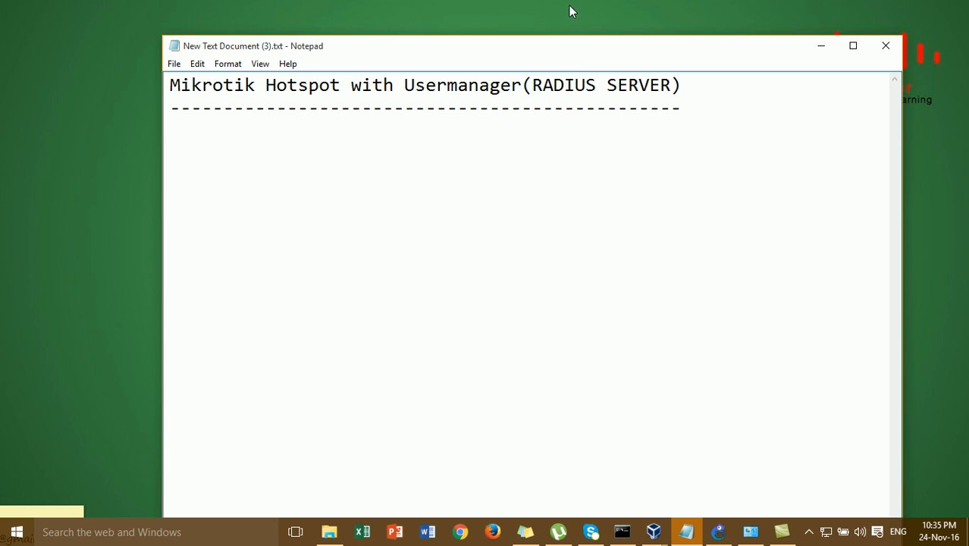
# - Review the 'Mikrotik Hotspot with Usermanager (RADIUS SERVER)' notes, then minimize Notepad
pyautogui.click(578, 83)
pyautogui.click(682, 95)
pyautogui.click(687, 108)
pyautogui.click(589, 106)
pyautogui.click(607, 86)
pyautogui.click(627, 101)
pyautogui.click(822, 45)
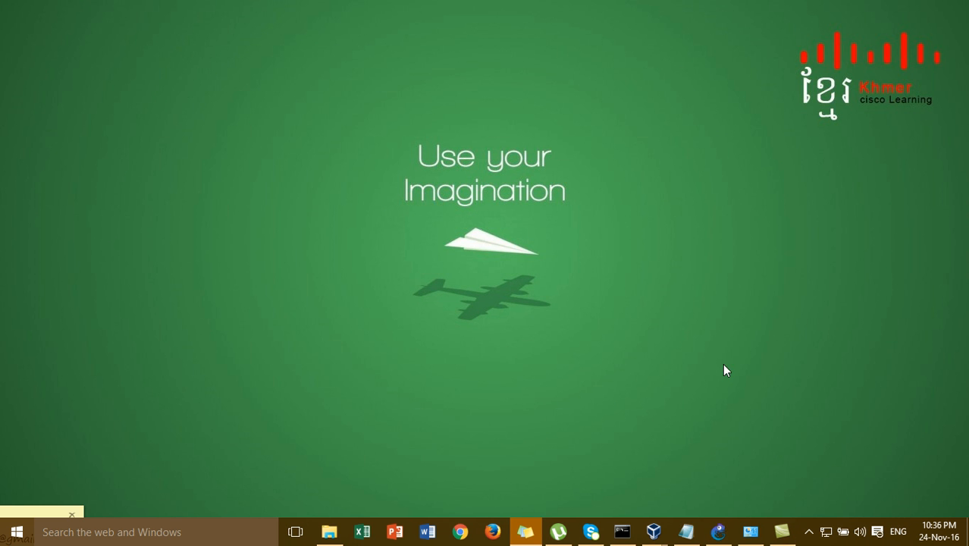
# - Restore the GNS3 window and inspect the Mikrotik and RADIUS-SERVER nodes
pyautogui.click(718, 532)
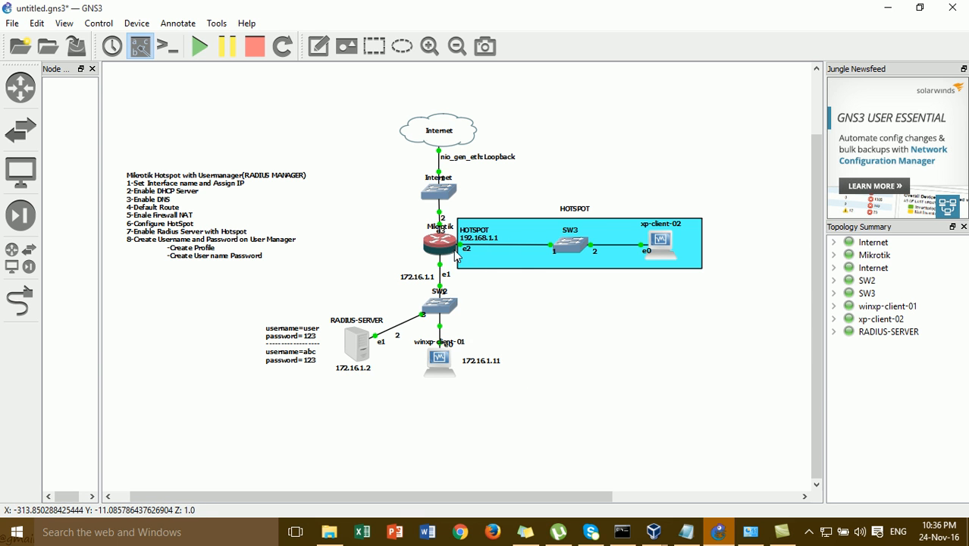
pyautogui.moveTo(442, 251)
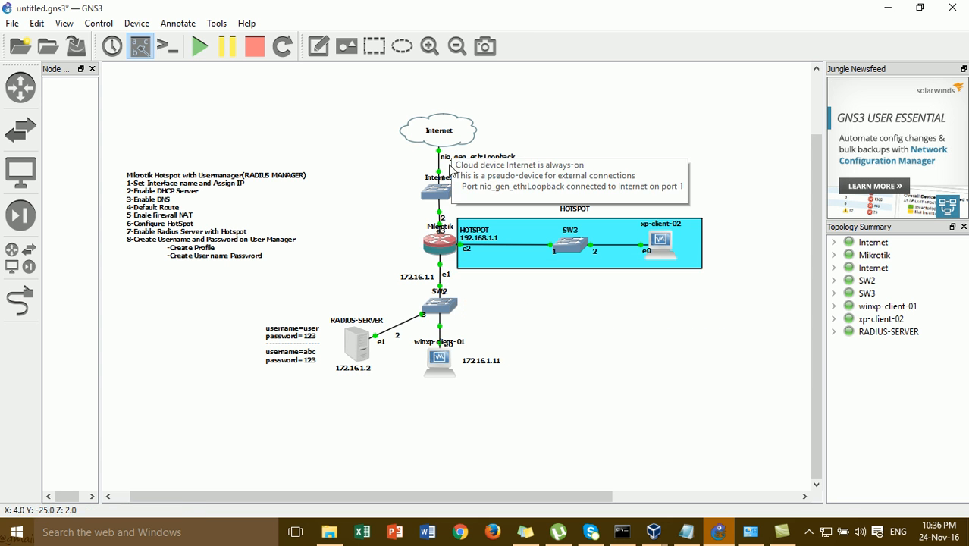
pyautogui.moveTo(358, 352)
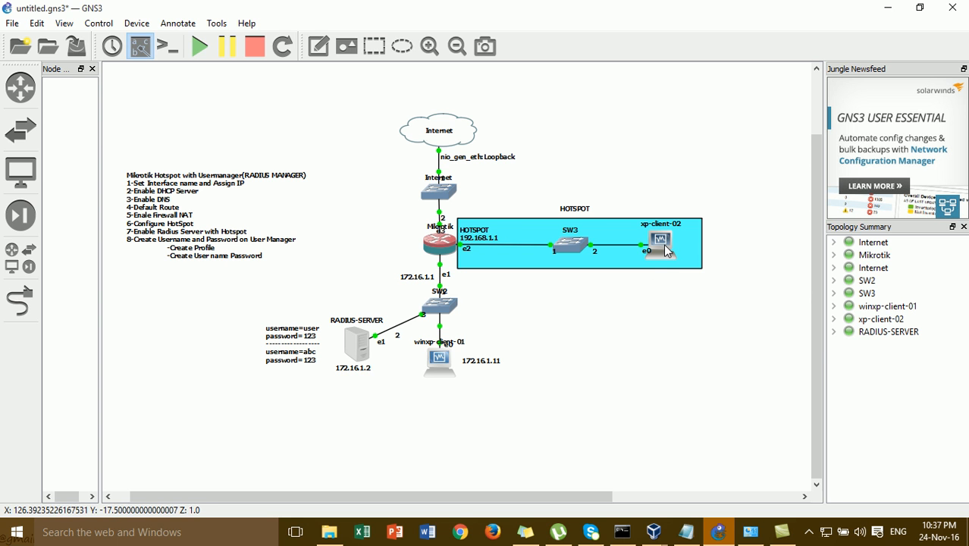
pyautogui.moveTo(666, 250)
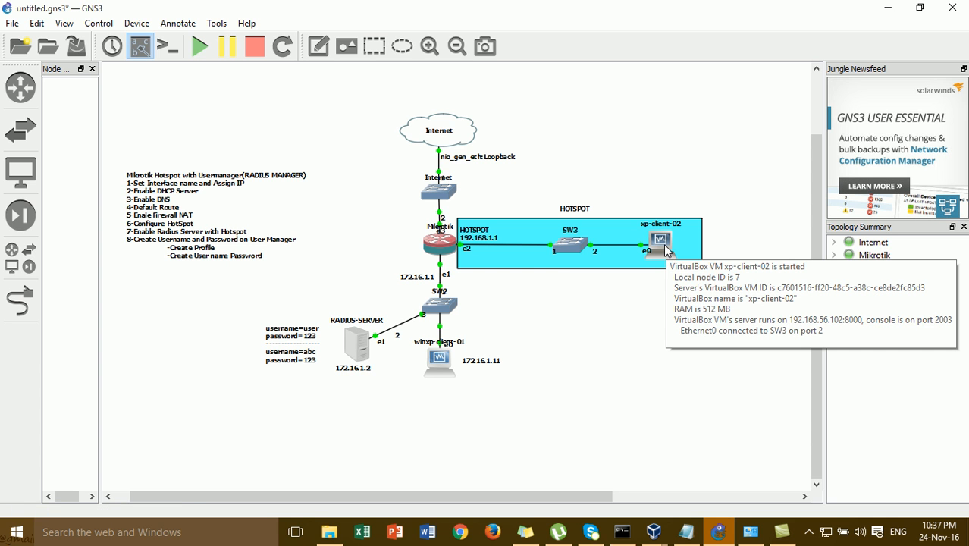
pyautogui.moveTo(574, 247)
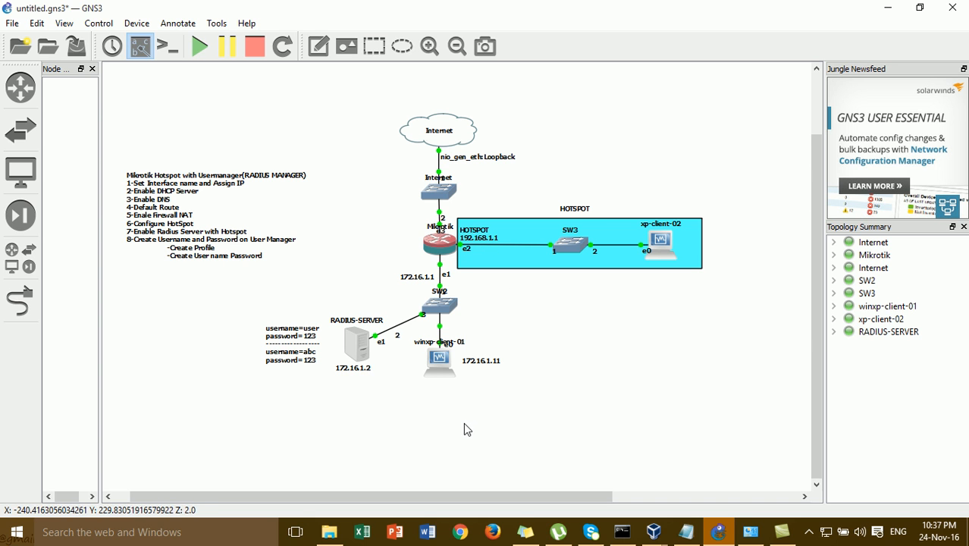
pyautogui.moveTo(443, 367)
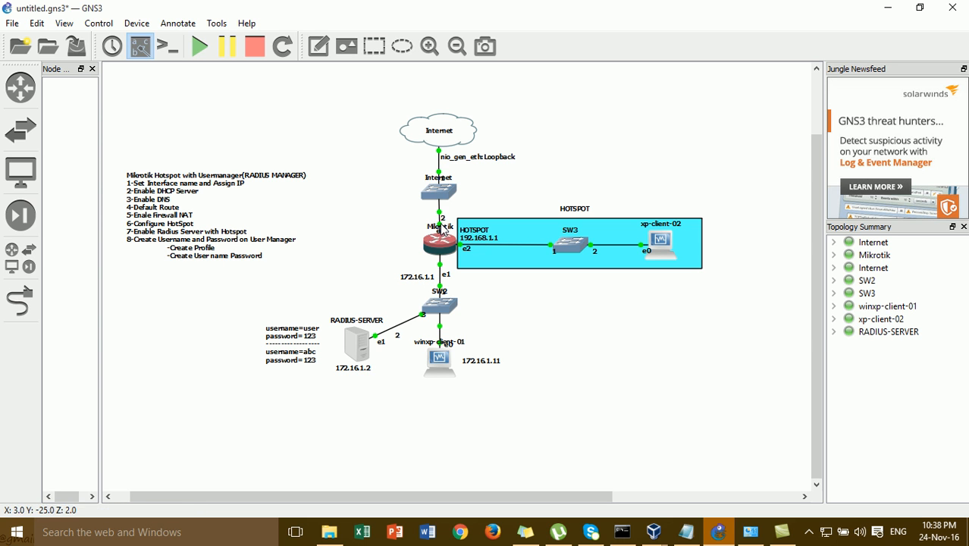
# - Add a note reading '192.168.137.2' beside the Mikrotik's uplink
pyautogui.click(429, 46)
pyautogui.click(457, 46)
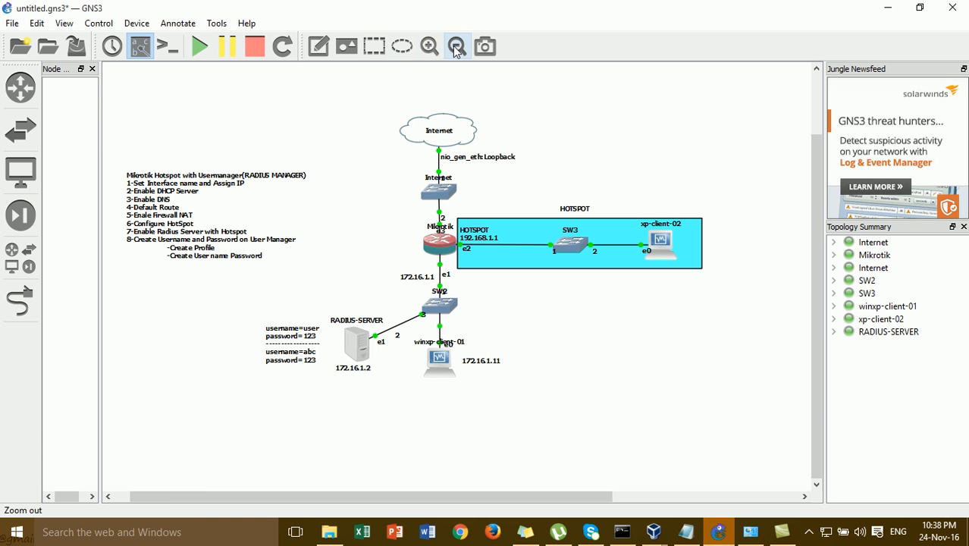
pyautogui.click(320, 50)
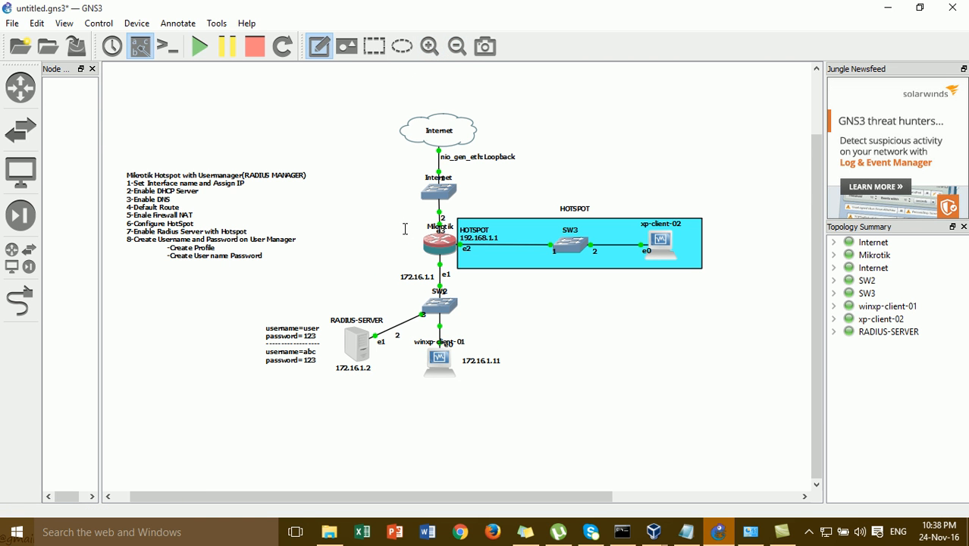
pyautogui.write('192.168')
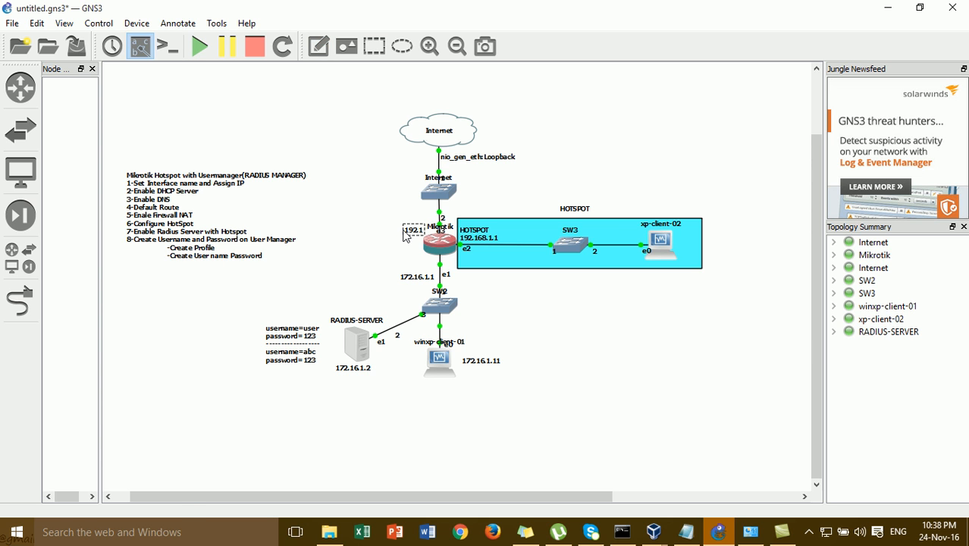
pyautogui.write('.1.2')
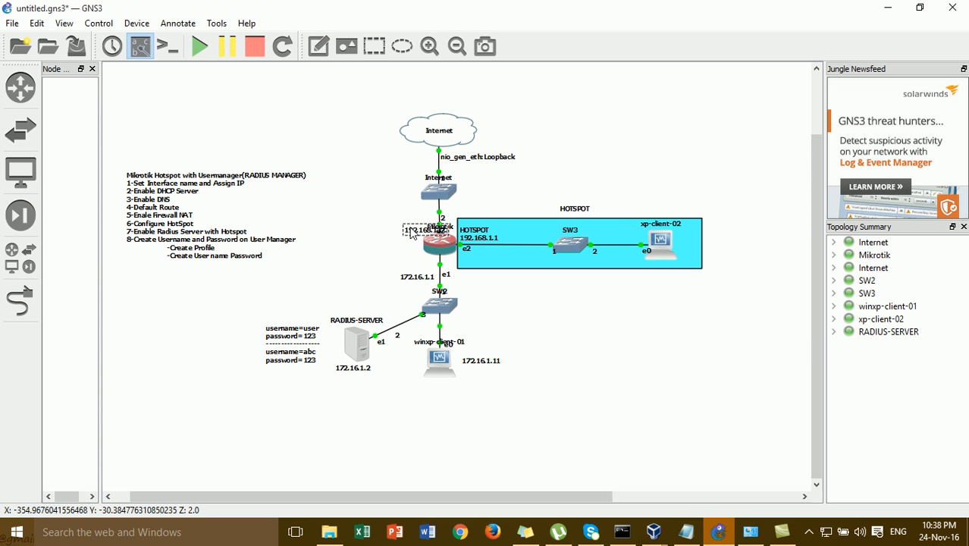
pyautogui.press('BackSpace')
pyautogui.press('BackSpace')
pyautogui.write('37.2')
pyautogui.moveTo(394, 233); pyautogui.dragTo(388, 232)
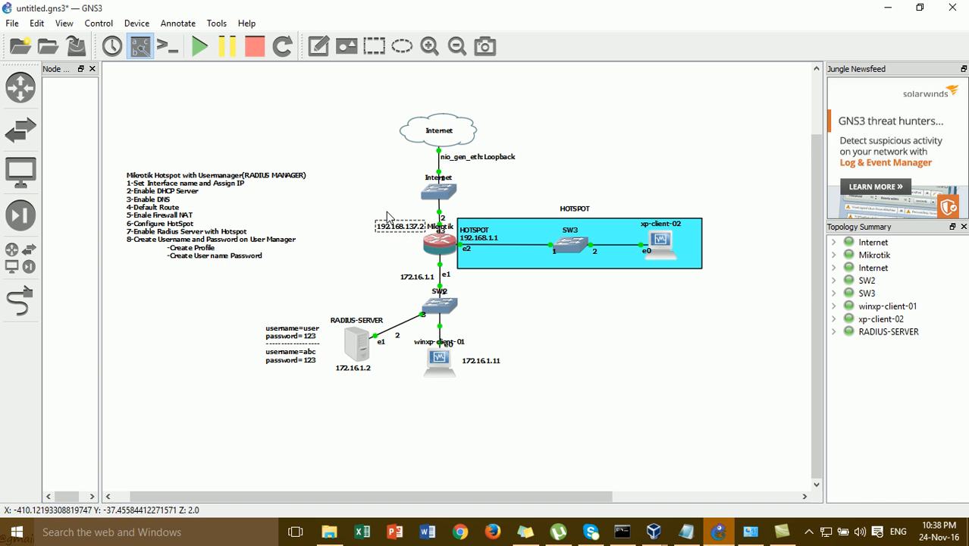
# - Add a 'WAN' note above the address and a 'LAN' note by the 172.16.1.1 link
pyautogui.click(321, 51)
pyautogui.click(377, 215)
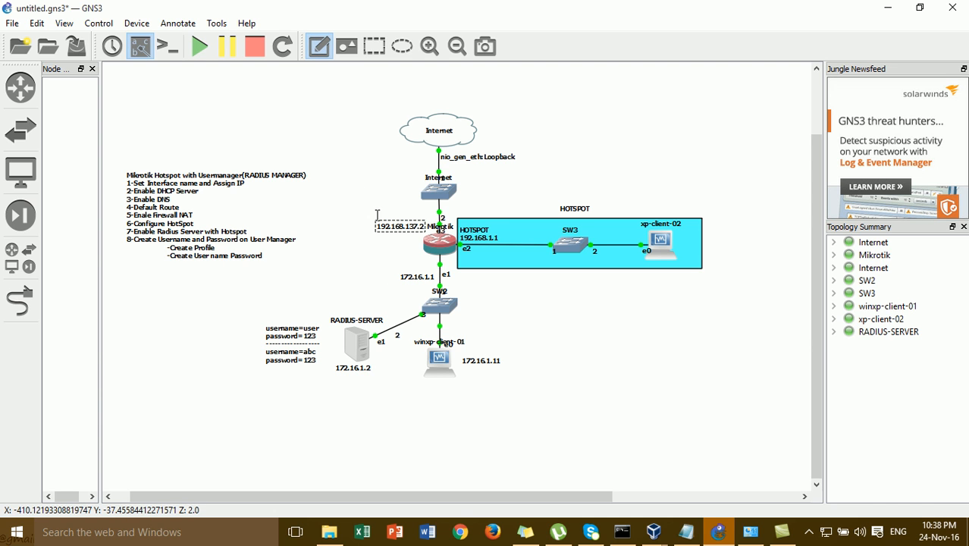
pyautogui.write('WAN')
pyautogui.click(388, 213)
pyautogui.write('N')
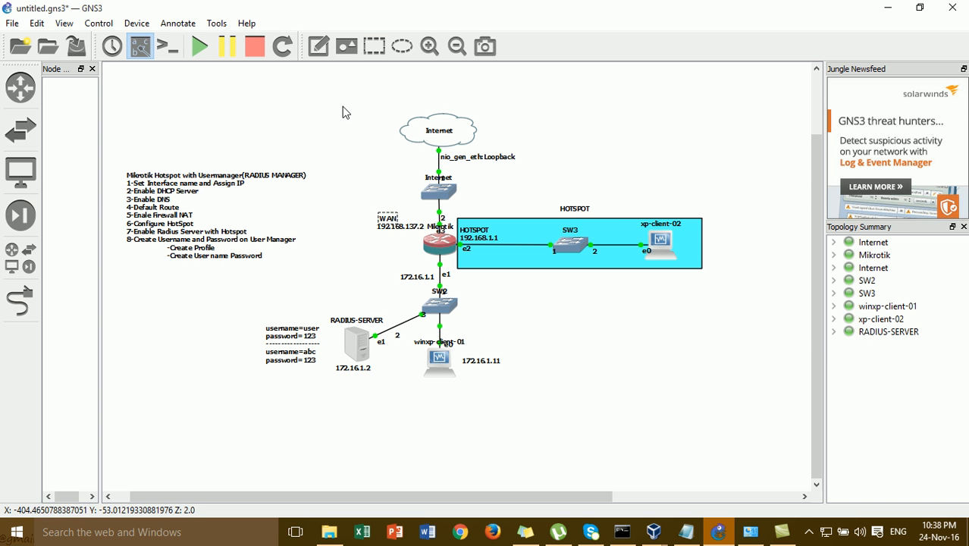
pyautogui.click(319, 46)
pyautogui.click(403, 264)
pyautogui.write('LAN')
pyautogui.click(373, 247)
pyautogui.moveTo(408, 274); pyautogui.dragTo(406, 274)
pyautogui.click(378, 258)
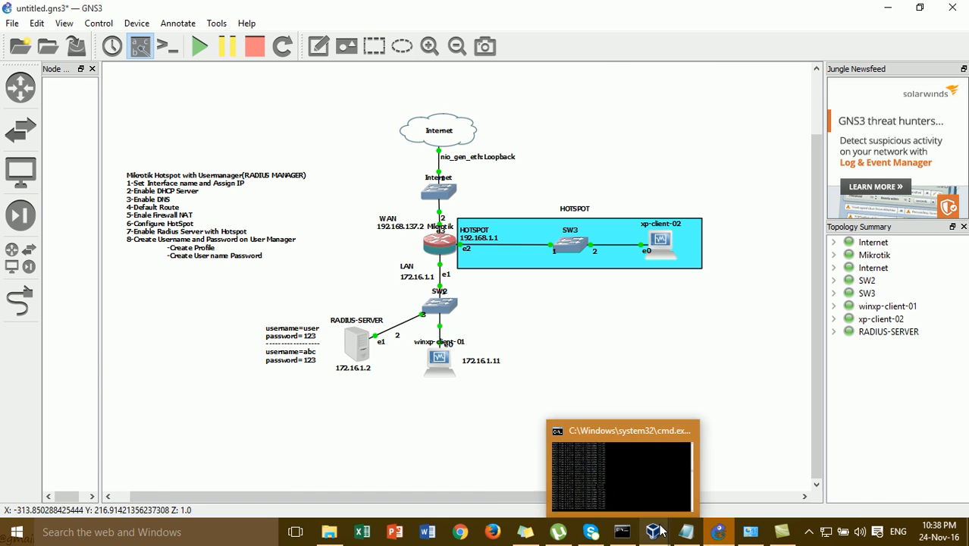
# - Launch WinBox on the winxp-client-01 virtual machine
pyautogui.moveTo(660, 533)
pyautogui.click(694, 483)
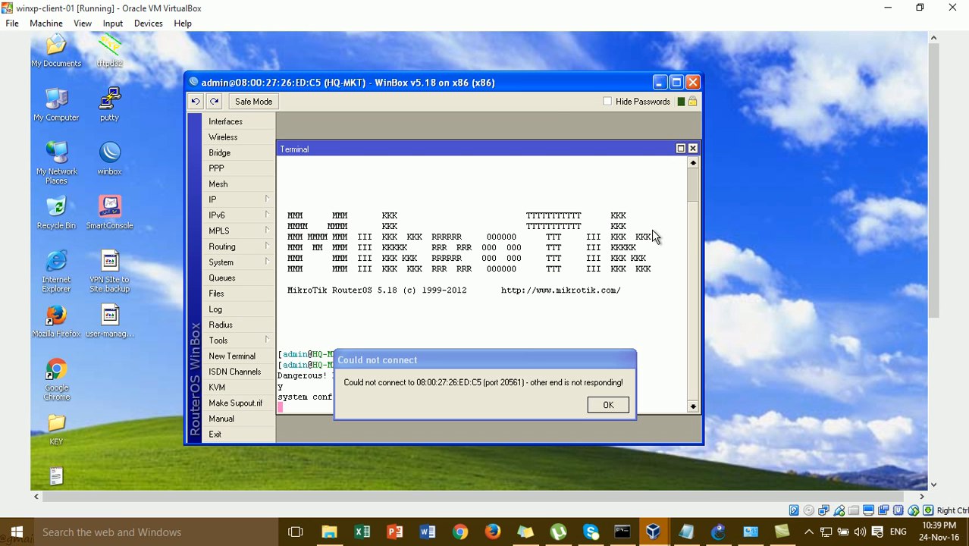
pyautogui.click(611, 406)
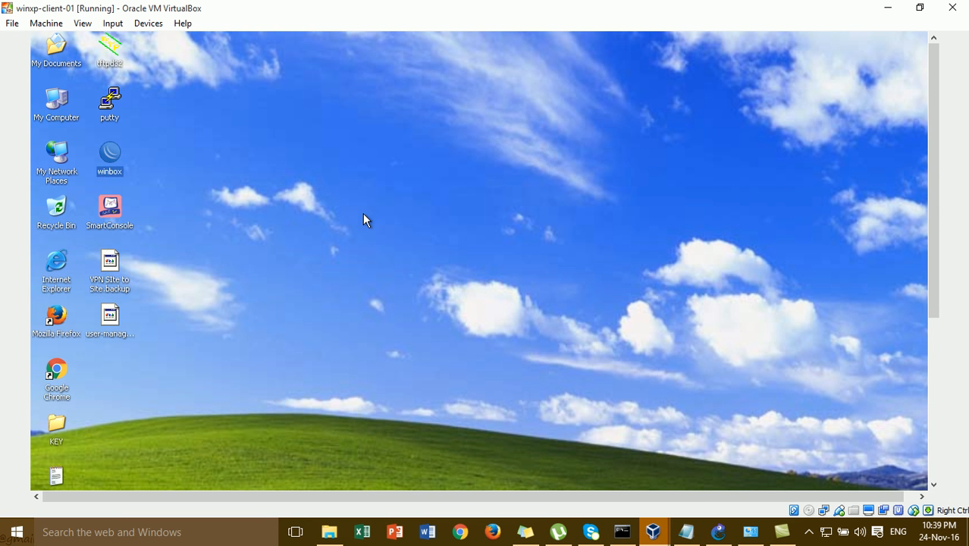
pyautogui.doubleClick(109, 155)
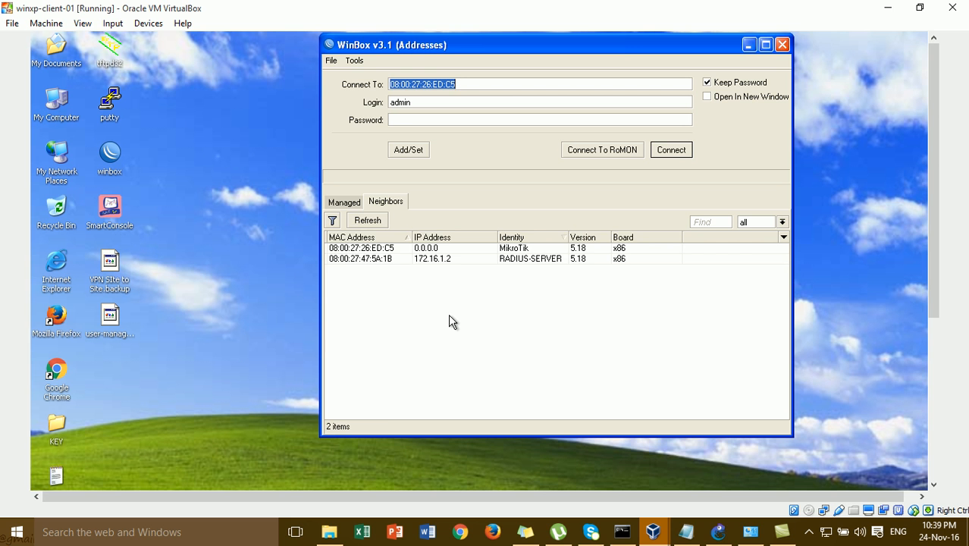
pyautogui.click(429, 249)
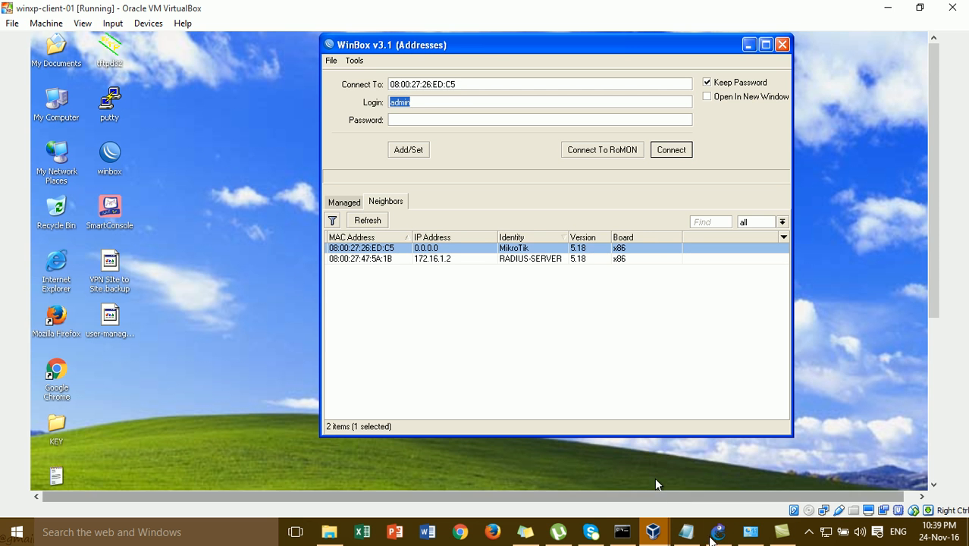
pyautogui.click(718, 531)
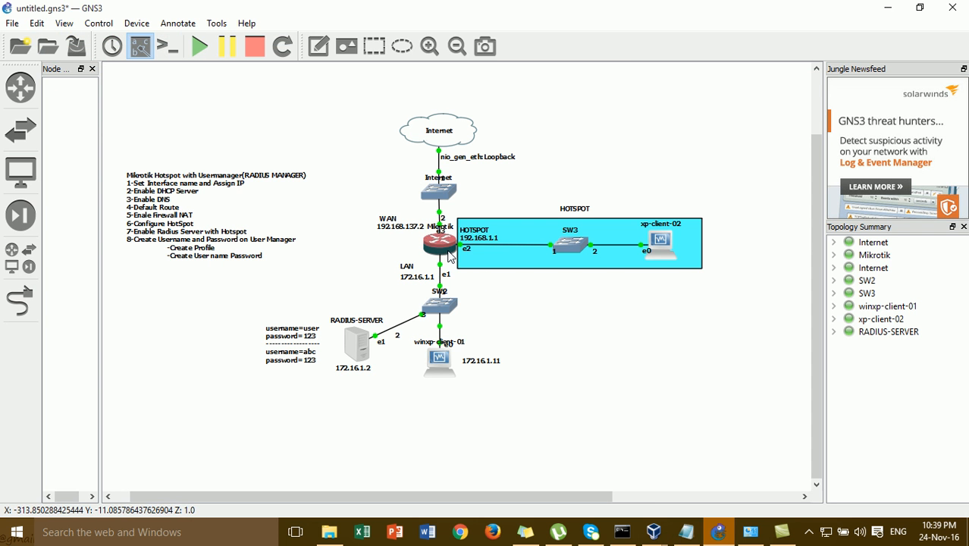
pyautogui.click(654, 532)
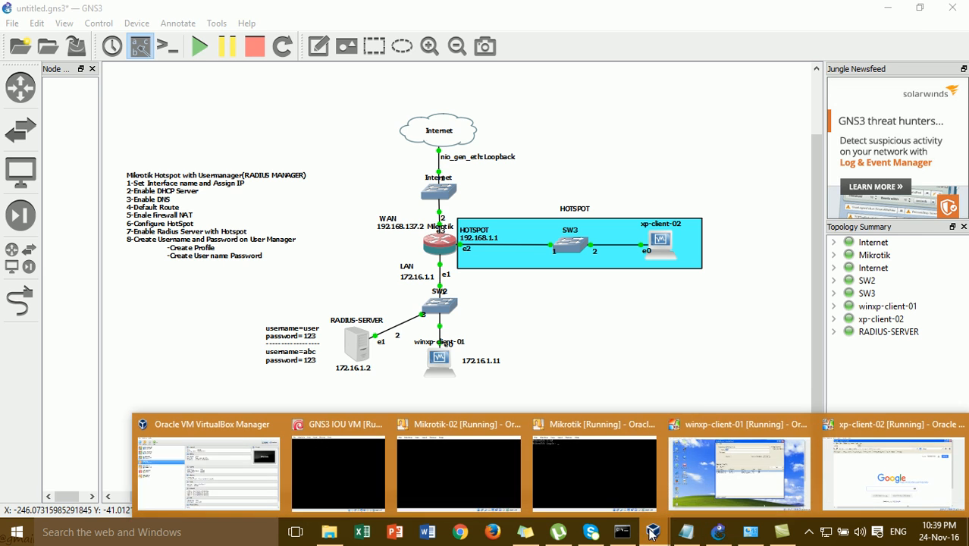
pyautogui.click(733, 485)
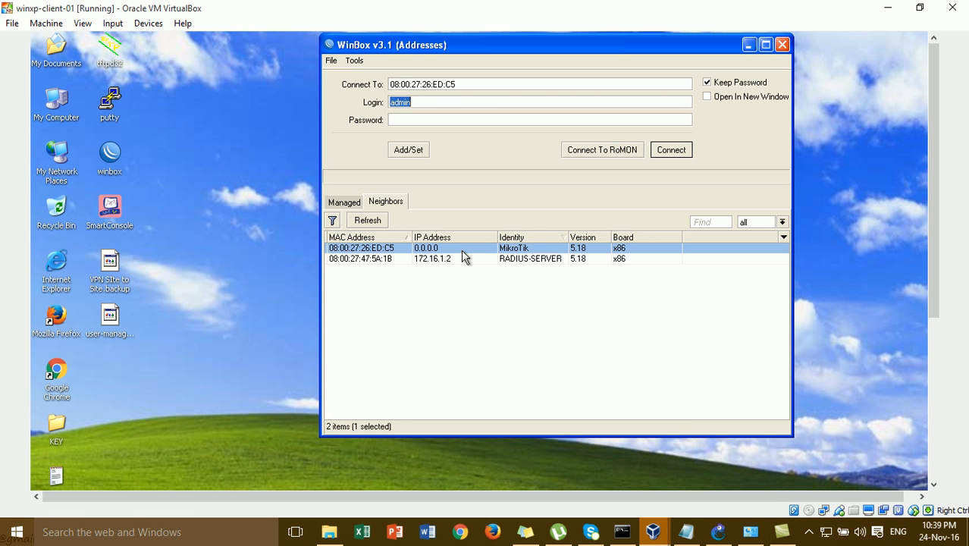
# - Connect to the MikroTik neighbor, accept the default configuration notice, and maximize WinBox
pyautogui.click(390, 250)
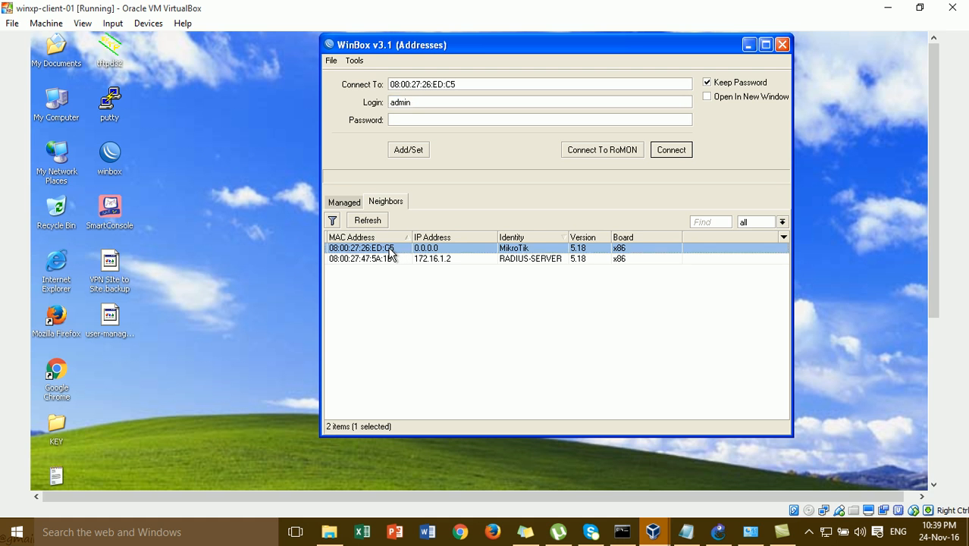
pyautogui.click(439, 259)
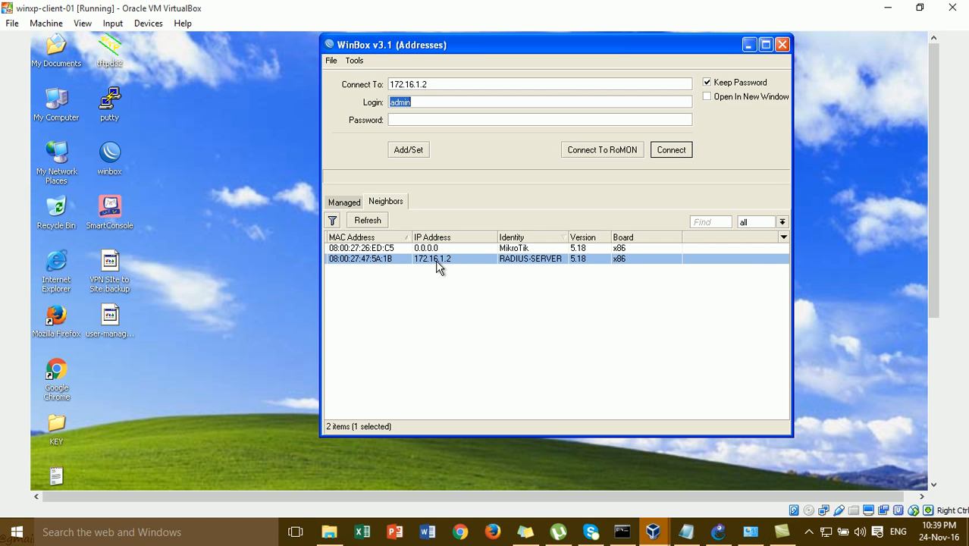
pyautogui.click(391, 250)
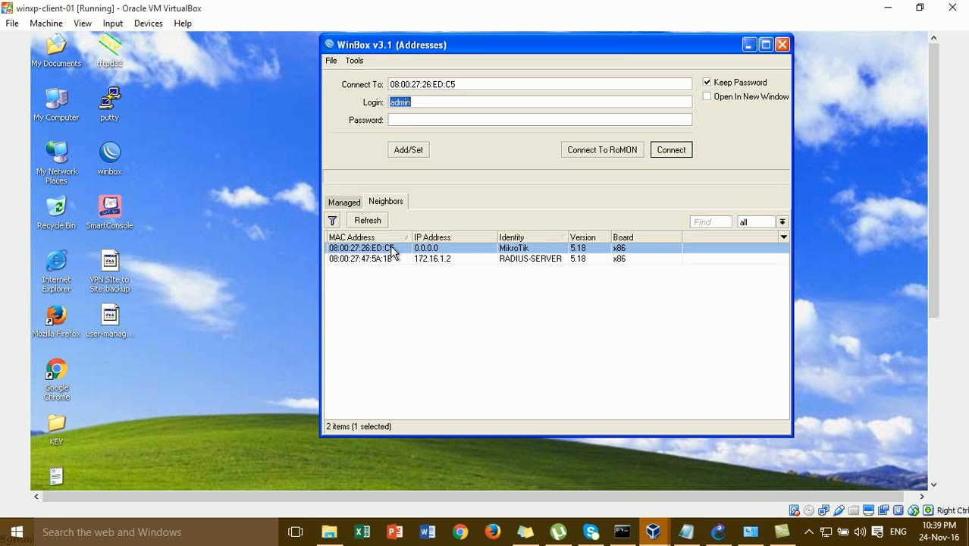
pyautogui.click(672, 152)
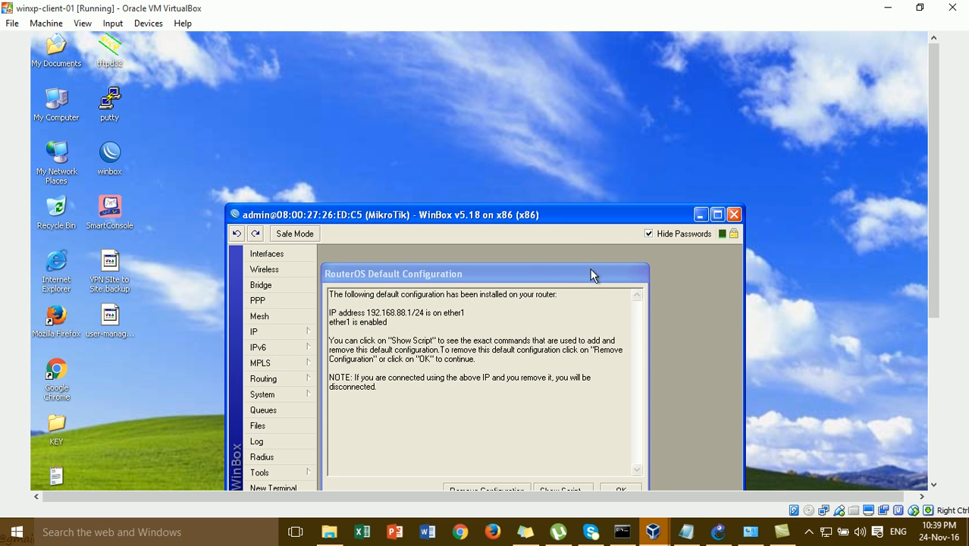
pyautogui.moveTo(592, 269); pyautogui.dragTo(589, 104)
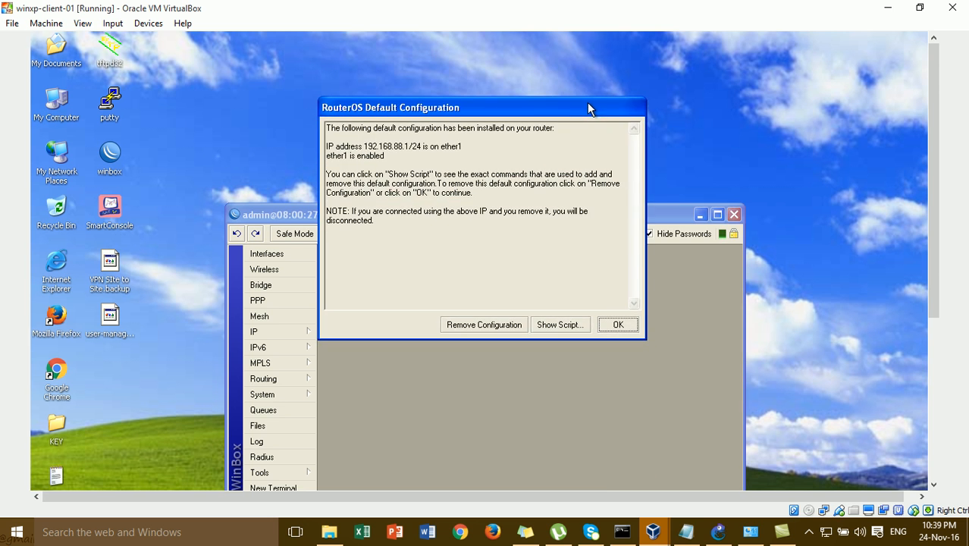
pyautogui.click(618, 325)
pyautogui.click(718, 214)
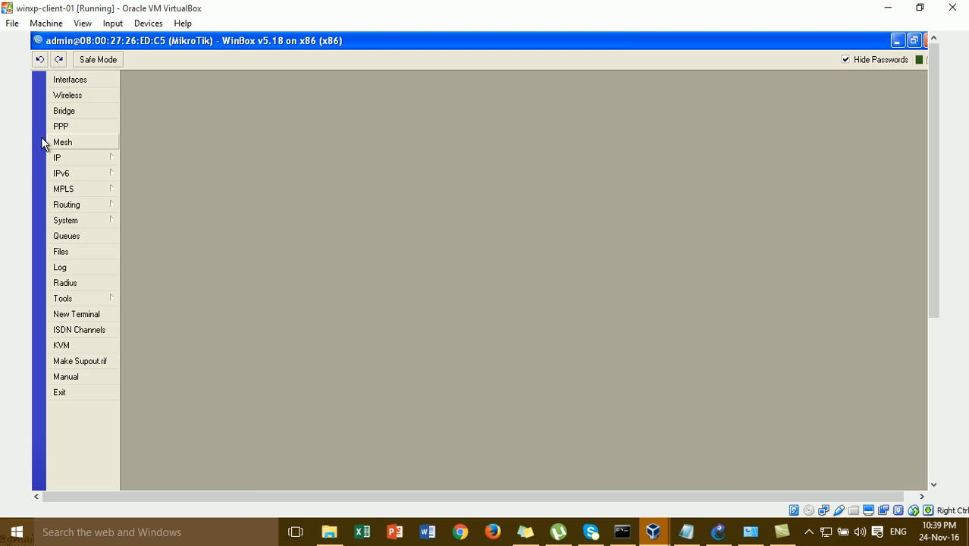
# - Rename interface ether2 to ether2-LAN
pyautogui.click(61, 80)
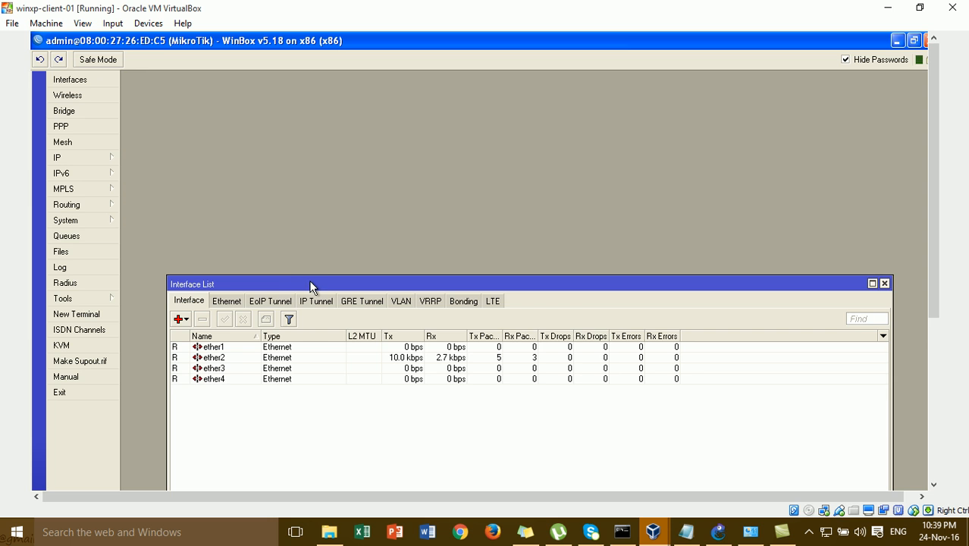
pyautogui.moveTo(310, 289); pyautogui.dragTo(309, 143)
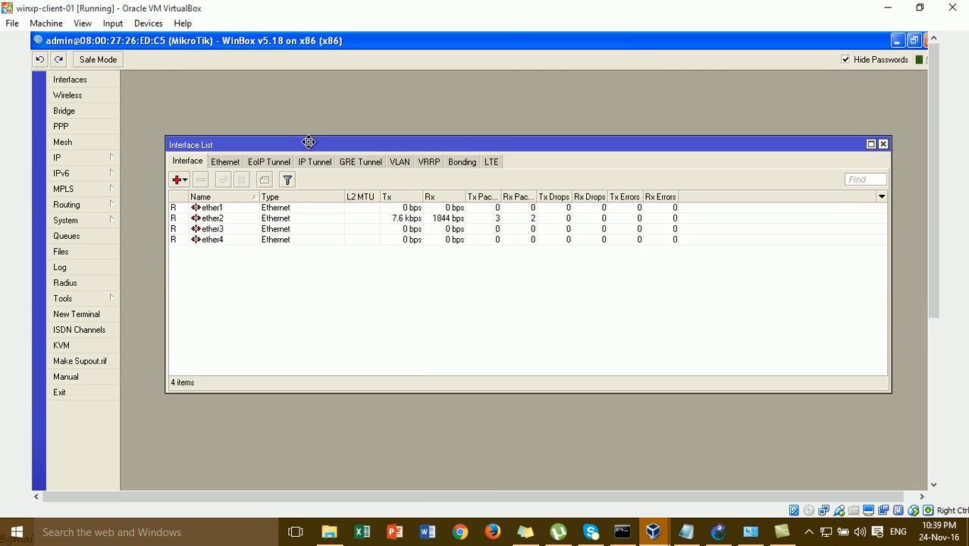
pyautogui.doubleClick(299, 217)
pyautogui.click(468, 304)
pyautogui.write('-LAN')
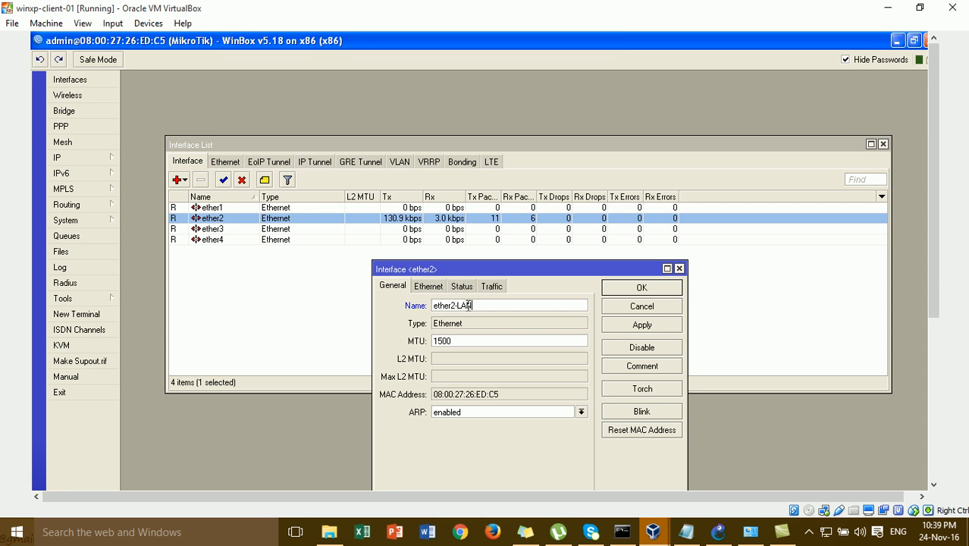
pyautogui.click(671, 290)
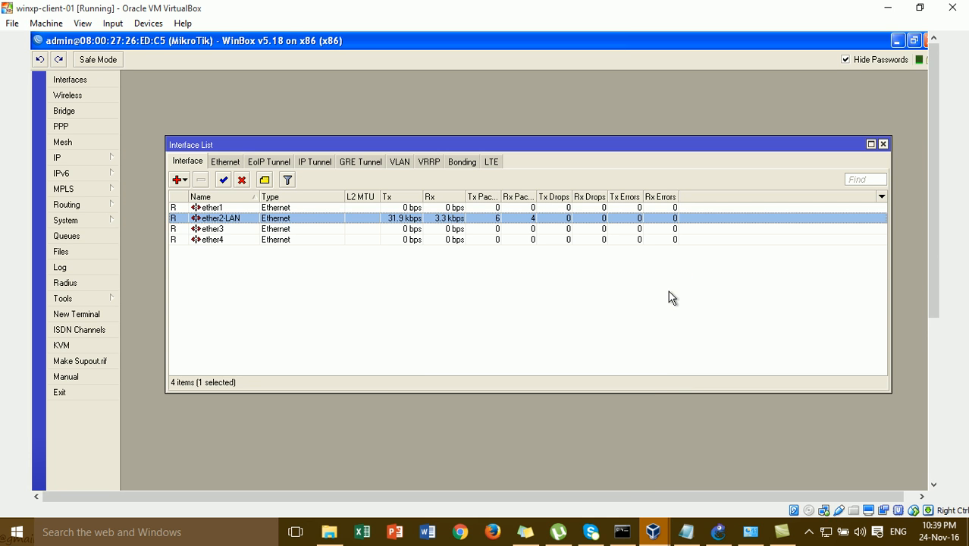
# - Rename ether3 to ether3-HOTSPOT and ether4 to ether4-WAN
pyautogui.doubleClick(256, 229)
pyautogui.click(521, 305)
pyautogui.write('-HOTSPOT')
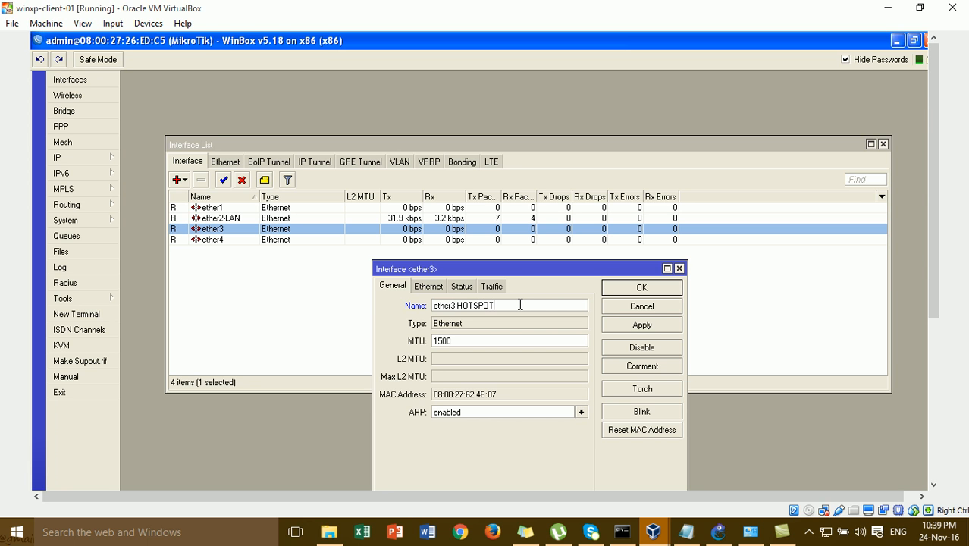
pyautogui.click(610, 288)
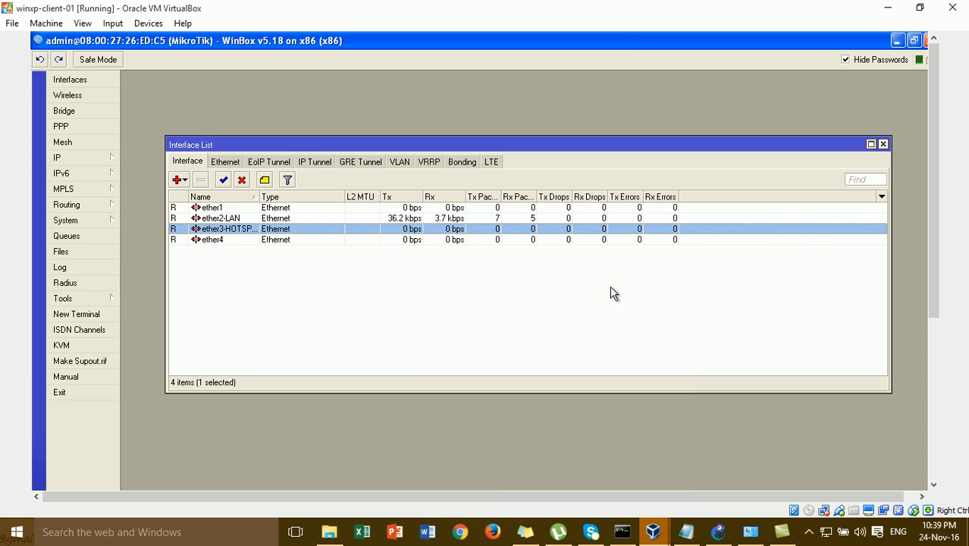
pyautogui.doubleClick(257, 245)
pyautogui.click(495, 301)
pyautogui.write('-WAN')
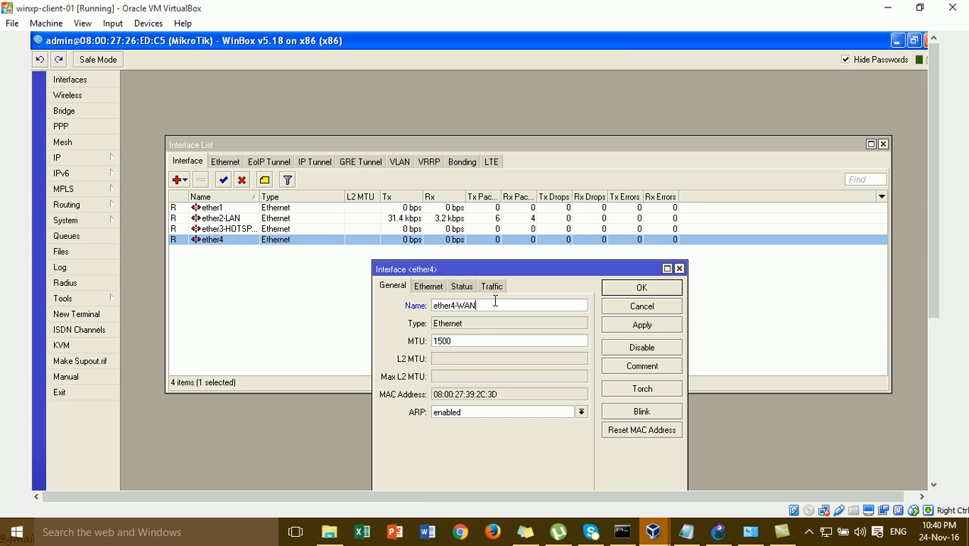
pyautogui.click(626, 292)
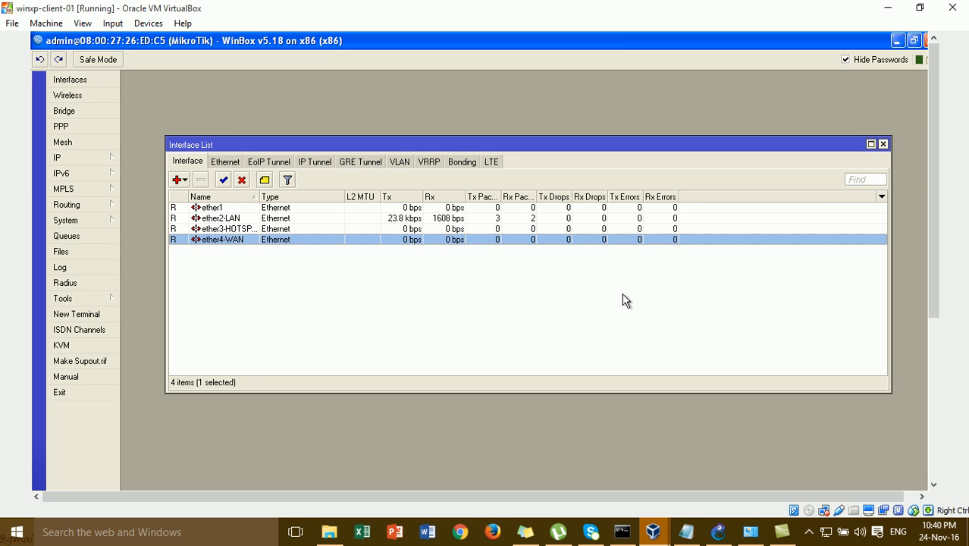
pyautogui.click(241, 228)
pyautogui.click(252, 240)
pyautogui.click(75, 158)
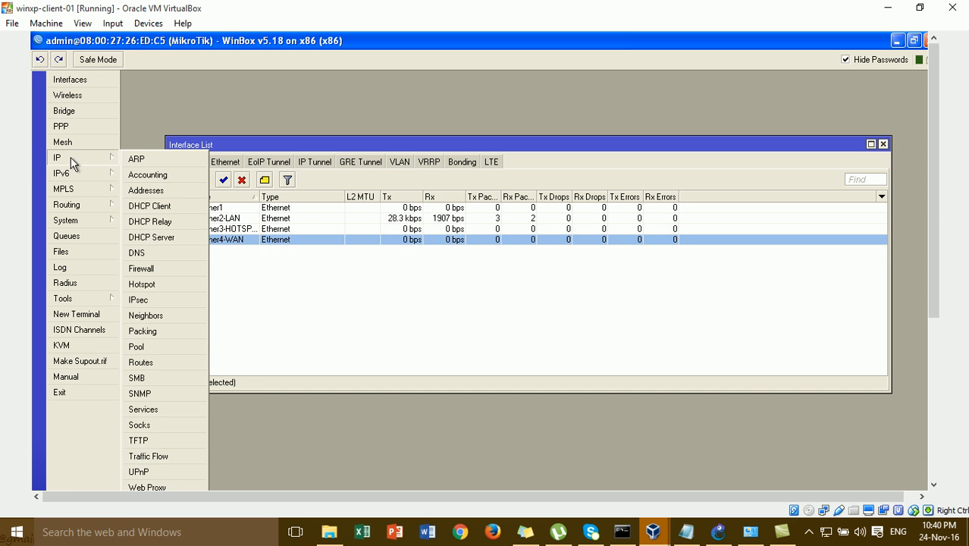
# - Delete the default 192.168.88.1 address from the IP Address List
pyautogui.click(174, 194)
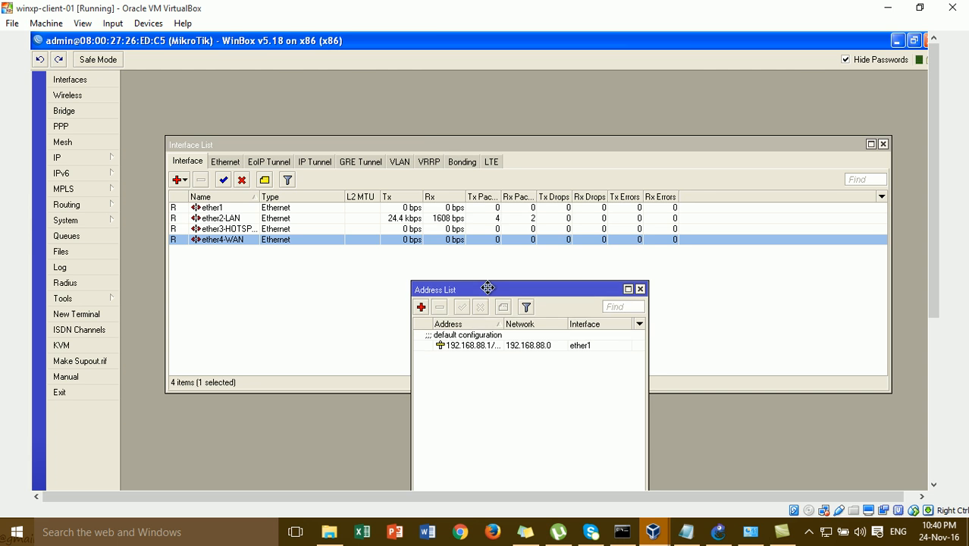
pyautogui.moveTo(487, 290); pyautogui.dragTo(521, 94)
pyautogui.click(527, 145)
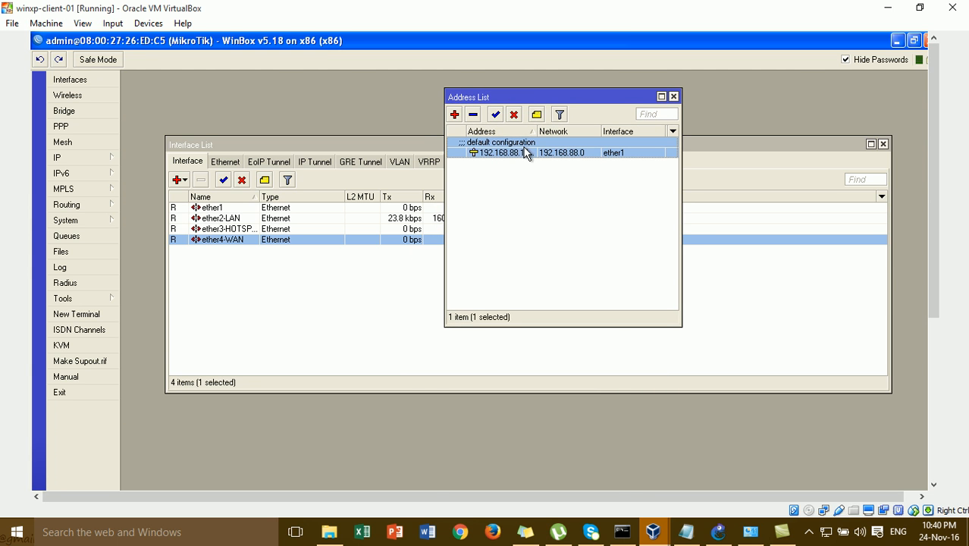
pyautogui.click(473, 114)
# - Add address 172.16.1.1/24 on interface ether2-LAN
pyautogui.click(454, 115)
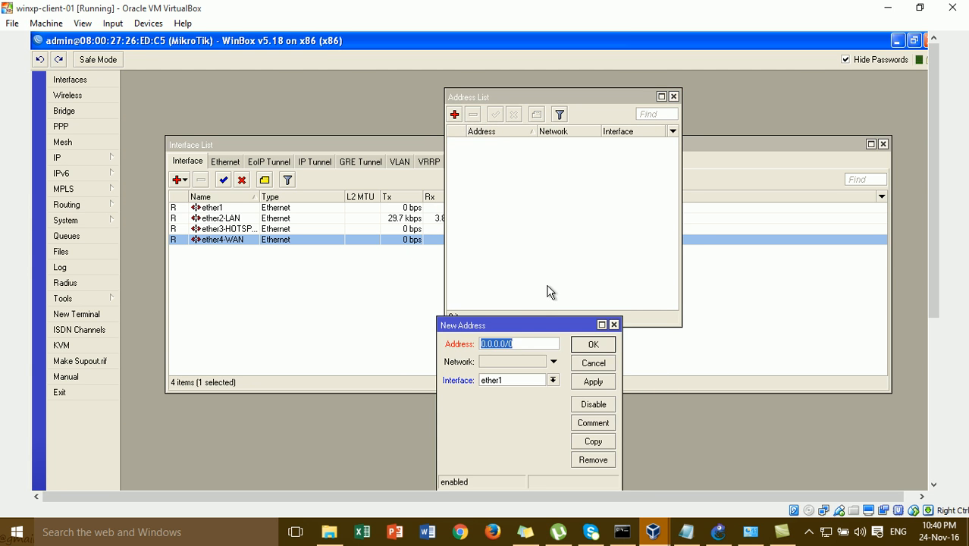
pyautogui.moveTo(541, 324); pyautogui.dragTo(565, 217)
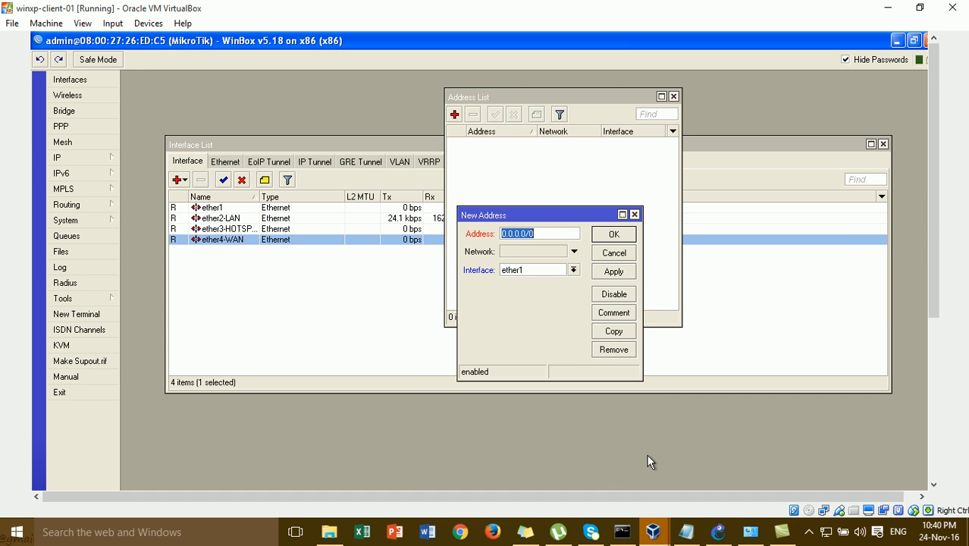
pyautogui.click(715, 533)
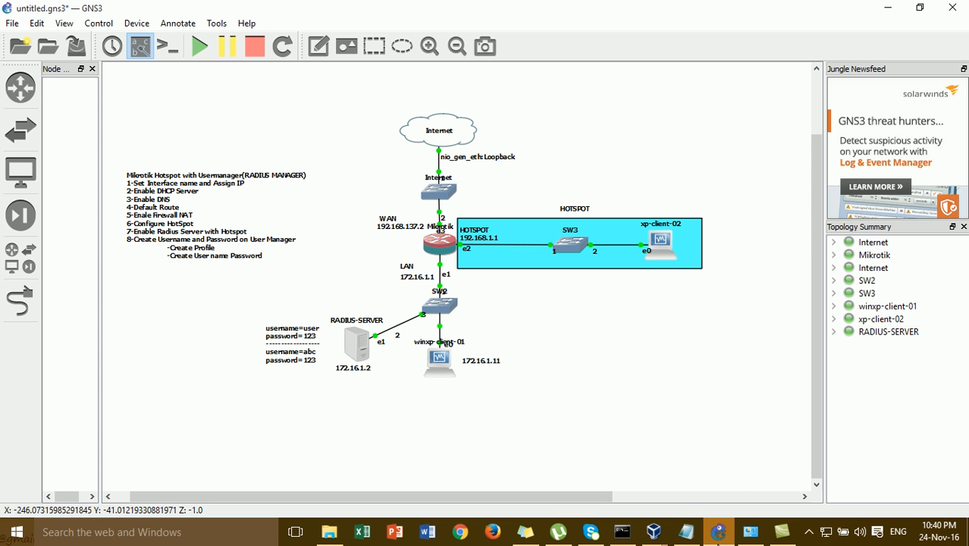
pyautogui.moveTo(653, 531)
pyautogui.click(744, 479)
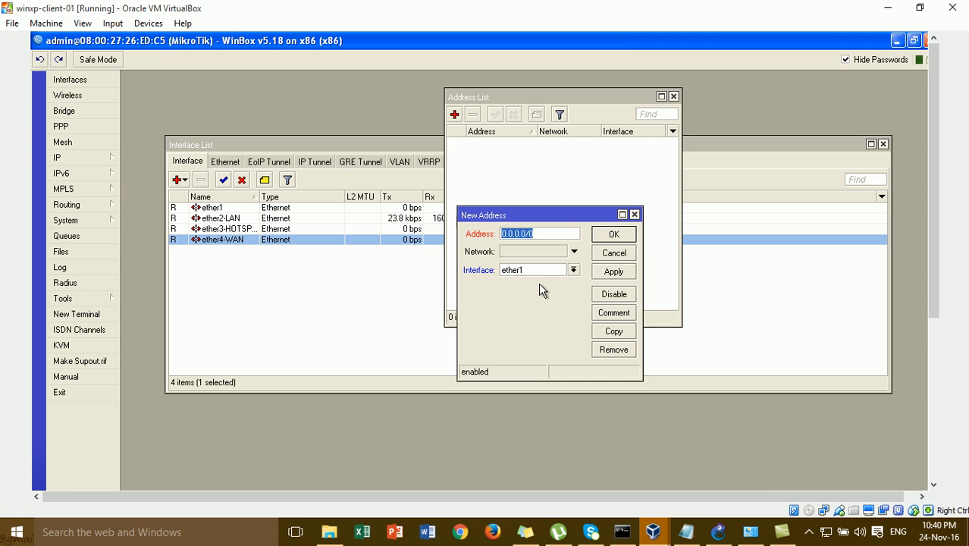
pyautogui.write('172.16.1.1/24')
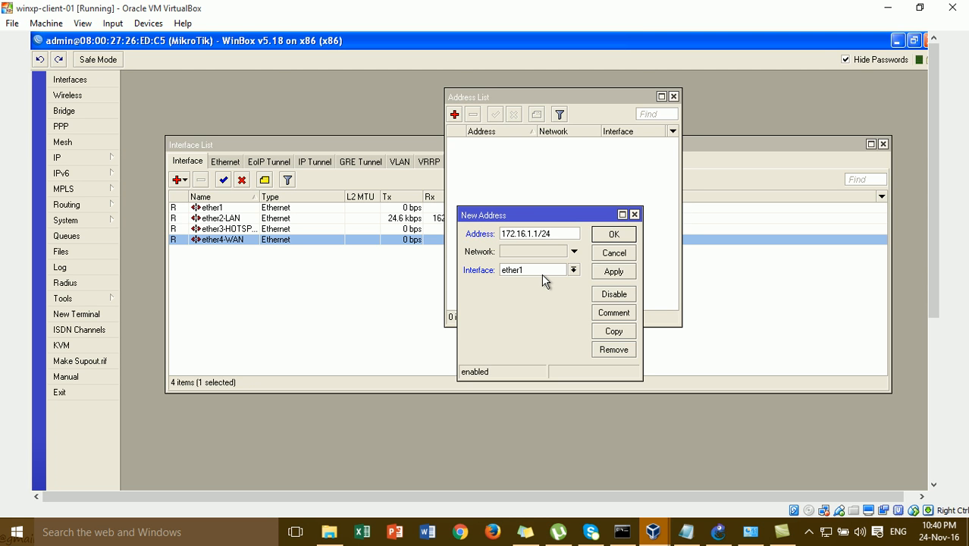
pyautogui.click(539, 273)
pyautogui.click(550, 288)
pyautogui.click(598, 269)
pyautogui.click(612, 235)
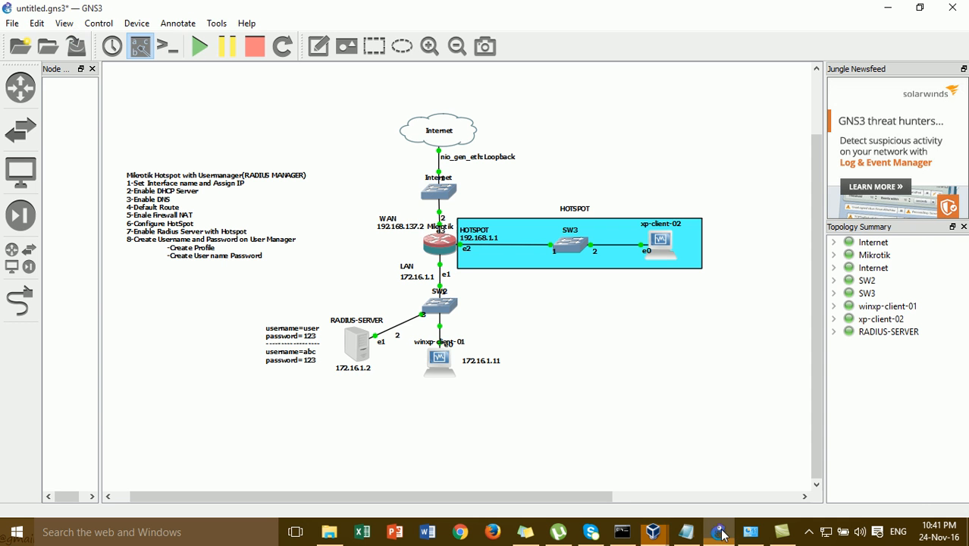
# - Add address 192.168.137.2/24 on interface ether4-WAN
pyautogui.click(720, 533)
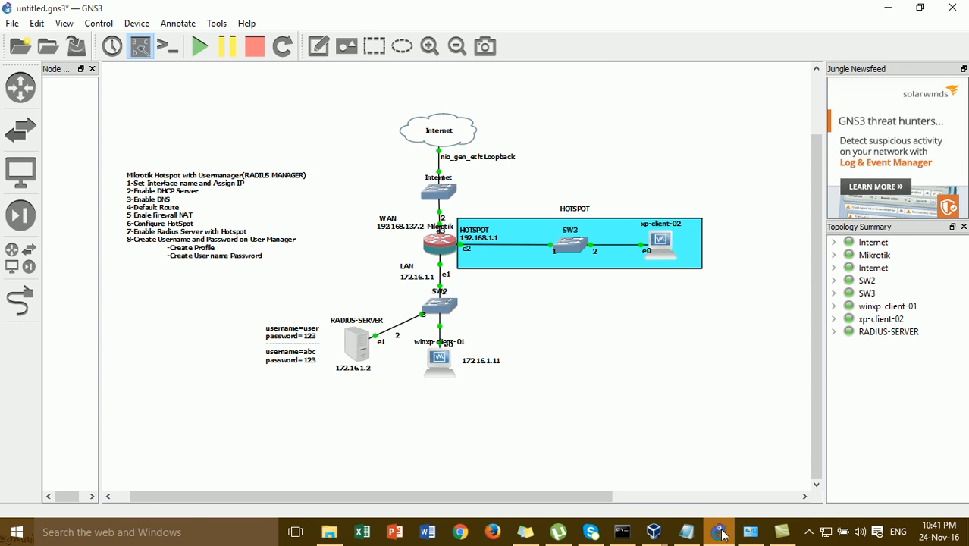
pyautogui.click(723, 535)
pyautogui.click(455, 114)
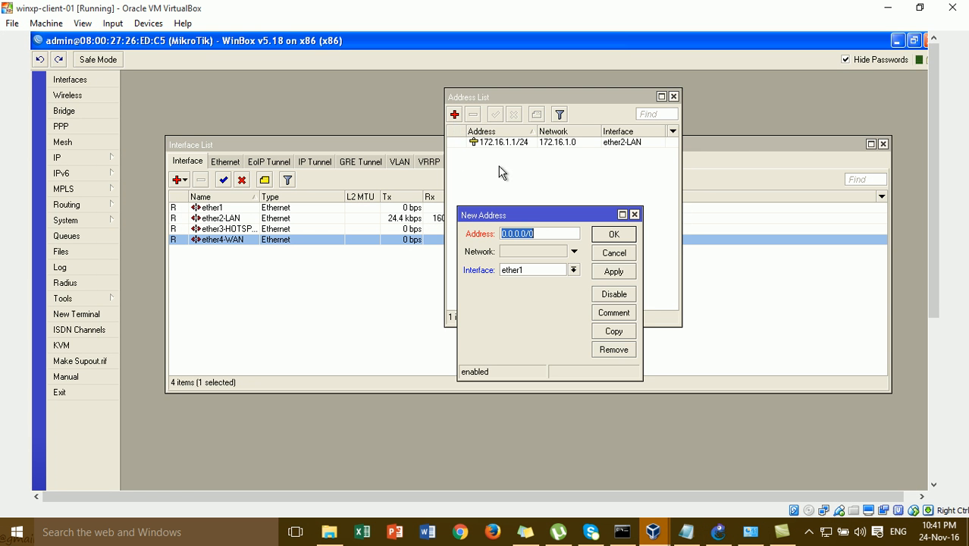
pyautogui.write('192.168')
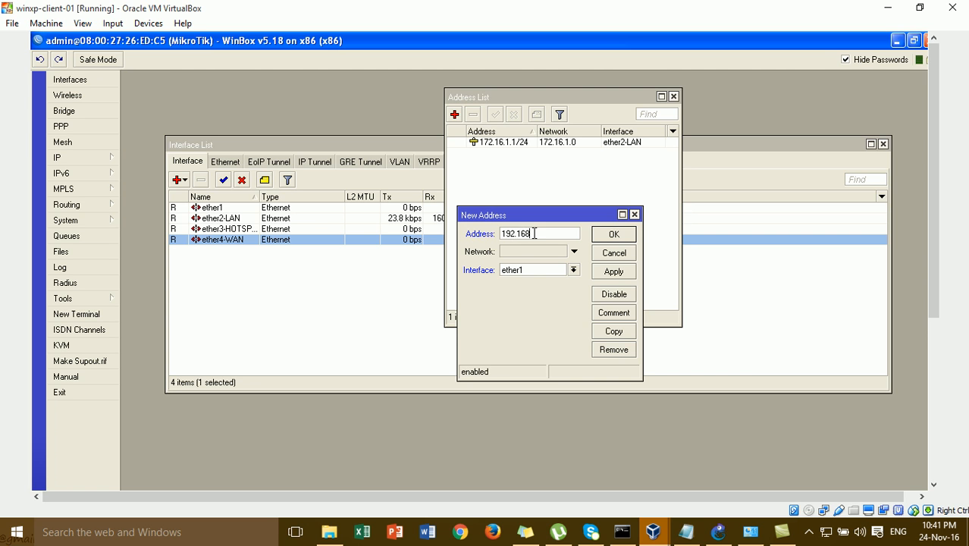
pyautogui.write('.137.2/24')
pyautogui.click(574, 271)
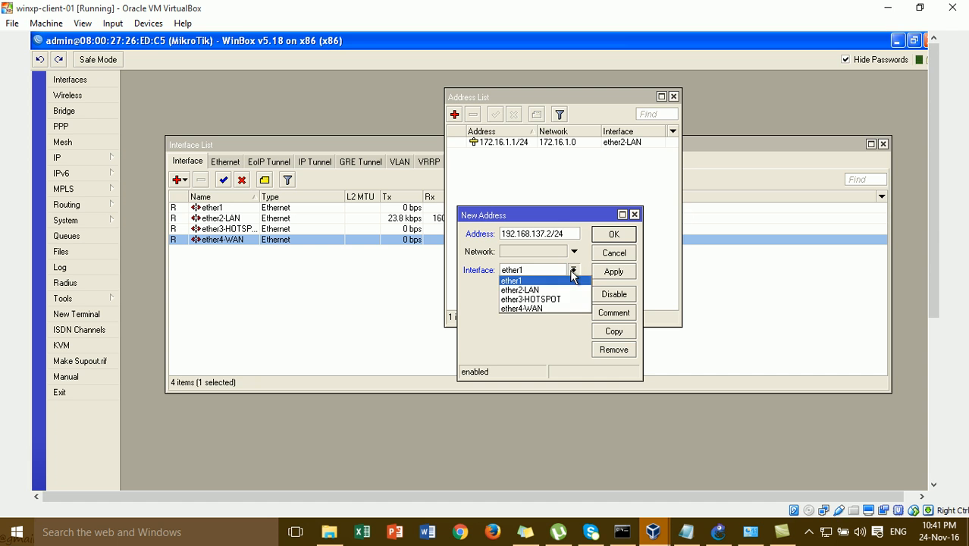
pyautogui.click(568, 308)
pyautogui.click(609, 274)
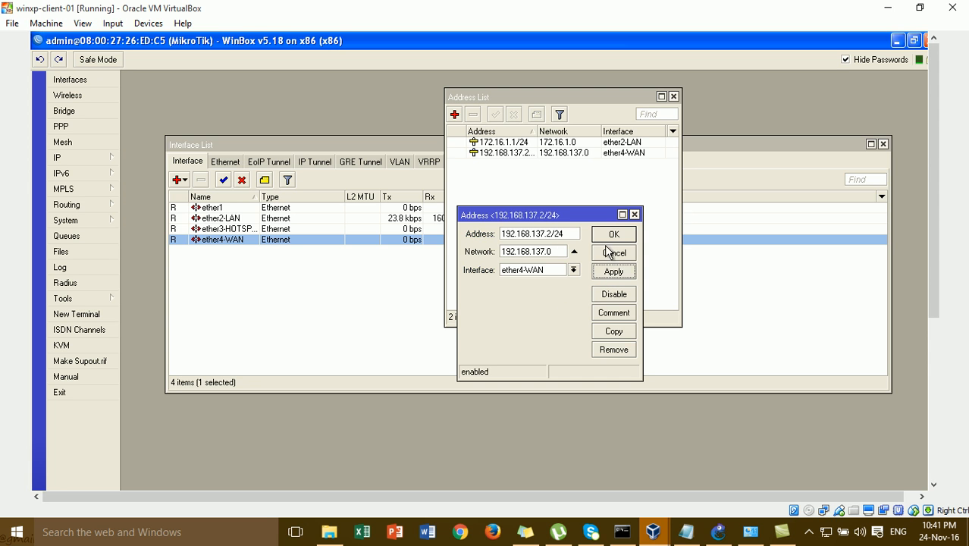
pyautogui.click(613, 234)
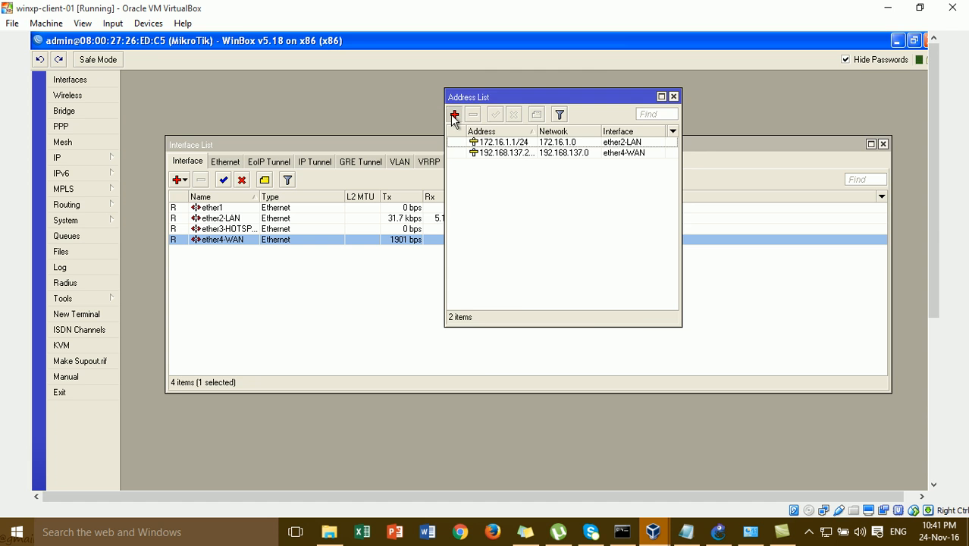
# - Add address 192.168.1.1/24 on ether3-HOTSPOT and close the Address List
pyautogui.click(454, 115)
pyautogui.write('192')
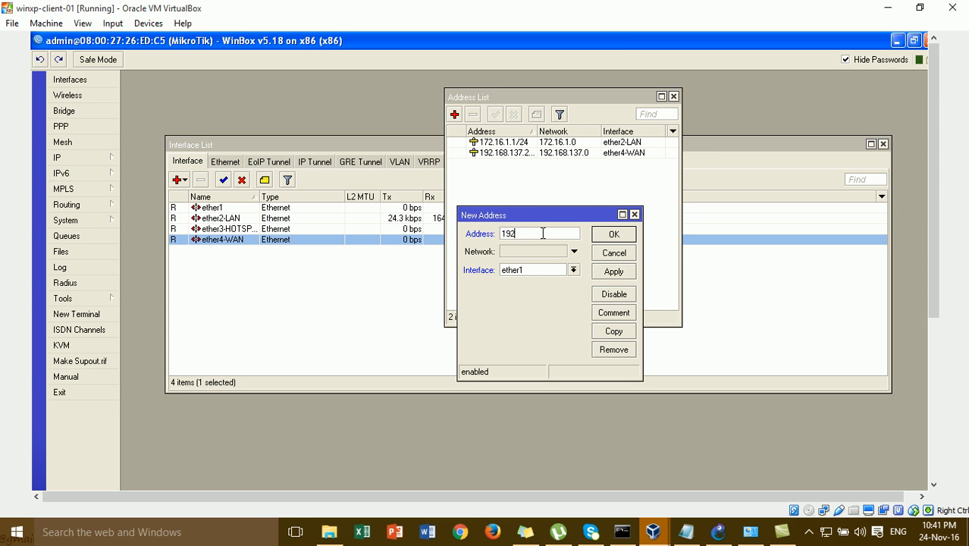
pyautogui.write('.168.1.1/24')
pyautogui.click(573, 271)
pyautogui.click(562, 300)
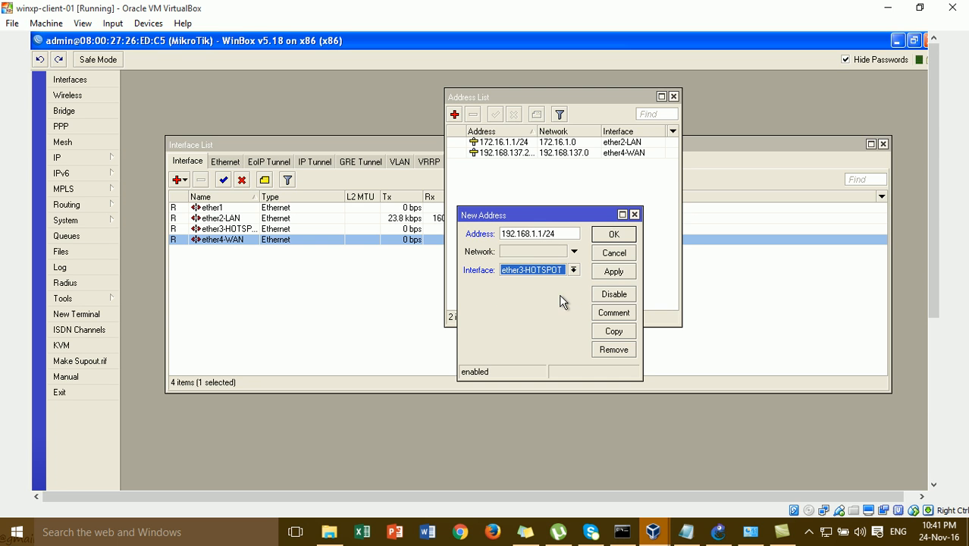
pyautogui.click(611, 274)
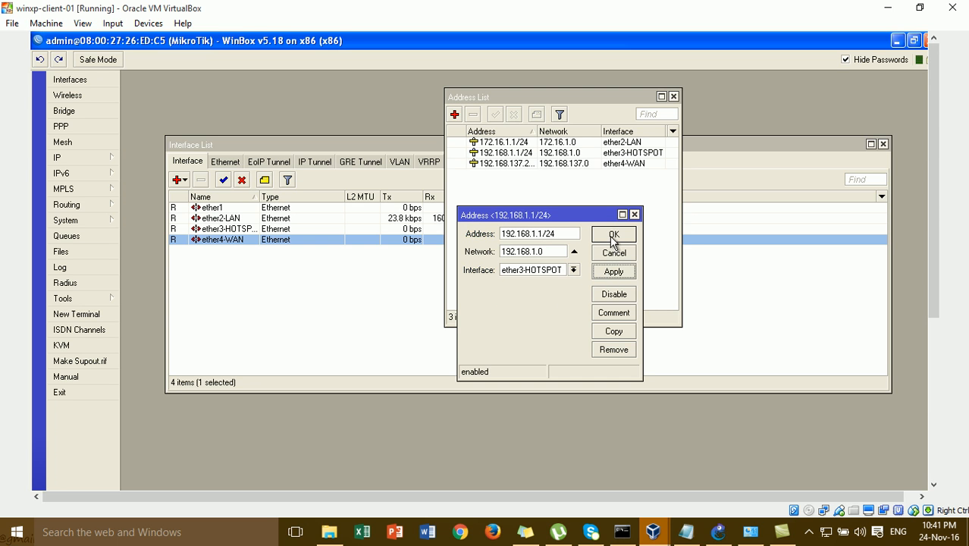
pyautogui.click(613, 235)
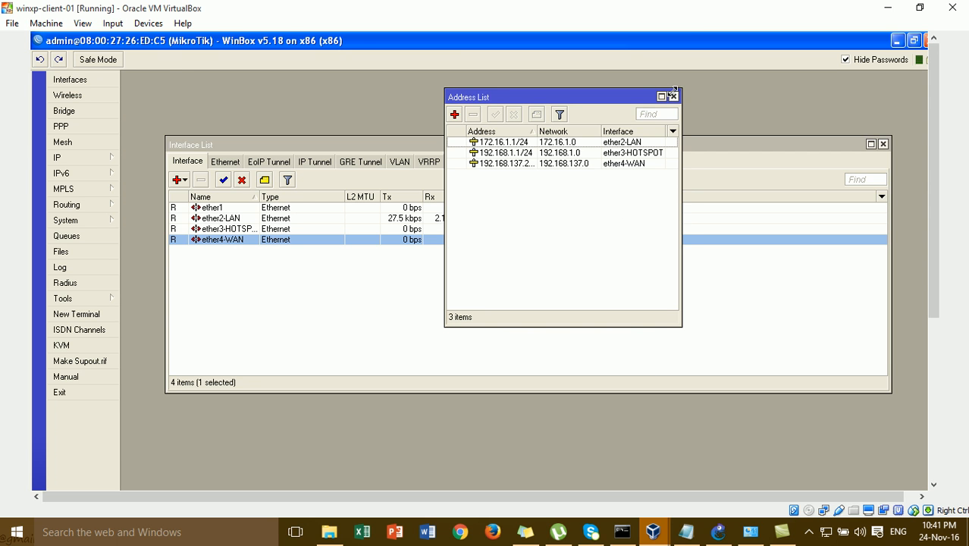
pyautogui.click(673, 97)
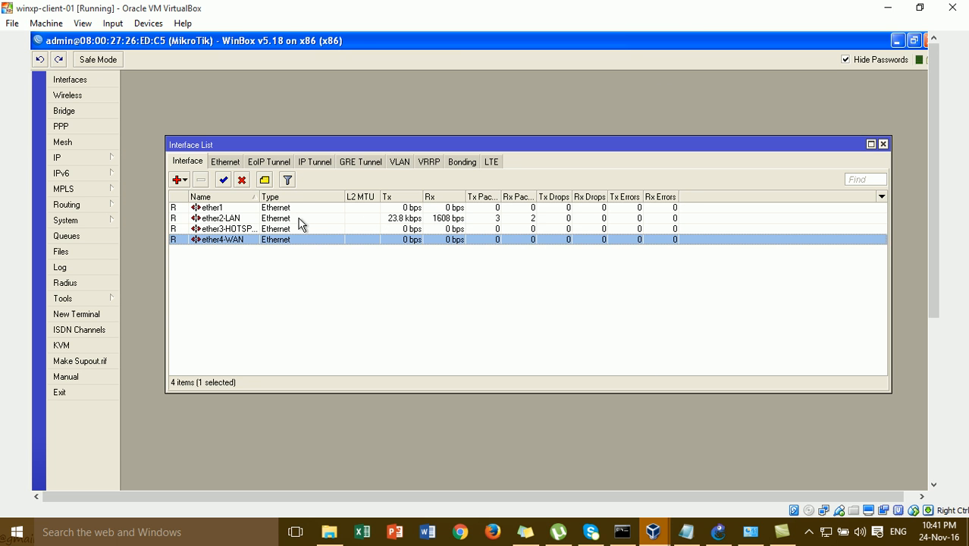
# - Disable ether1 and review the ether2-LAN, ether3-HOTSPOT and ether4-WAN entries
pyautogui.click(249, 211)
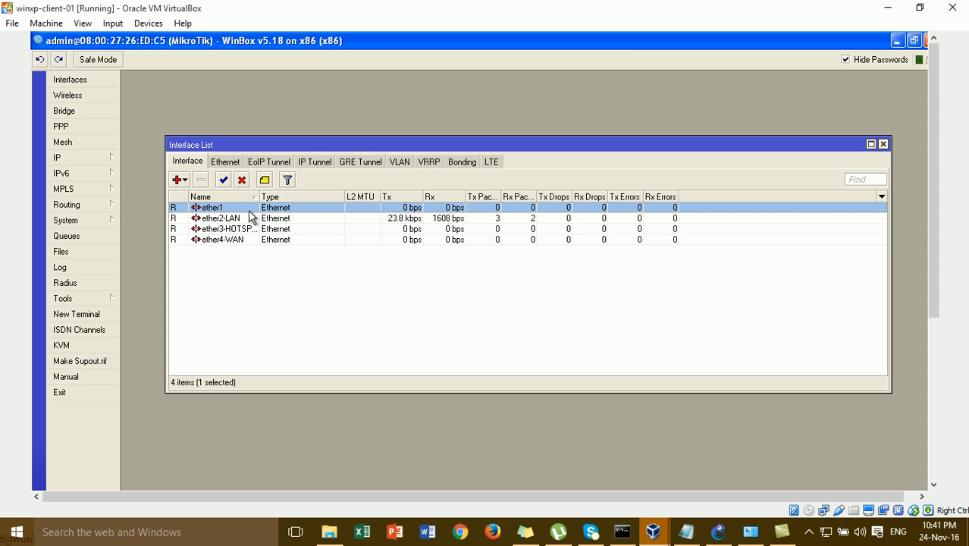
pyautogui.click(241, 179)
pyautogui.click(243, 219)
pyautogui.click(245, 208)
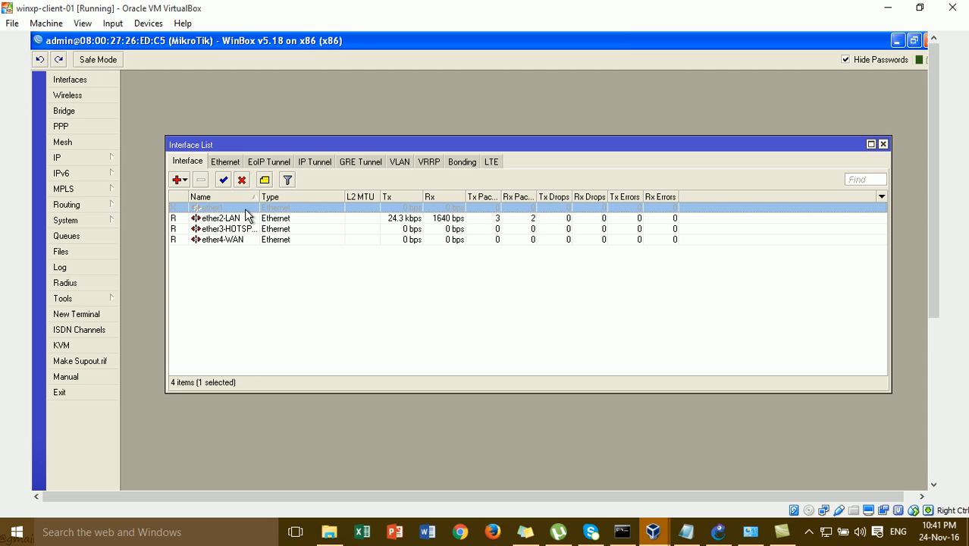
pyautogui.click(246, 219)
pyautogui.click(248, 229)
pyautogui.click(251, 239)
pyautogui.click(251, 229)
pyautogui.click(255, 218)
pyautogui.click(256, 230)
pyautogui.click(257, 241)
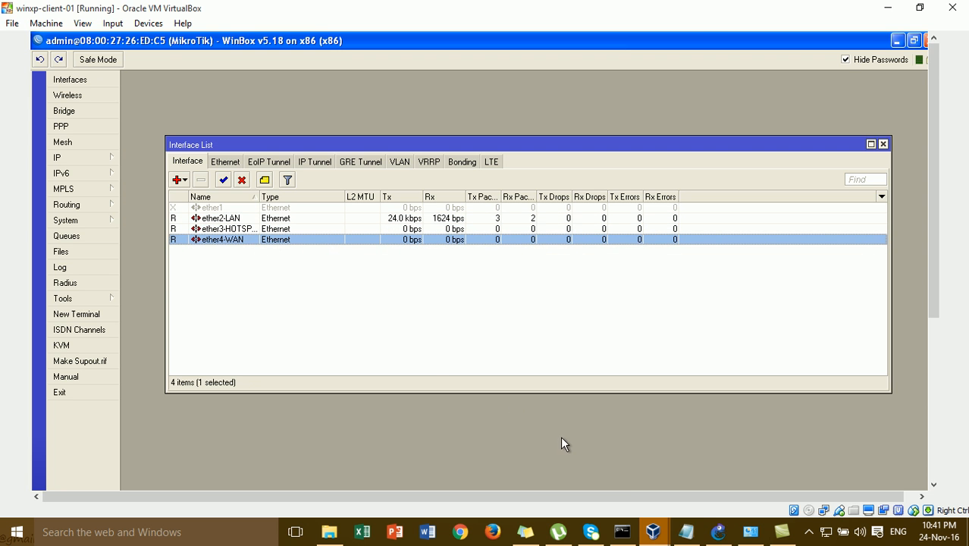
# - Check the GNS3 topology, then return to the client's WinBox session
pyautogui.click(718, 531)
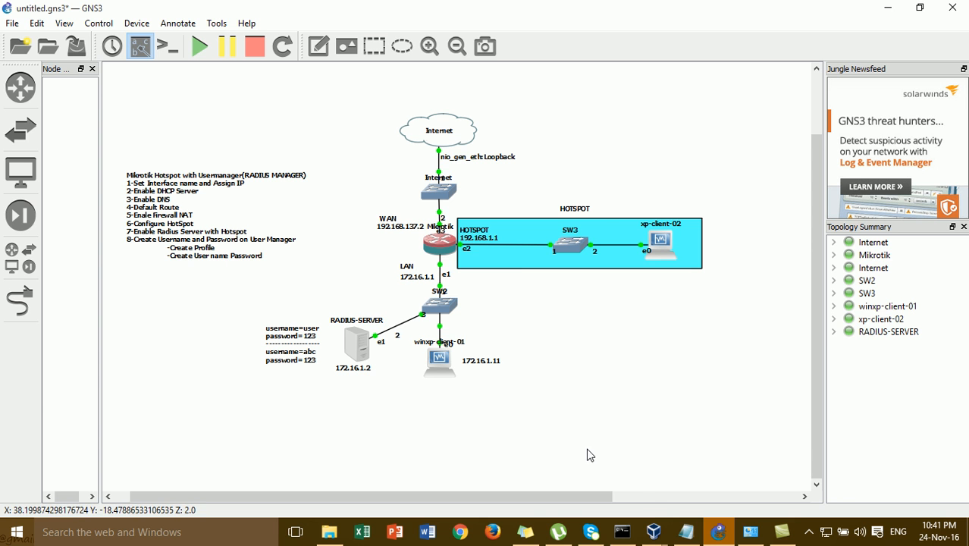
pyautogui.moveTo(670, 538)
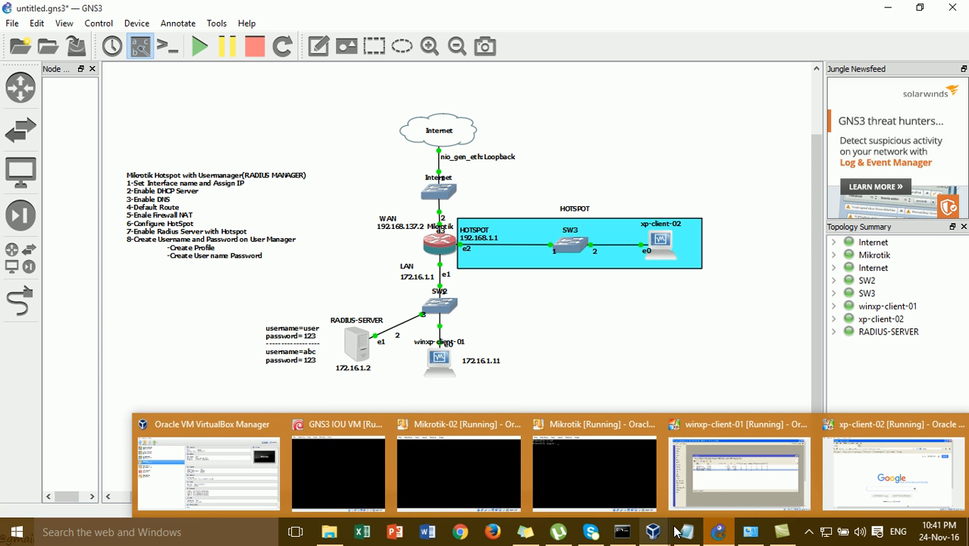
pyautogui.click(702, 476)
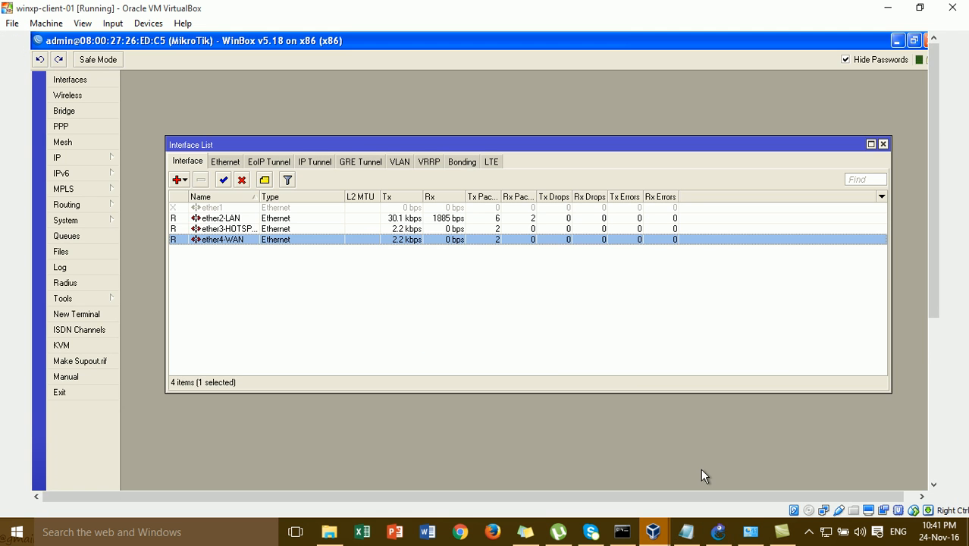
# - Start DHCP Setup on ether2-LAN, accepting the suggested address space and gateway
pyautogui.click(69, 157)
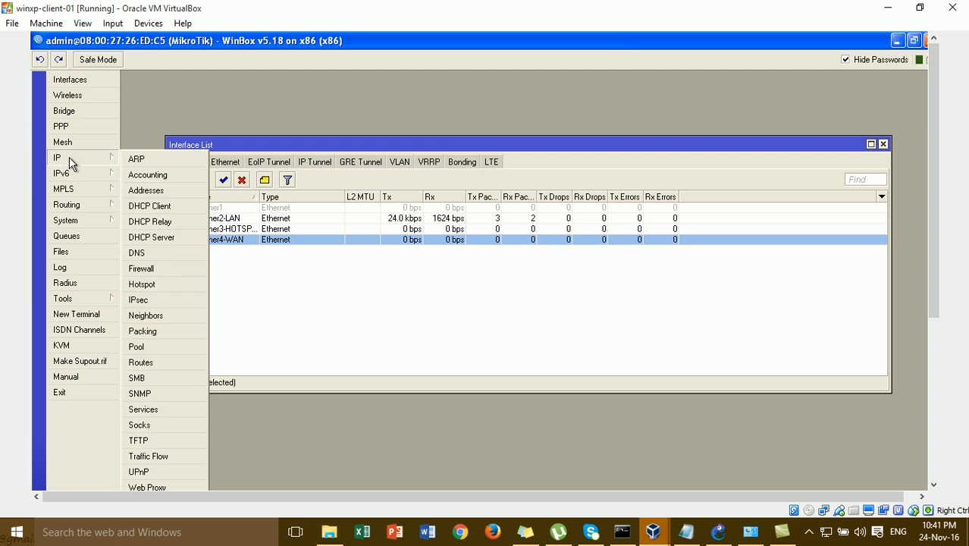
pyautogui.click(183, 237)
pyautogui.click(450, 318)
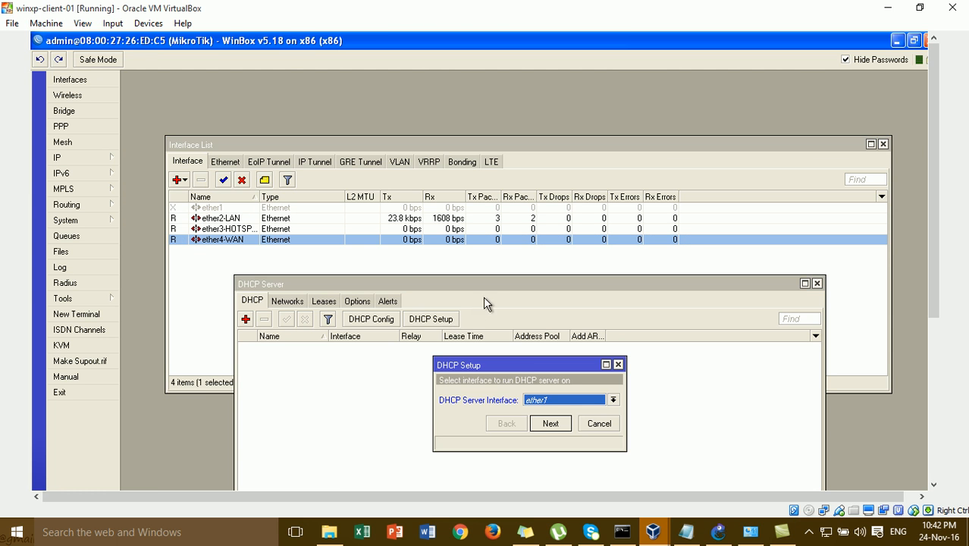
pyautogui.click(613, 400)
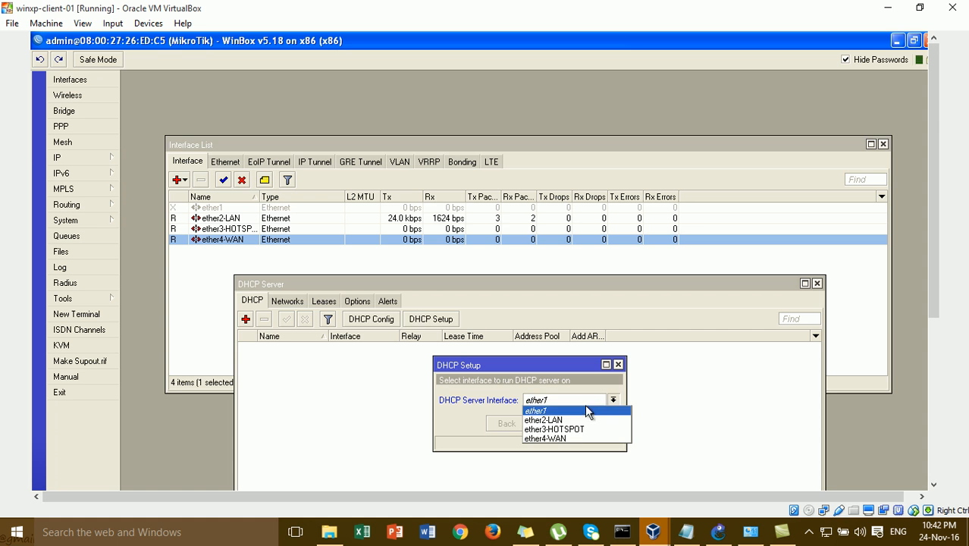
pyautogui.click(580, 419)
pyautogui.click(559, 424)
pyautogui.click(559, 425)
pyautogui.click(559, 425)
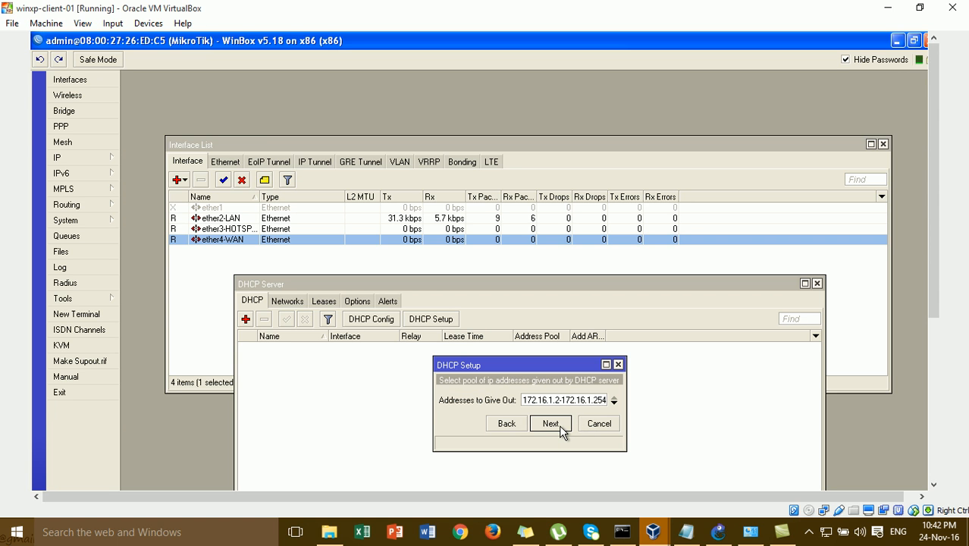
# - Set the DHCP address pool to 172.16.1.10-172.16.1.11
pyautogui.click(560, 400)
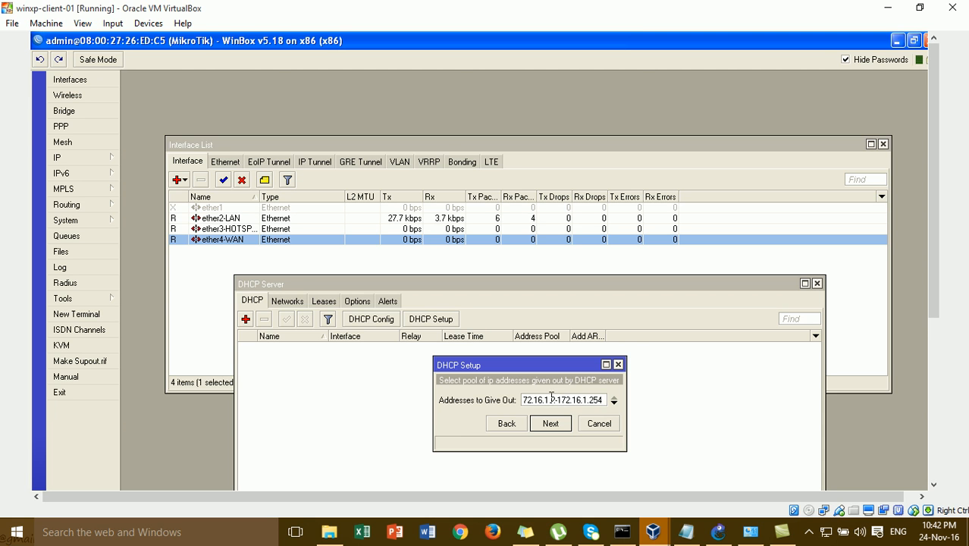
pyautogui.doubleClick(554, 399)
pyautogui.press('BackSpace')
pyautogui.write('10')
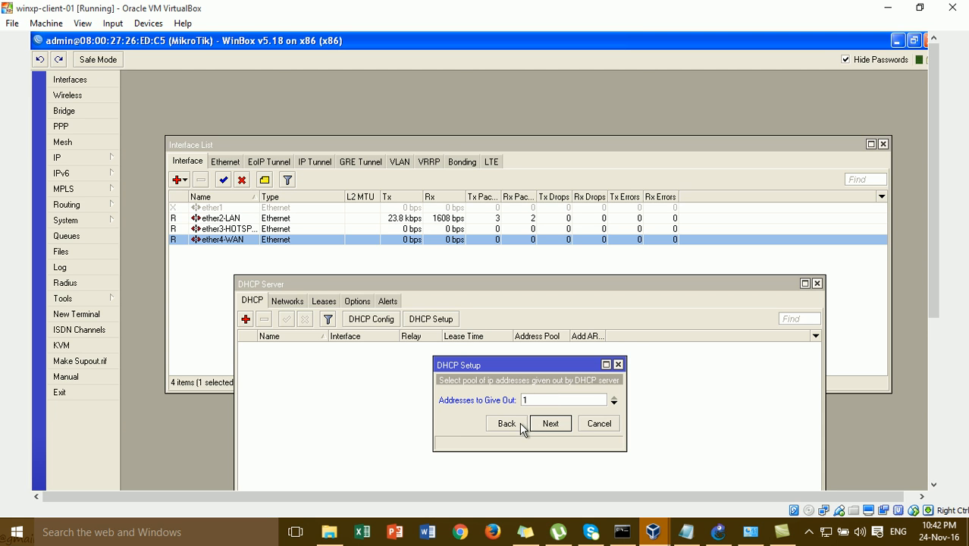
pyautogui.click(549, 424)
pyautogui.click(551, 424)
pyautogui.write('192.1')
pyautogui.write('.16')
pyautogui.write('-172.16.1.11')
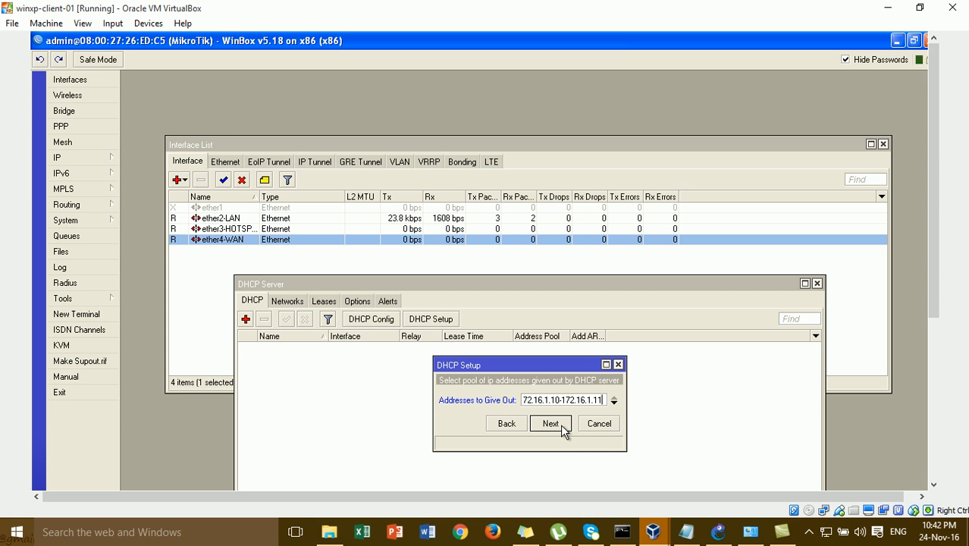
pyautogui.click(561, 424)
# - Use DNS 8.8.8.8 and a 3-day lease, finish setup, and close DHCP Server
pyautogui.write('8.8.8.8')
pyautogui.click(561, 423)
pyautogui.click(560, 424)
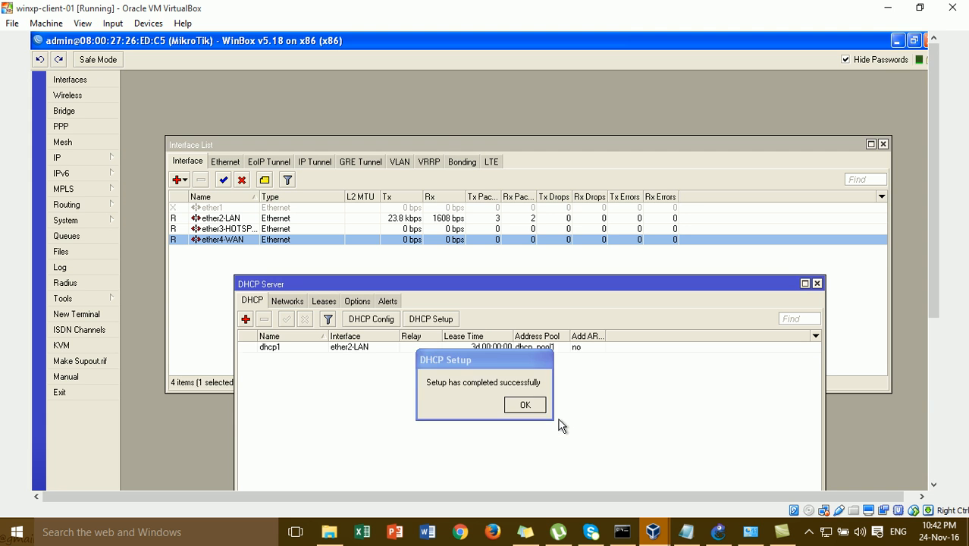
pyautogui.click(537, 405)
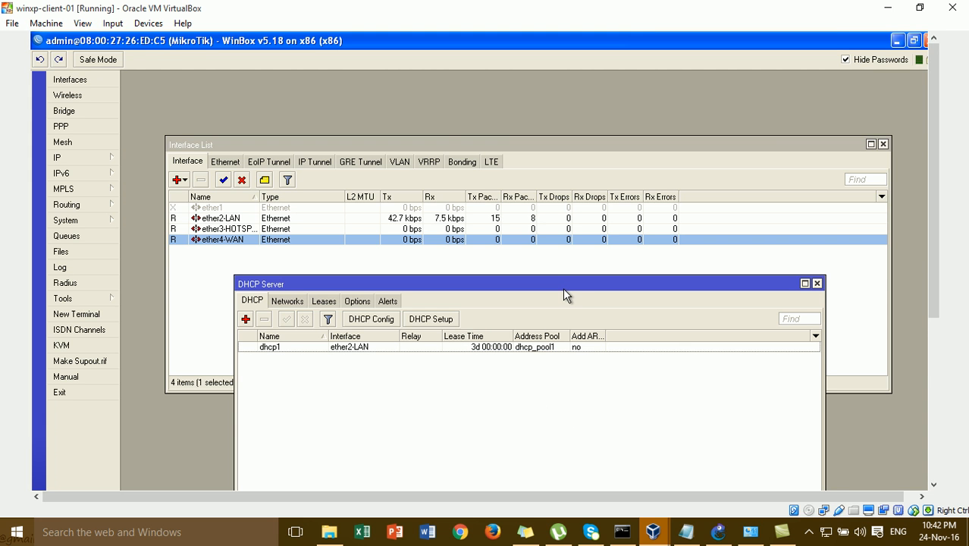
pyautogui.moveTo(562, 296); pyautogui.dragTo(523, 173)
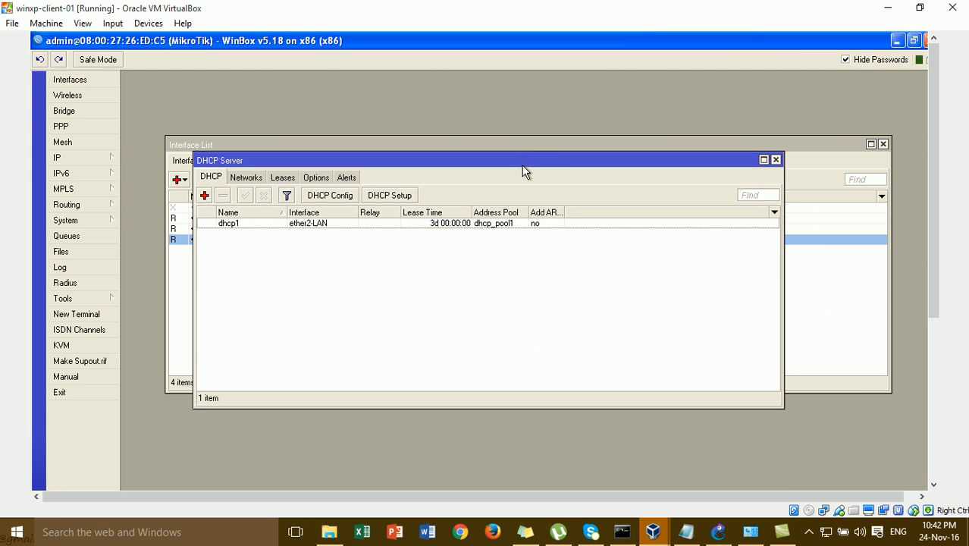
pyautogui.click(776, 160)
# - In IP > DNS, enter 8.8.8.8 as the server and apply the settings
pyautogui.click(107, 158)
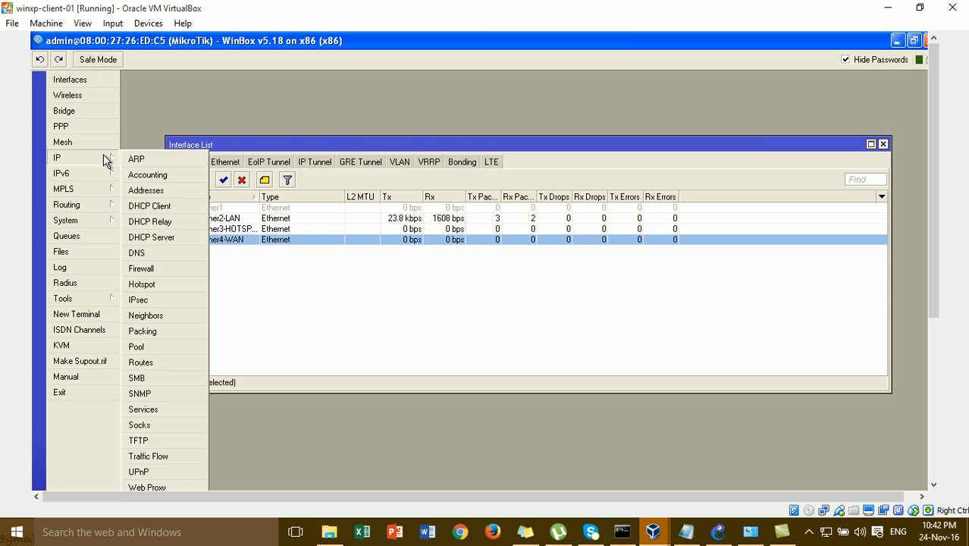
pyautogui.click(154, 247)
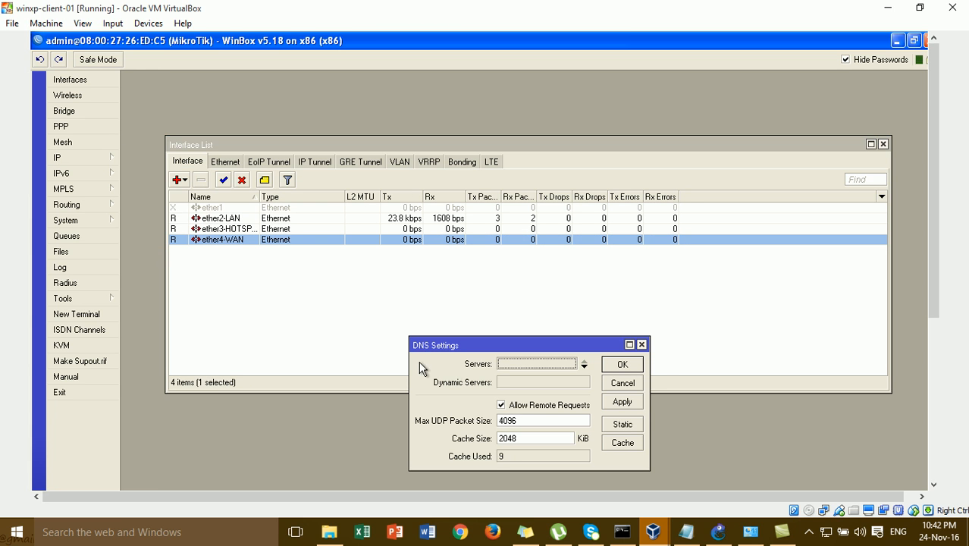
pyautogui.click(503, 364)
pyautogui.write('8.8.8.8')
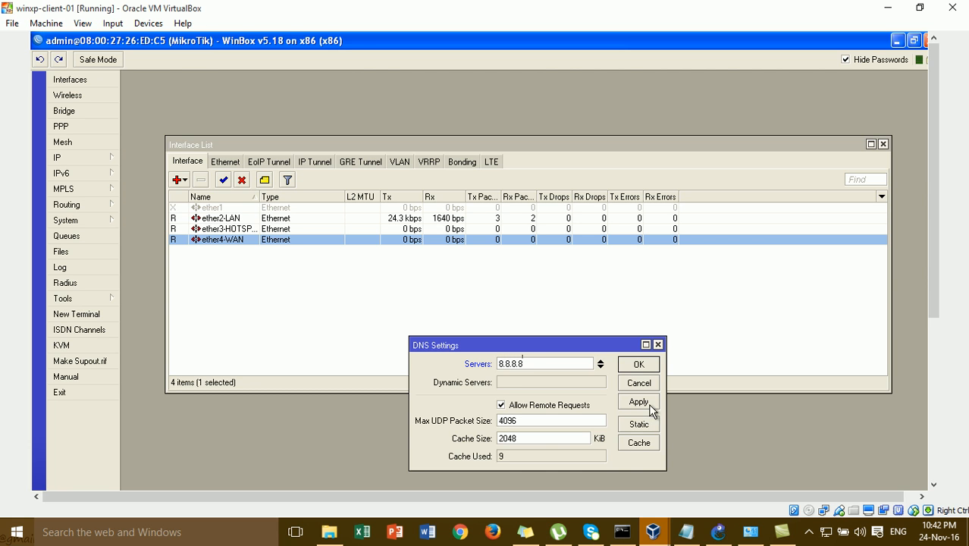
pyautogui.click(634, 364)
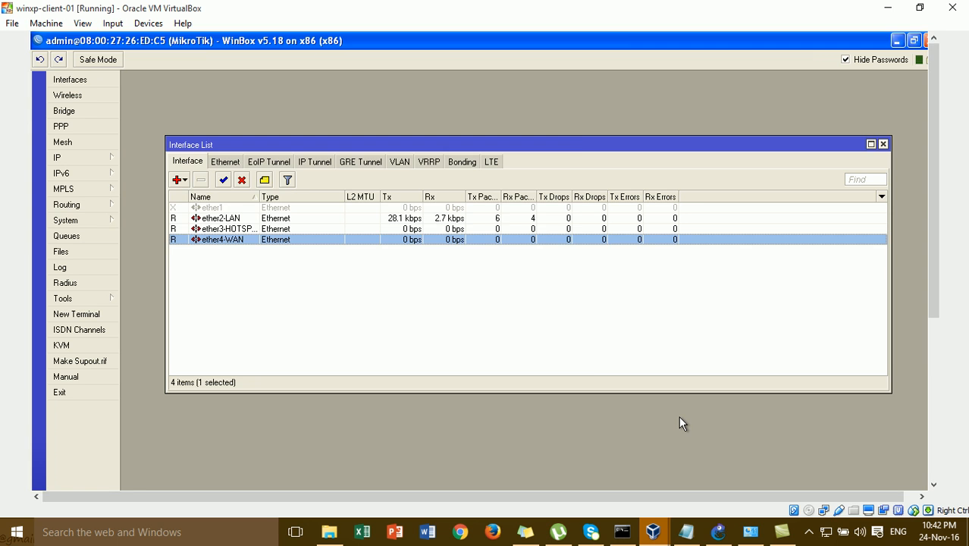
# - Open a Command Prompt and run ipconfig to check the client's current address
pyautogui.press('super+r')
pyautogui.press('Return')
pyautogui.write('ipconfig')
pyautogui.press('Return')
# - Run ipconfig/release and ipconfig/renew so the client leases 172.16.1.11 via gateway 172.16.1.1
pyautogui.press('Up')
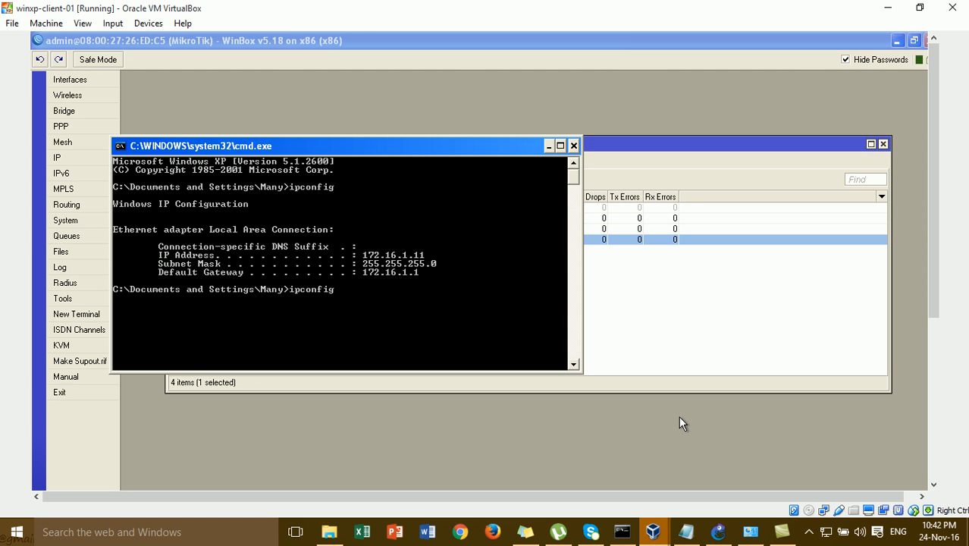
pyautogui.write('.')
pyautogui.write('res')
pyautogui.write('le')
pyautogui.write('ase')
pyautogui.press('BackSpace')
pyautogui.press('BackSpace')
pyautogui.press('BackSpace')
pyautogui.press('BackSpace')
pyautogui.press('BackSpace')
pyautogui.write('ase')
pyautogui.press('Return')
pyautogui.press('BackSpace')
pyautogui.press('BackSpace')
pyautogui.press('BackSpace')
pyautogui.write('new')
pyautogui.press('Return')
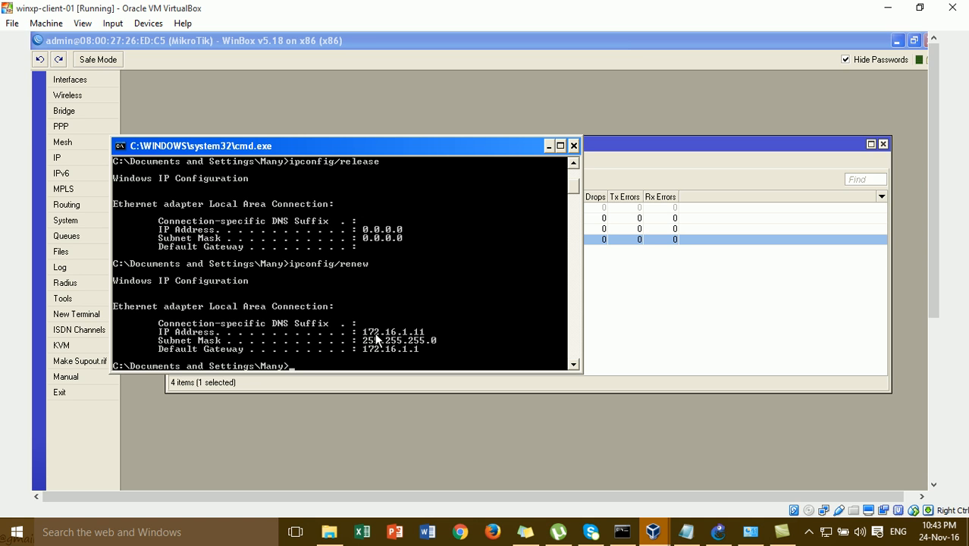
# - Close the Command Prompt and return to the client's WinBox session through GNS3
pyautogui.click(574, 145)
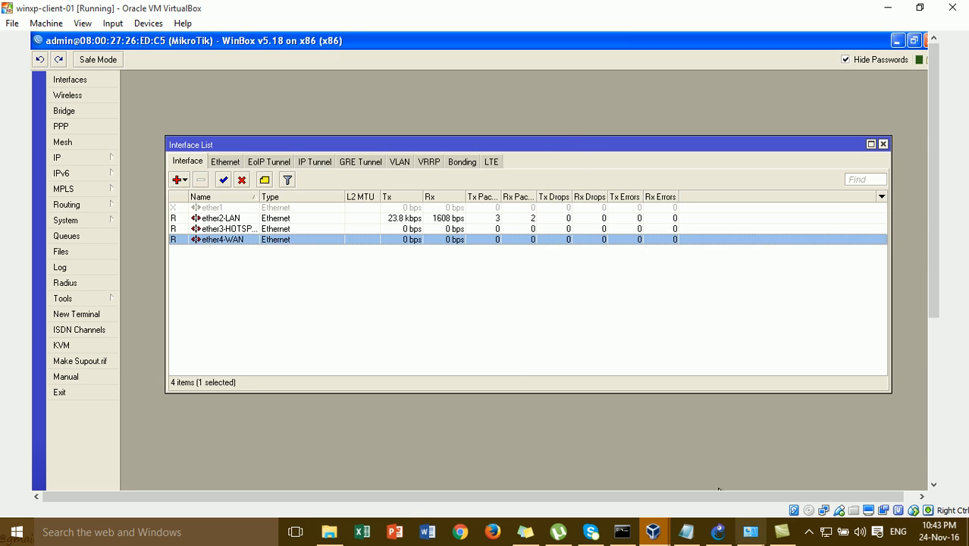
pyautogui.click(721, 535)
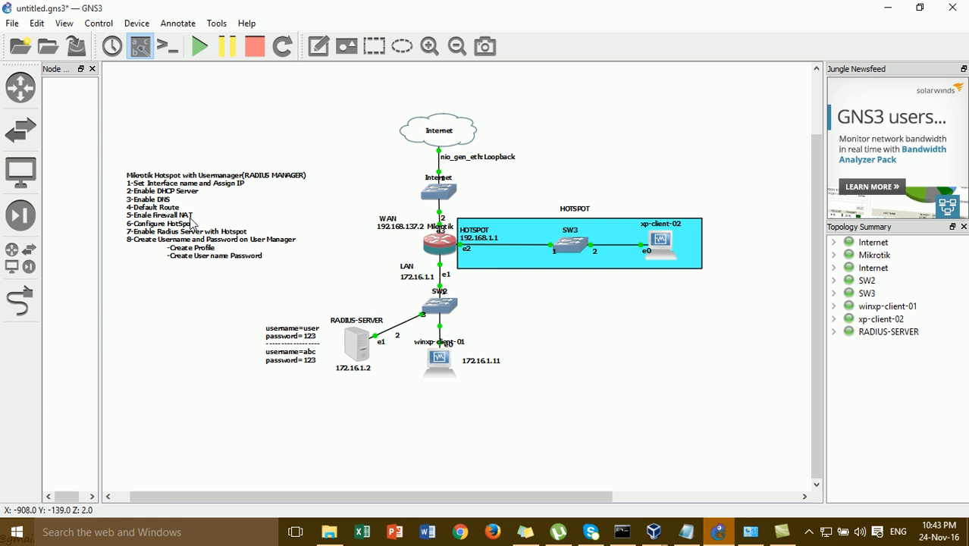
pyautogui.moveTo(658, 537)
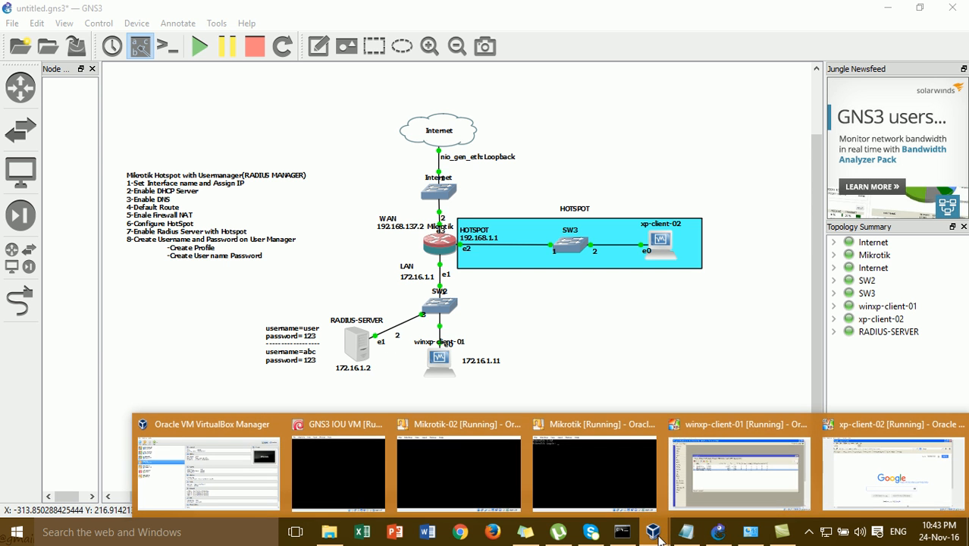
pyautogui.click(703, 496)
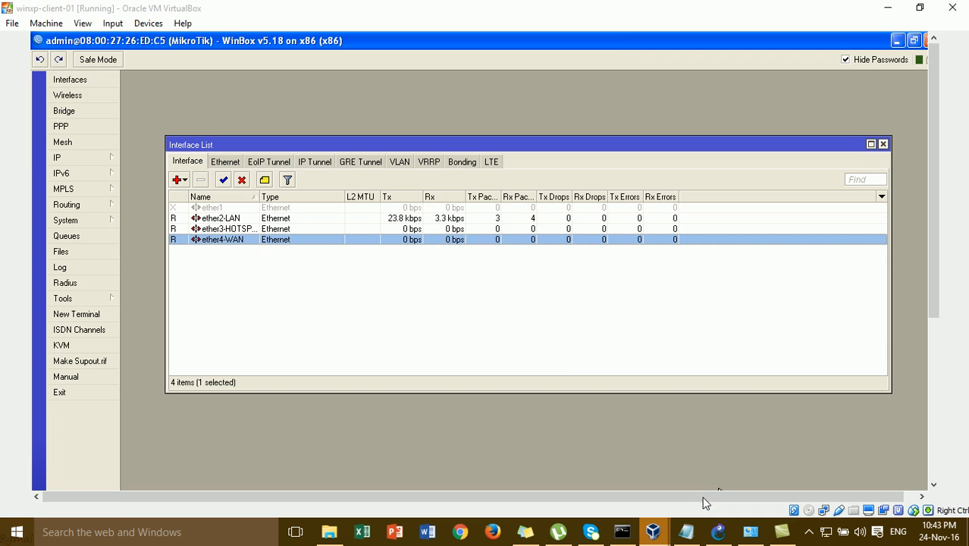
# - Add a 0.0.0.0/0 default route with gateway 192.168.137.1 in IP > Routes
pyautogui.click(106, 157)
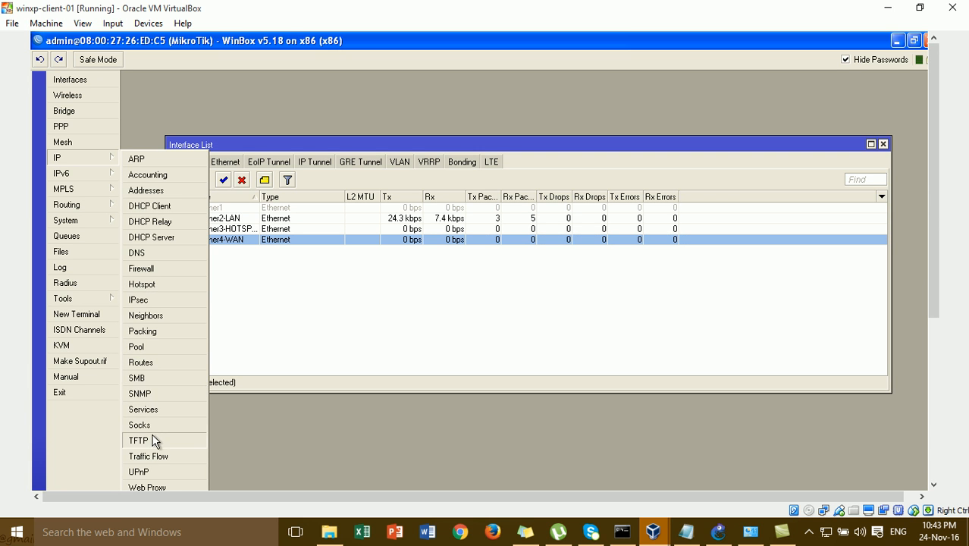
pyautogui.click(158, 363)
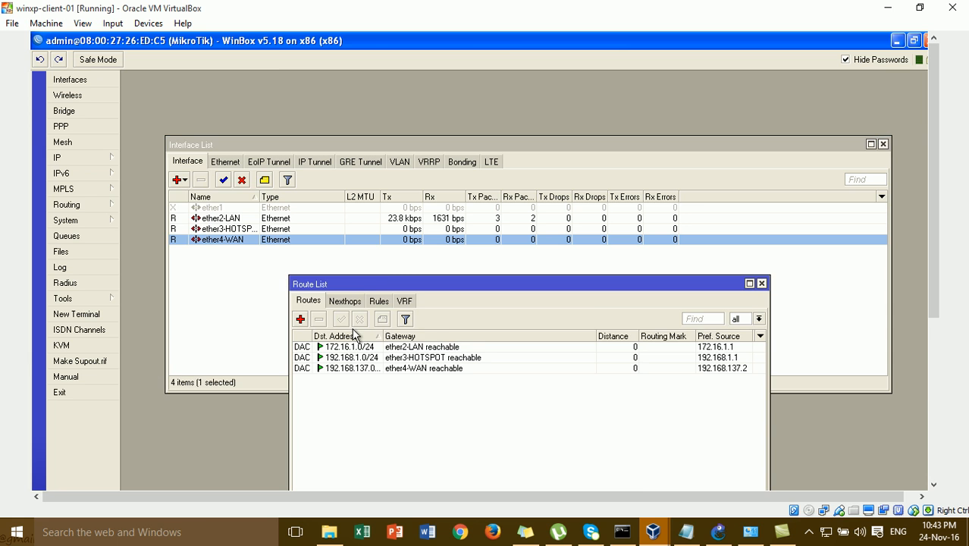
pyautogui.click(300, 319)
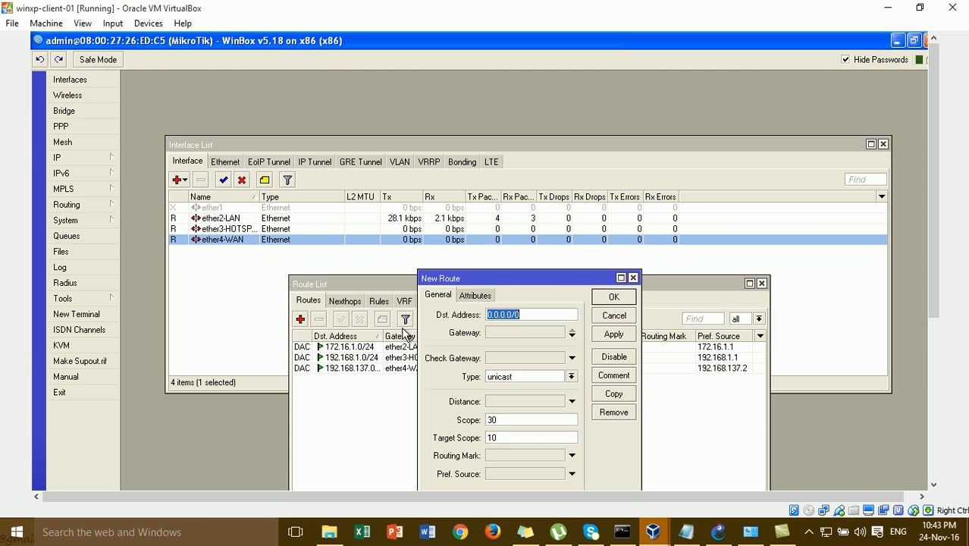
pyautogui.click(520, 335)
pyautogui.doubleClick(525, 335)
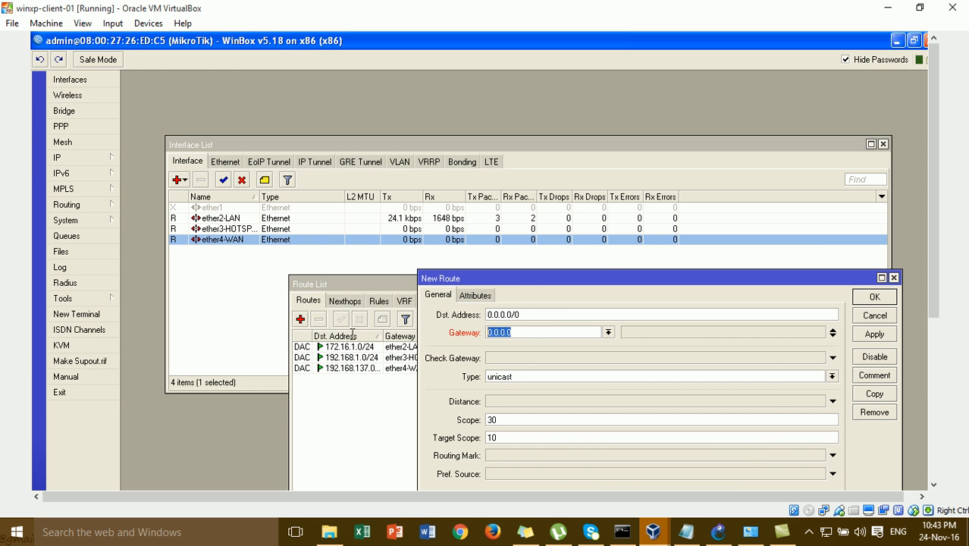
pyautogui.write('192.168.1.3')
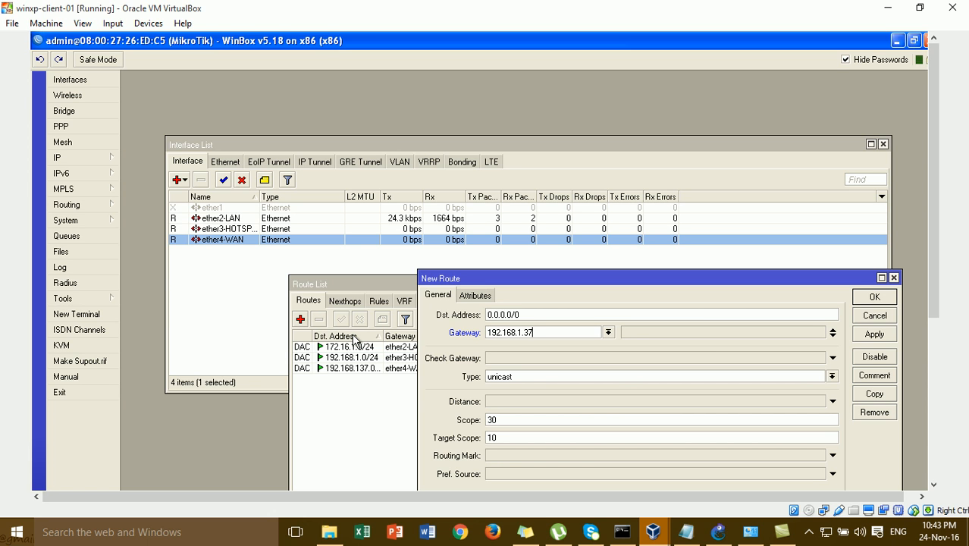
pyautogui.press('BackSpace')
pyautogui.write('337.1')
pyautogui.press('Left')
pyautogui.press('BackSpace')
pyautogui.click(860, 335)
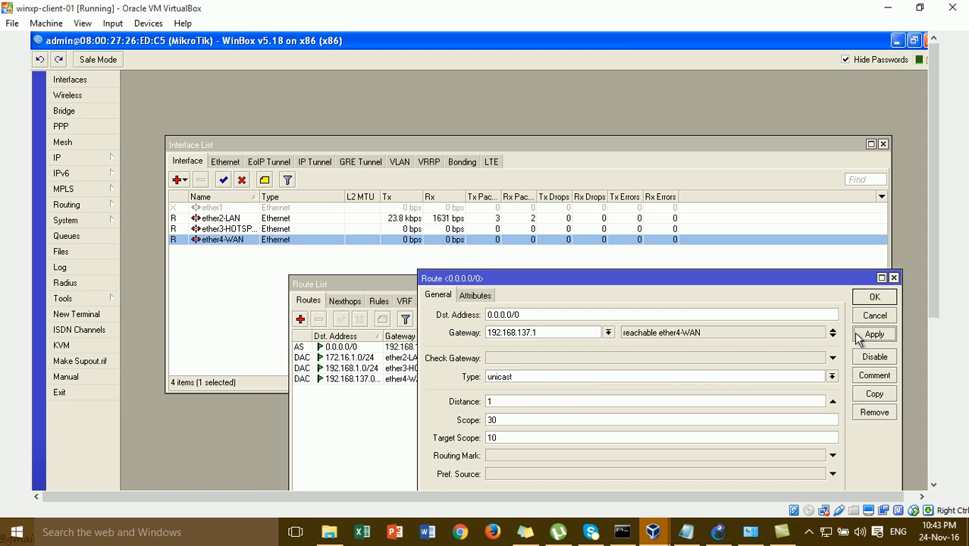
pyautogui.click(874, 297)
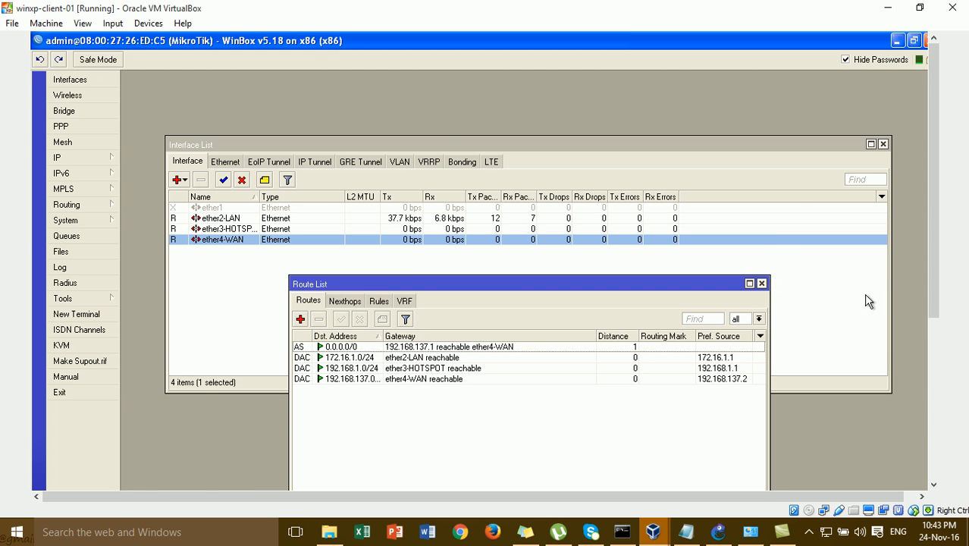
pyautogui.click(762, 283)
# - Create an srcnat NAT rule with action masquerade under IP > Firewall
pyautogui.click(91, 154)
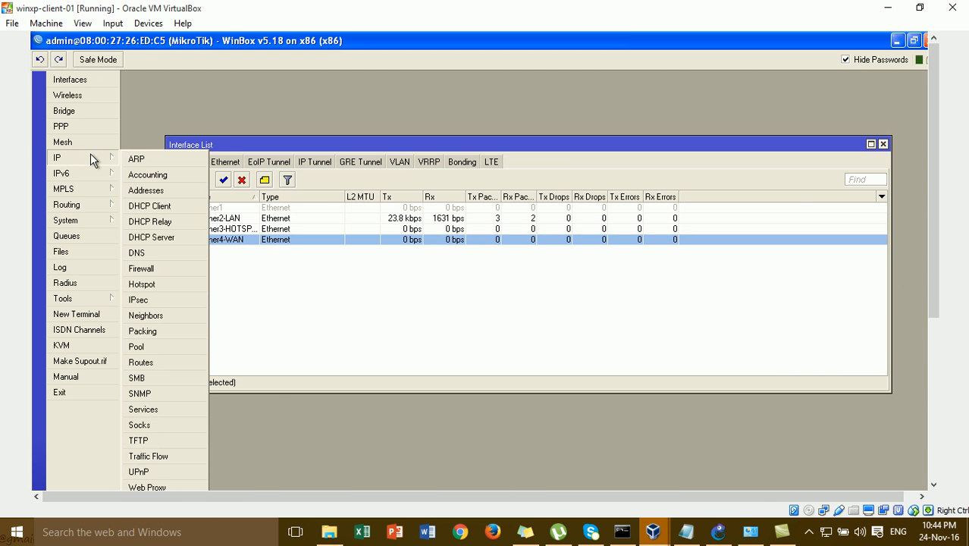
pyautogui.click(175, 269)
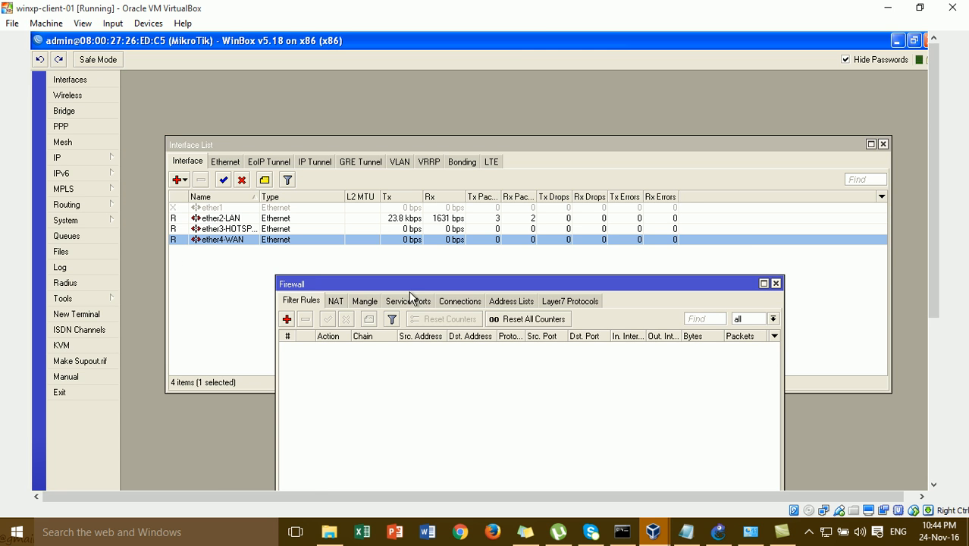
pyautogui.click(335, 301)
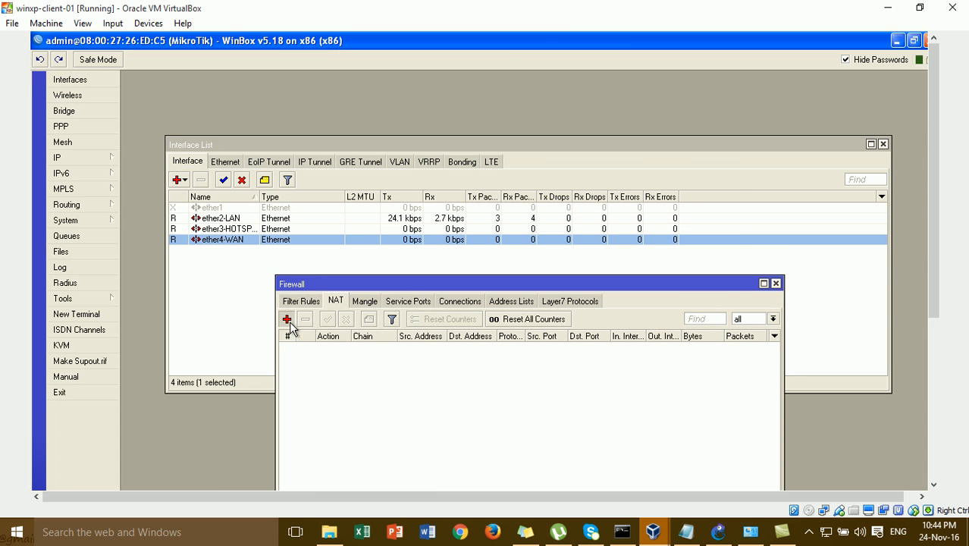
pyautogui.click(287, 319)
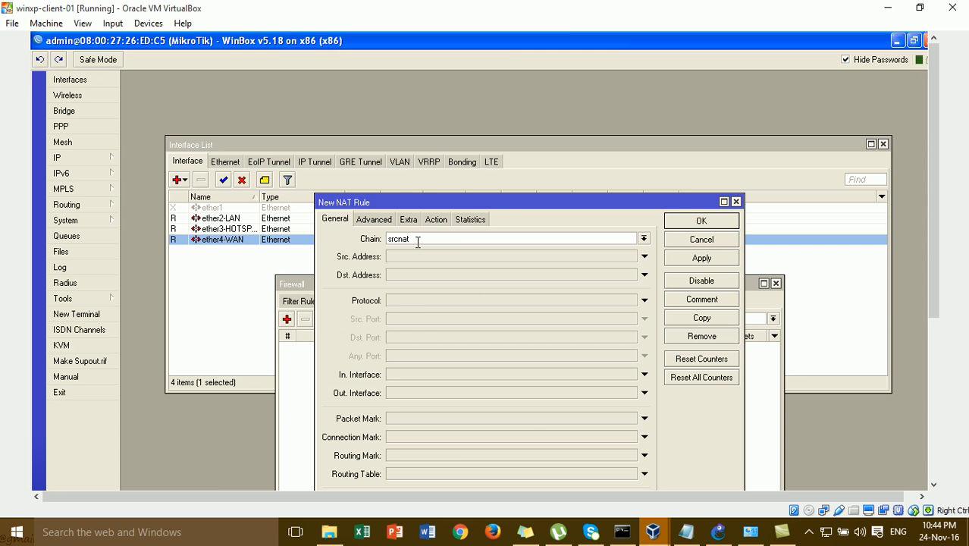
pyautogui.click(445, 221)
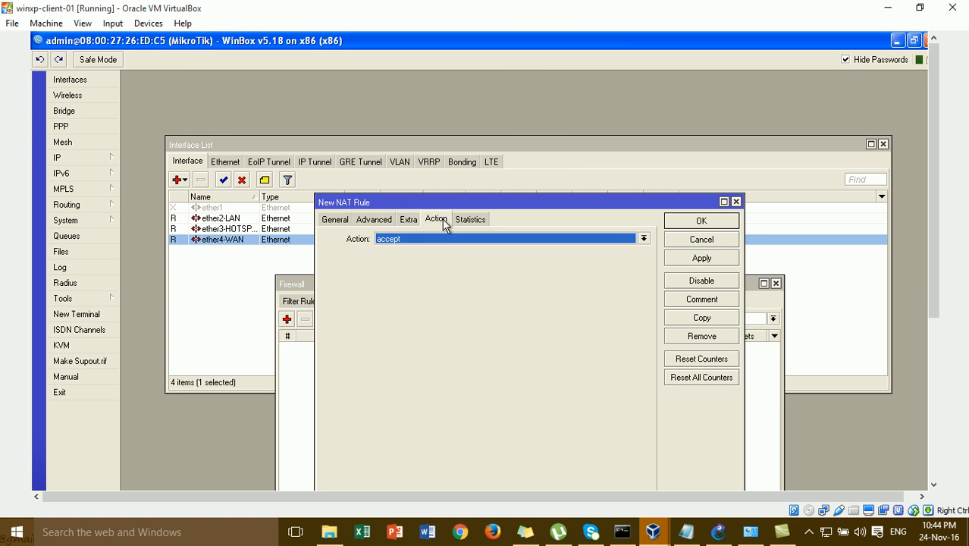
pyautogui.click(445, 238)
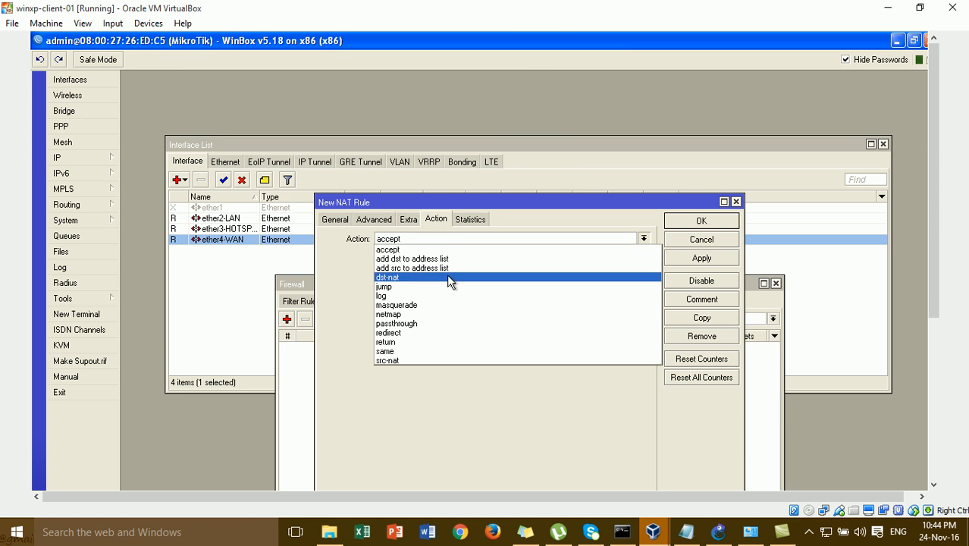
pyautogui.click(446, 304)
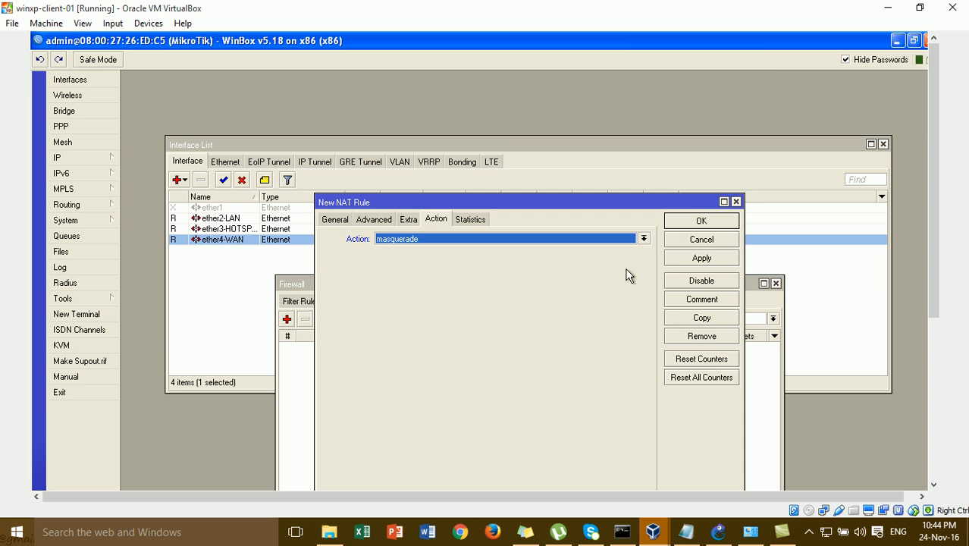
pyautogui.click(699, 220)
pyautogui.click(776, 283)
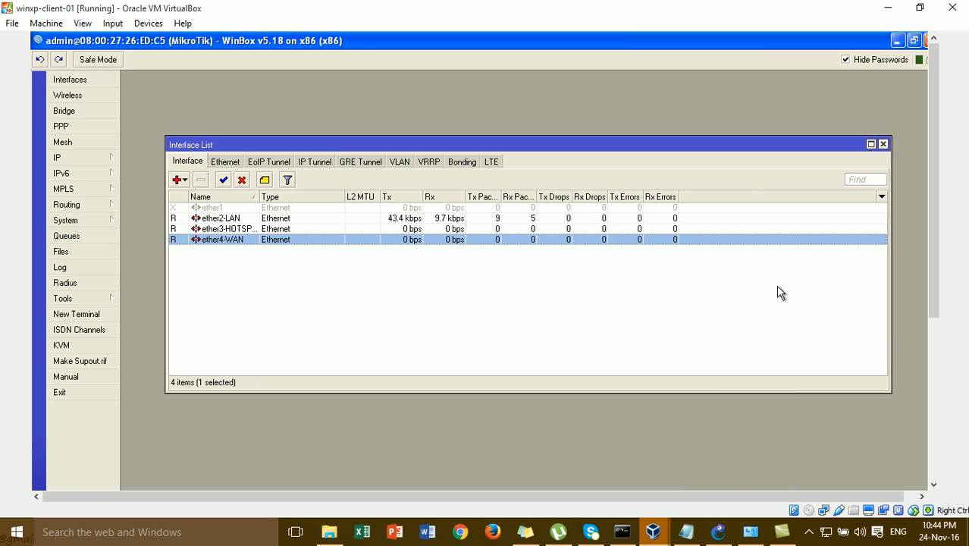
pyautogui.click(109, 315)
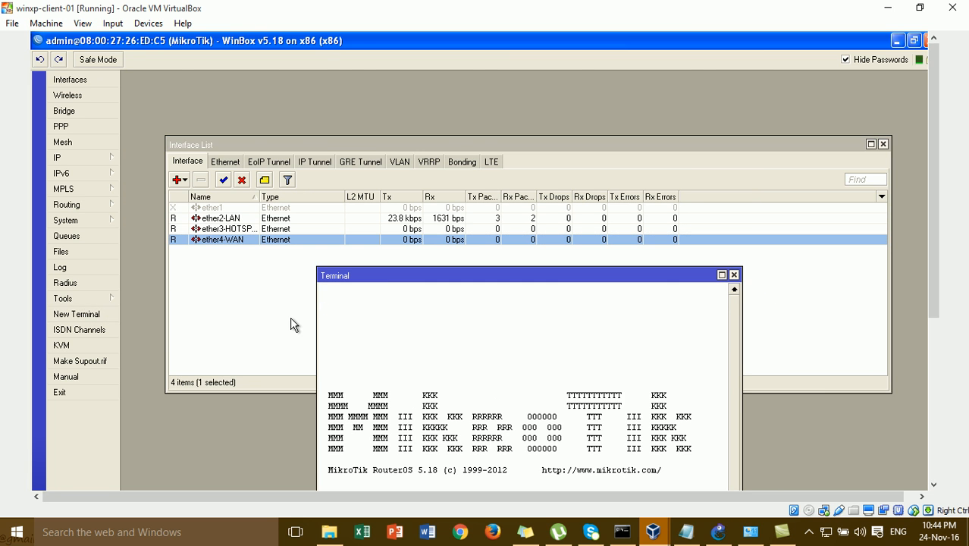
pyautogui.moveTo(369, 272); pyautogui.dragTo(369, 173)
pyautogui.write('ping go')
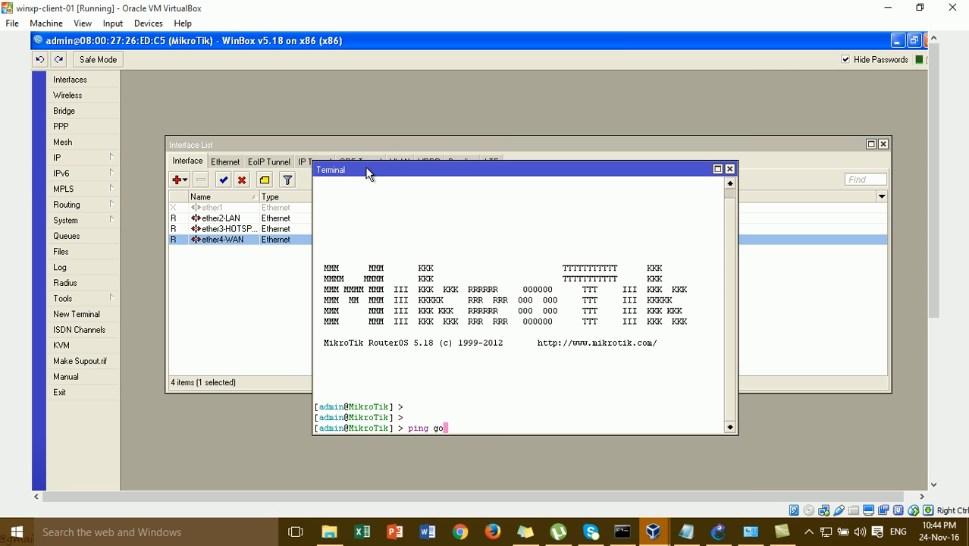
pyautogui.write('ogle.oom')
pyautogui.press('Return')
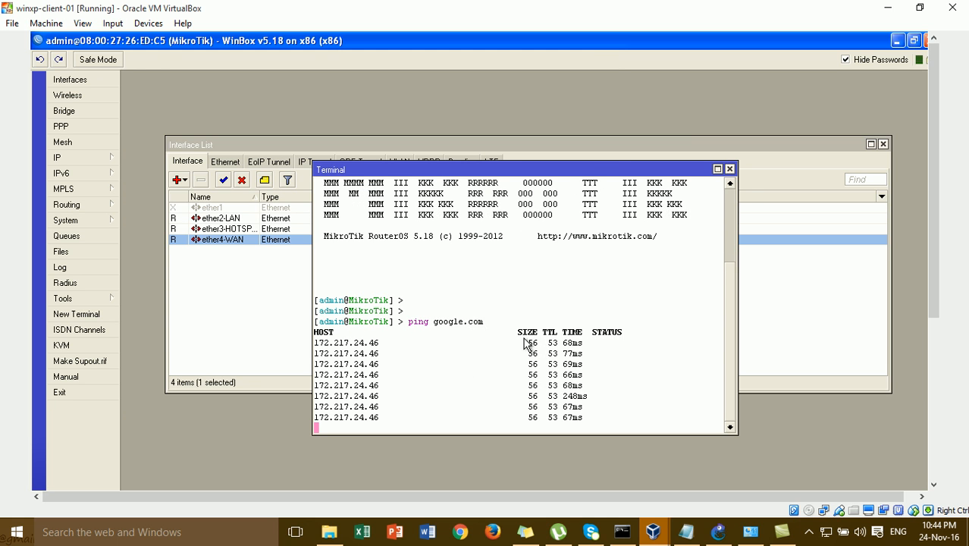
# - Close the router terminal, minimize WinBox and dismiss the could-not-connect error
pyautogui.click(730, 168)
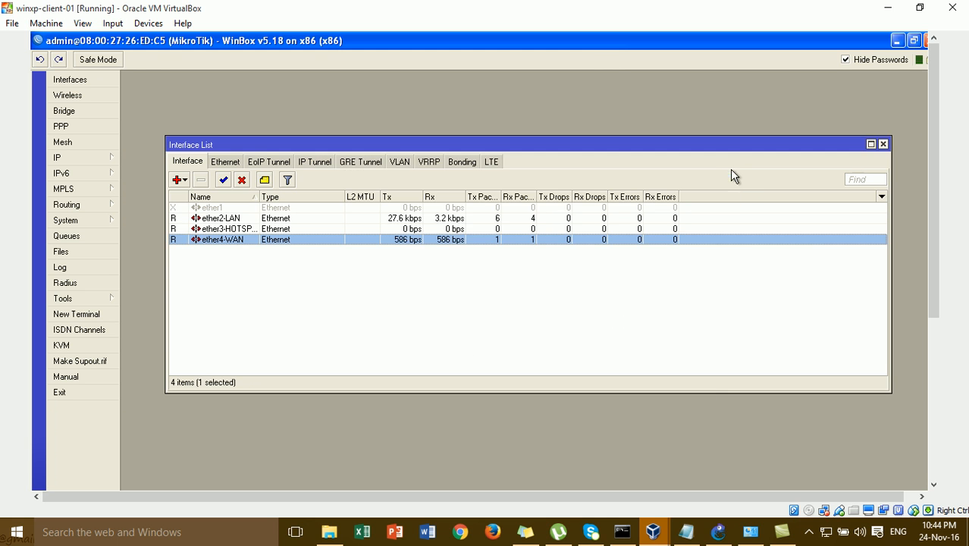
pyautogui.click(899, 40)
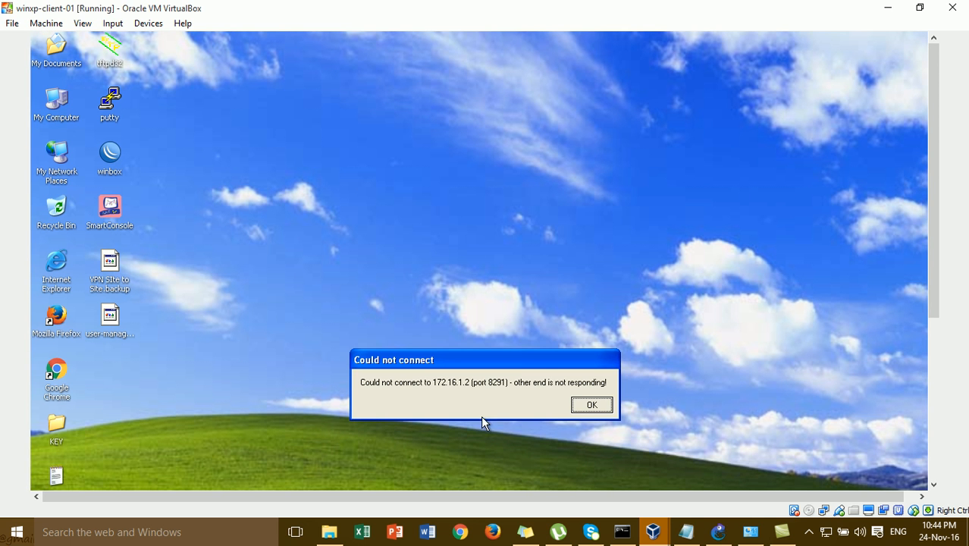
pyautogui.click(582, 407)
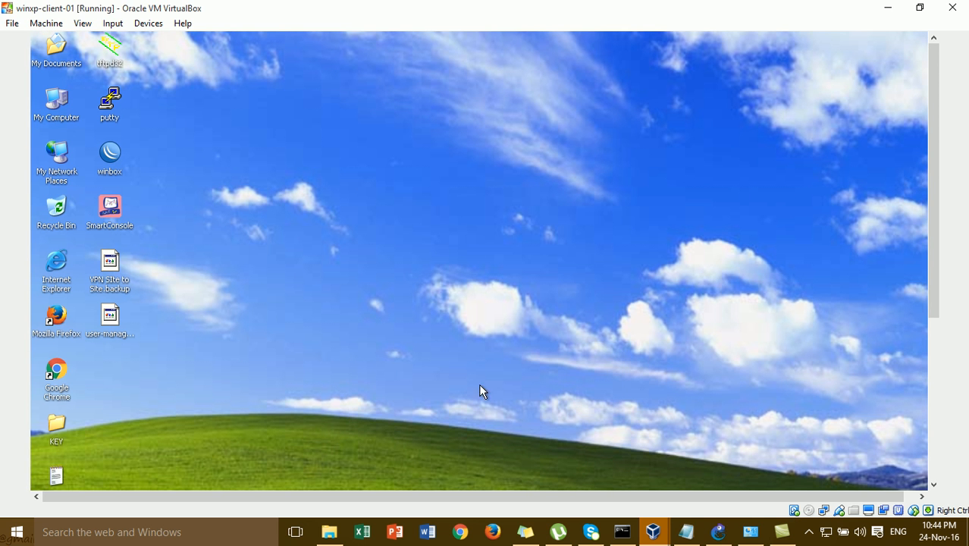
# - In Chrome, load google.com, search for 'router', then minimize the browser
pyautogui.doubleClick(58, 375)
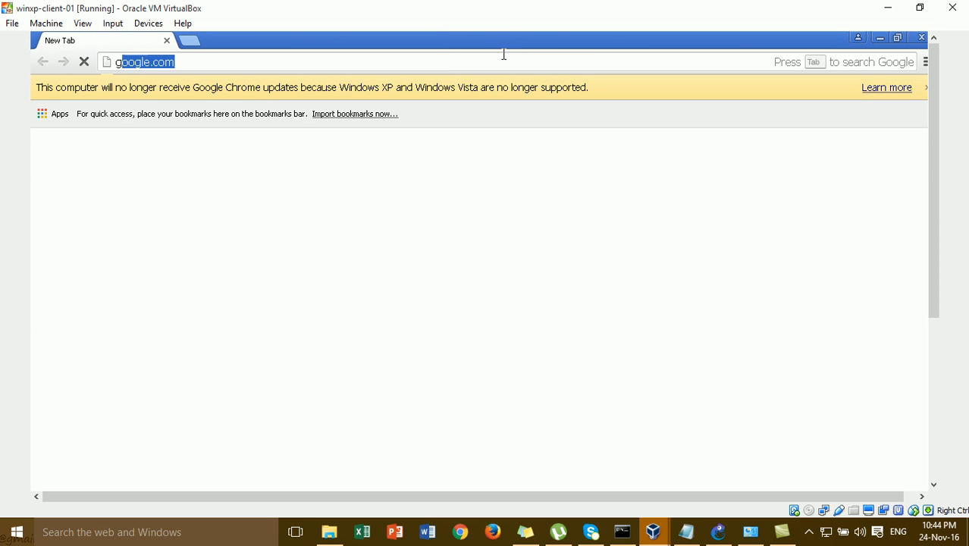
pyautogui.write('goo')
pyautogui.press('Return')
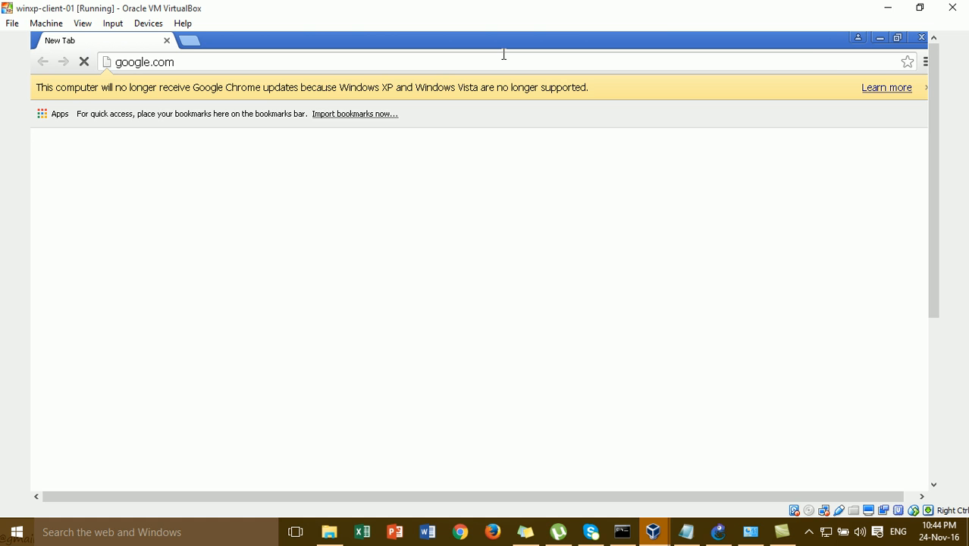
pyautogui.click(844, 59)
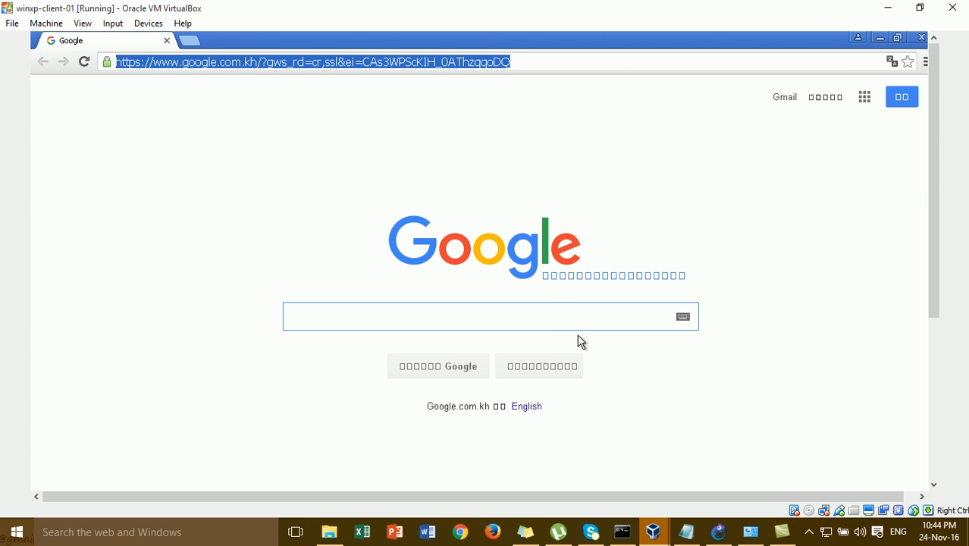
pyautogui.click(558, 318)
pyautogui.write('router')
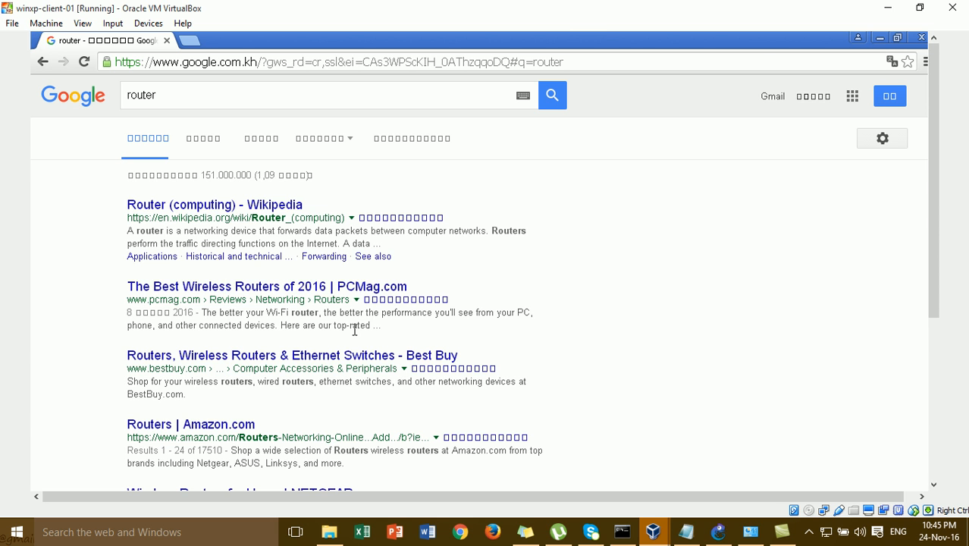
pyautogui.click(882, 43)
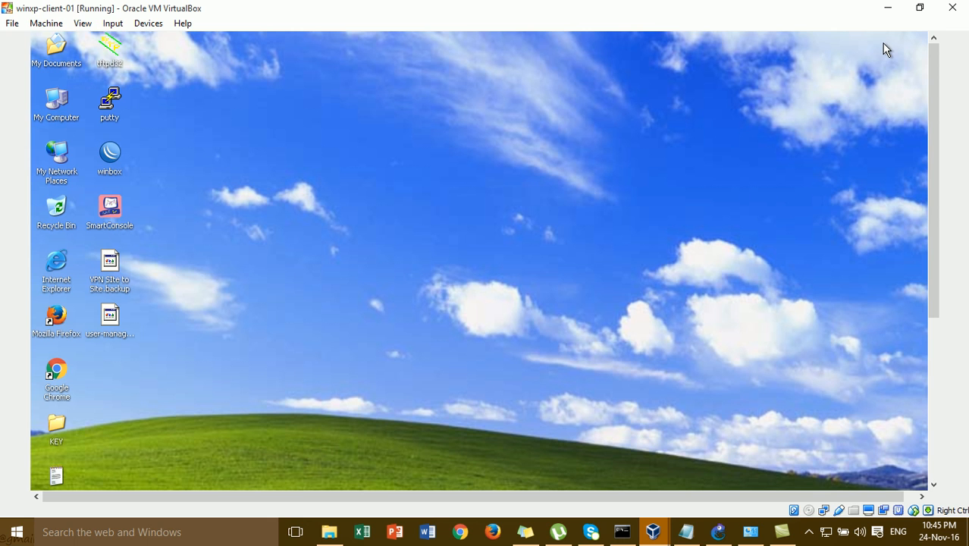
pyautogui.click(716, 535)
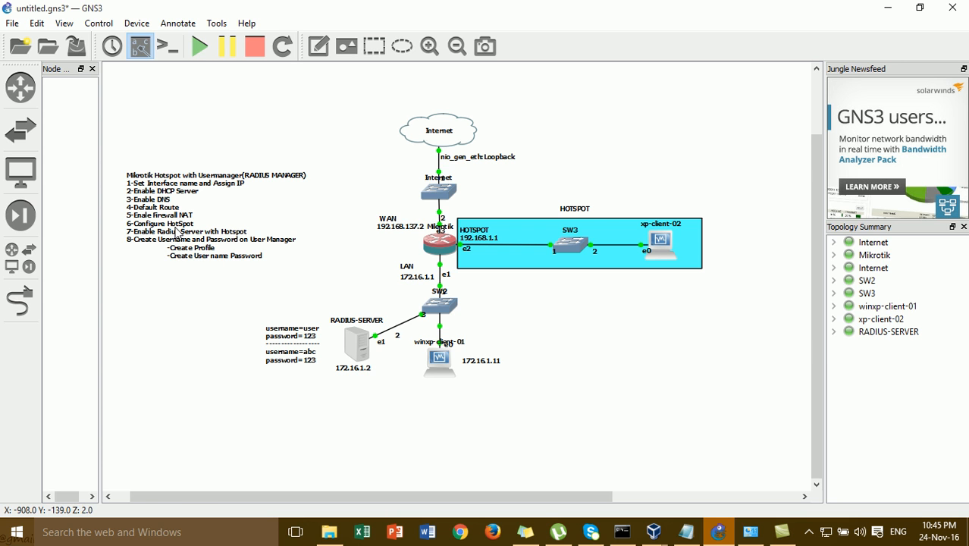
pyautogui.moveTo(447, 249)
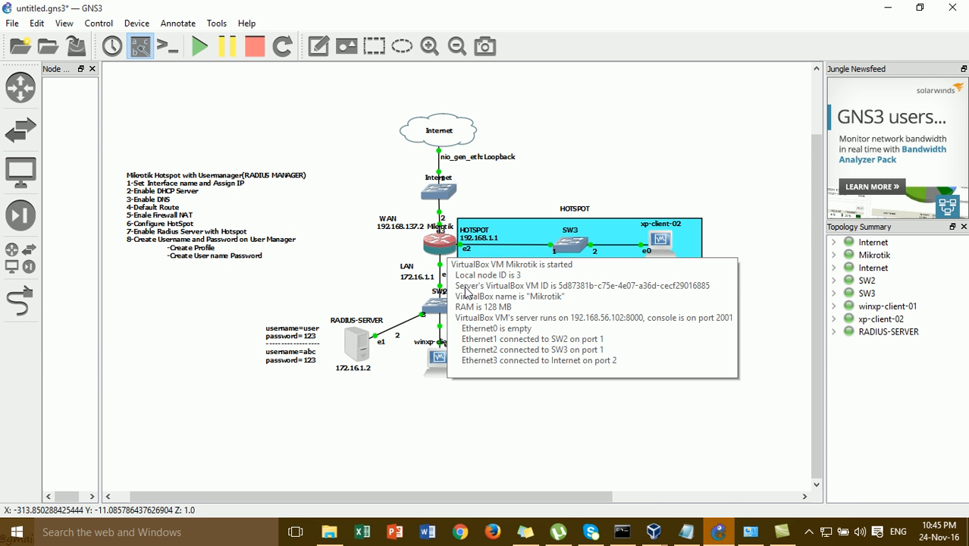
pyautogui.click(683, 534)
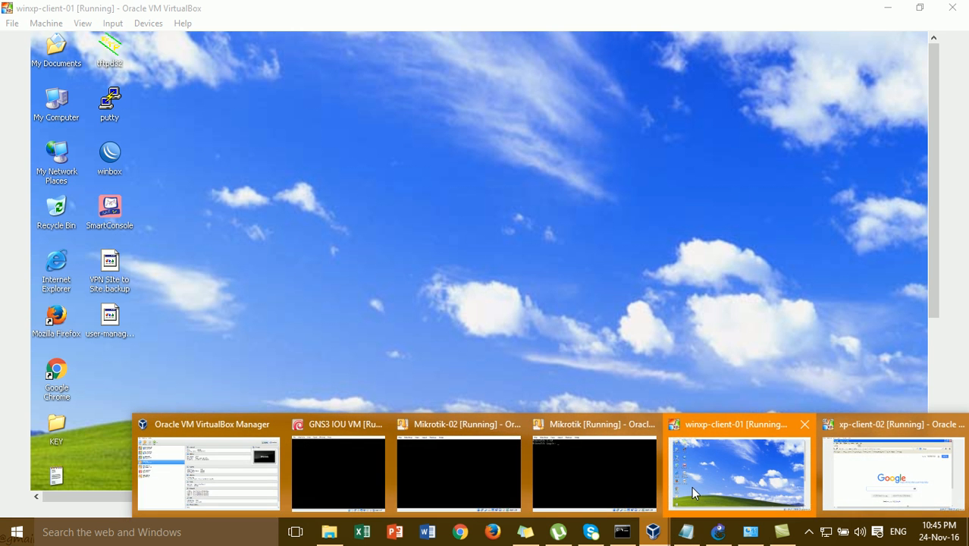
# - Close the browser window showing the router search
pyautogui.click(934, 455)
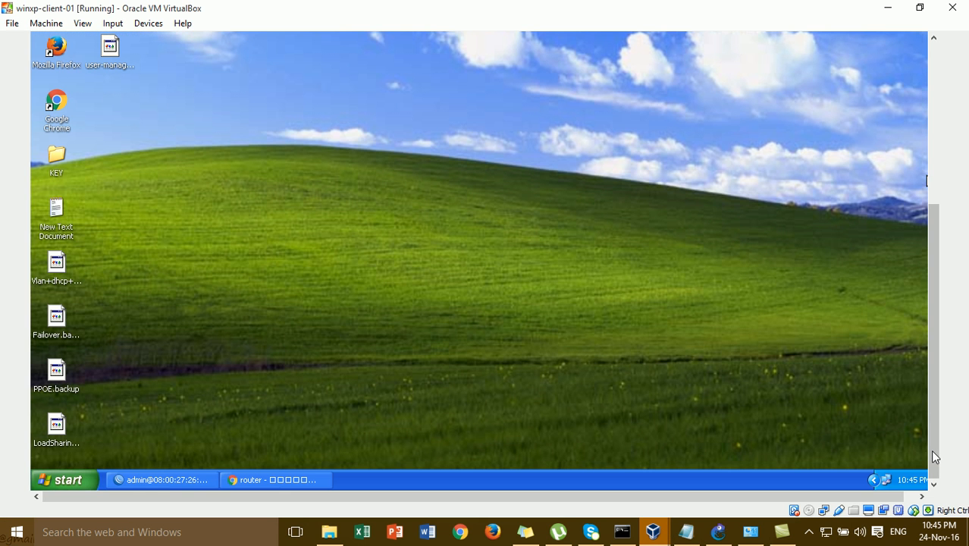
pyautogui.rightClick(233, 484)
pyautogui.click(256, 474)
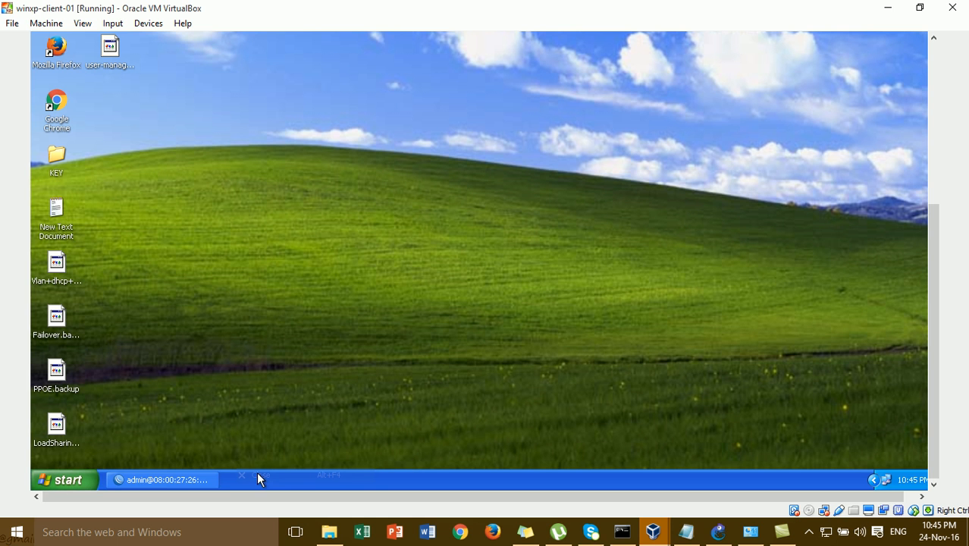
# - Restore WinBox, close the Interface List and open IP > Hotspot
pyautogui.click(205, 481)
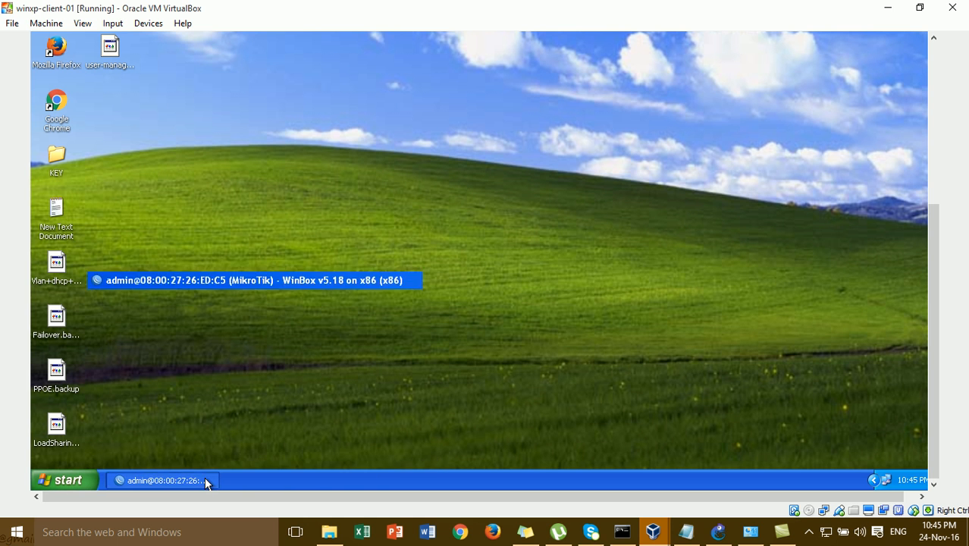
pyautogui.click(932, 156)
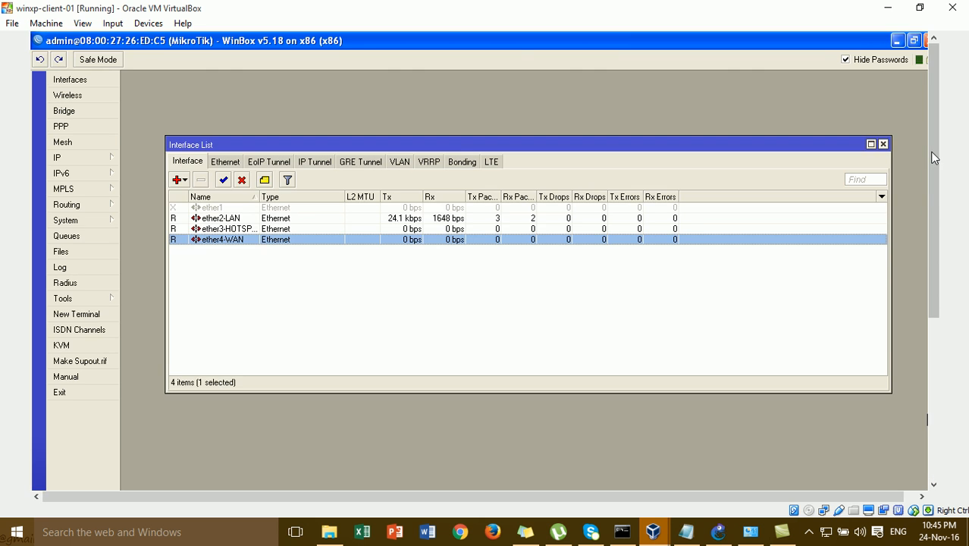
pyautogui.click(883, 145)
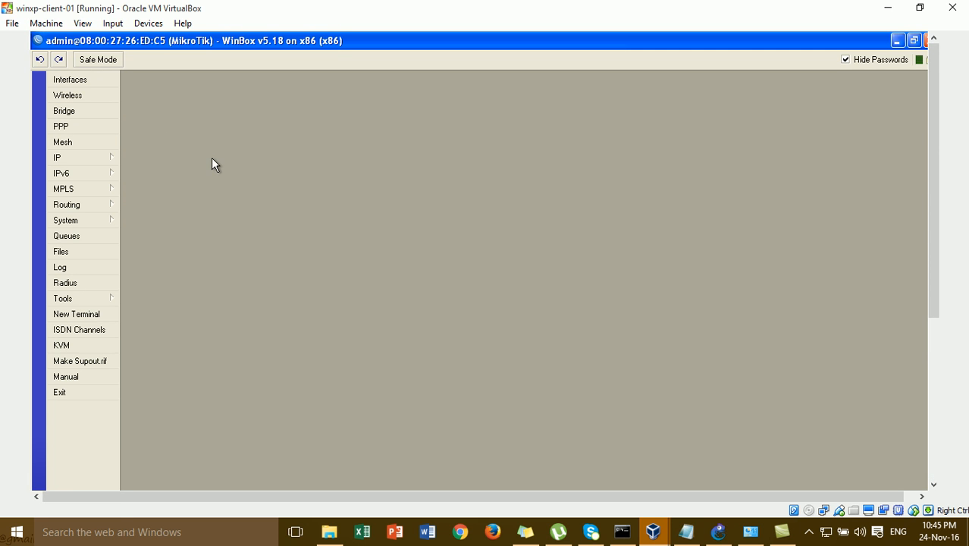
pyautogui.click(110, 158)
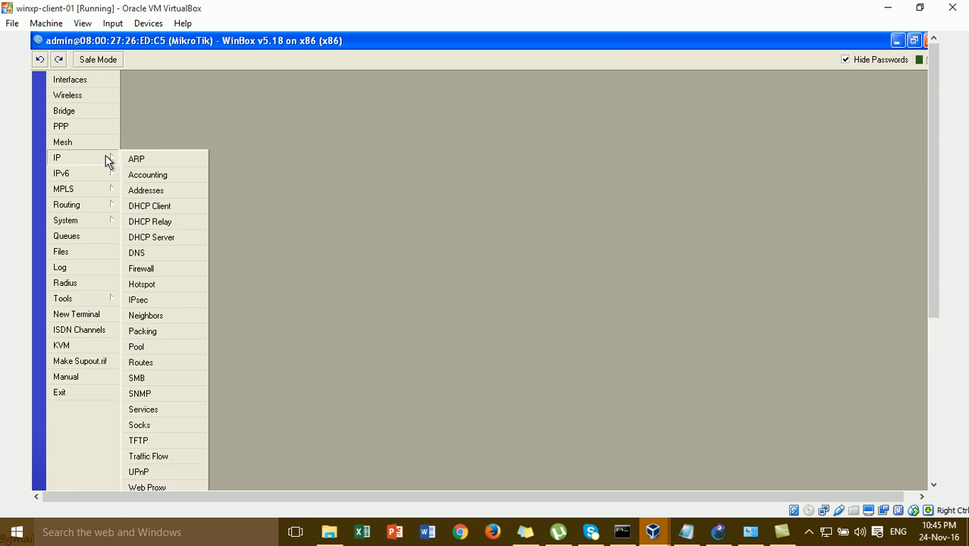
pyautogui.click(157, 285)
# - Start Hotspot Setup and choose ether3-HOTSPOT as the hotspot interface
pyautogui.moveTo(347, 286); pyautogui.dragTo(277, 131)
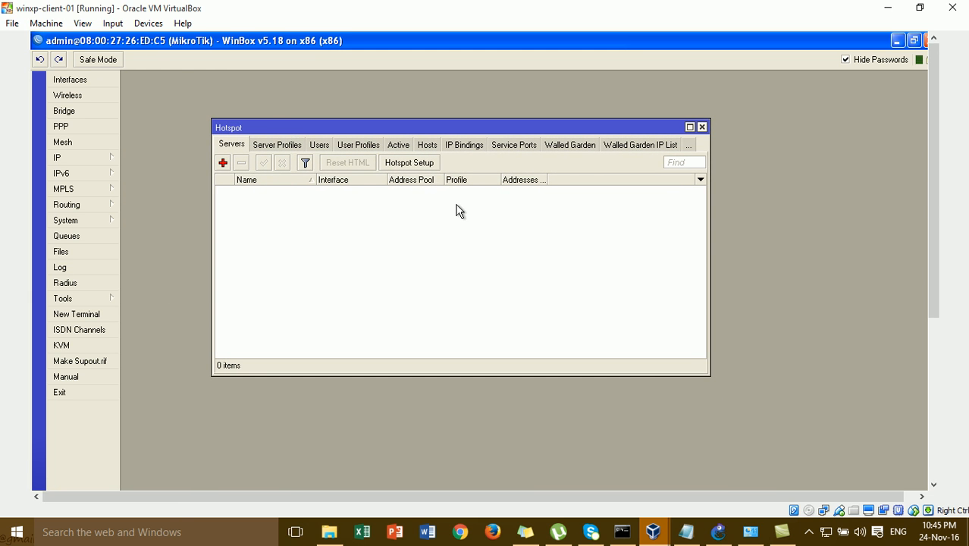
pyautogui.click(424, 163)
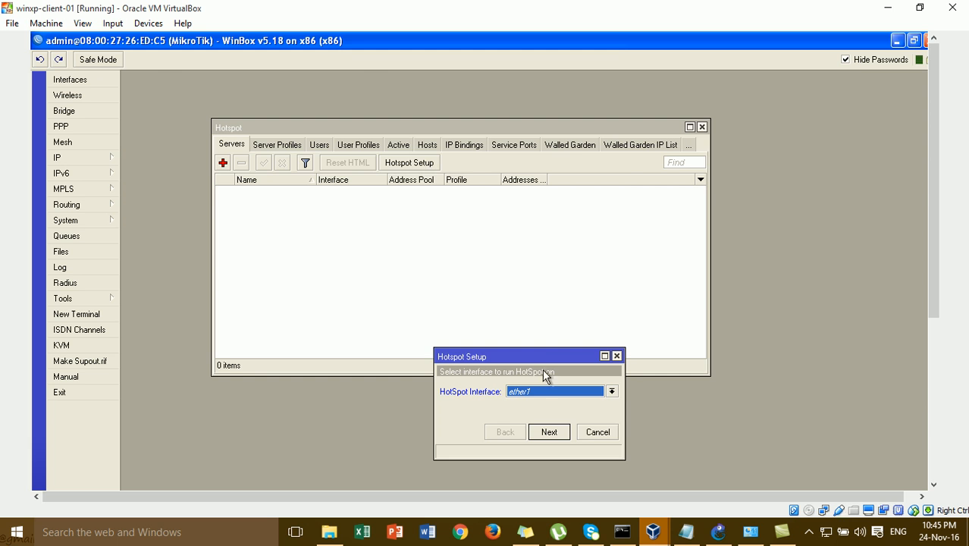
pyautogui.moveTo(544, 361); pyautogui.dragTo(497, 166)
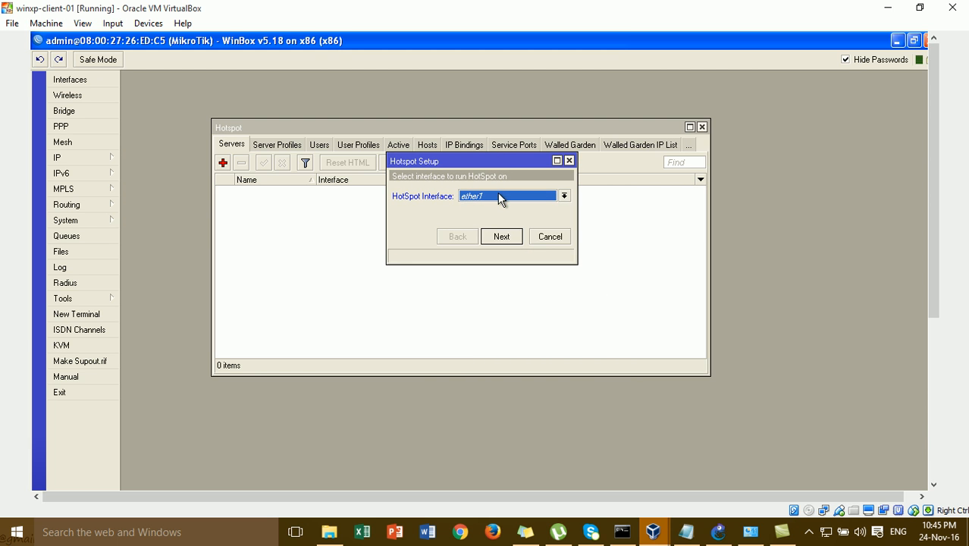
pyautogui.click(498, 194)
pyautogui.click(505, 225)
pyautogui.click(503, 236)
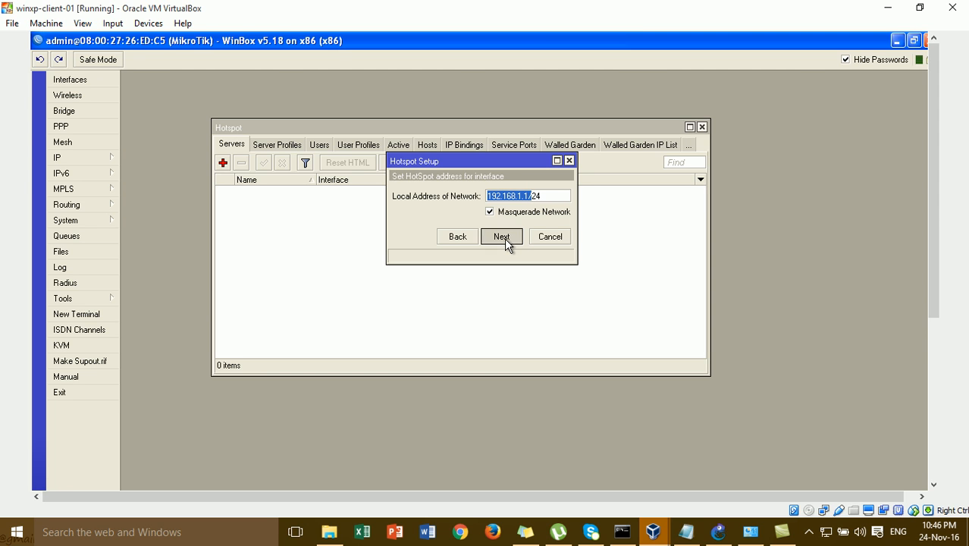
# - Accept address 192.168.1.1/24, the proposed pool, no certificate or SMTP, and DNS 8.8.8.8
pyautogui.click(502, 238)
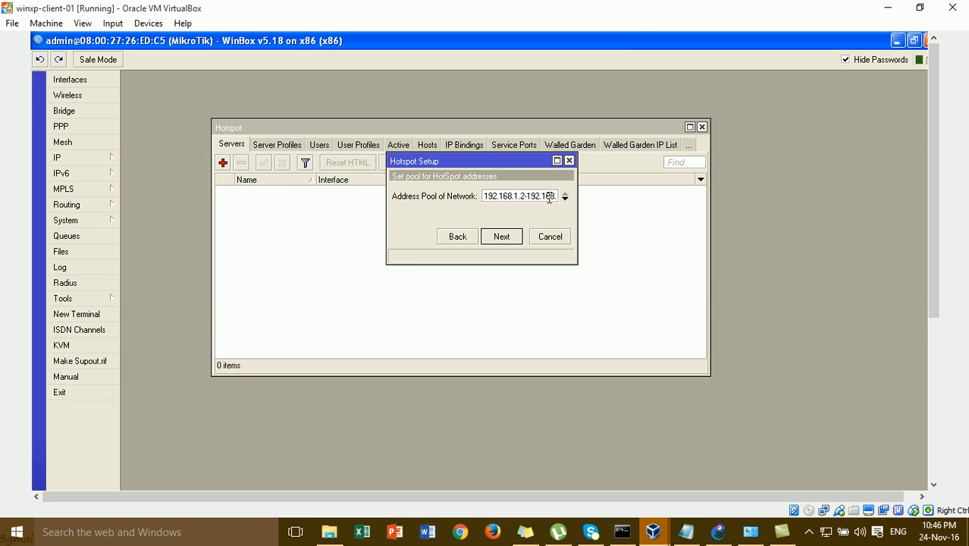
pyautogui.click(516, 240)
pyautogui.click(514, 239)
pyautogui.click(507, 240)
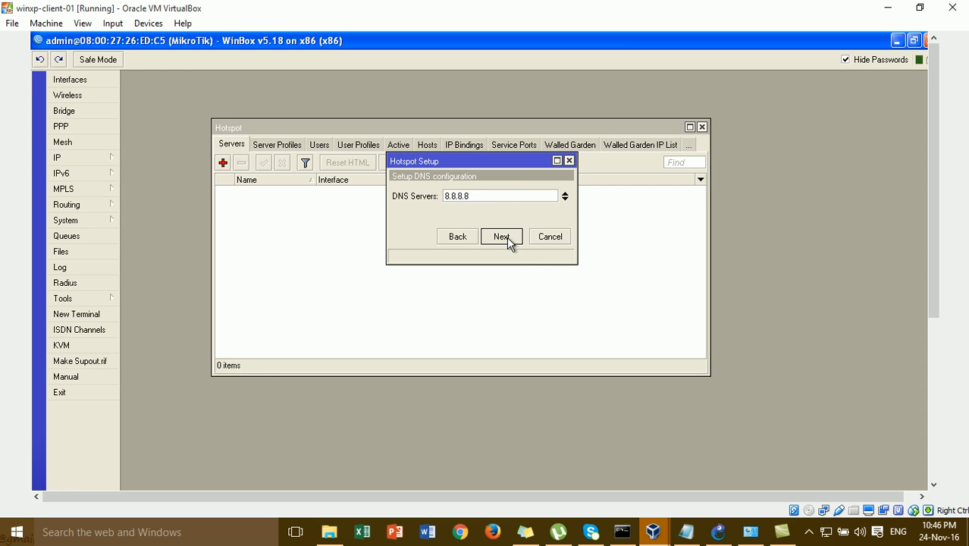
pyautogui.click(497, 233)
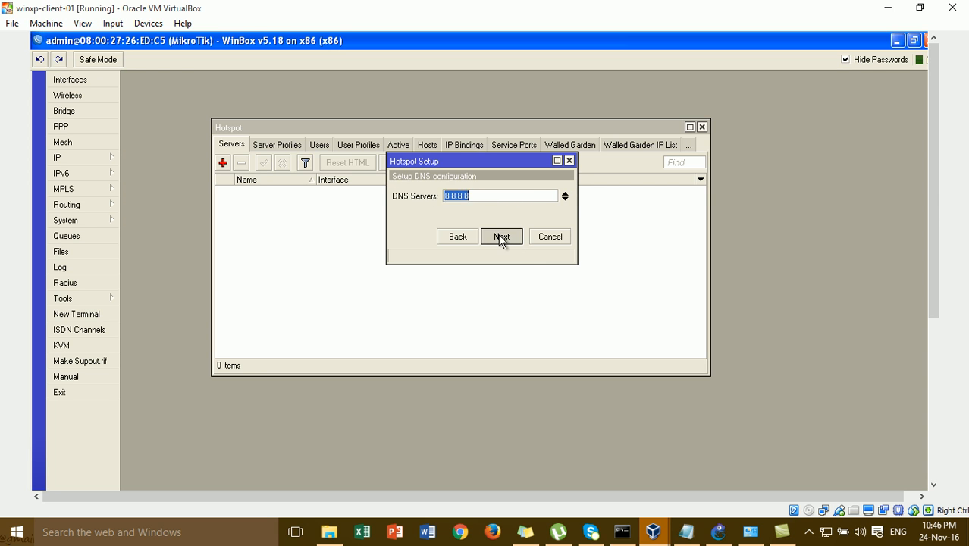
pyautogui.click(502, 239)
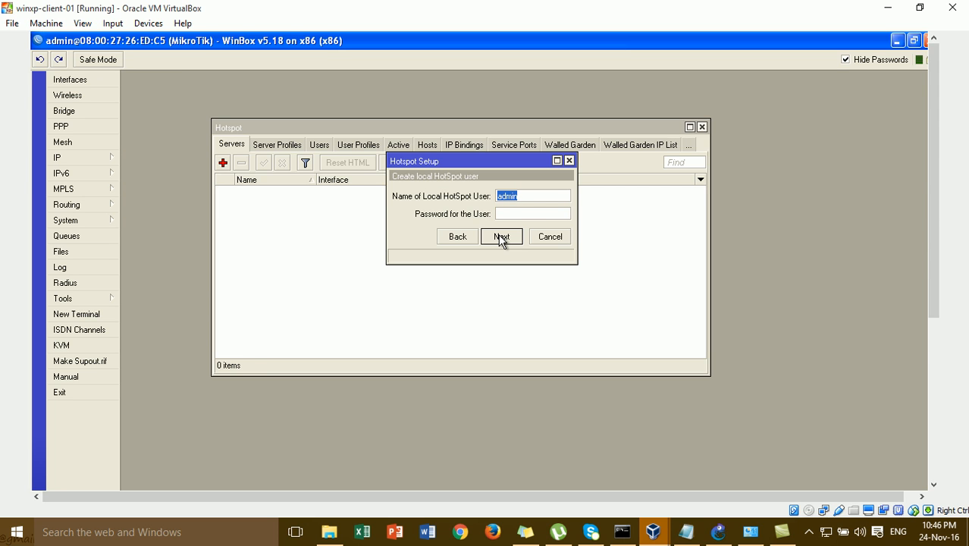
# - Enter the local hotspot user's password and finish the wizard
pyautogui.click(507, 214)
pyautogui.click(531, 196)
pyautogui.click(527, 213)
pyautogui.write('admin')
pyautogui.click(502, 237)
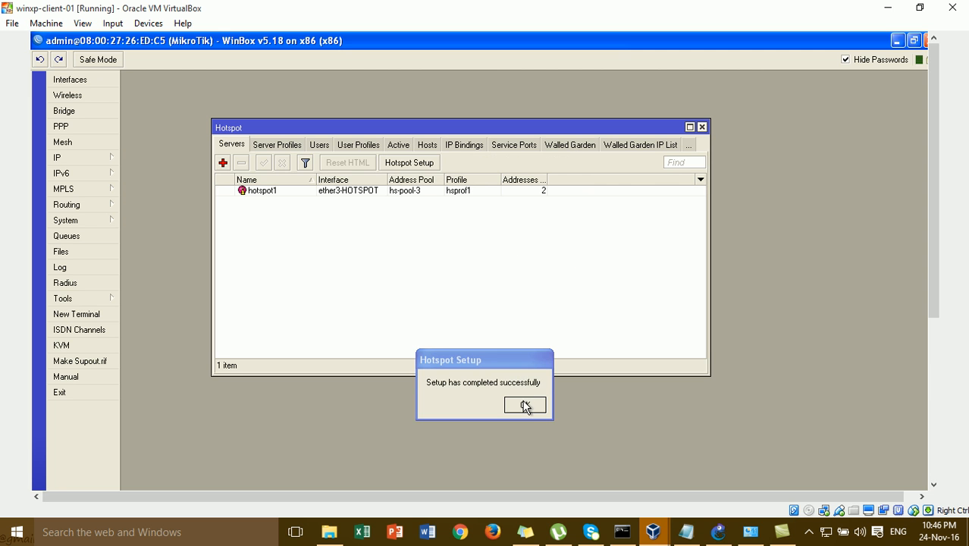
# - Dismiss the setup-complete message, select user admin under Users, and return to GNS3
pyautogui.click(524, 406)
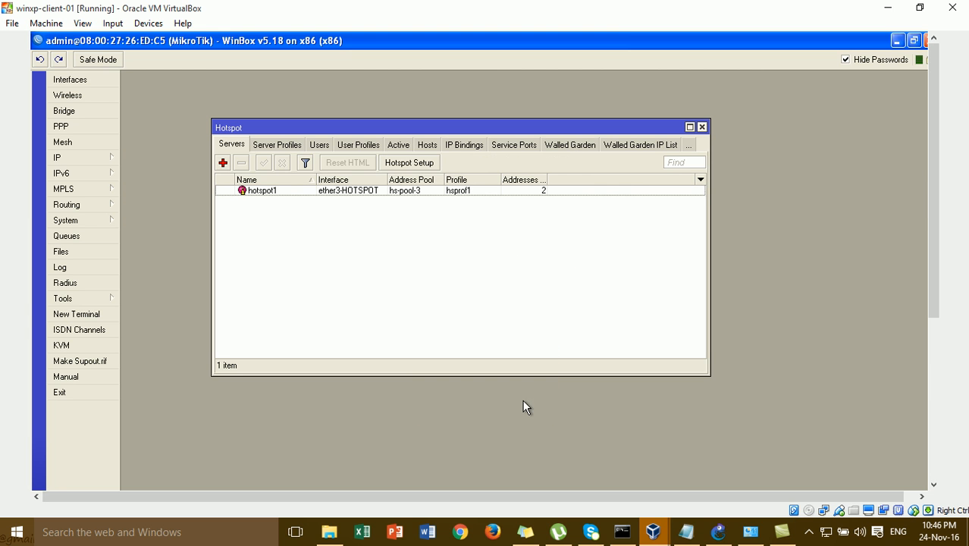
pyautogui.click(322, 145)
pyautogui.click(326, 191)
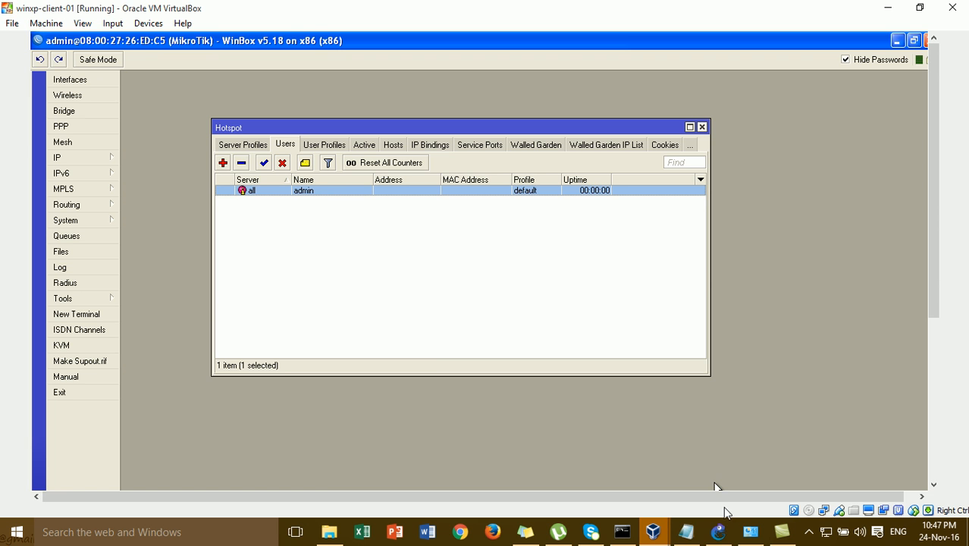
pyautogui.click(720, 532)
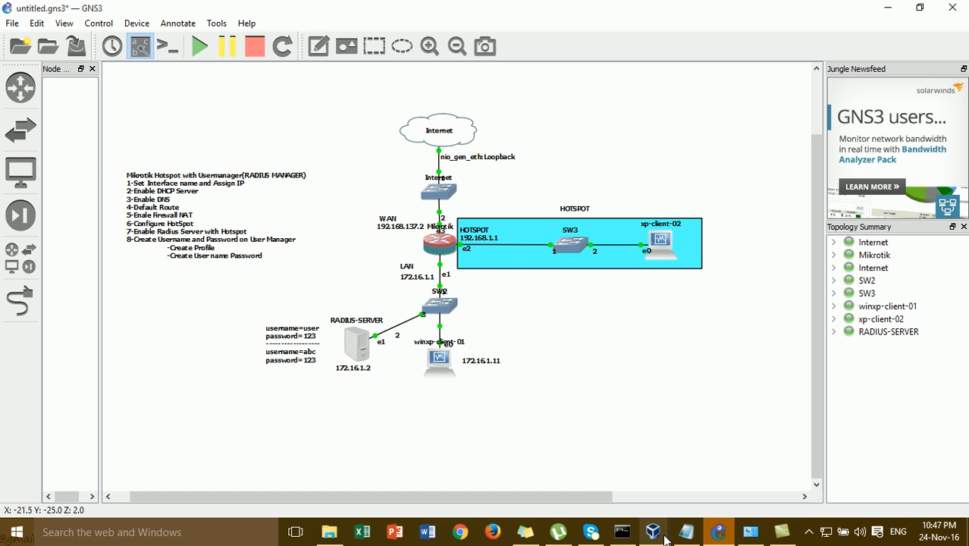
# - Bring winxp-client-01 forward, minimize its WinBox, then switch to xp-client-02
pyautogui.moveTo(666, 539)
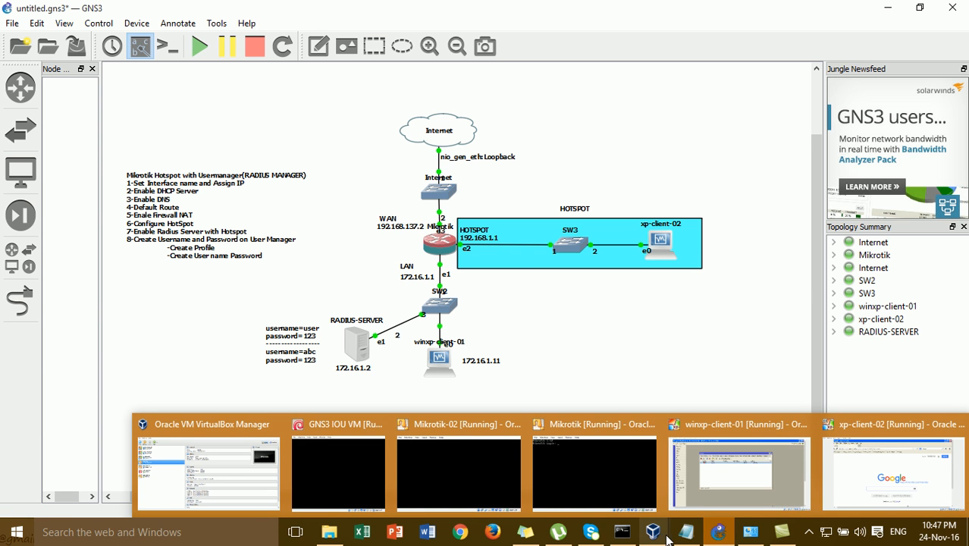
pyautogui.click(736, 466)
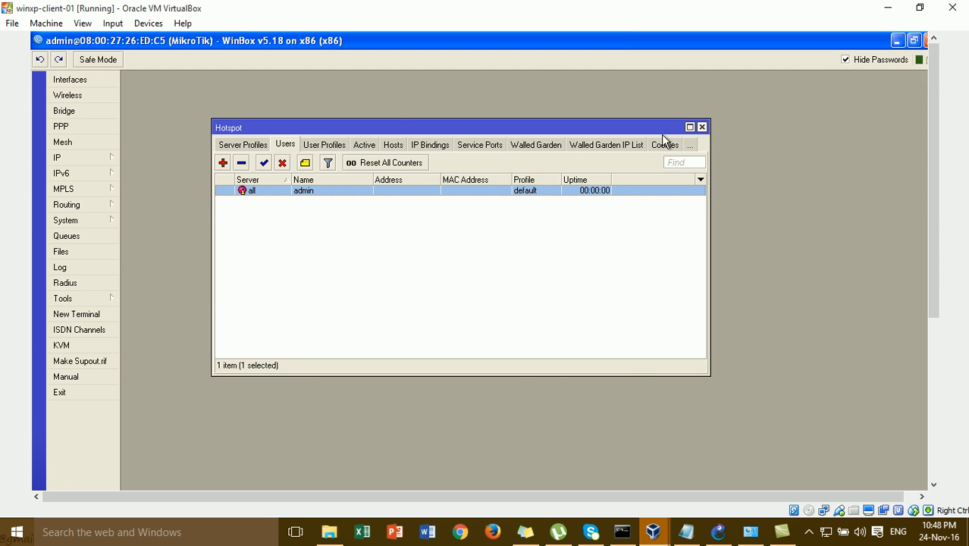
pyautogui.click(896, 40)
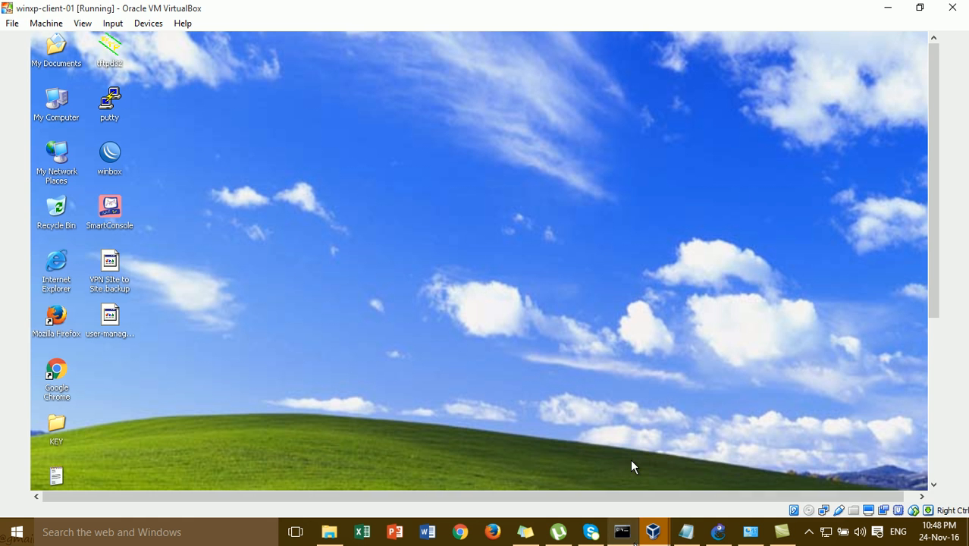
pyautogui.moveTo(654, 533)
pyautogui.click(900, 456)
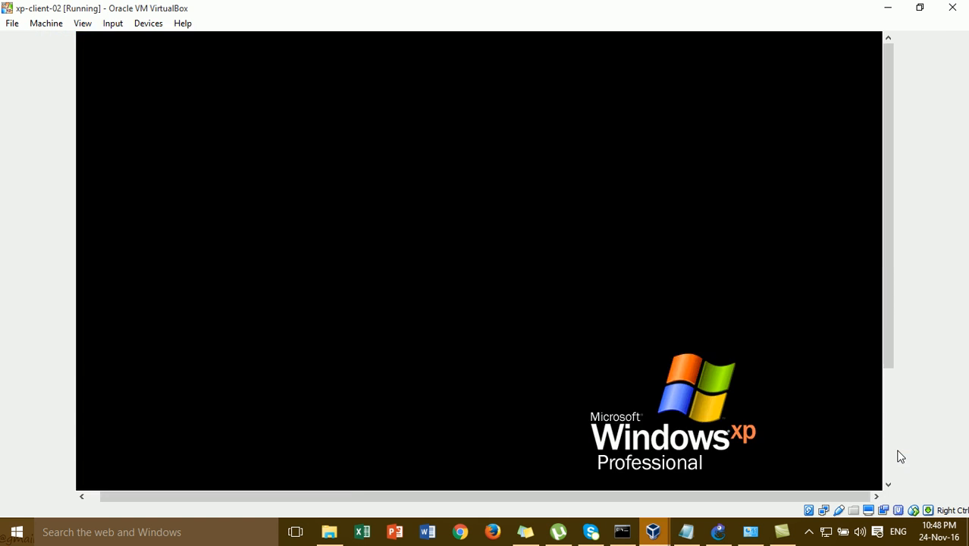
# - Close Firefox, refresh the desktop and open a Command Prompt on xp-client-02
pyautogui.click(872, 42)
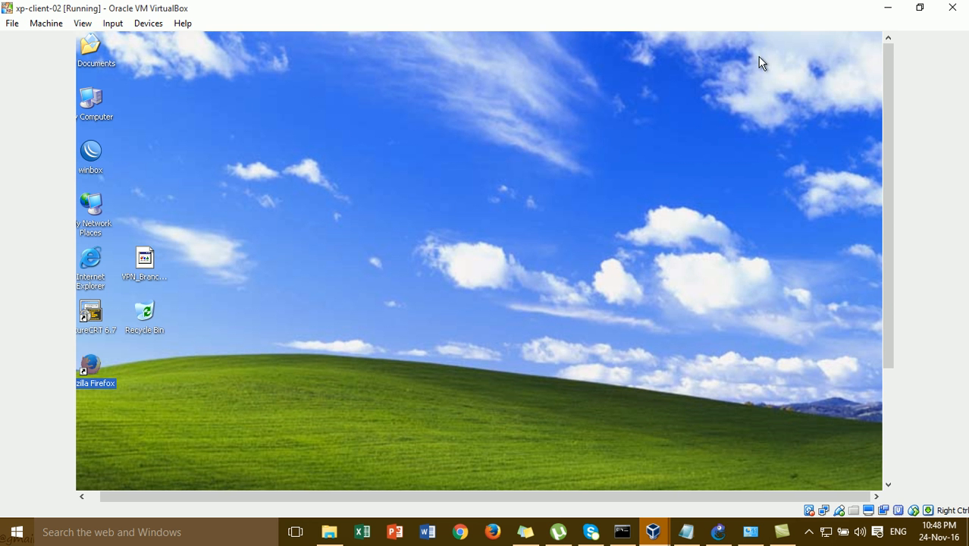
pyautogui.rightClick(474, 185)
pyautogui.click(493, 200)
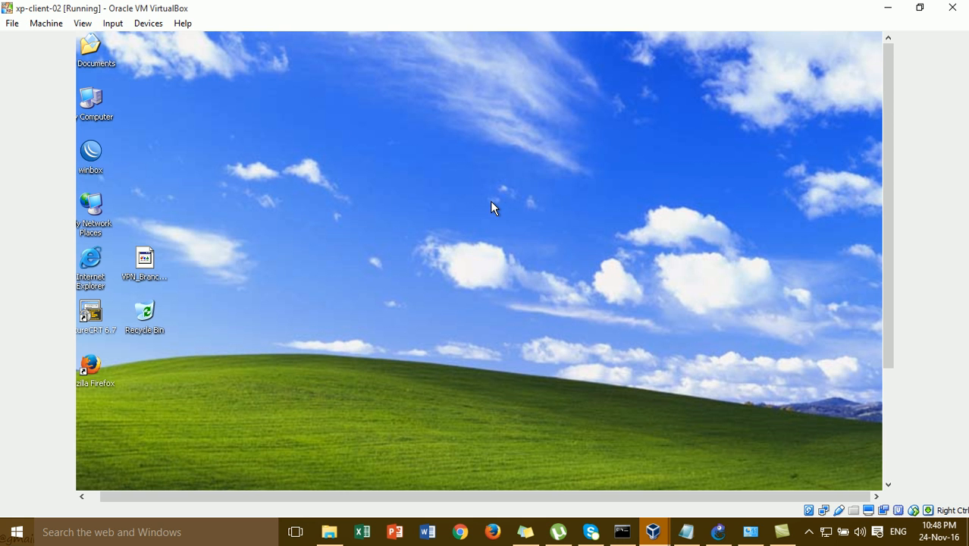
pyautogui.press('super+r')
pyautogui.write('cmd')
pyautogui.press('Return')
# - Run ipconfig/release and ipconfig/renew to obtain 192.168.1.253 from the hotspot
pyautogui.write('c')
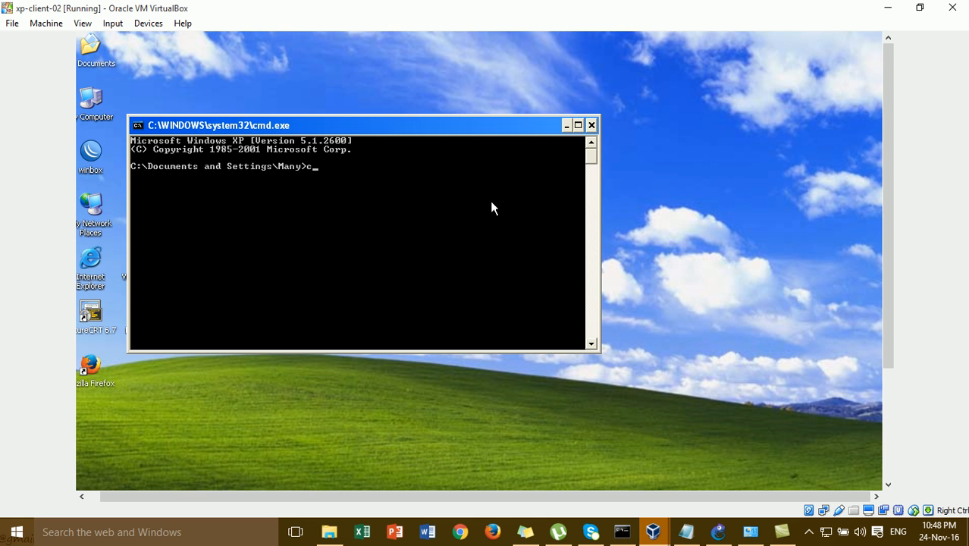
pyautogui.press('BackSpace')
pyautogui.write('ipconfig/rlea')
pyautogui.press('BackSpace')
pyautogui.press('BackSpace')
pyautogui.press('BackSpace')
pyautogui.press('BackSpace')
pyautogui.write('elease')
pyautogui.press('Return')
pyautogui.press('Up')
pyautogui.press('BackSpace')
pyautogui.press('BackSpace')
pyautogui.press('BackSpace')
pyautogui.press('BackSpace')
pyautogui.press('BackSpace')
pyautogui.write('new')
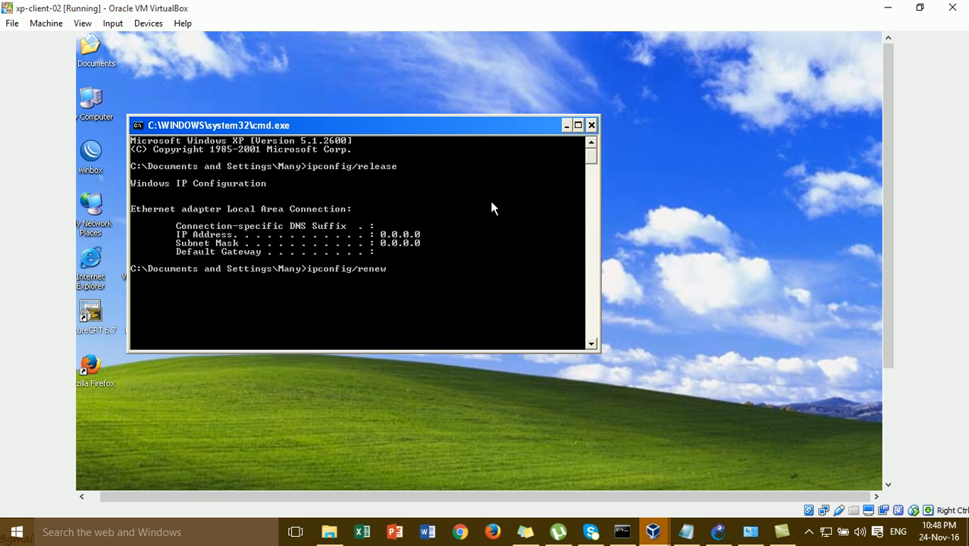
pyautogui.press('Return')
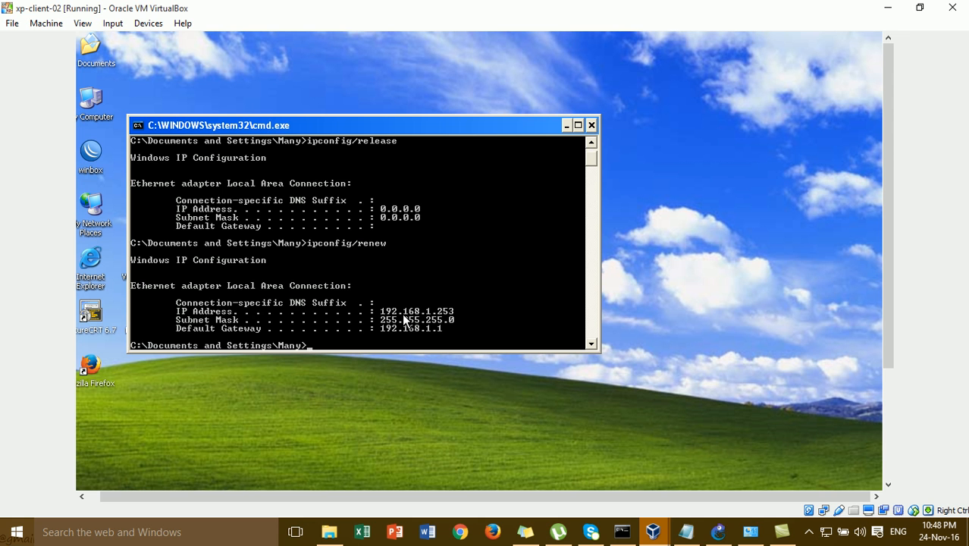
# - Run ping google.com -t from the drive root, getting Destination net unreachable from 192.168.1.1
pyautogui.write('cd\\')
pyautogui.press('Return')
pyautogui.press('Return')
pyautogui.write('ping google.com -t')
pyautogui.press('Return')
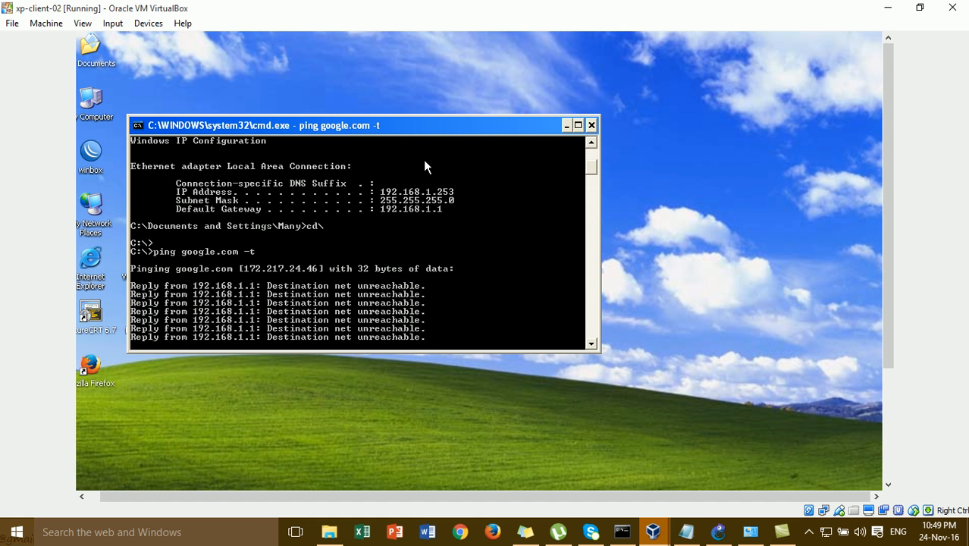
pyautogui.moveTo(430, 130); pyautogui.dragTo(682, 52)
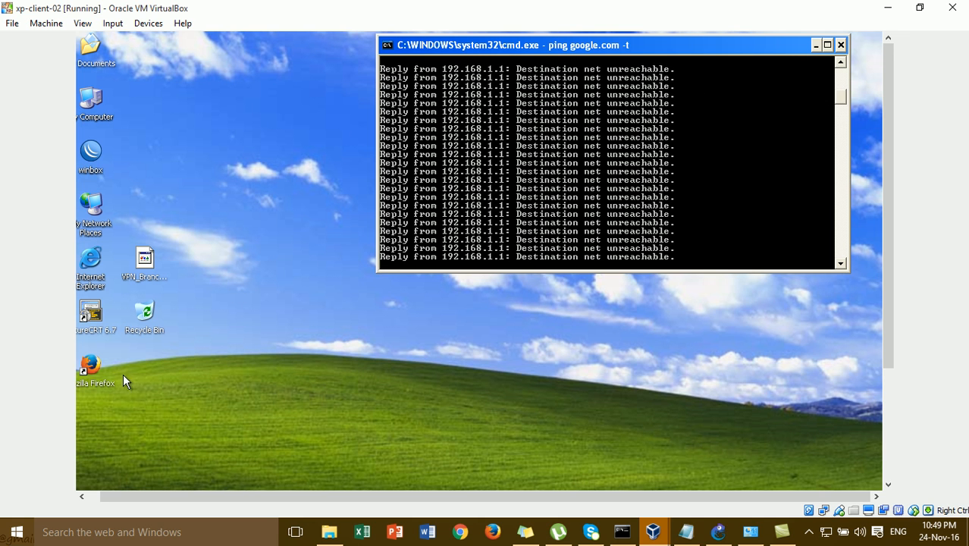
pyautogui.doubleClick(96, 368)
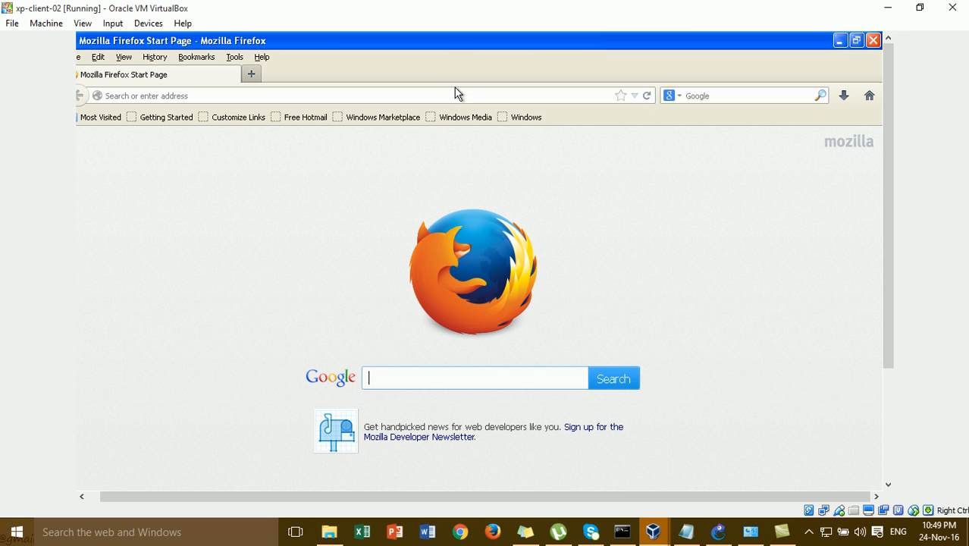
# - Restore Firefox and request google.com, landing on the hotspot login page at 192.168.1.1
pyautogui.click(459, 93)
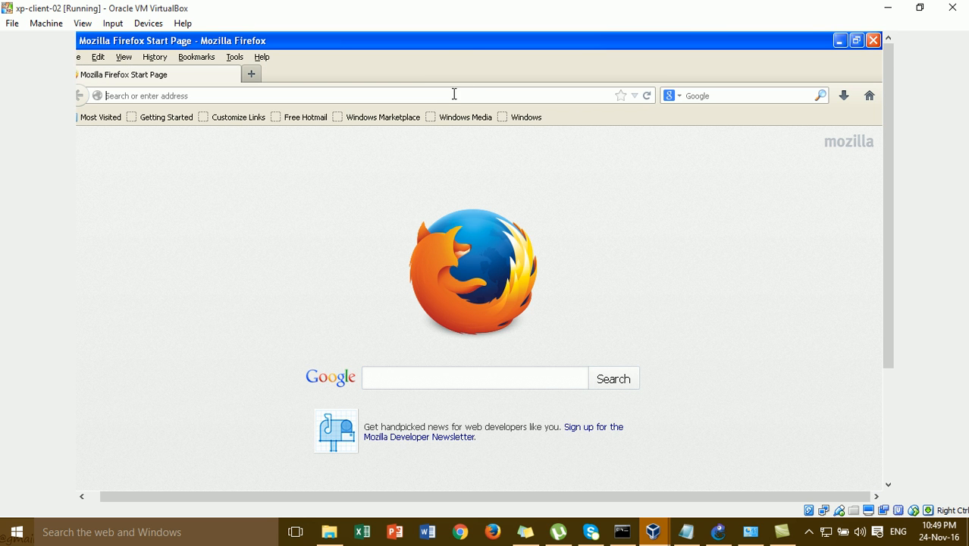
pyautogui.click(857, 40)
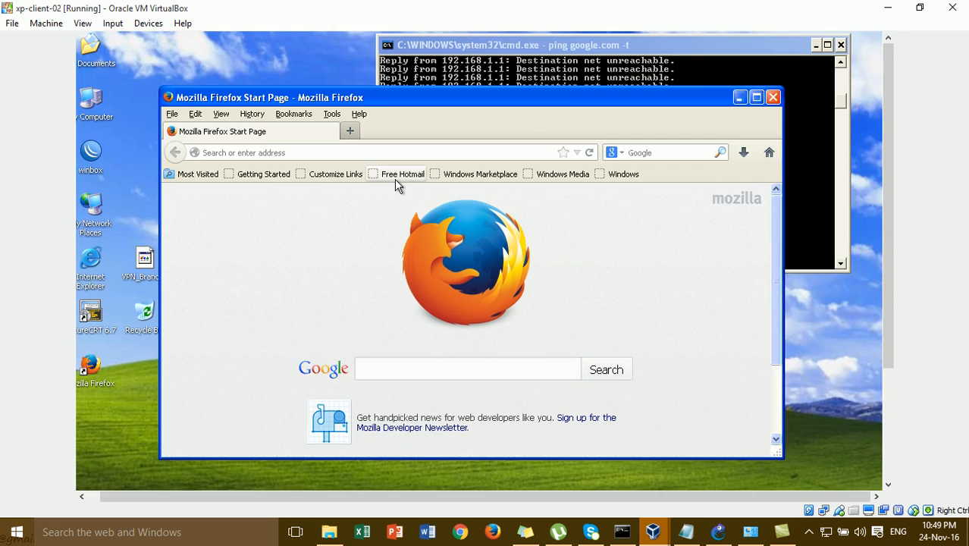
pyautogui.moveTo(452, 106); pyautogui.dragTo(451, 135)
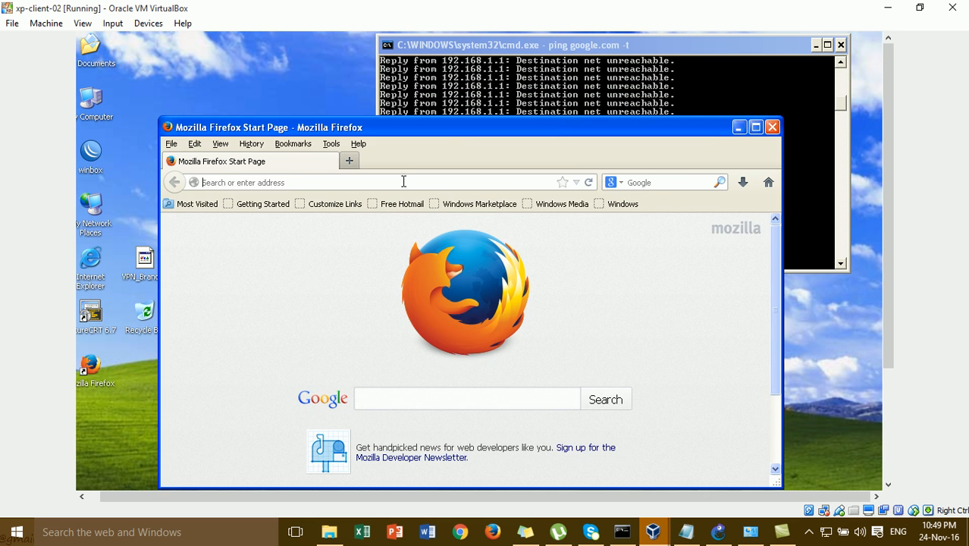
pyautogui.write('google.com/')
pyautogui.press('Return')
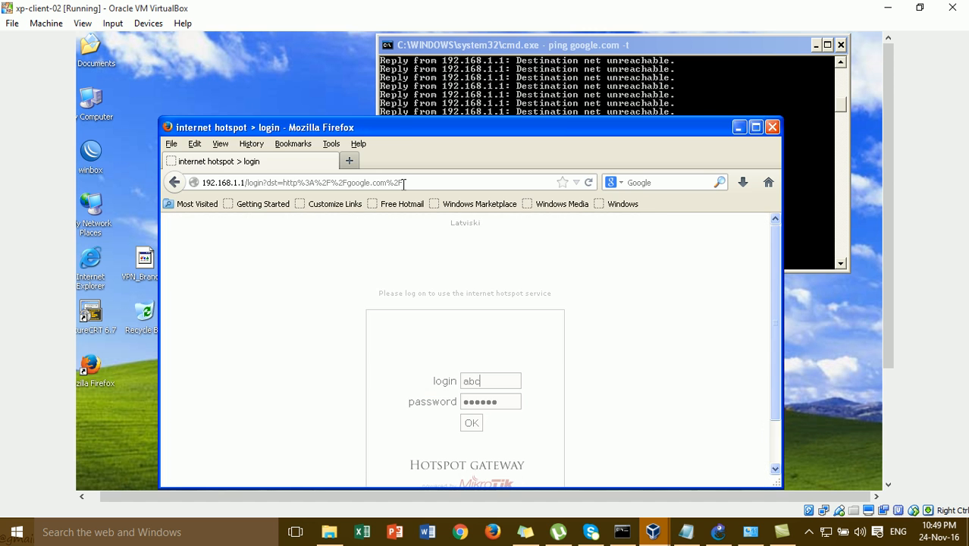
pyautogui.moveTo(410, 126); pyautogui.dragTo(389, 52)
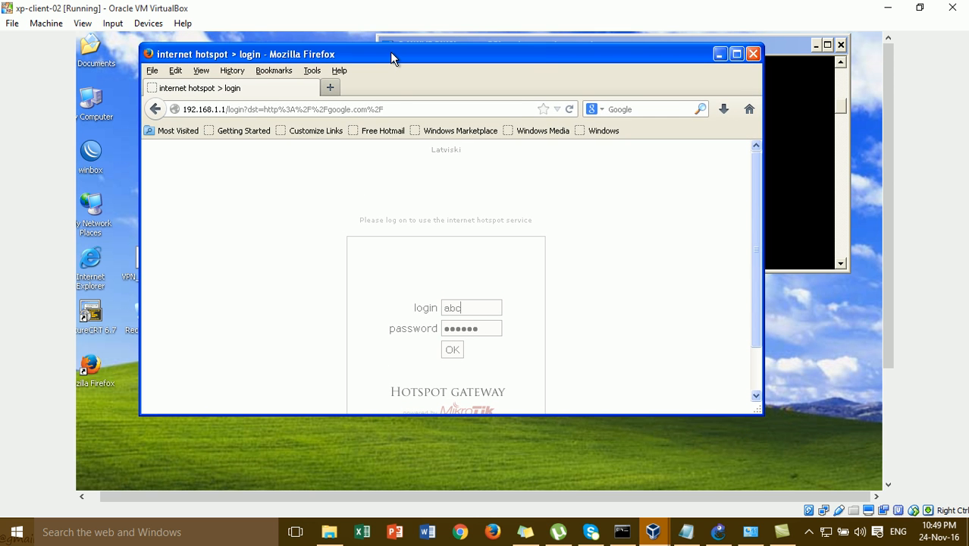
# - Clear the prefilled login fields and sign in as admin with the hotspot user's password
pyautogui.click(469, 308)
pyautogui.press('BackSpace')
pyautogui.press('BackSpace')
pyautogui.press('BackSpace')
pyautogui.click(488, 327)
pyautogui.press('BackSpace')
pyautogui.press('BackSpace')
pyautogui.press('BackSpace')
pyautogui.press('BackSpace')
pyautogui.press('BackSpace')
pyautogui.press('BackSpace')
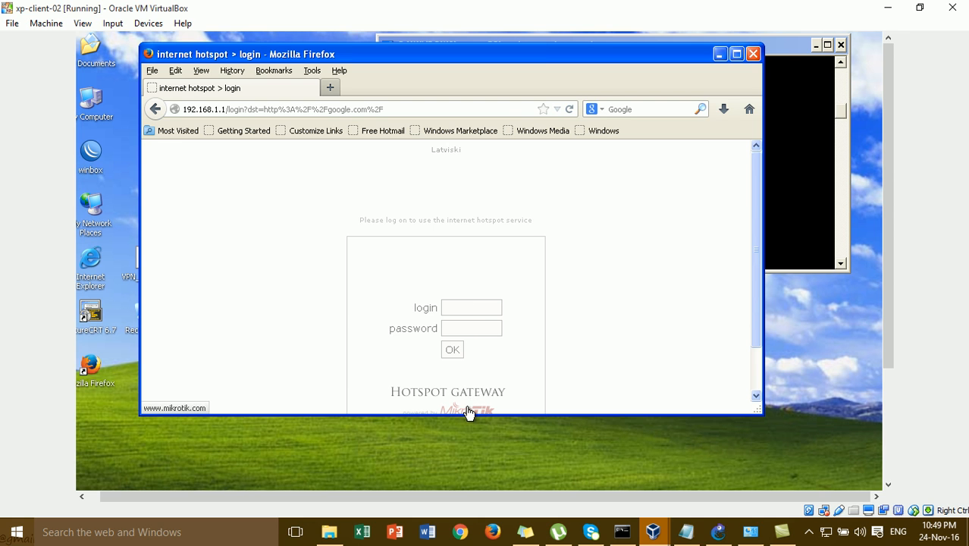
pyautogui.moveTo(467, 414); pyautogui.dragTo(472, 472)
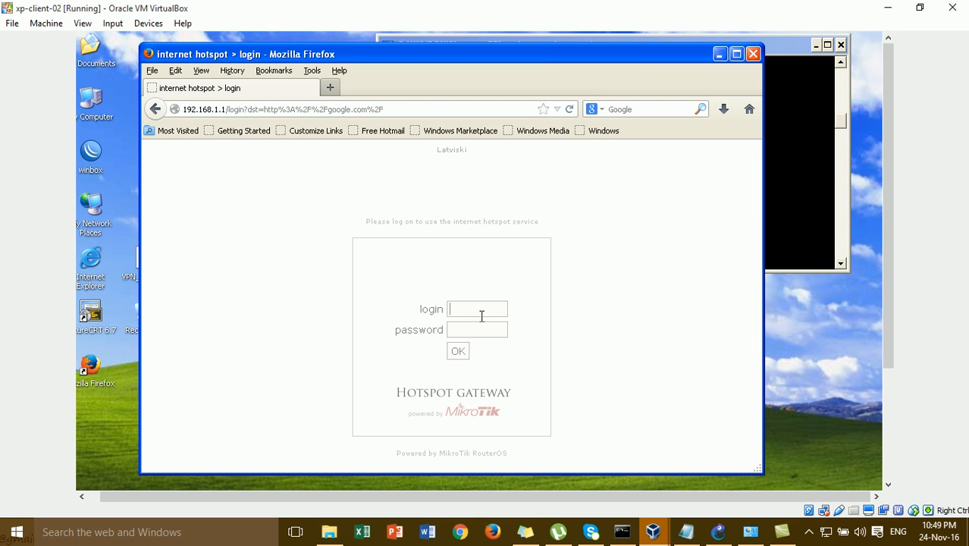
pyautogui.write('admin')
pyautogui.write('•••••')
pyautogui.click(460, 349)
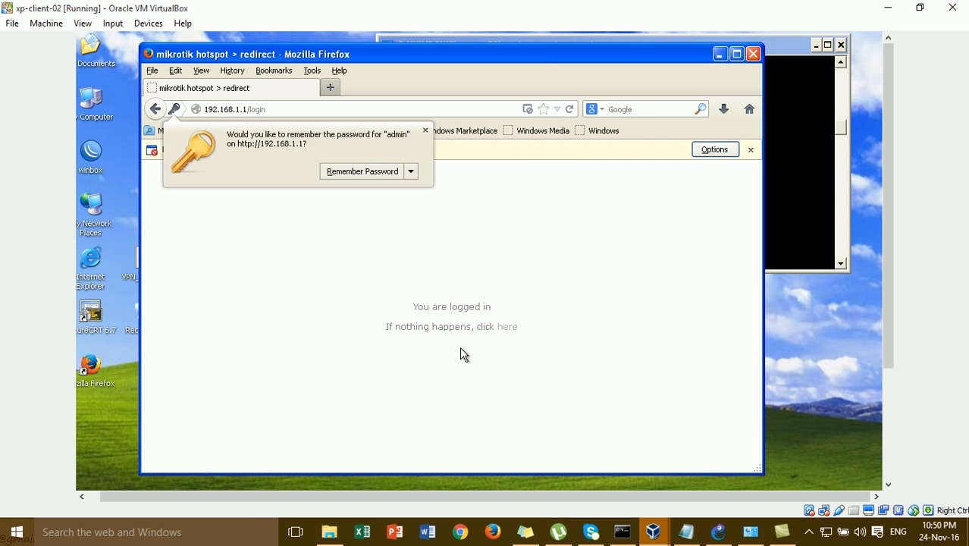
# - Decline saving the hotspot password and confirm the ping now gets replies
pyautogui.click(425, 132)
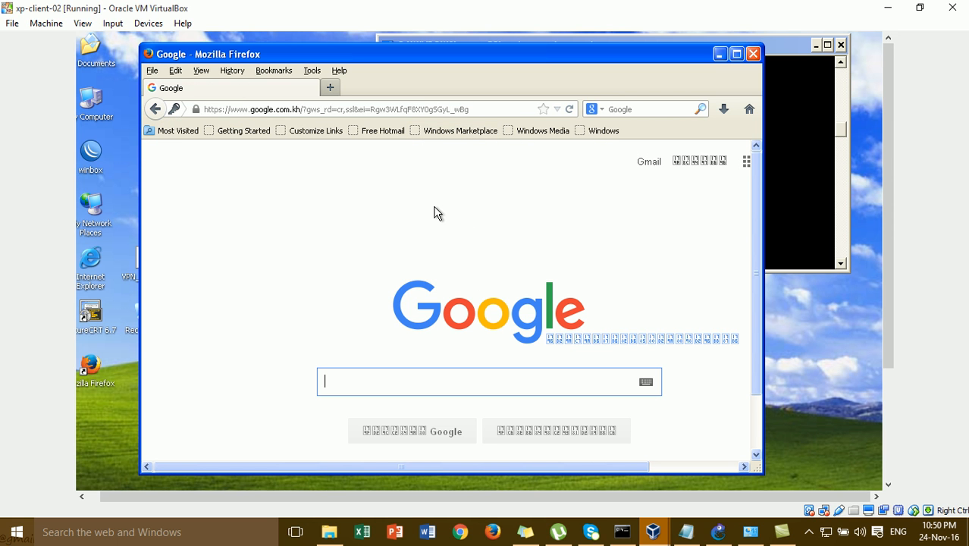
pyautogui.click(781, 161)
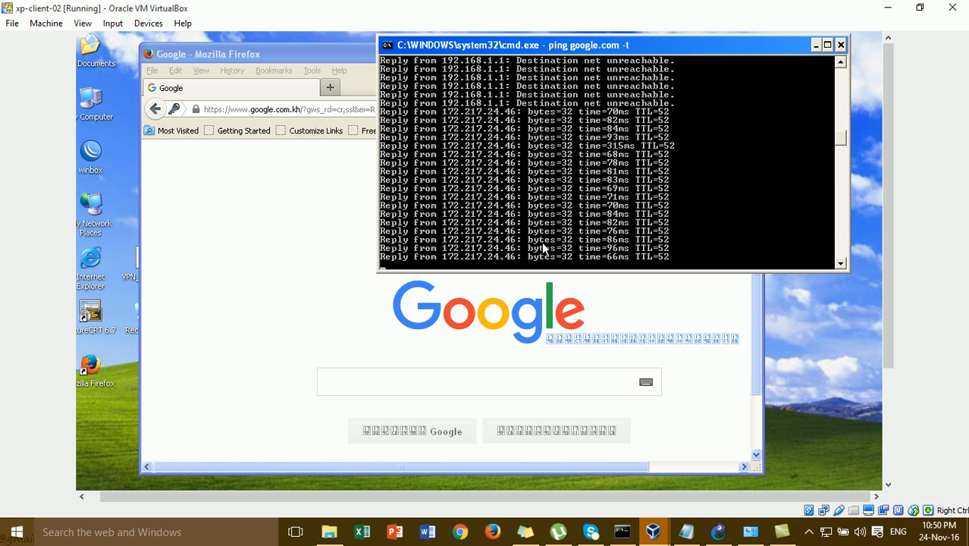
pyautogui.click(257, 234)
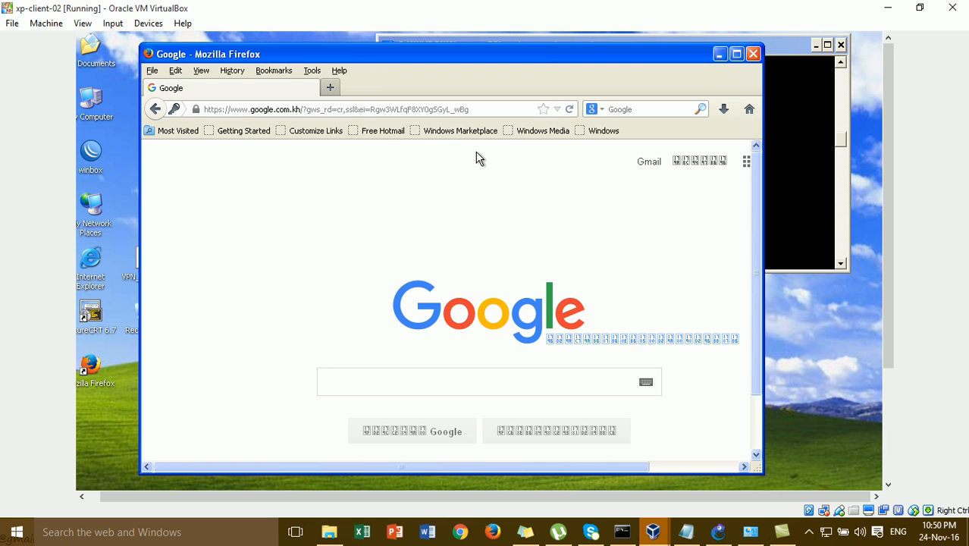
# - Trim the end of the web address, then close Firefox and the ping window
pyautogui.click(505, 114)
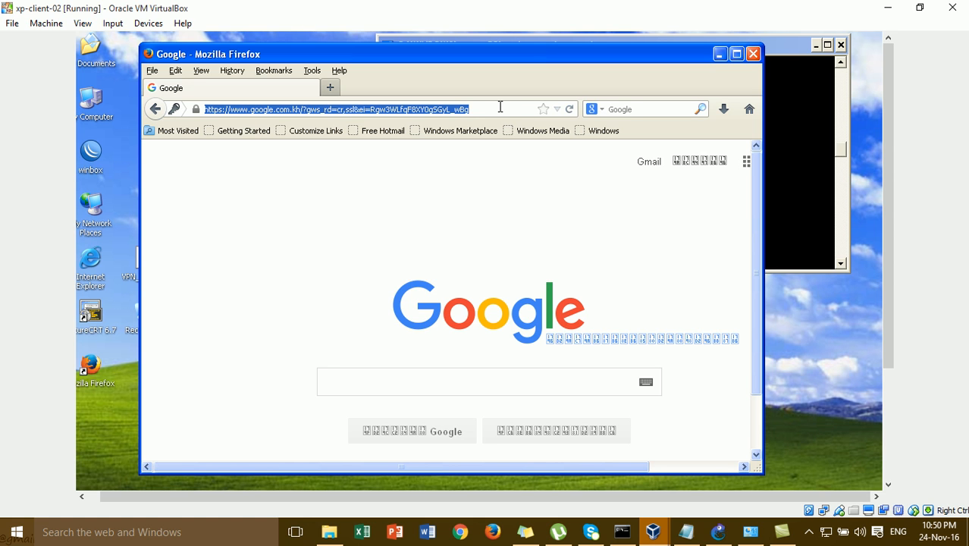
pyautogui.click(501, 107)
pyautogui.press('BackSpace')
pyautogui.press('BackSpace')
pyautogui.press('BackSpace')
pyautogui.press('BackSpace')
pyautogui.press('BackSpace')
pyautogui.press('BackSpace')
pyautogui.press('BackSpace')
pyautogui.press('BackSpace')
pyautogui.press('BackSpace')
pyautogui.press('BackSpace')
pyautogui.press('BackSpace')
pyautogui.press('BackSpace')
pyautogui.press('BackSpace')
pyautogui.press('BackSpace')
pyautogui.press('BackSpace')
pyautogui.press('BackSpace')
pyautogui.press('BackSpace')
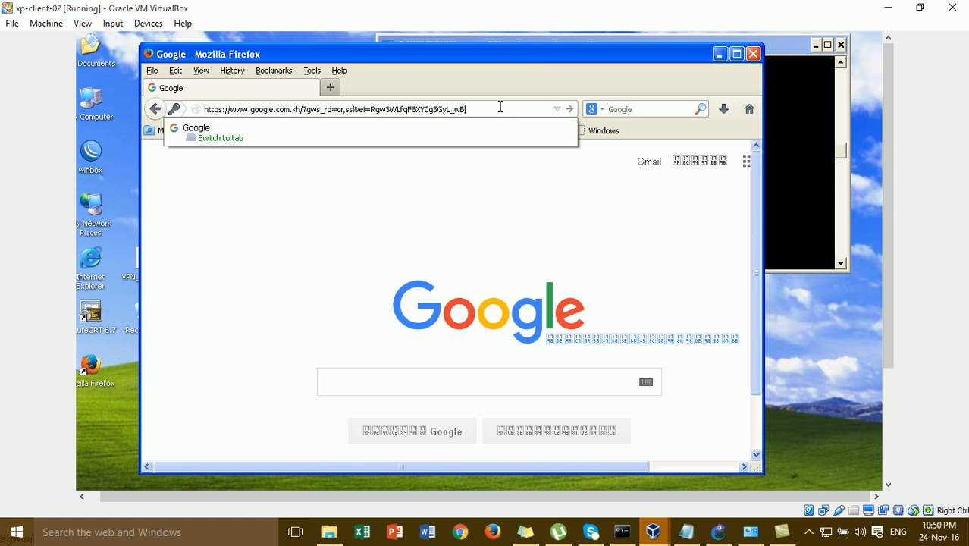
pyautogui.press('BackSpace')
pyautogui.press('BackSpace')
pyautogui.press('BackSpace')
pyautogui.press('BackSpace')
pyautogui.press('BackSpace')
pyautogui.press('BackSpace')
pyautogui.press('BackSpace')
pyautogui.press('BackSpace')
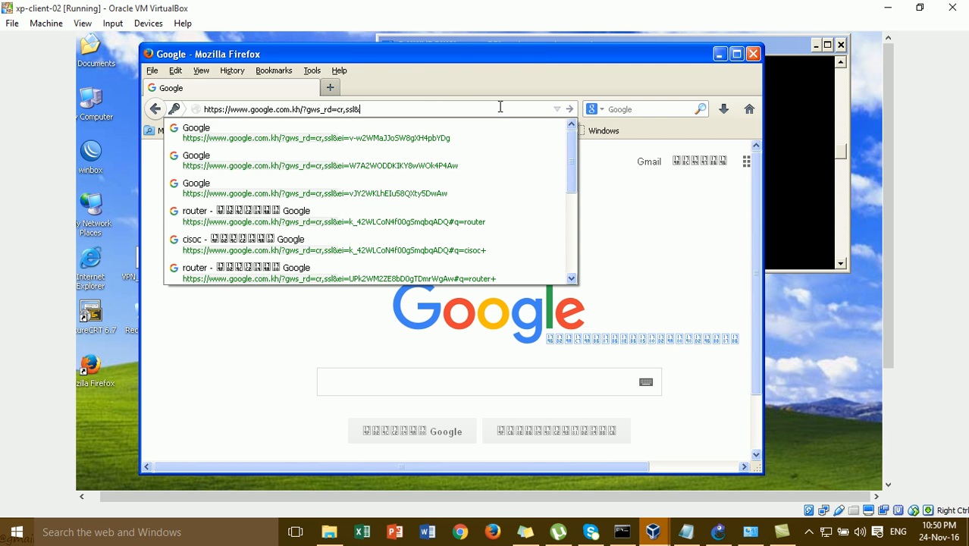
pyautogui.click(753, 54)
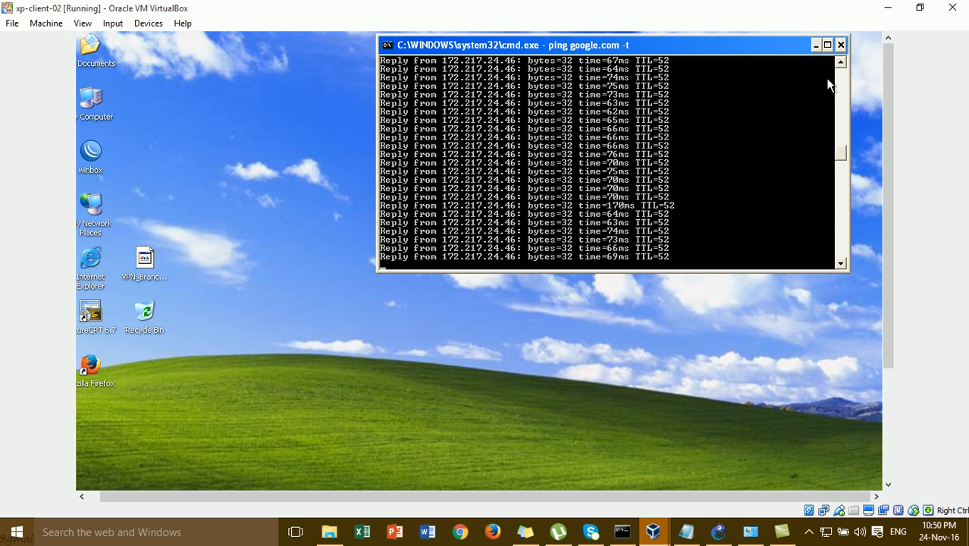
pyautogui.click(841, 46)
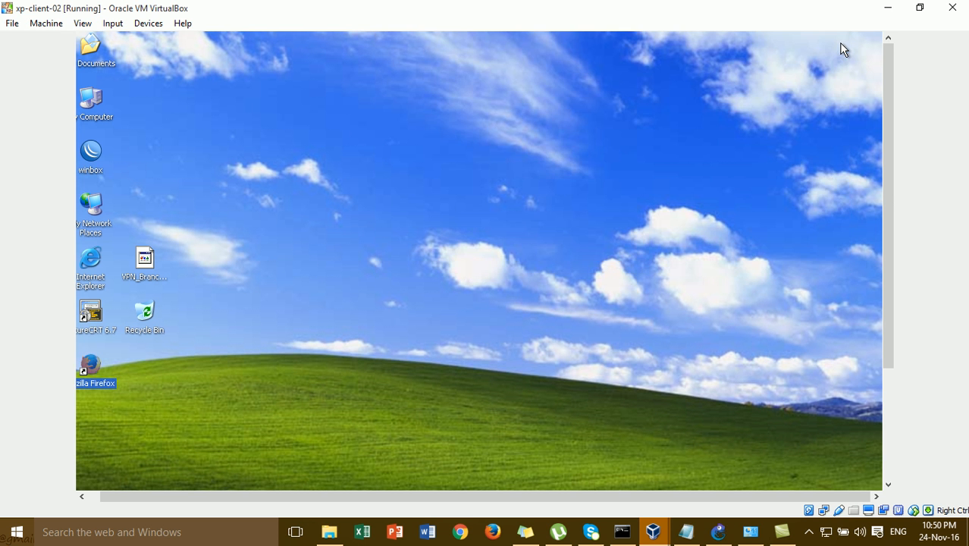
# - Look over the GNS3 hotspot topology, then bring the winxp-client-01 VM window back
pyautogui.click(718, 531)
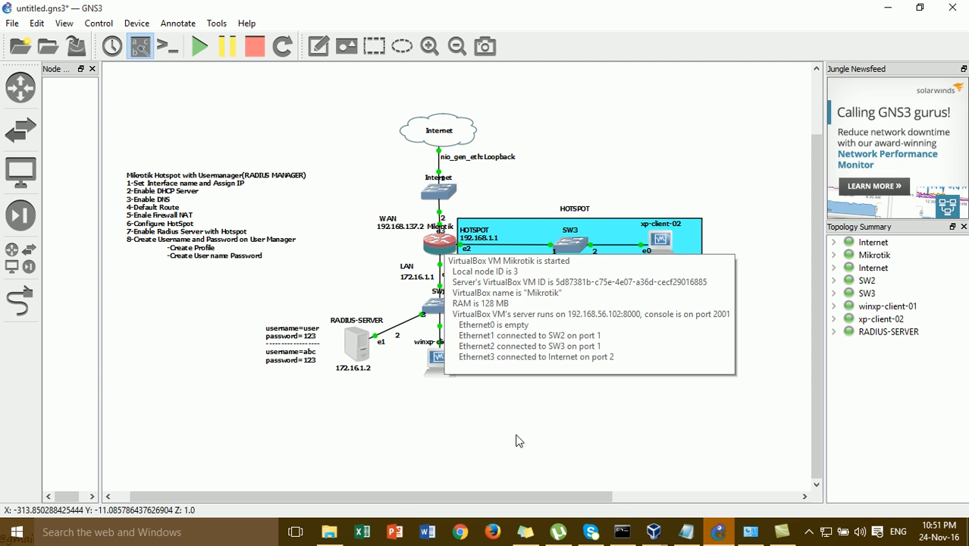
pyautogui.moveTo(657, 537)
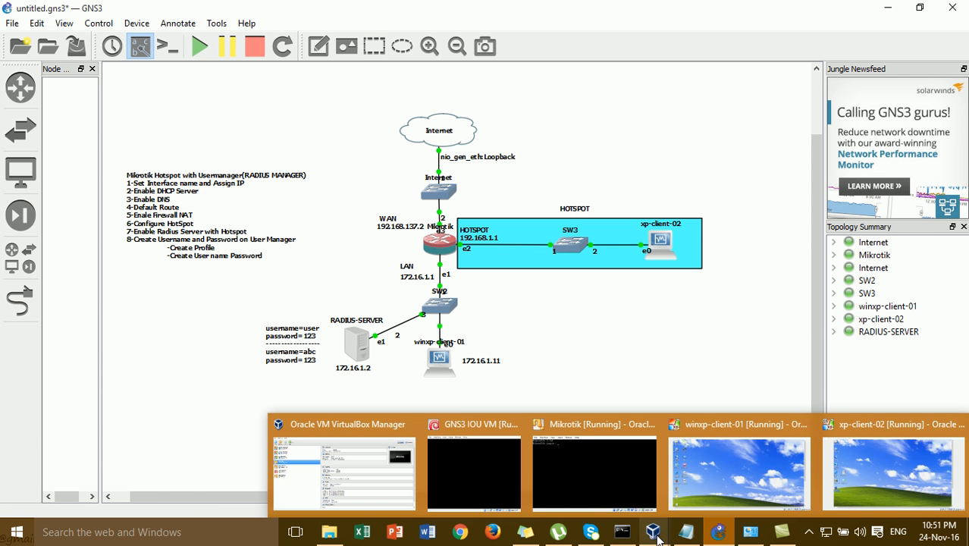
pyautogui.click(736, 470)
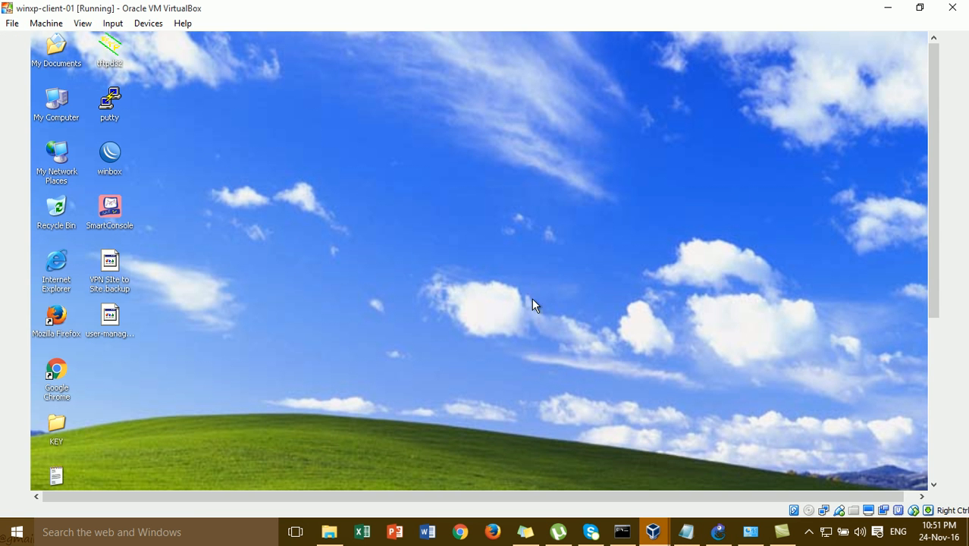
pyautogui.click(936, 463)
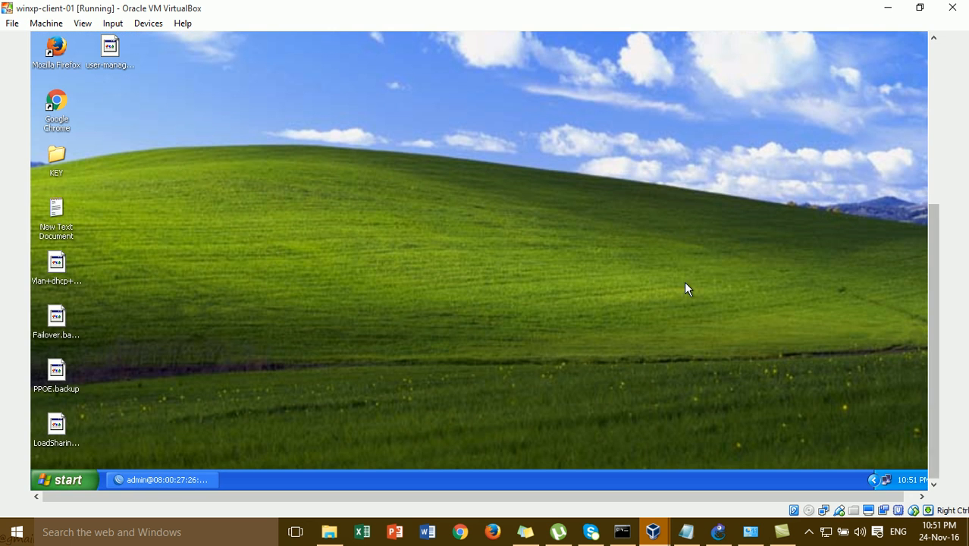
# - Restore the WinBox router session and close its Hotspot settings window
pyautogui.click(163, 480)
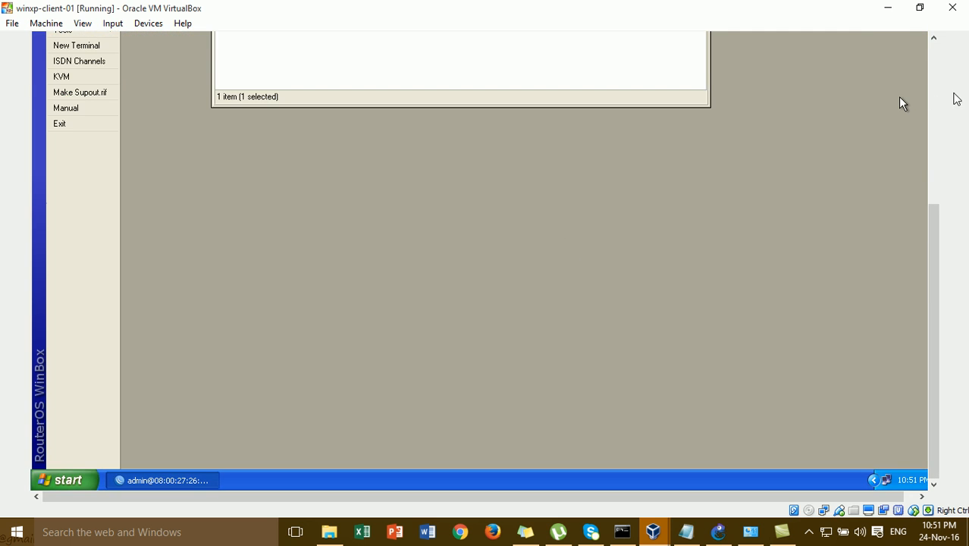
pyautogui.click(936, 118)
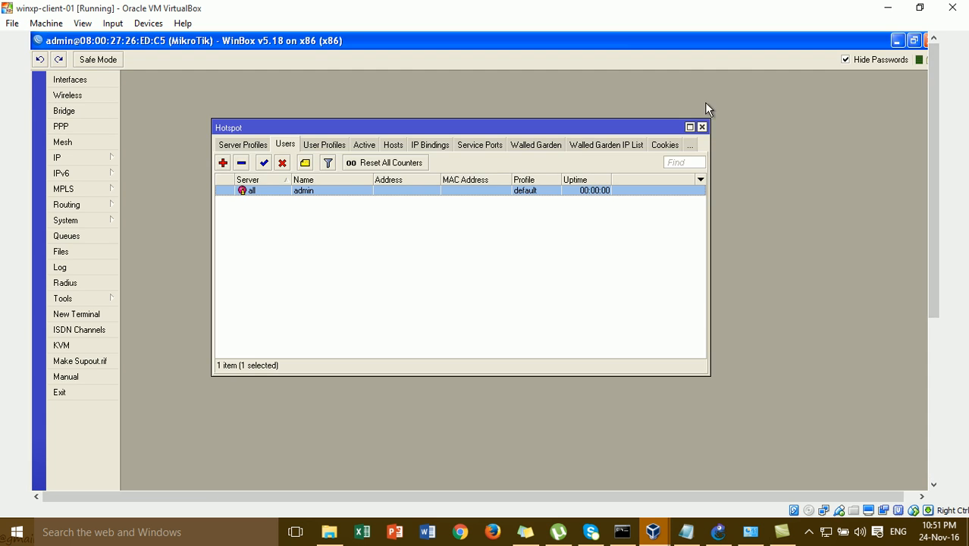
pyautogui.click(703, 127)
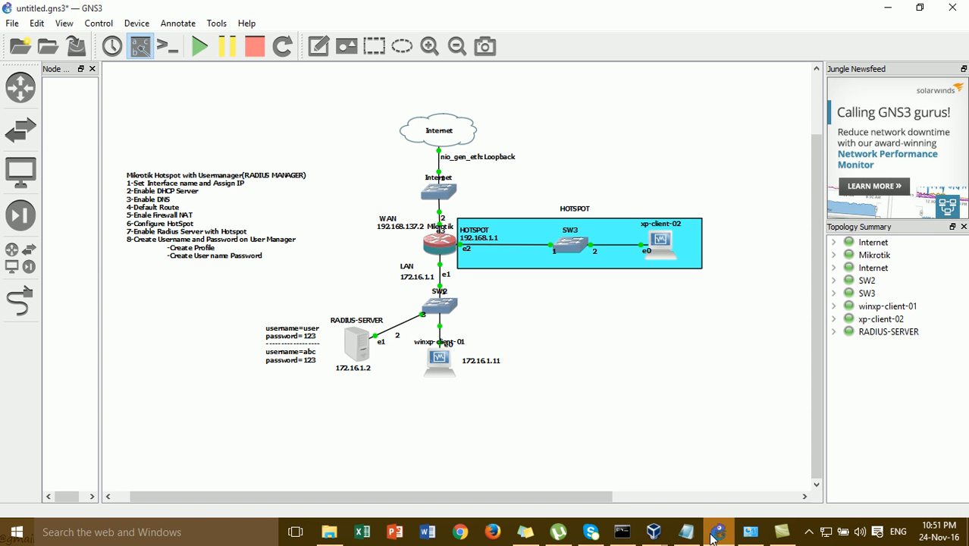
# - Open WinBox's Radius list, showing no servers yet, and move it up-left
pyautogui.click(718, 532)
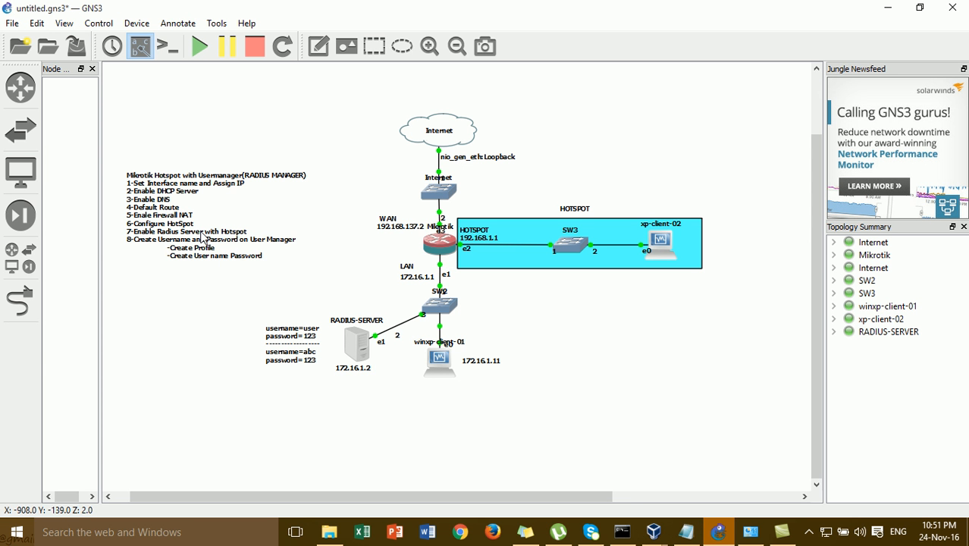
pyautogui.moveTo(654, 532)
pyautogui.click(722, 478)
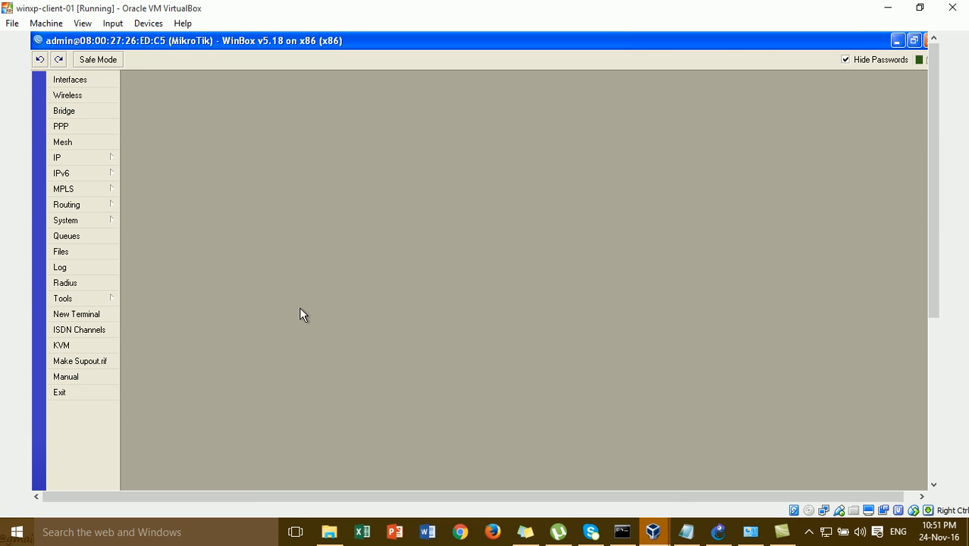
pyautogui.click(75, 284)
pyautogui.moveTo(419, 298); pyautogui.dragTo(361, 120)
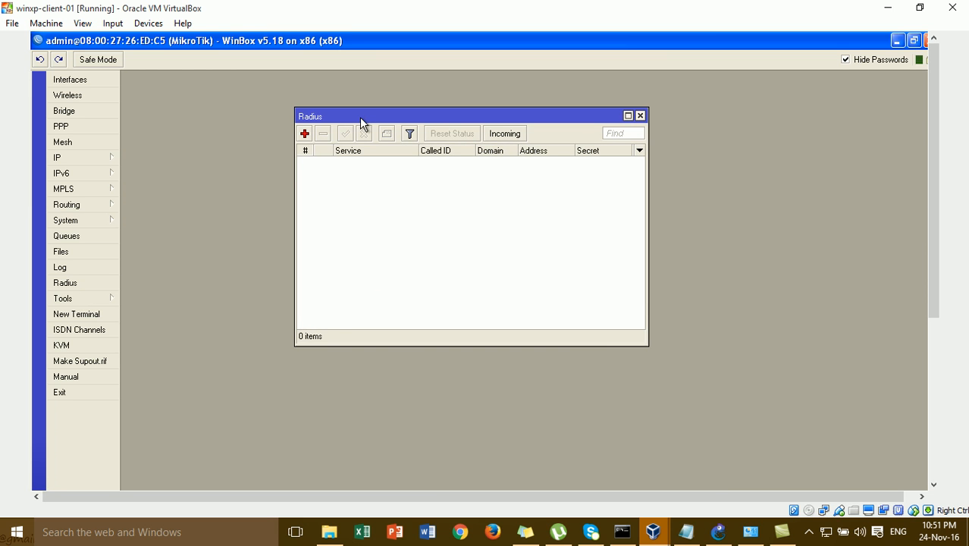
# - Start a new RADIUS server entry with the hotspot service ticked and the 0.0.0.0 address selected
pyautogui.click(305, 134)
pyautogui.moveTo(494, 254); pyautogui.dragTo(464, 113)
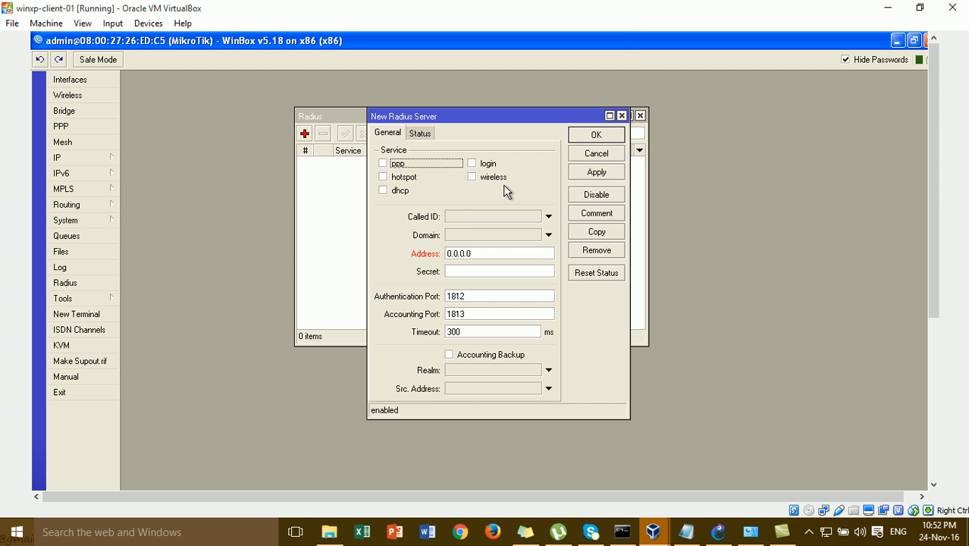
pyautogui.click(409, 183)
pyautogui.click(500, 257)
pyautogui.doubleClick(499, 257)
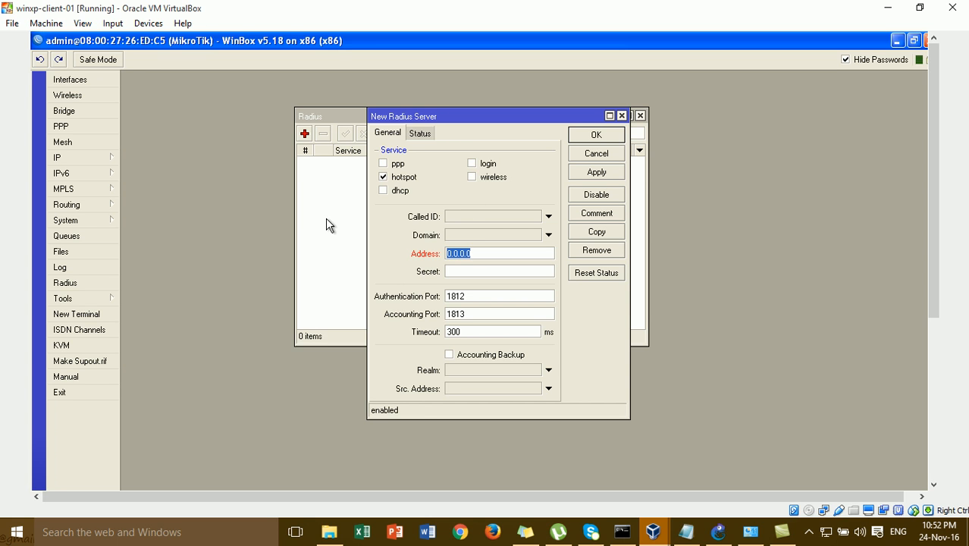
pyautogui.click(718, 532)
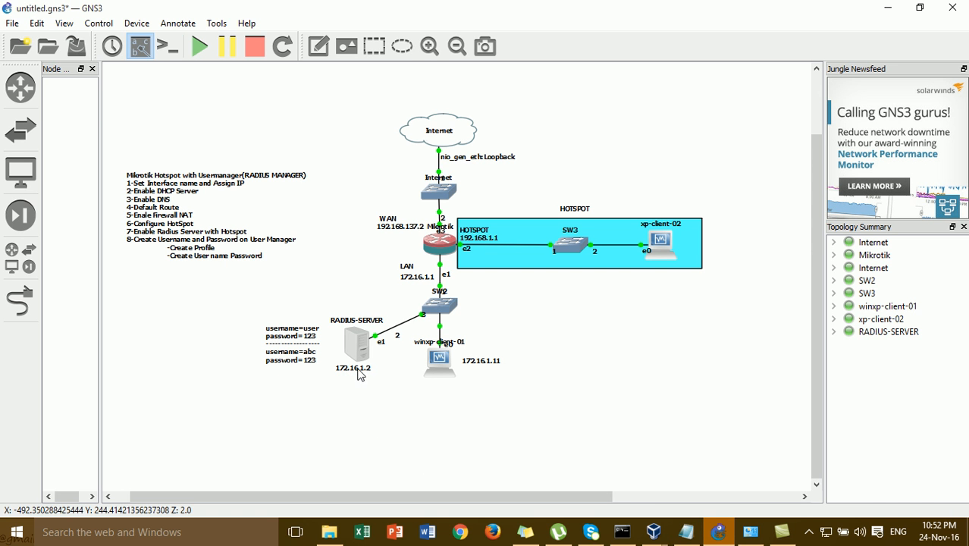
pyautogui.click(657, 532)
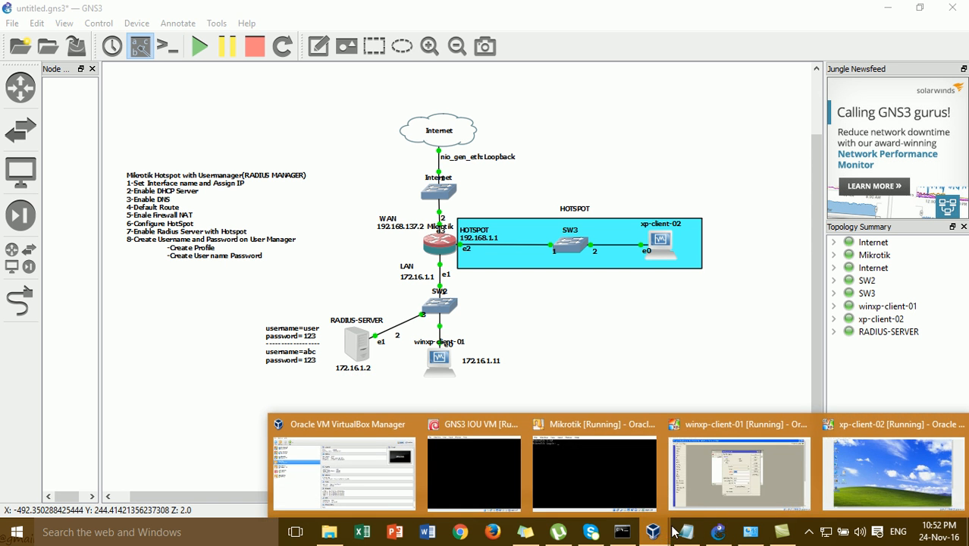
pyautogui.click(736, 464)
# - Set the server address to 172.16.1.2, enter the shared secret, and save the entry
pyautogui.write('17')
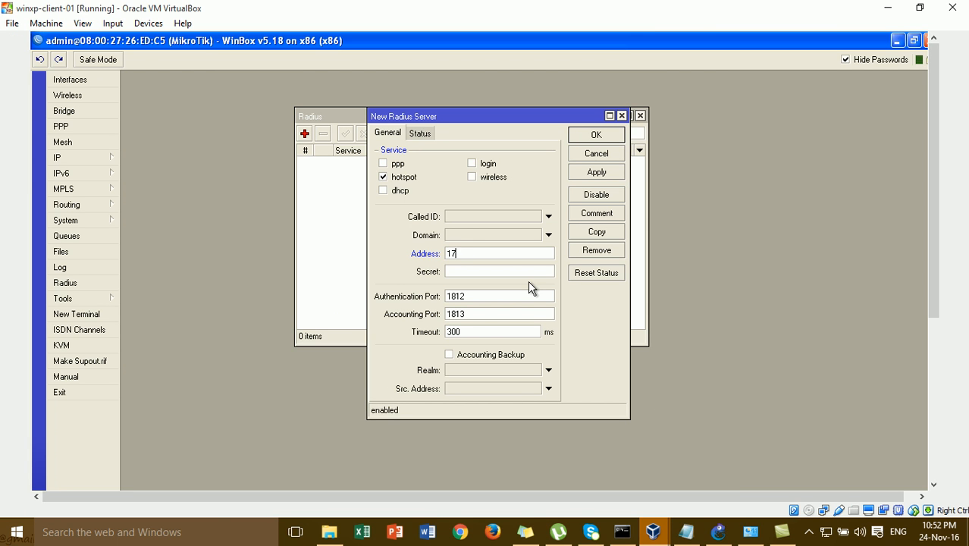
pyautogui.write('2.16.1.2')
pyautogui.click(526, 272)
pyautogui.click(845, 60)
pyautogui.write('123')
pyautogui.moveTo(483, 419); pyautogui.dragTo(477, 414)
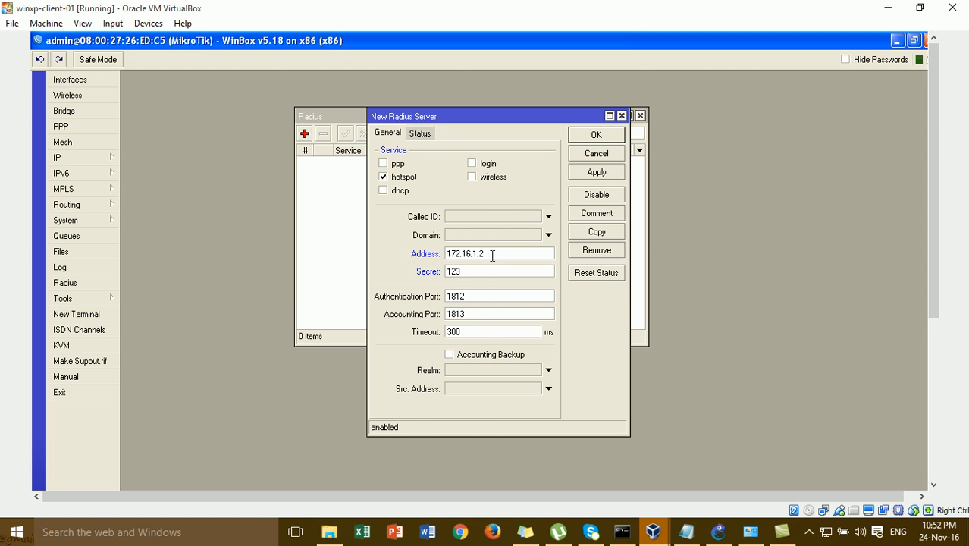
pyautogui.moveTo(490, 254); pyautogui.dragTo(337, 233)
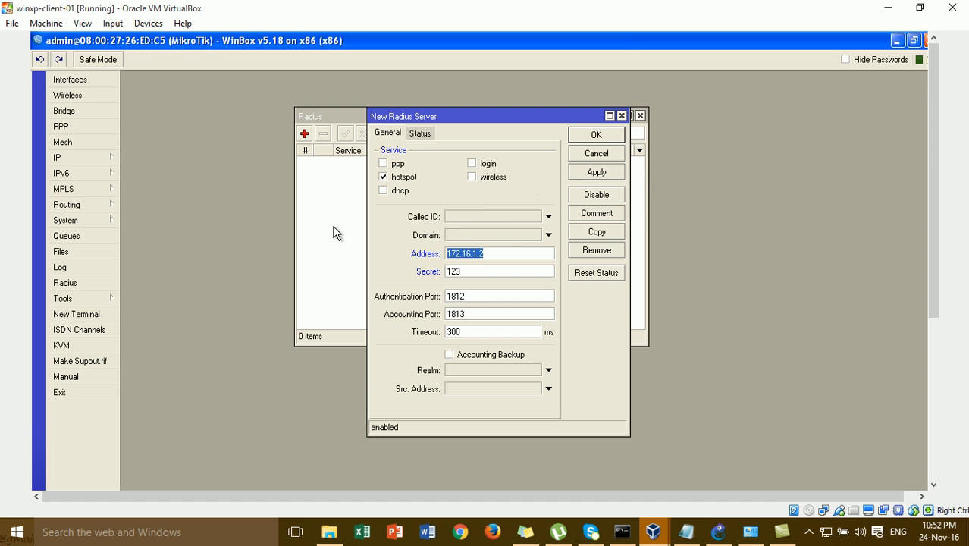
pyautogui.click(603, 174)
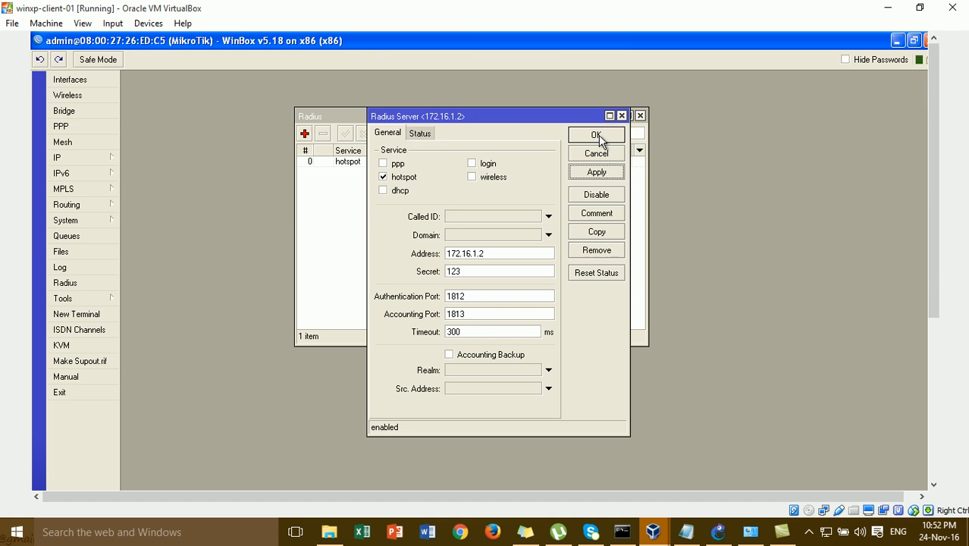
pyautogui.click(597, 136)
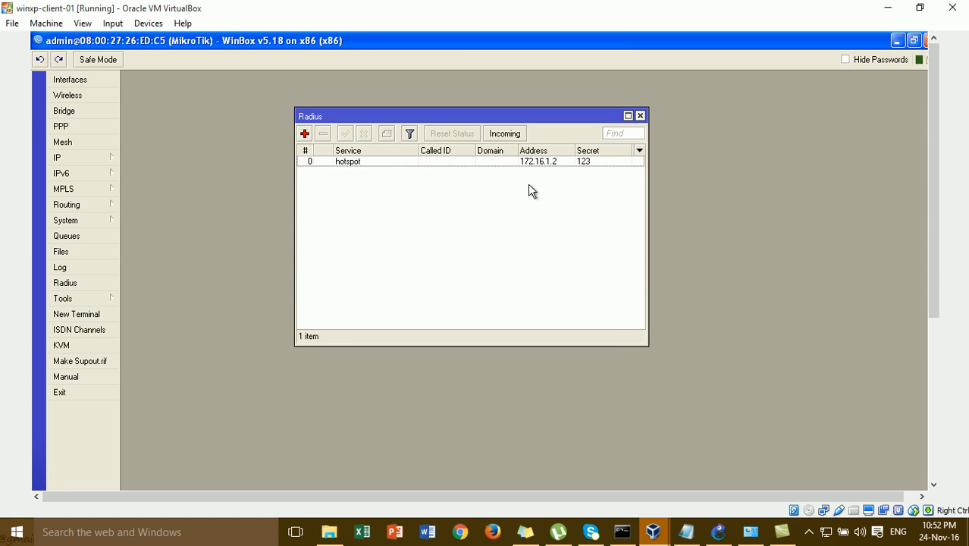
# - Enable incoming RADIUS requests and change the port from 3799 to 1700, then close the Radius list
pyautogui.click(515, 135)
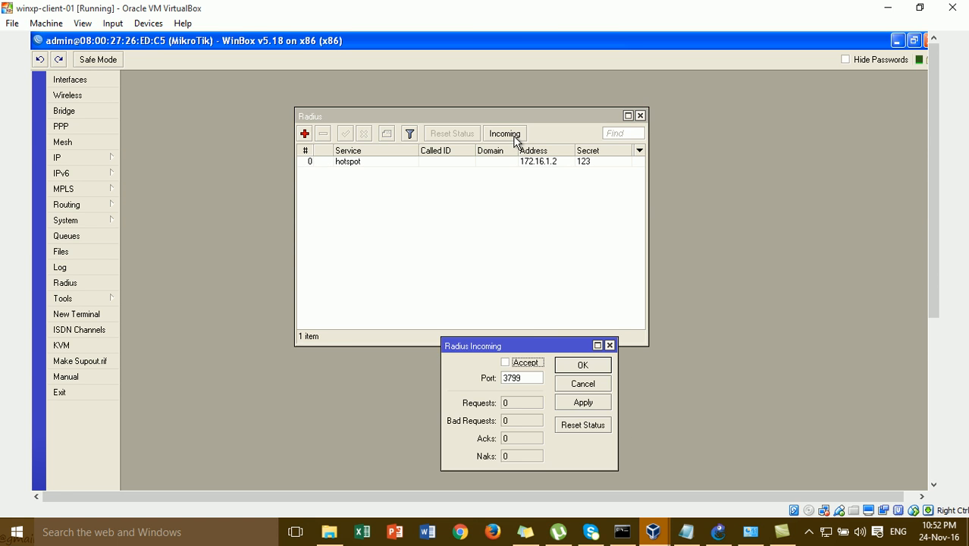
pyautogui.moveTo(529, 350); pyautogui.dragTo(521, 184)
pyautogui.click(499, 199)
pyautogui.doubleClick(515, 213)
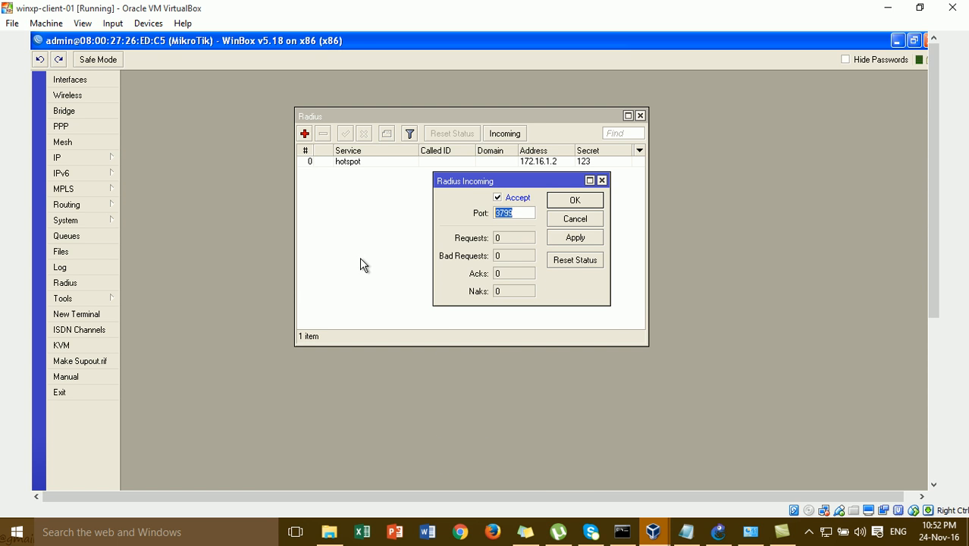
pyautogui.write('1700')
pyautogui.doubleClick(521, 213)
pyautogui.click(572, 237)
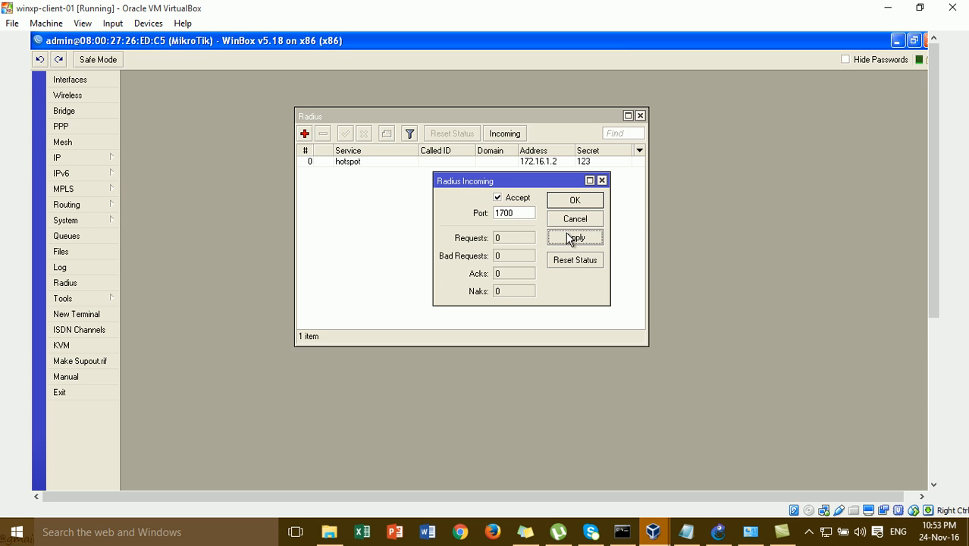
pyautogui.click(577, 203)
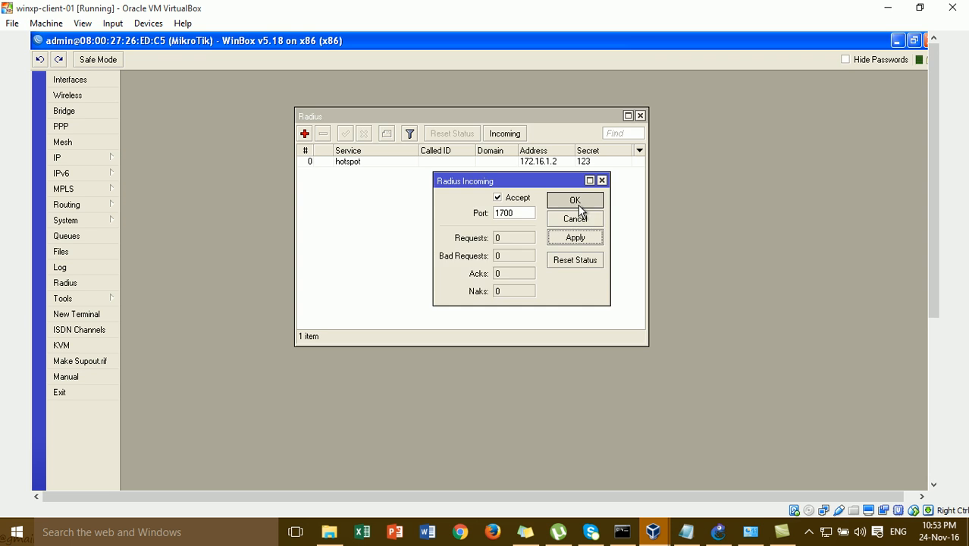
pyautogui.click(640, 116)
# - Open the hsprof1 profile from IP > Hotspot > Server Profiles for editing
pyautogui.click(720, 532)
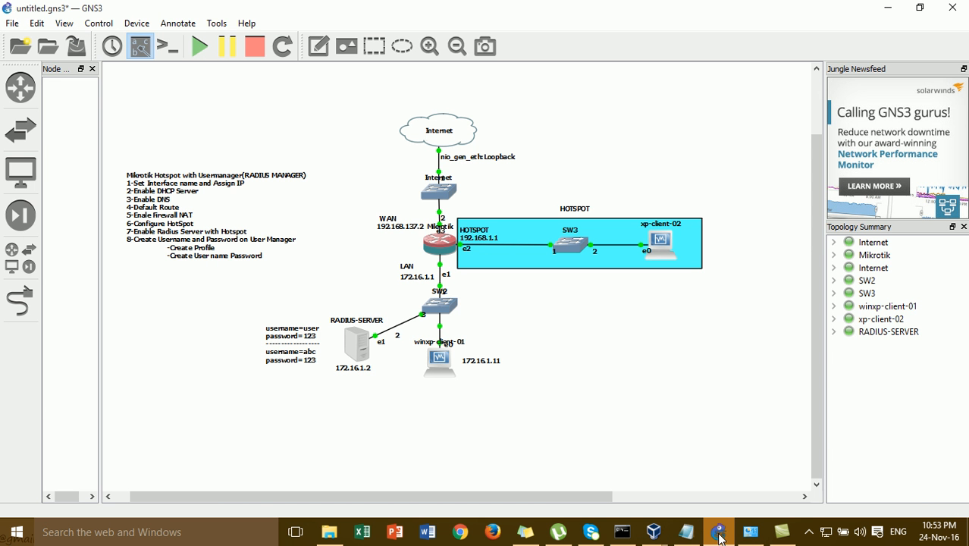
pyautogui.click(719, 533)
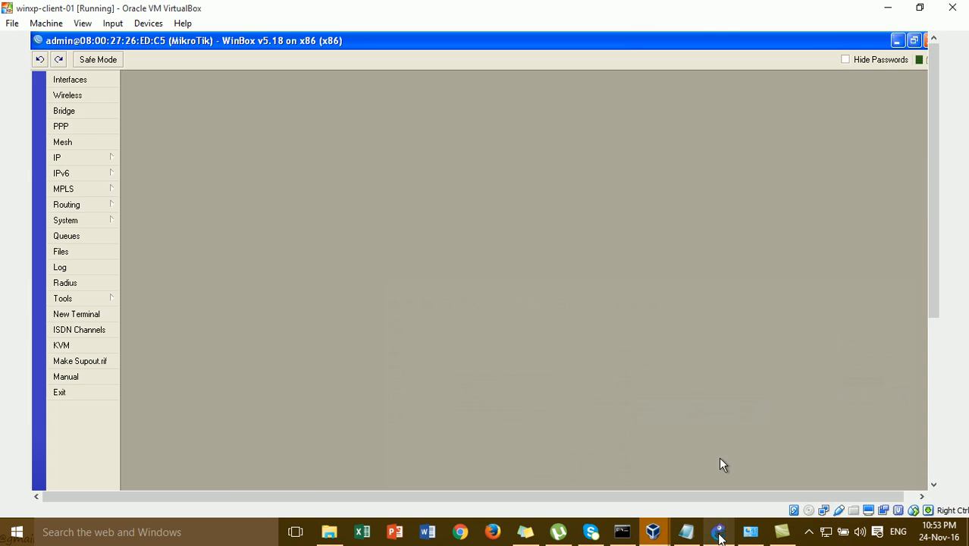
pyautogui.click(90, 159)
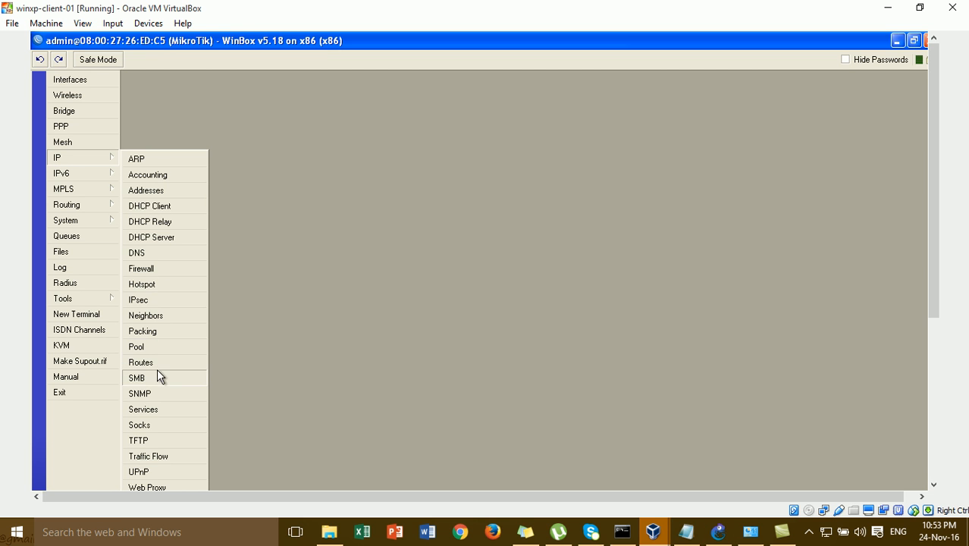
pyautogui.click(158, 283)
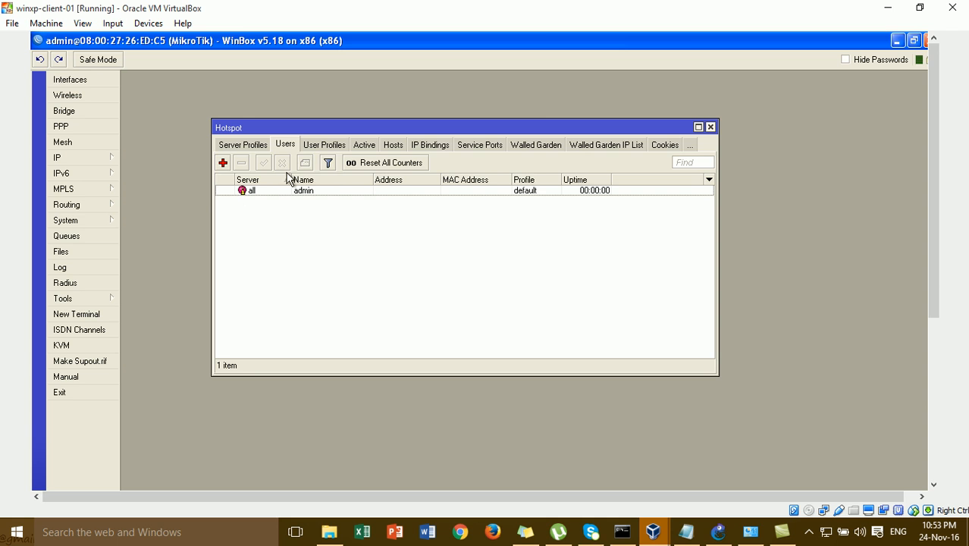
pyautogui.click(258, 145)
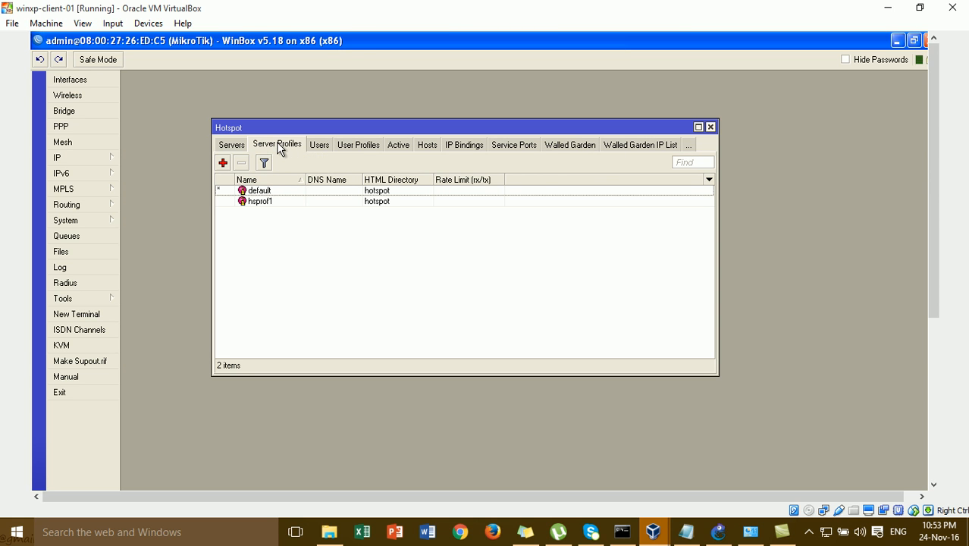
pyautogui.doubleClick(272, 205)
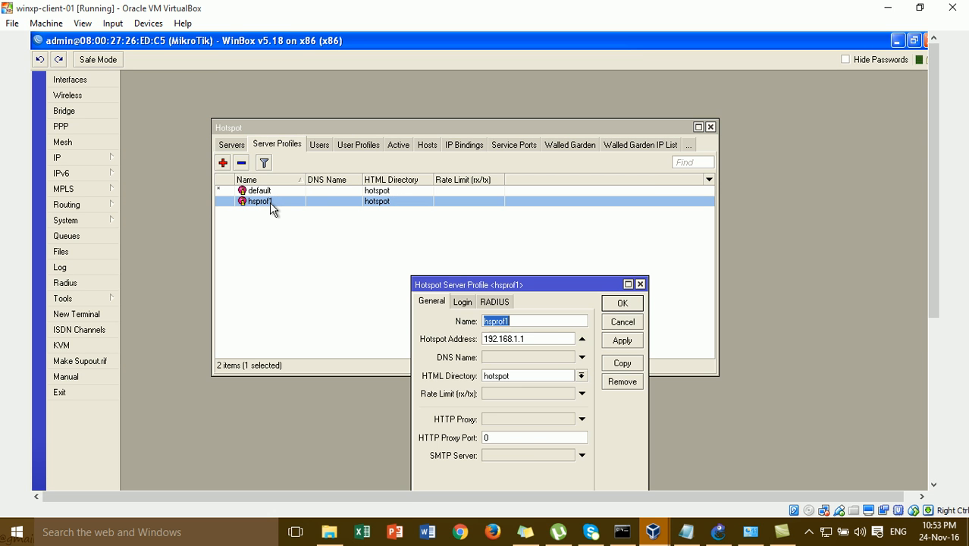
pyautogui.moveTo(458, 290); pyautogui.dragTo(423, 152)
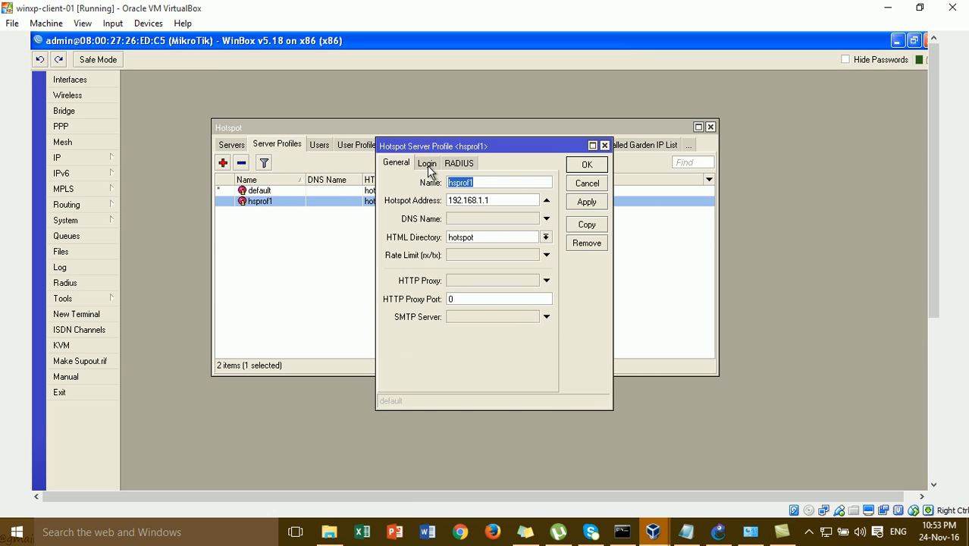
# - Untick Cookie login and tick Use RADIUS in hsprof1, then apply and save
pyautogui.click(427, 165)
pyautogui.click(494, 194)
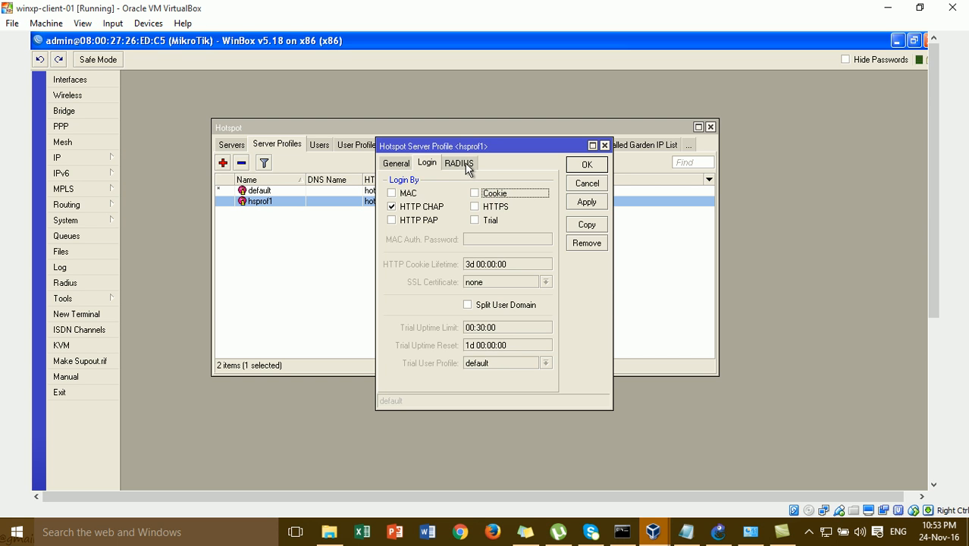
pyautogui.click(468, 167)
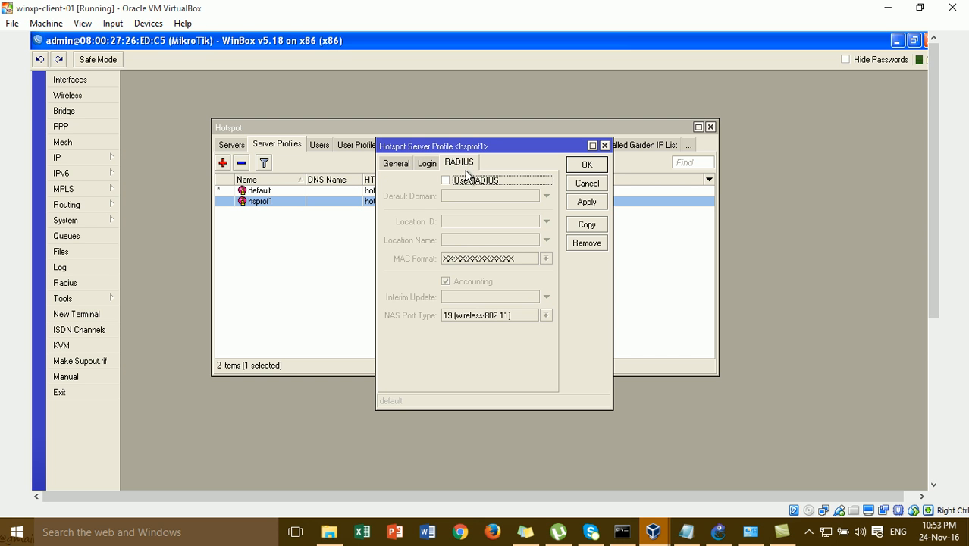
pyautogui.click(471, 182)
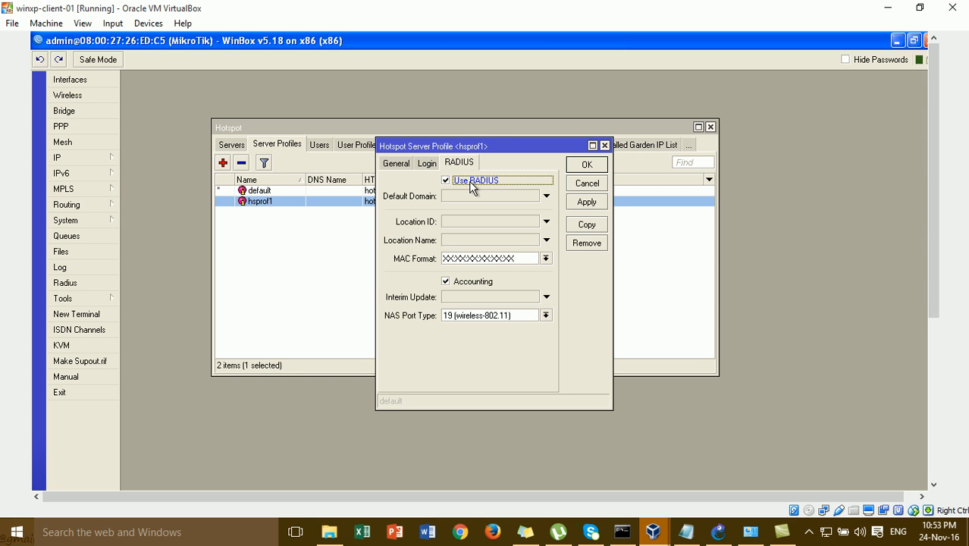
pyautogui.click(575, 206)
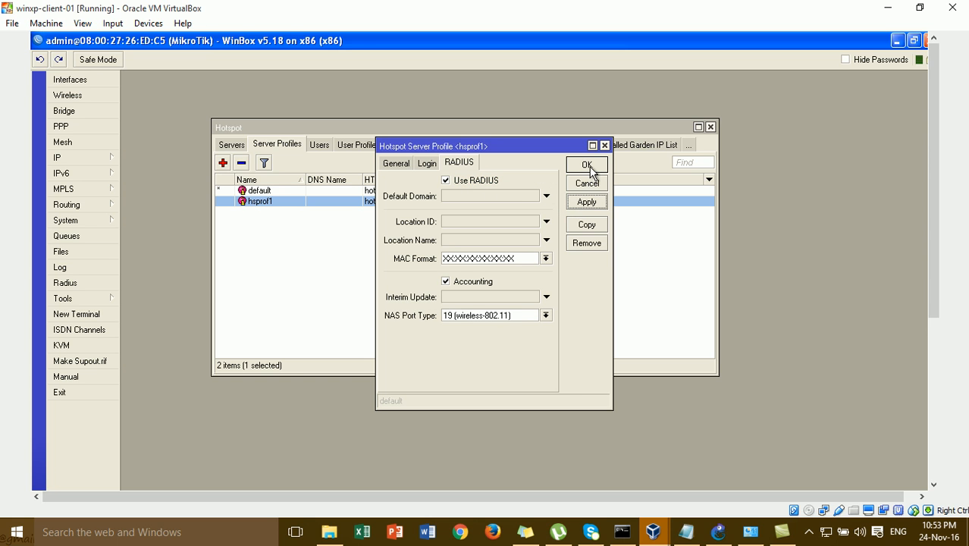
pyautogui.click(590, 171)
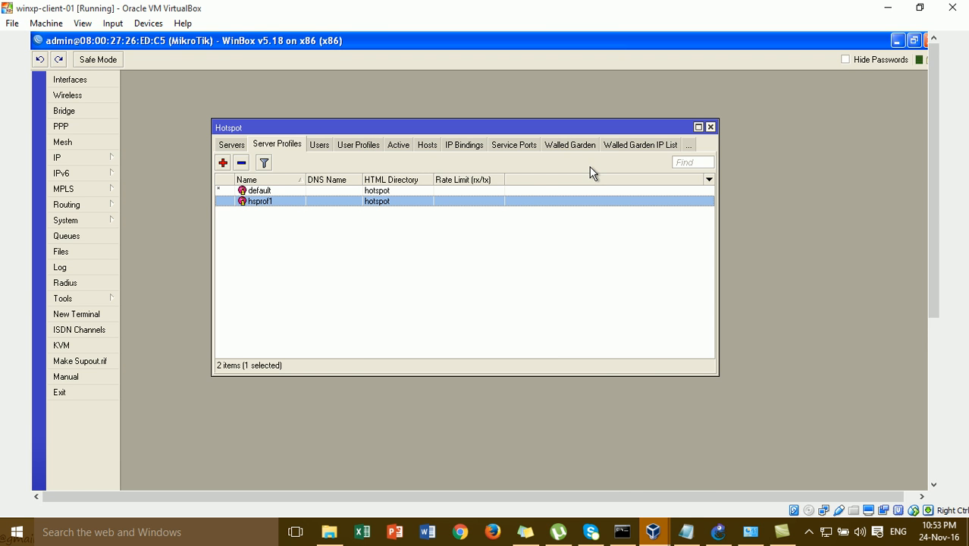
# - Check the RADIUS-SERVER node's status in the GNS3 topology, linked to SW2 port 3
pyautogui.click(725, 539)
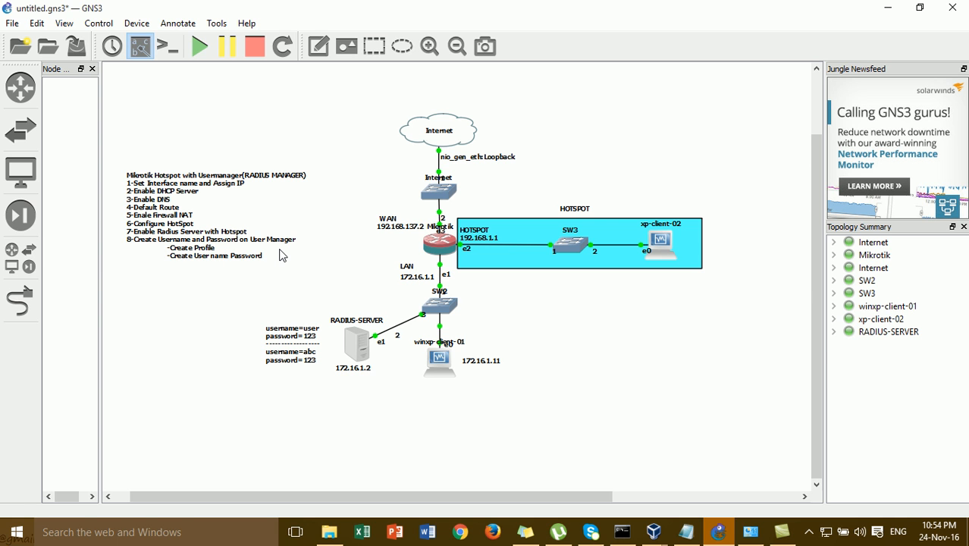
pyautogui.moveTo(358, 338)
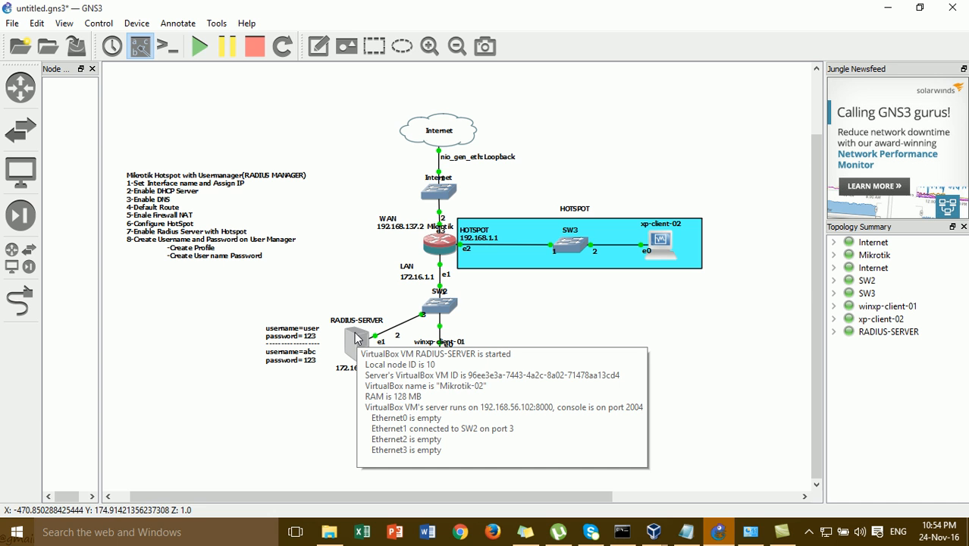
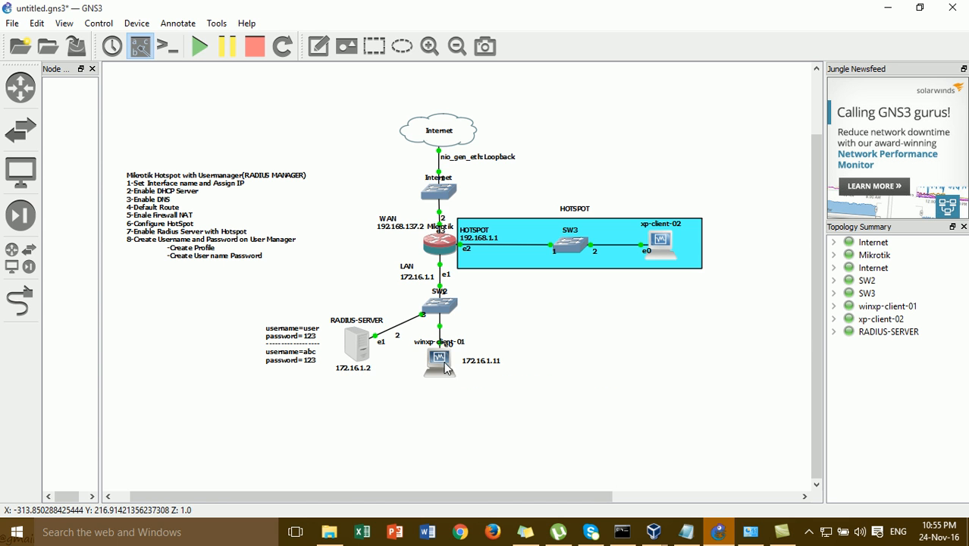
# - Switch to the winxp-client-01 VM window from the VirtualBox taskbar preview
pyautogui.moveTo(449, 370)
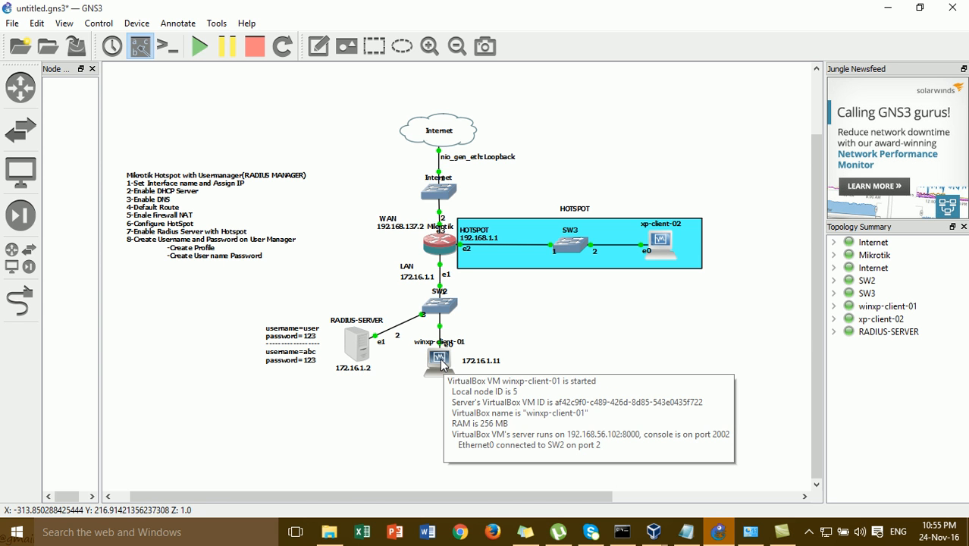
pyautogui.moveTo(652, 534)
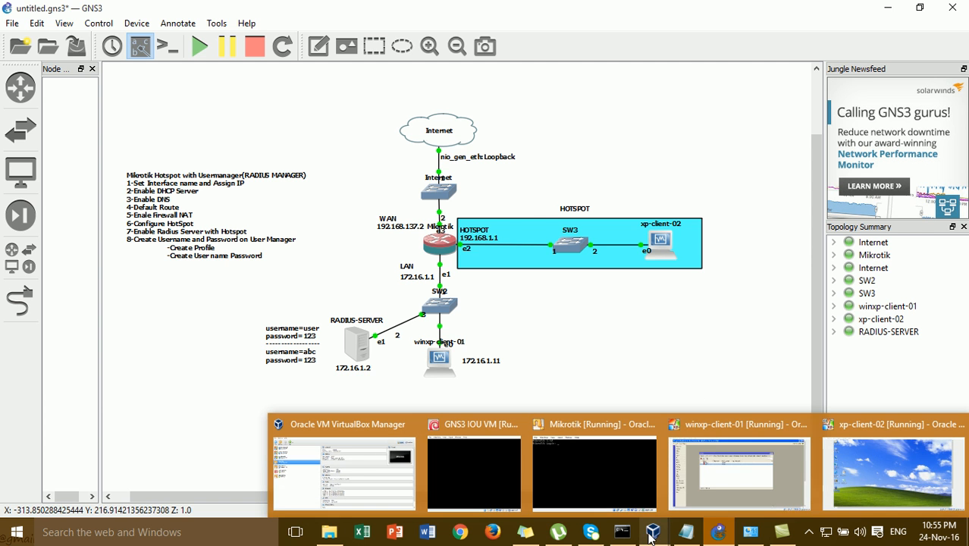
pyautogui.click(717, 475)
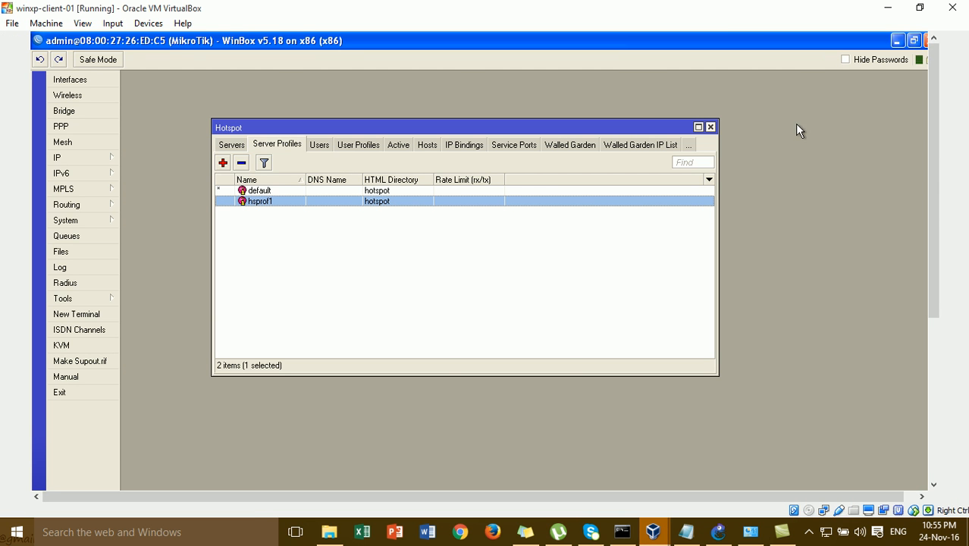
# - Minimize the WinBox session and launch a fresh WinBox loader listing neighbour 172.16.1.1
pyautogui.click(898, 40)
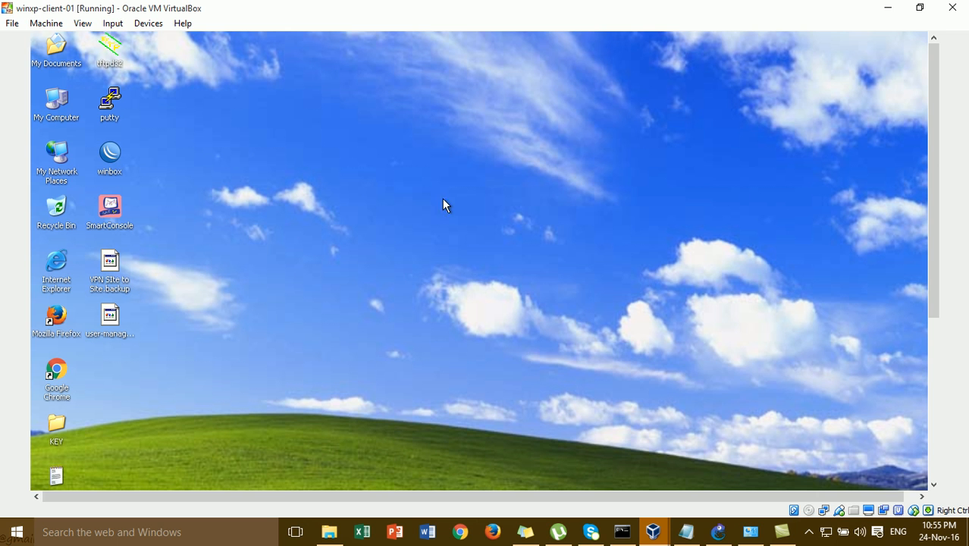
pyautogui.doubleClick(107, 152)
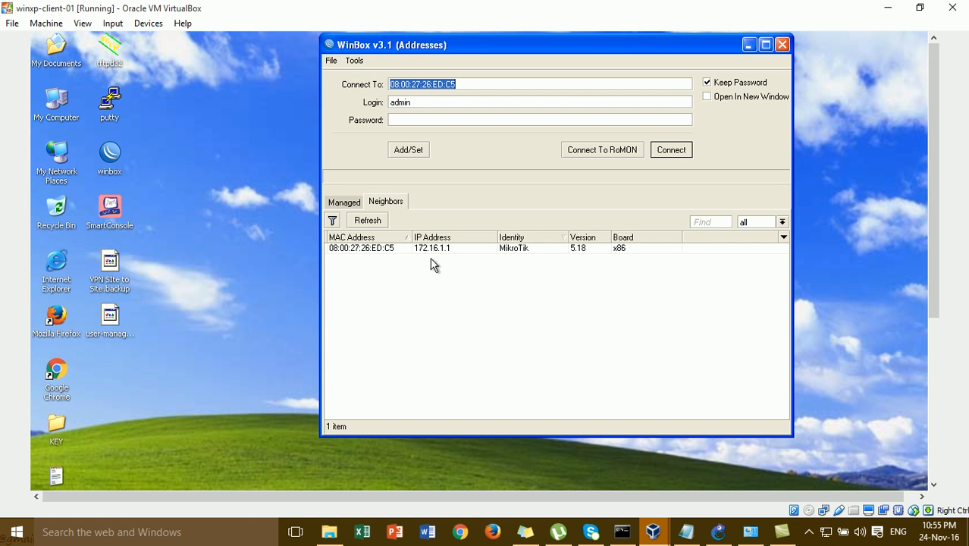
pyautogui.click(352, 203)
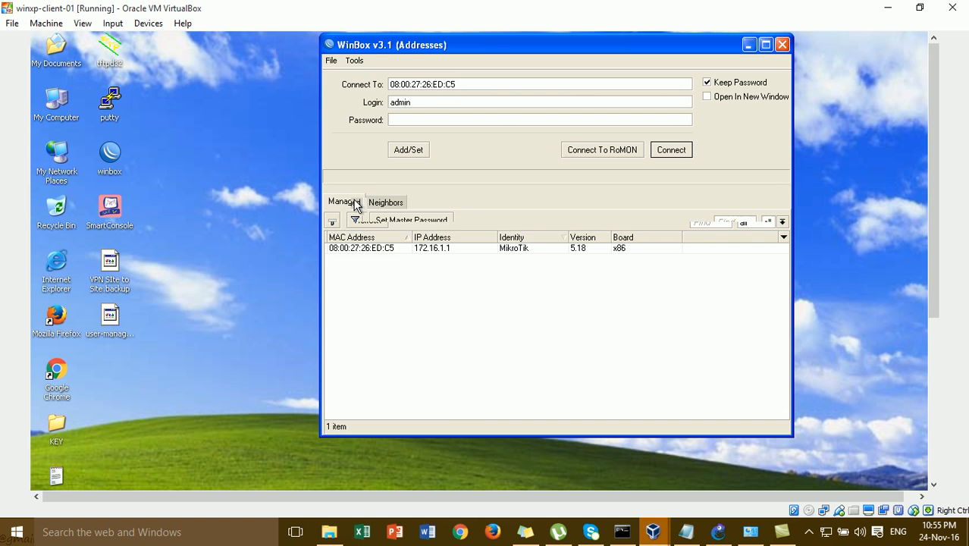
pyautogui.click(388, 204)
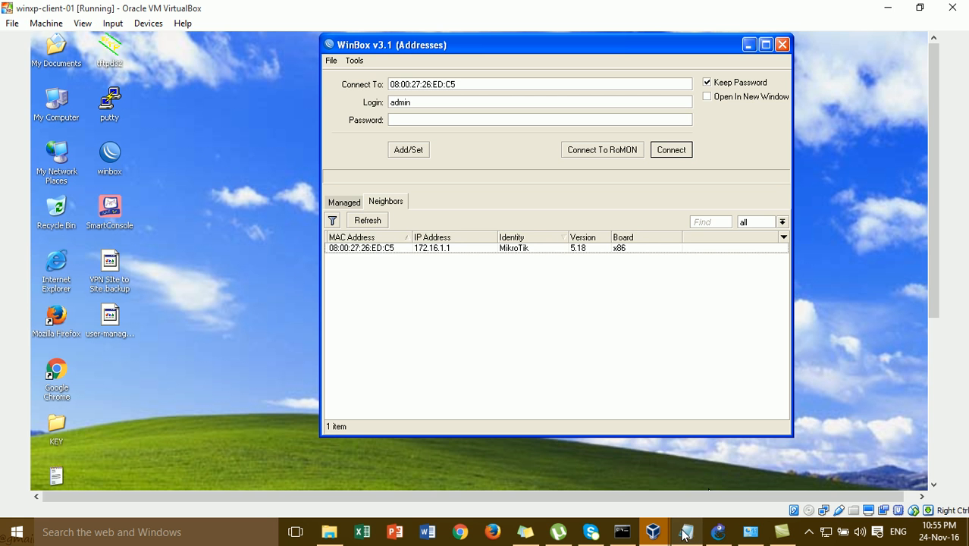
# - Minimize the winxp-client-01 VM to return to GNS3 and open RADIUS-SERVER's actions
pyautogui.moveTo(662, 534)
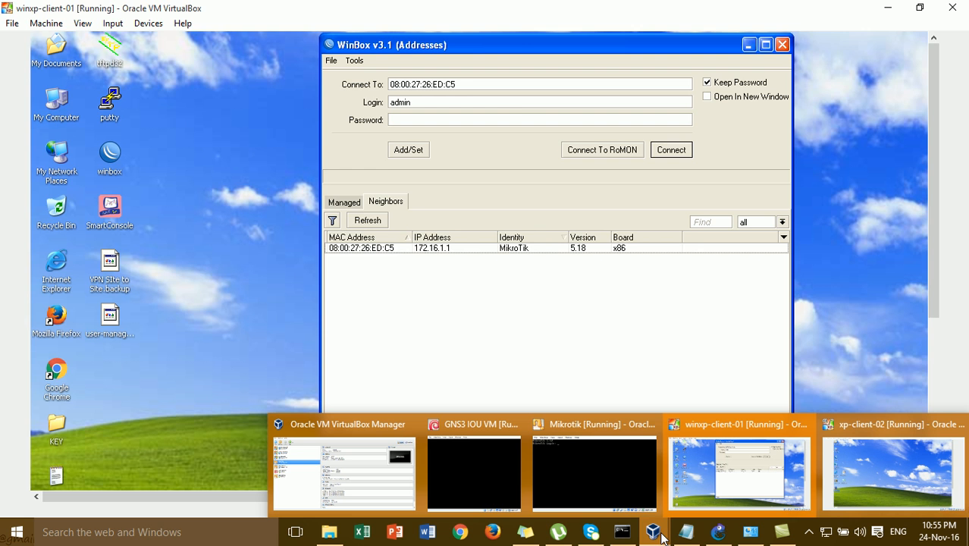
pyautogui.moveTo(654, 469)
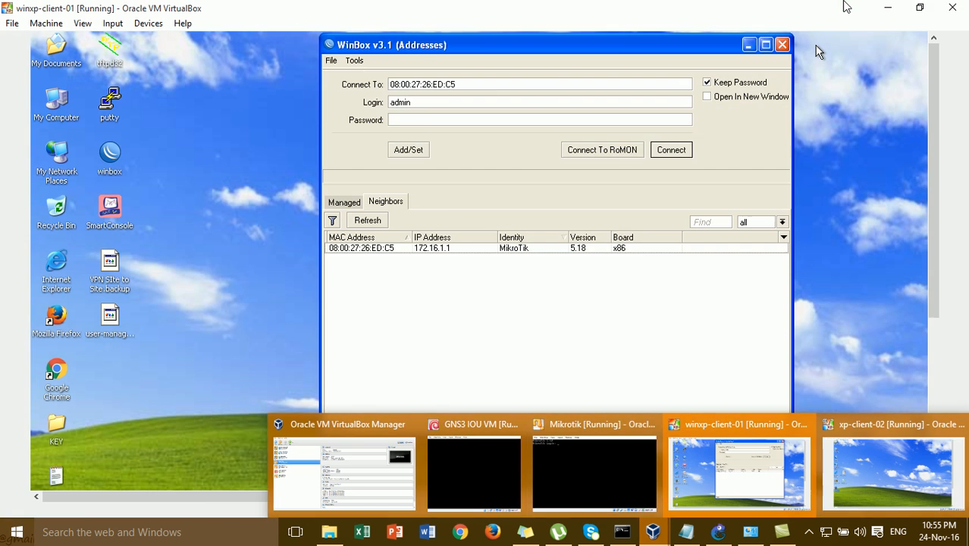
pyautogui.click(729, 474)
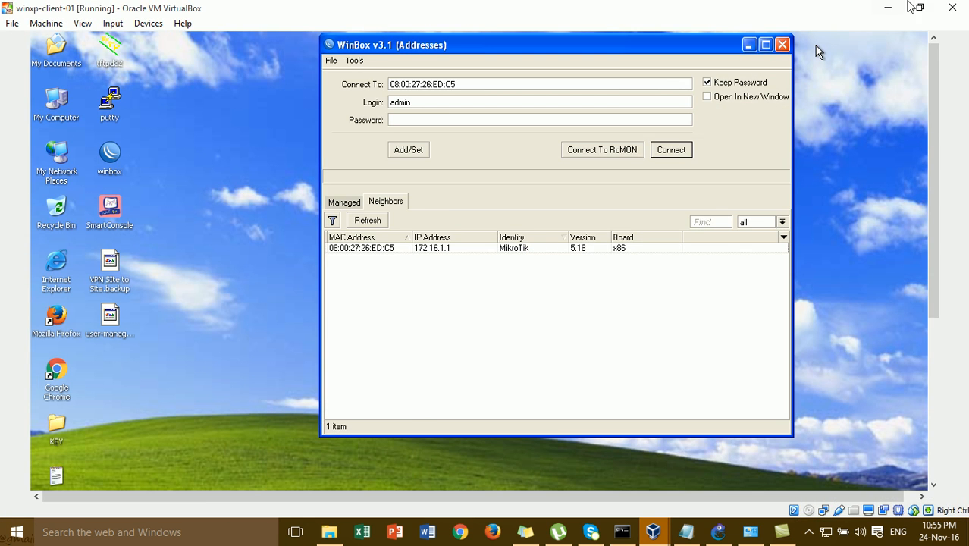
pyautogui.click(888, 14)
pyautogui.rightClick(360, 347)
# - Stop the RADIUS-SERVER node, then start it again
pyautogui.click(402, 464)
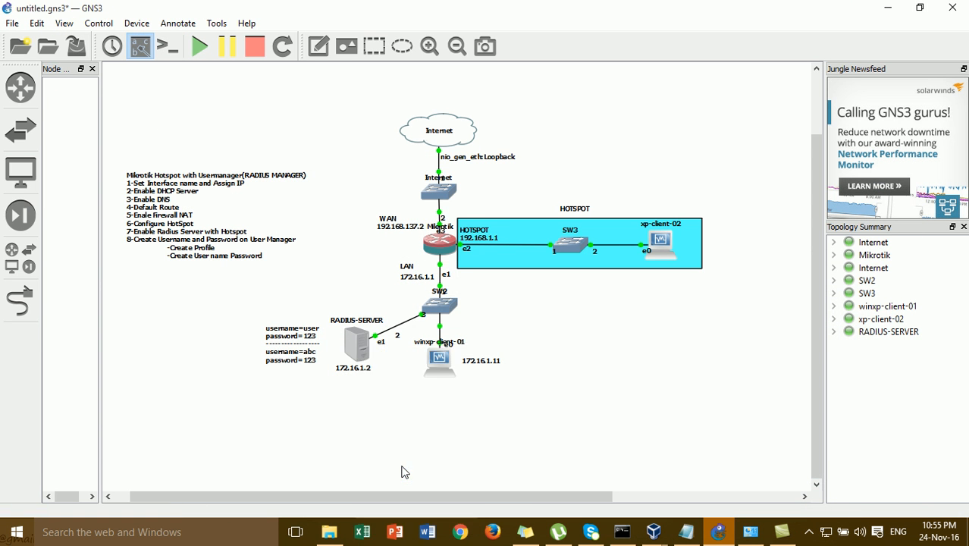
pyautogui.rightClick(355, 353)
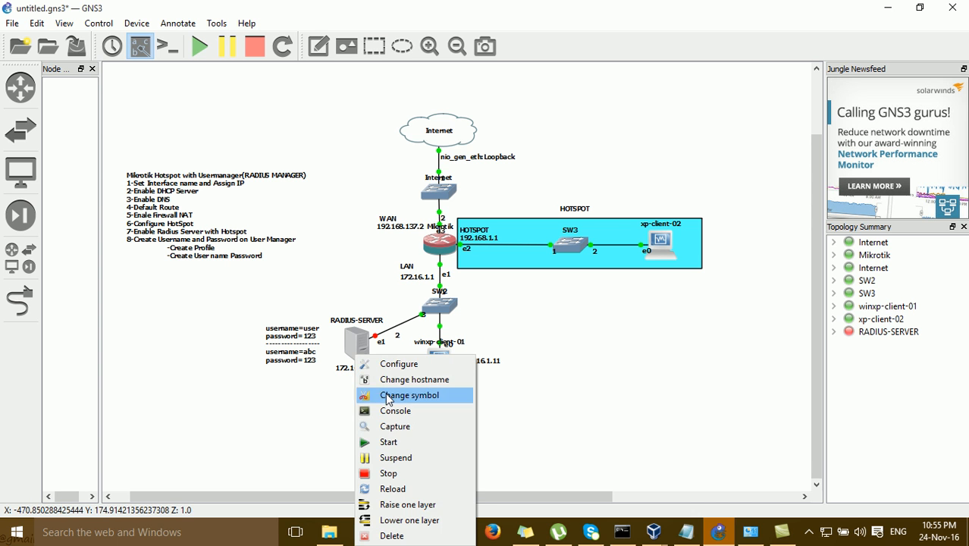
pyautogui.click(395, 442)
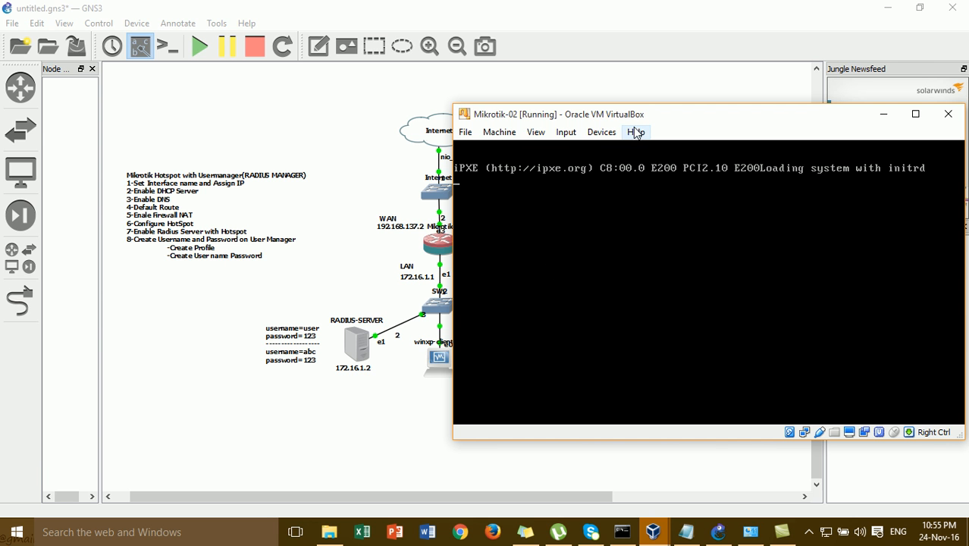
# - Move the booting VM window left and bring up Oracle VM VirtualBox Manager
pyautogui.moveTo(637, 121); pyautogui.dragTo(216, 171)
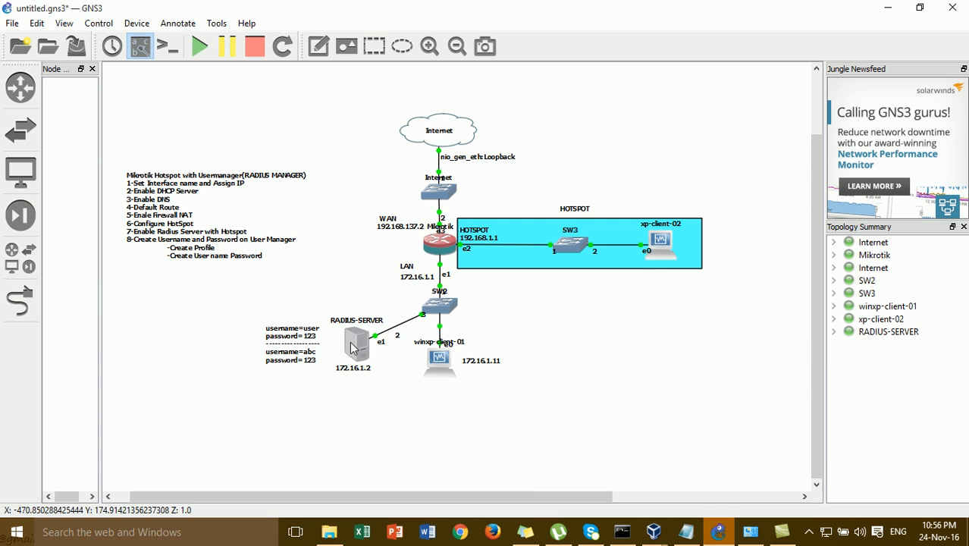
pyautogui.moveTo(655, 539)
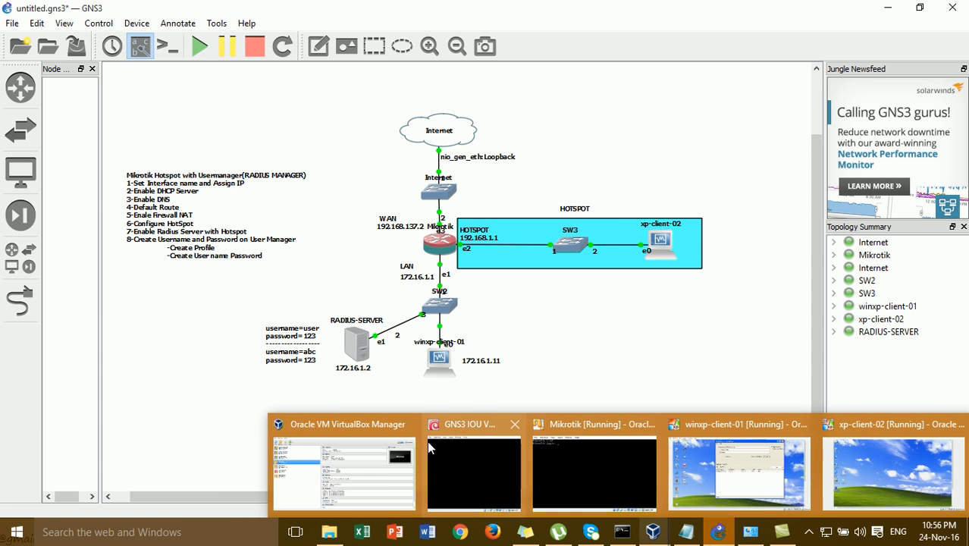
pyautogui.click(394, 469)
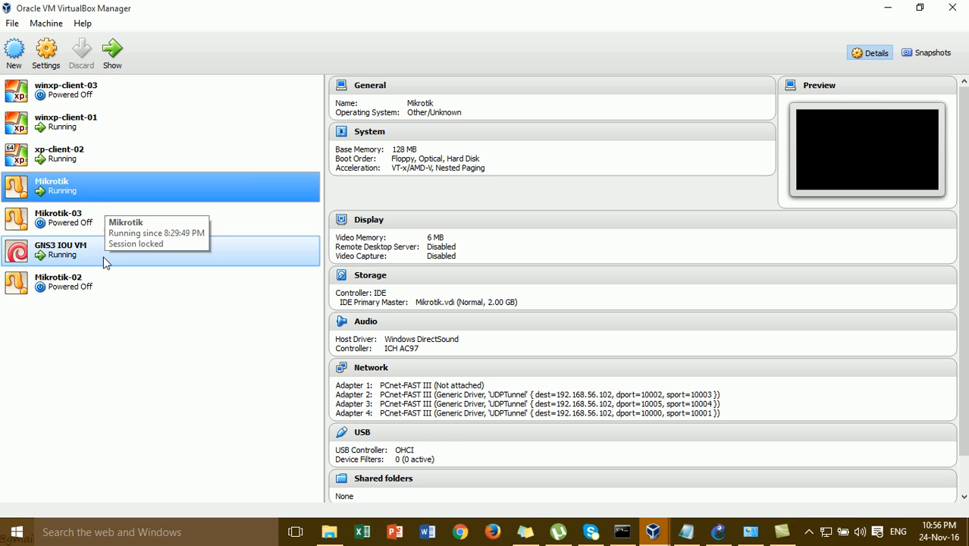
# - Set Mikrotik-02's Adapter 2 to Not attached, save, and minimize VirtualBox Manager
pyautogui.click(104, 283)
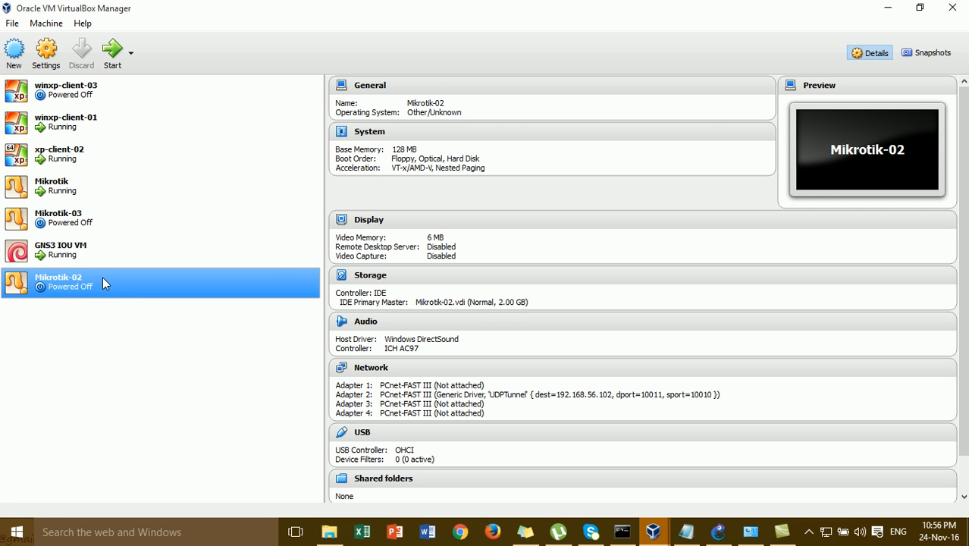
pyautogui.rightClick(104, 278)
pyautogui.click(160, 286)
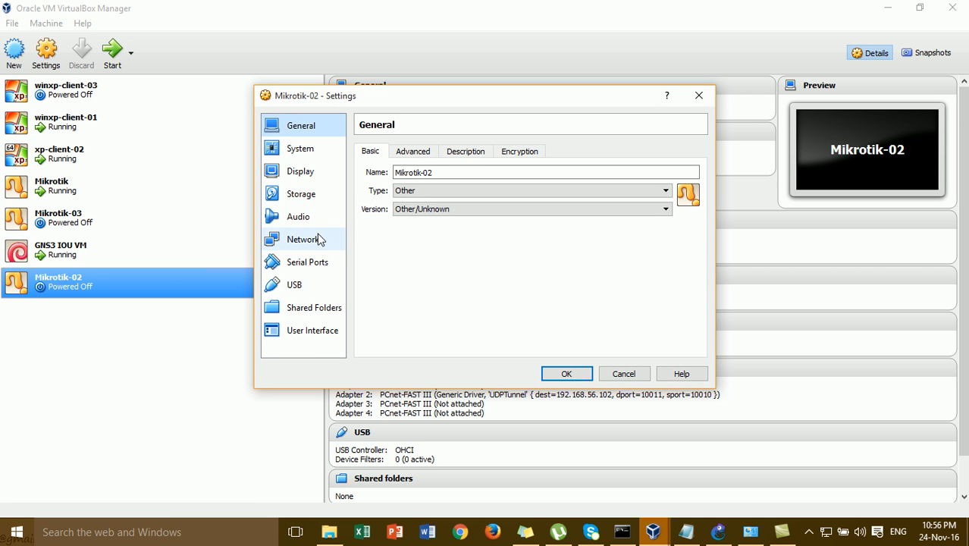
pyautogui.click(318, 238)
pyautogui.click(430, 152)
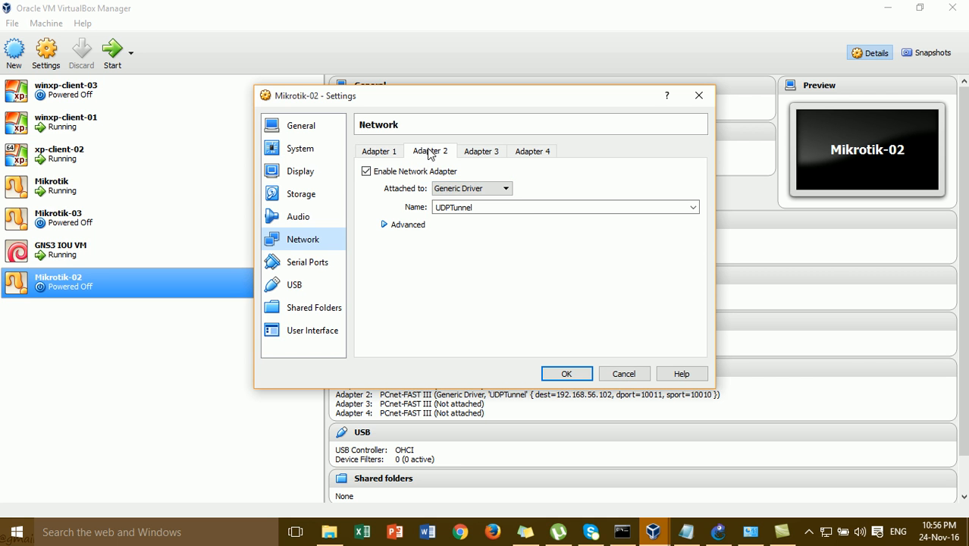
pyautogui.click(459, 188)
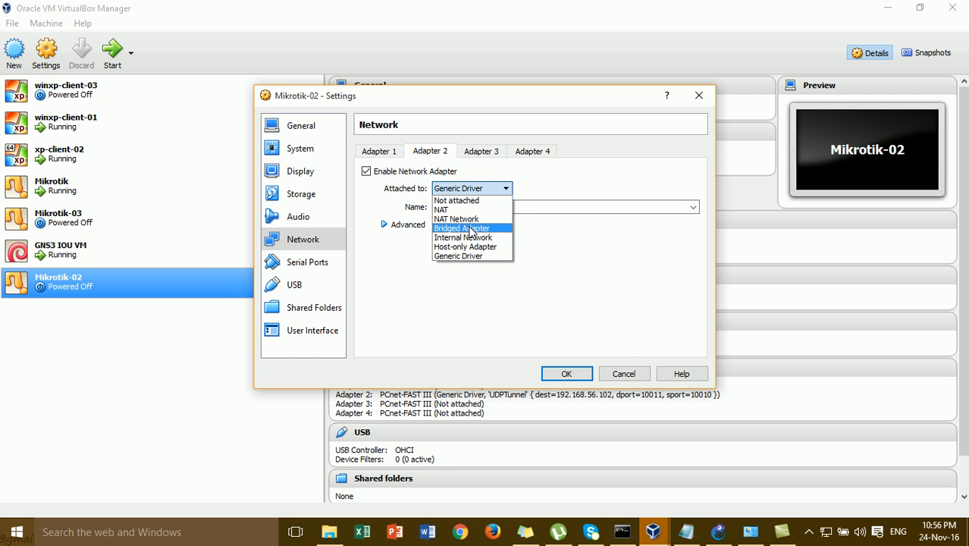
pyautogui.click(456, 200)
pyautogui.click(561, 373)
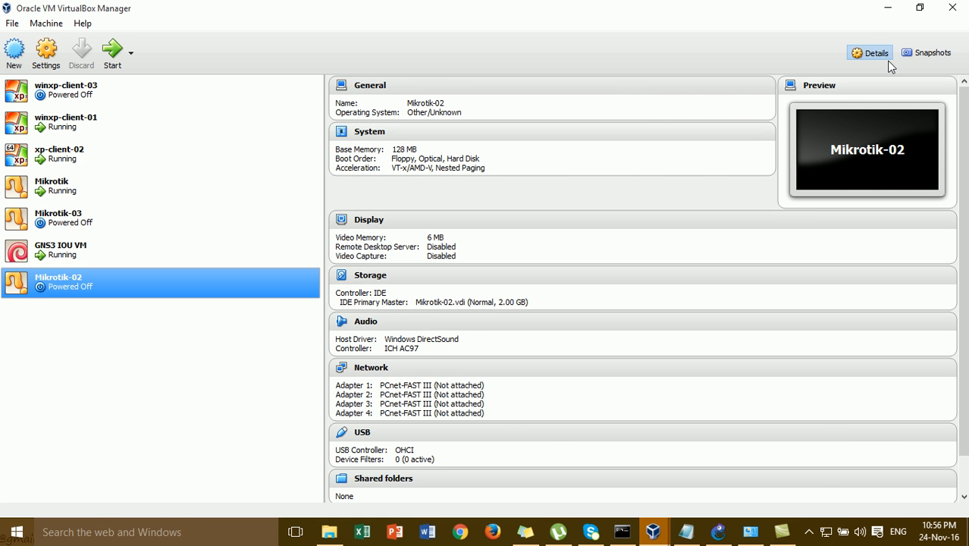
pyautogui.click(888, 8)
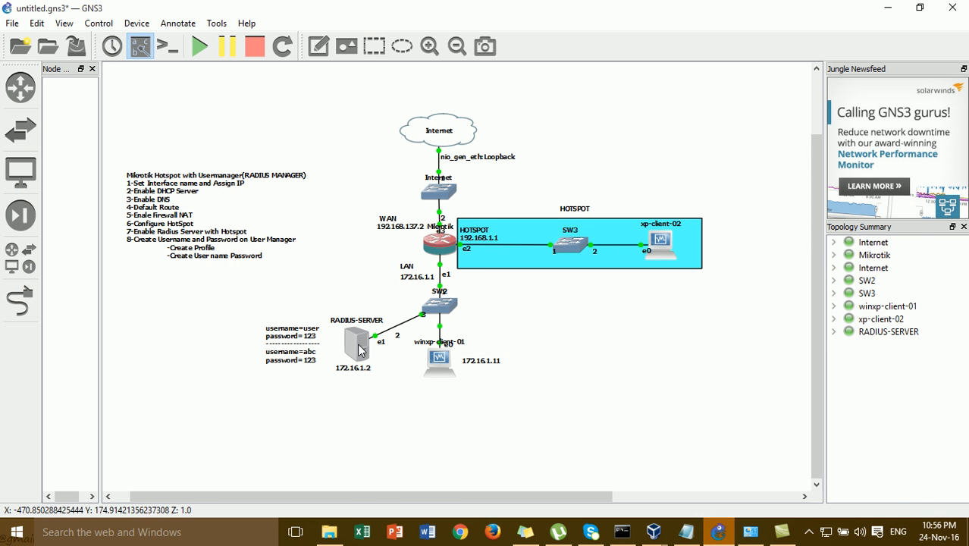
# - Start RADIUS-SERVER from its context menu so it boots to the MikroTik 5.18 login
pyautogui.rightClick(360, 348)
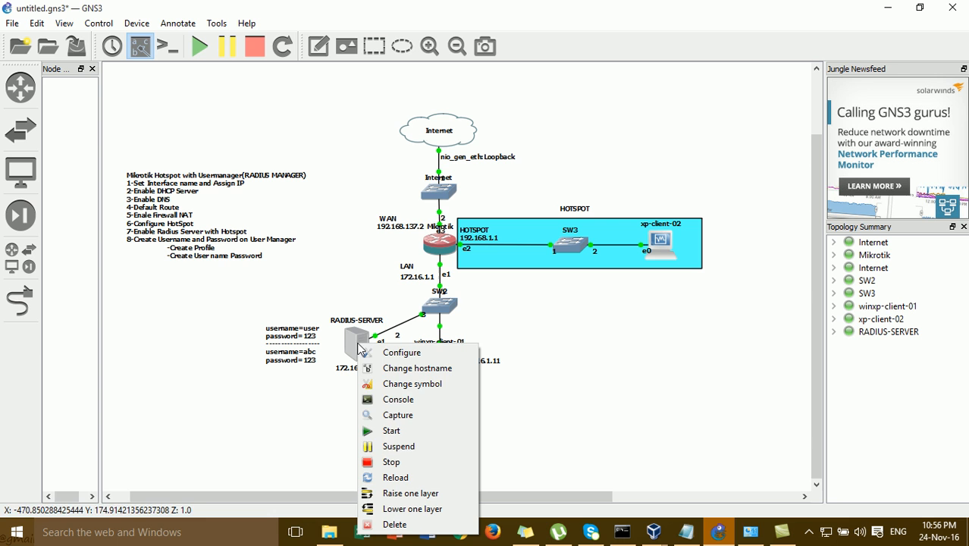
pyautogui.click(405, 432)
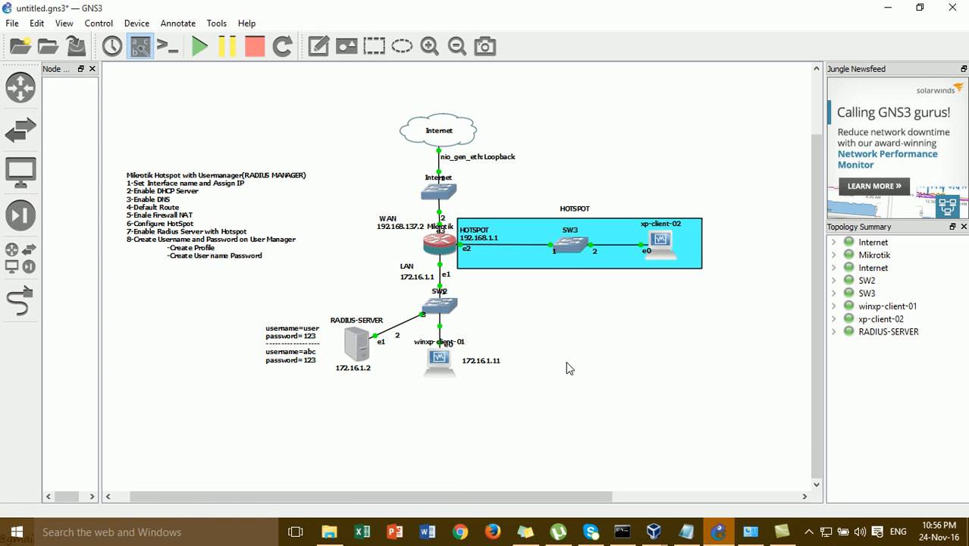
pyautogui.rightClick(359, 350)
pyautogui.click(396, 468)
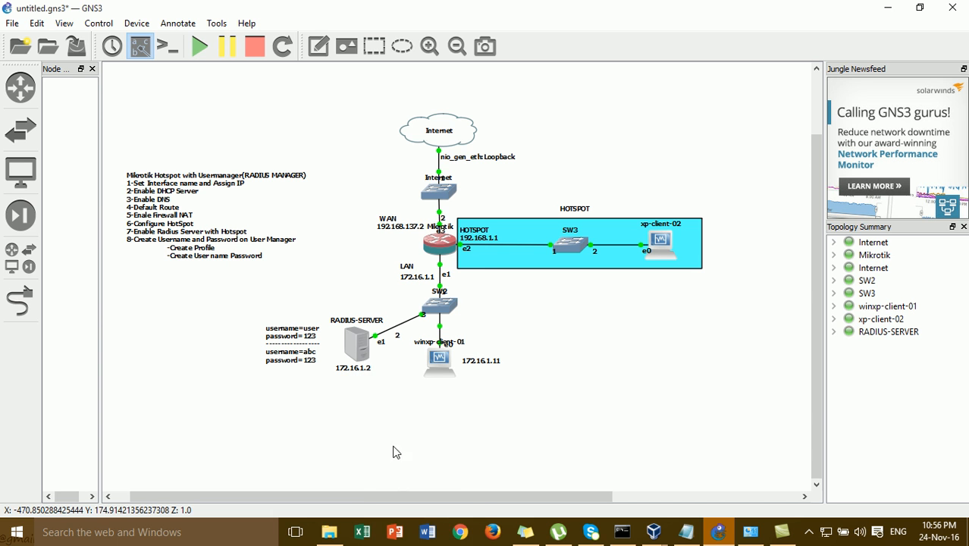
pyautogui.rightClick(359, 346)
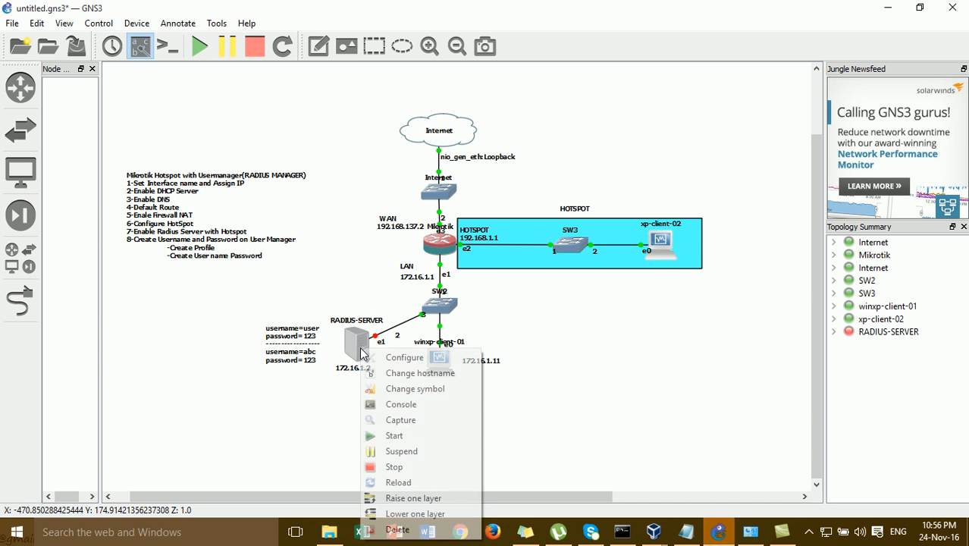
pyautogui.click(404, 437)
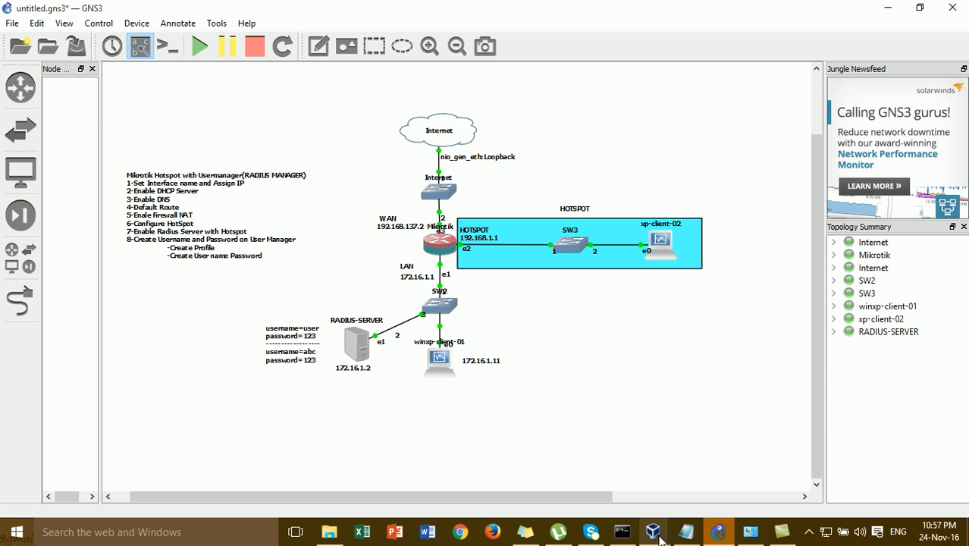
pyautogui.moveTo(657, 534)
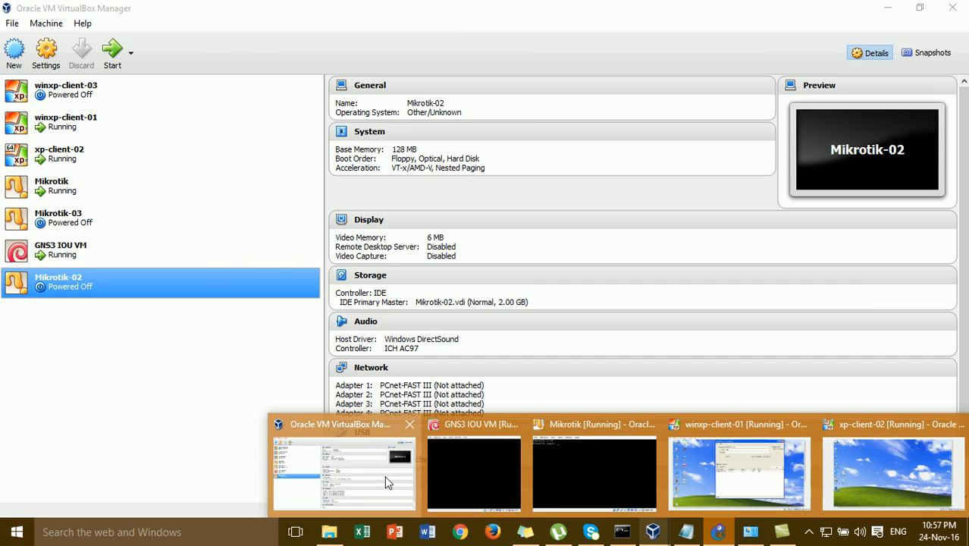
# - Open Mikrotik-03's network settings and set Adapter 1 to Not attached
pyautogui.click(384, 476)
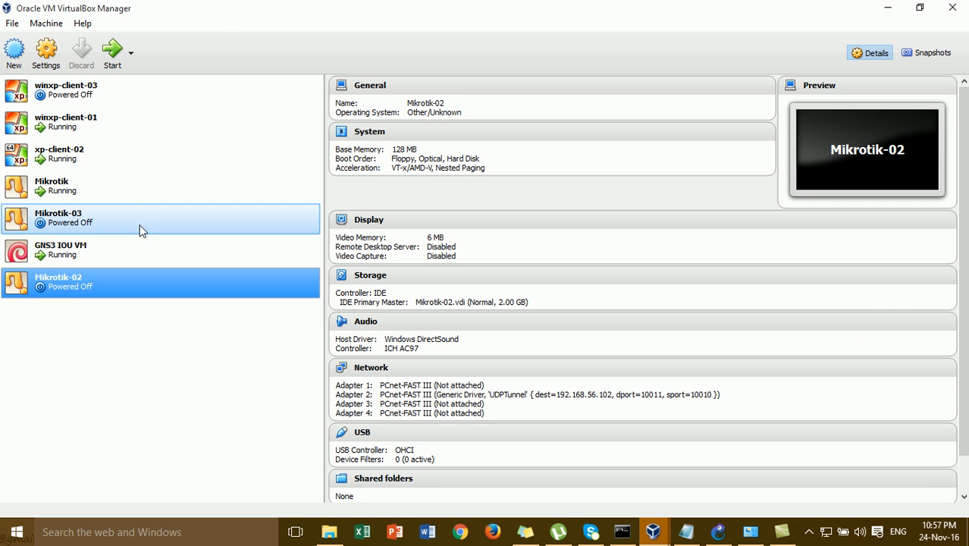
pyautogui.click(124, 216)
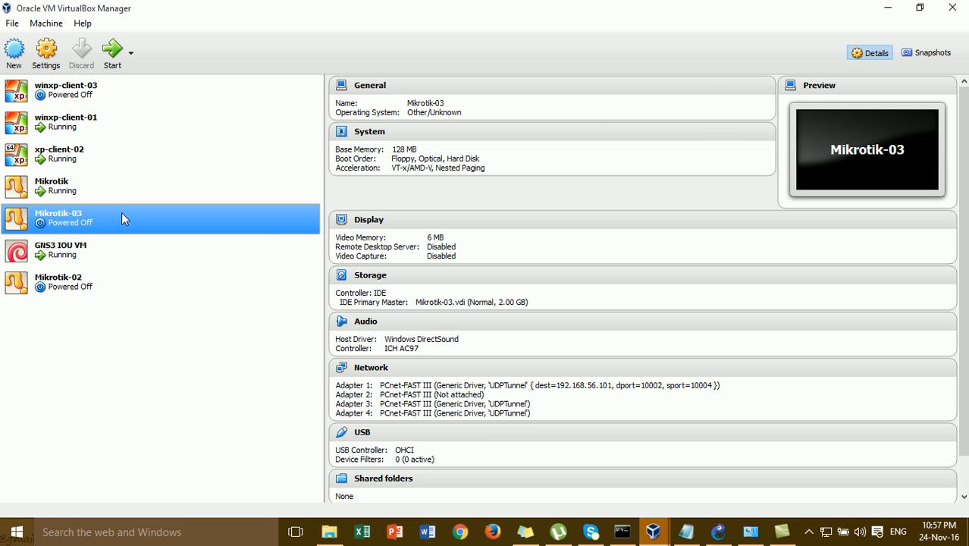
pyautogui.click(55, 65)
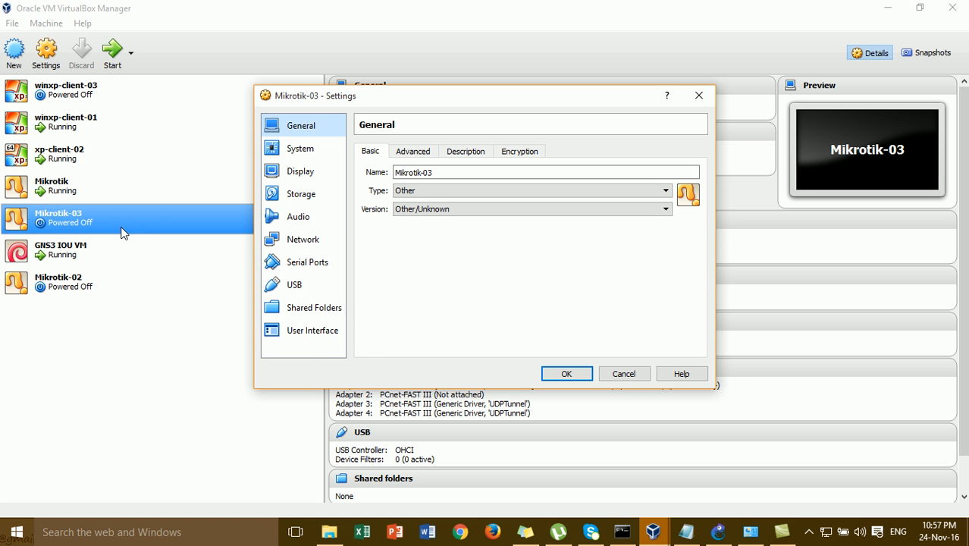
pyautogui.click(307, 240)
pyautogui.click(451, 189)
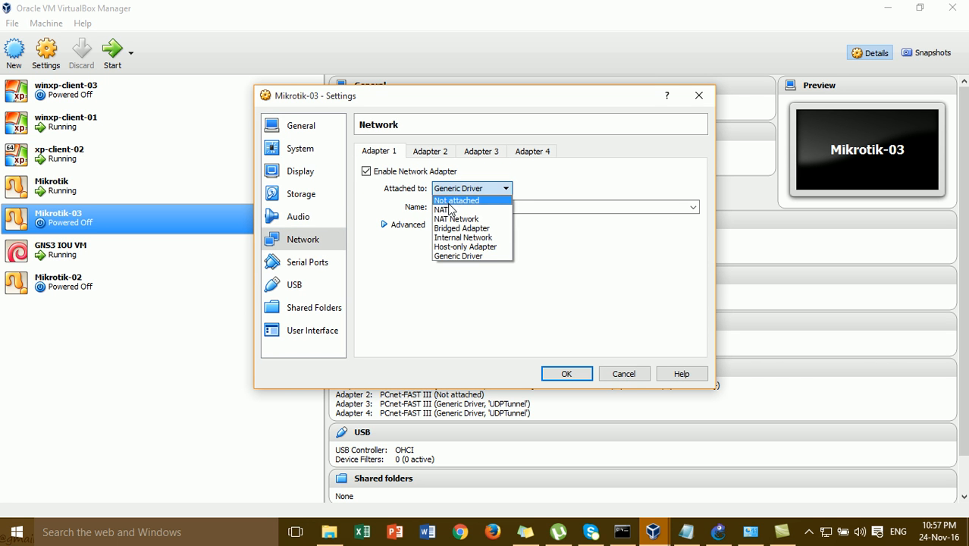
pyautogui.click(454, 200)
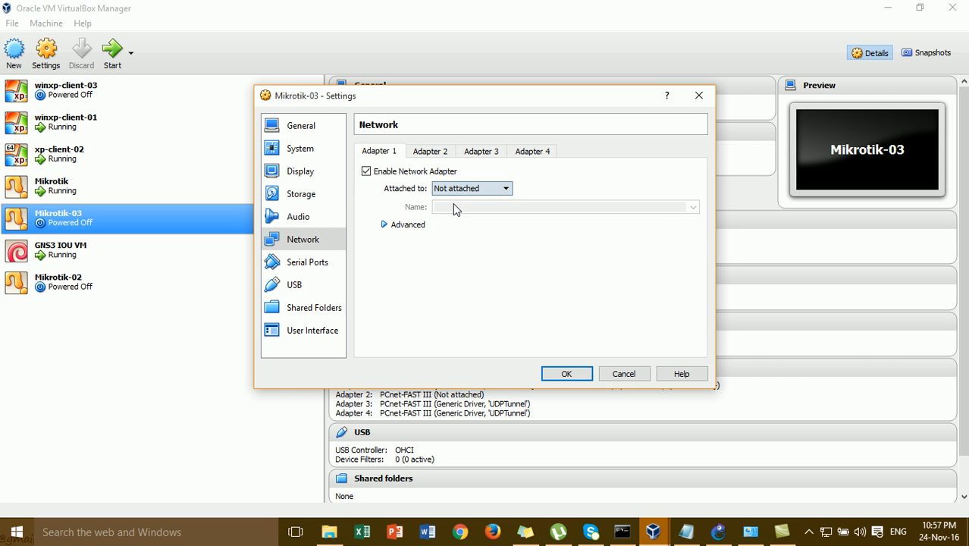
# - Set Adapters 3 and 4 to Not attached, save, and minimize VirtualBox Manager
pyautogui.click(443, 156)
pyautogui.click(477, 152)
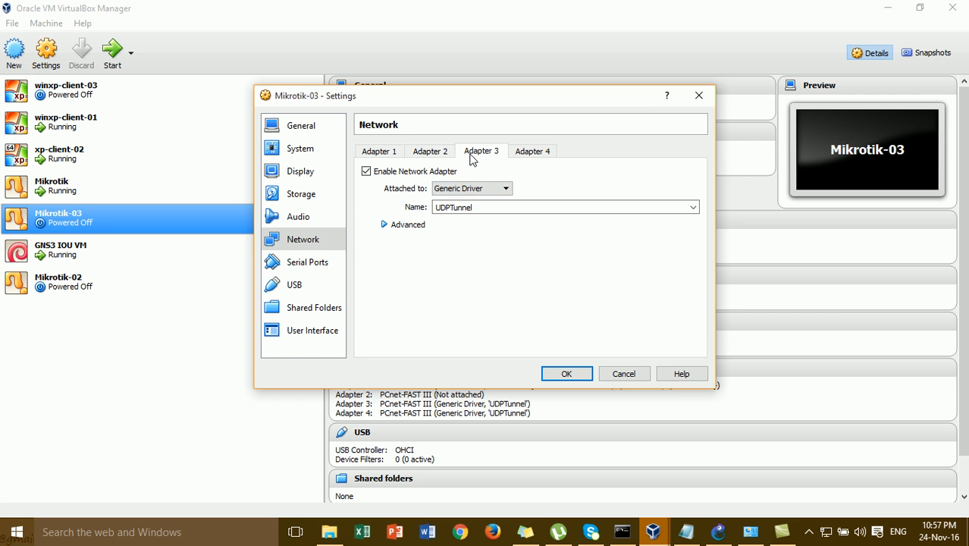
pyautogui.click(478, 189)
pyautogui.click(479, 200)
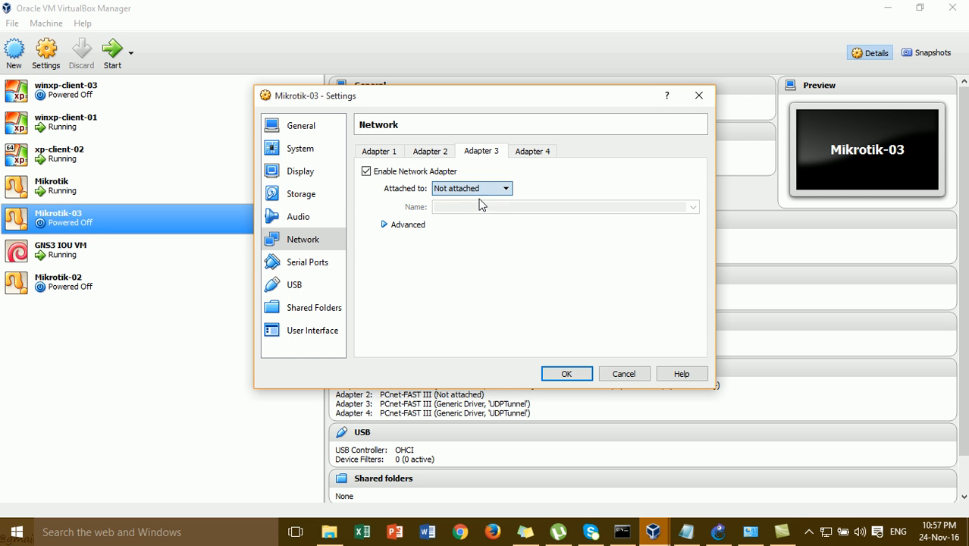
pyautogui.click(530, 155)
pyautogui.click(494, 190)
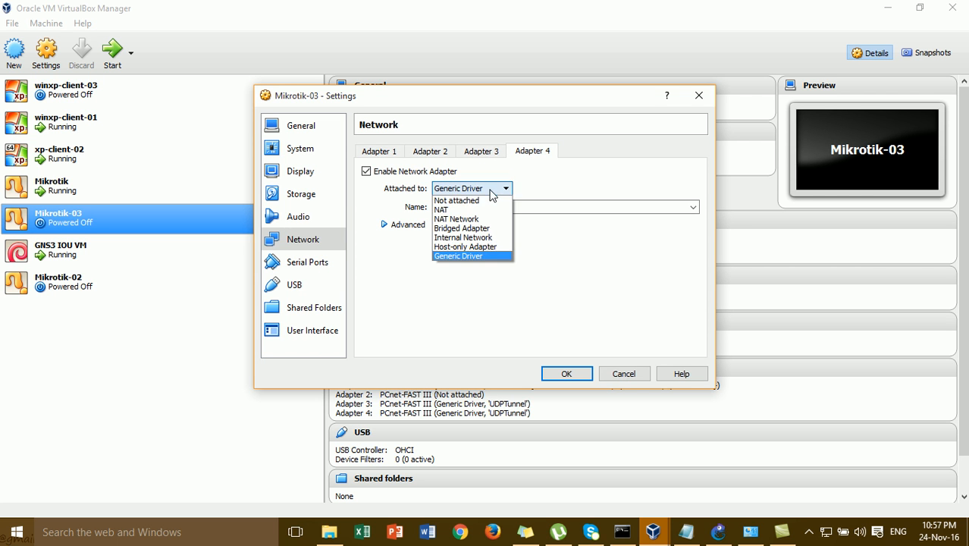
pyautogui.click(492, 200)
pyautogui.click(567, 374)
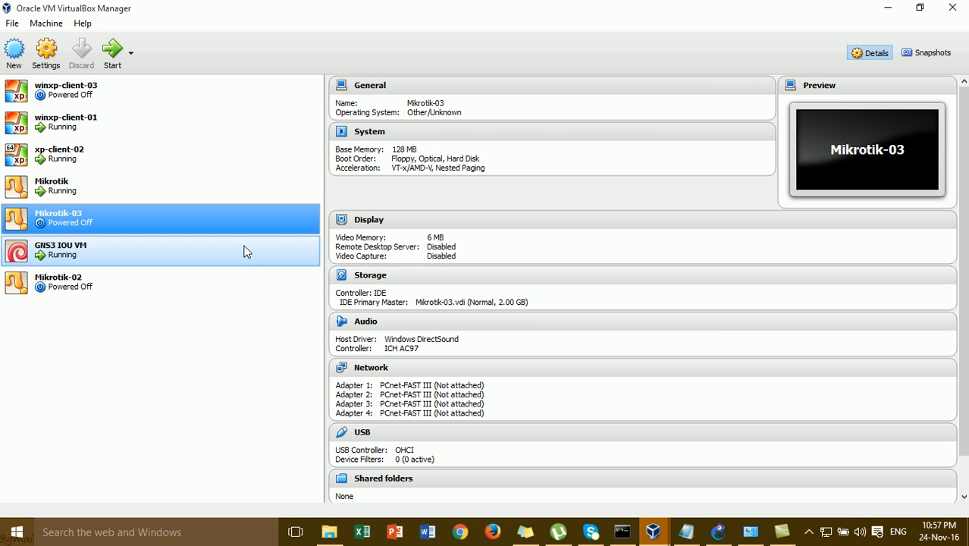
pyautogui.click(881, 12)
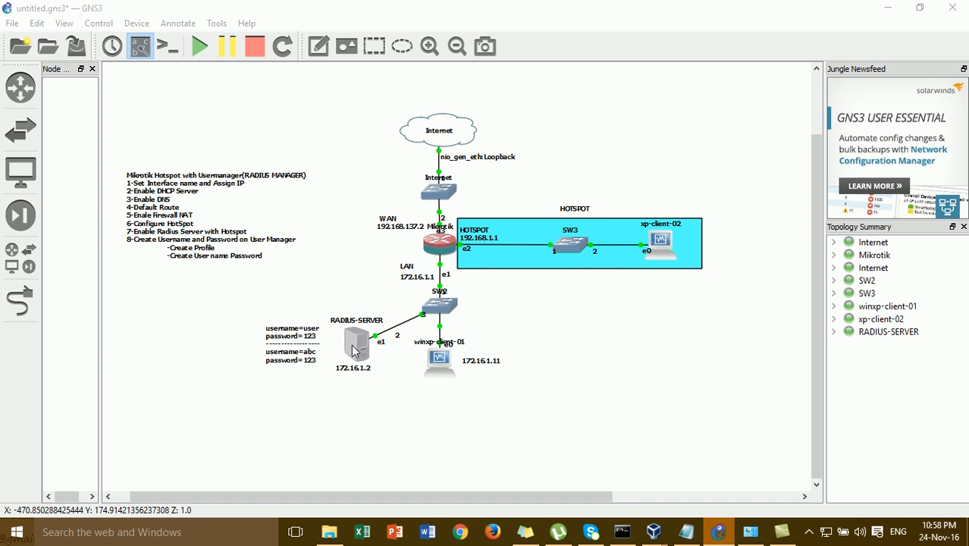
# - Delete the RADIUS-SERVER node and place a Mikrotik-03 node on the canvas
pyautogui.press('Delete')
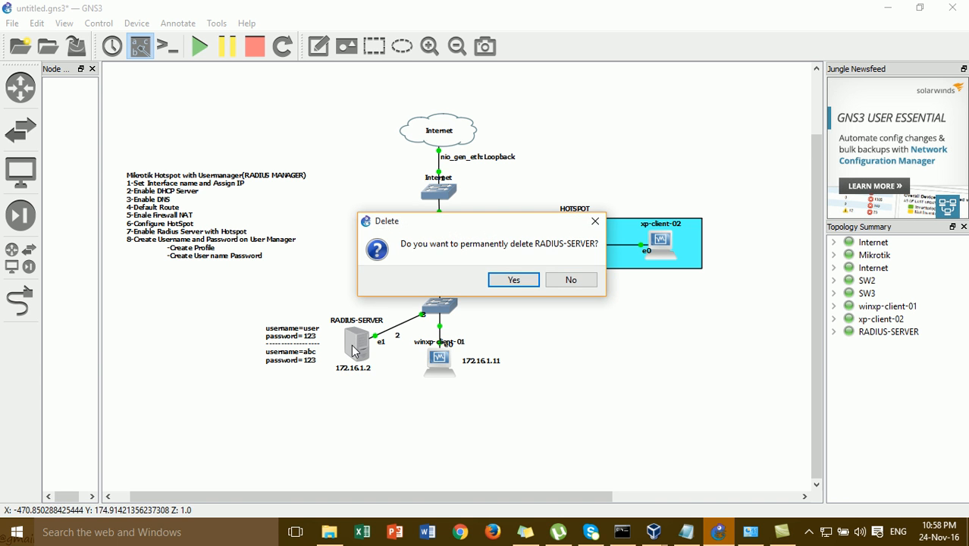
pyautogui.click(504, 281)
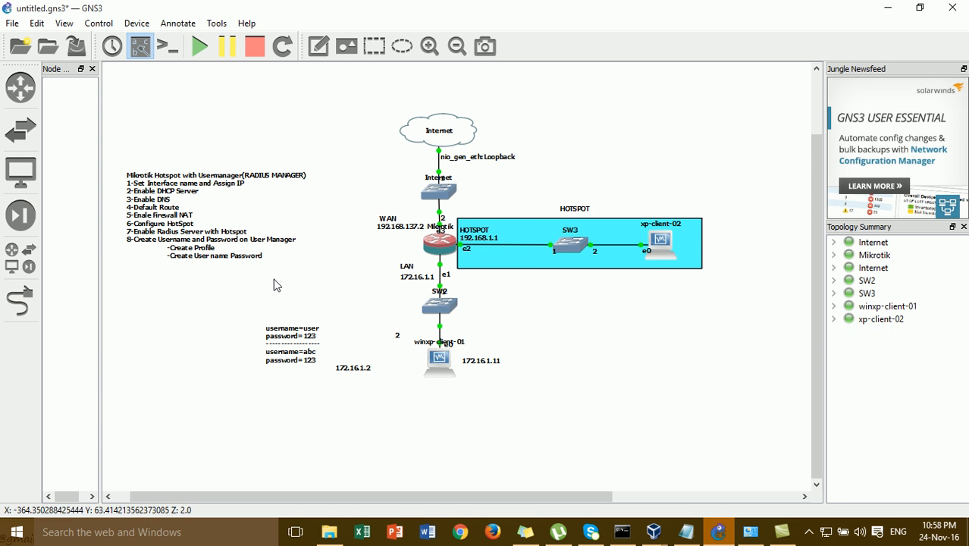
pyautogui.click(20, 258)
pyautogui.moveTo(99, 329); pyautogui.dragTo(171, 328)
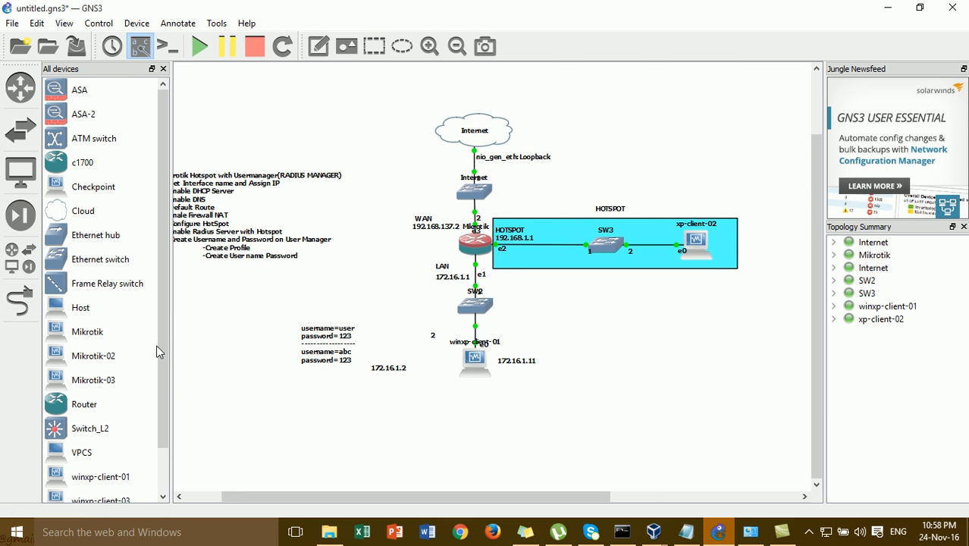
pyautogui.moveTo(114, 379); pyautogui.dragTo(394, 332)
# - Link Mikrotik-03's Ethernet1 to SW2 port 3
pyautogui.click(20, 301)
pyautogui.click(390, 323)
pyautogui.click(405, 348)
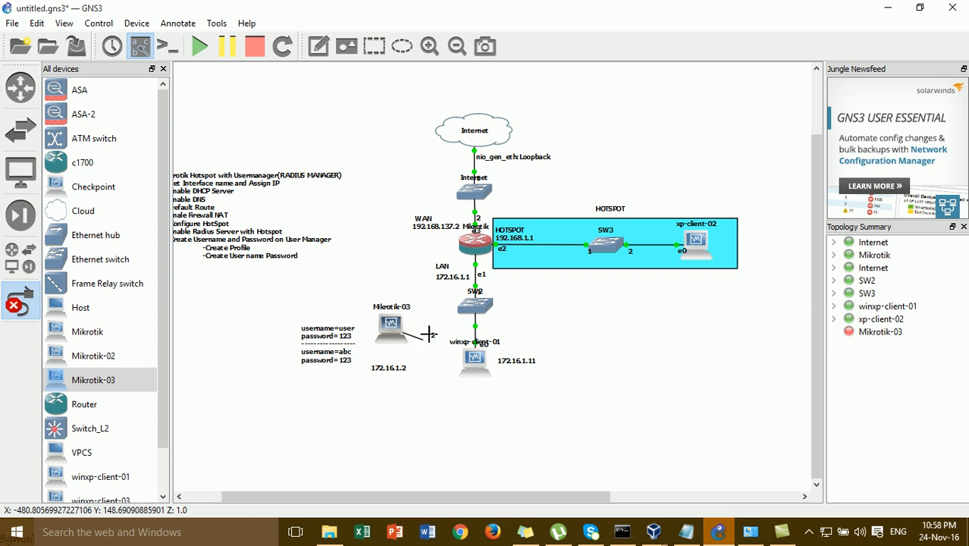
pyautogui.click(474, 305)
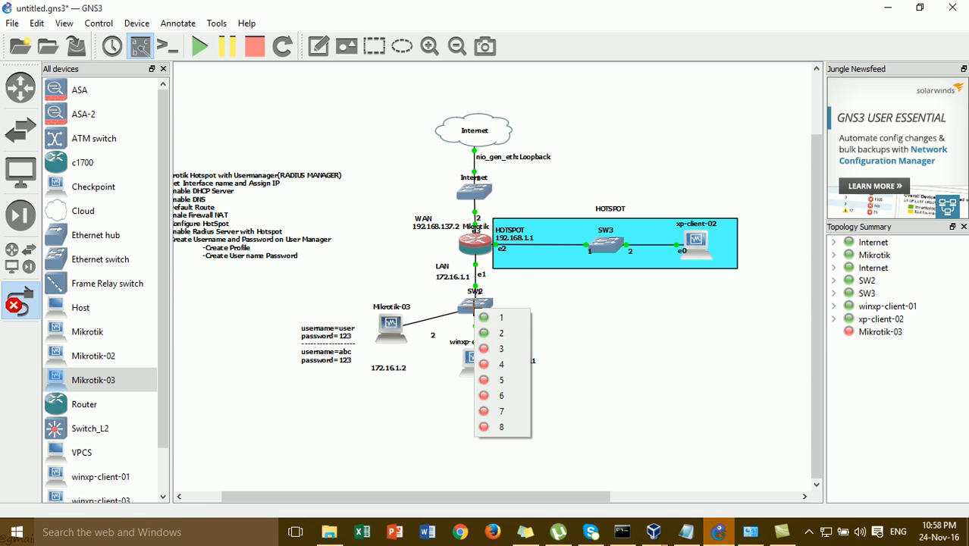
pyautogui.click(501, 364)
pyautogui.press('Escape')
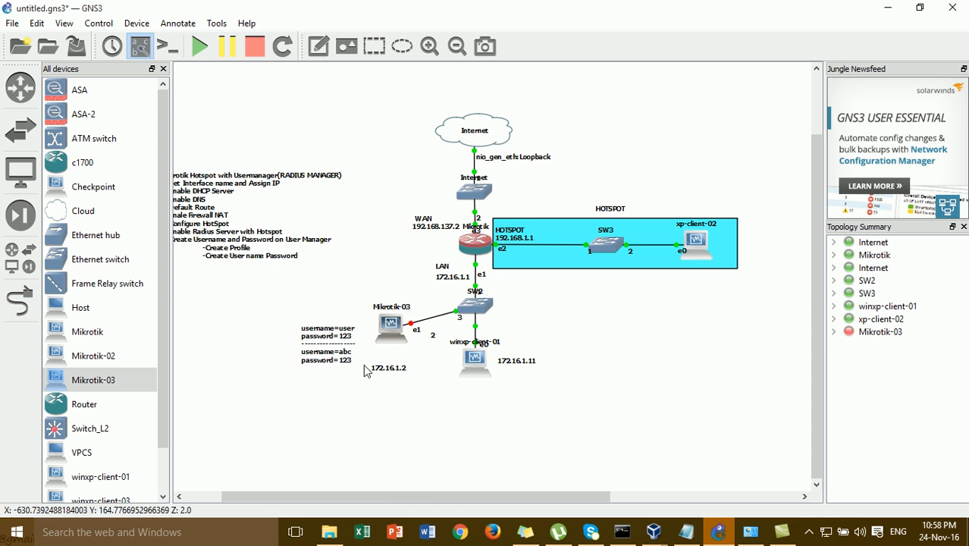
pyautogui.moveTo(395, 334); pyautogui.dragTo(392, 343)
# - Start the Mikrotik-03 node so it boots to the MikroTik 5.18 login prompt
pyautogui.rightClick(392, 343)
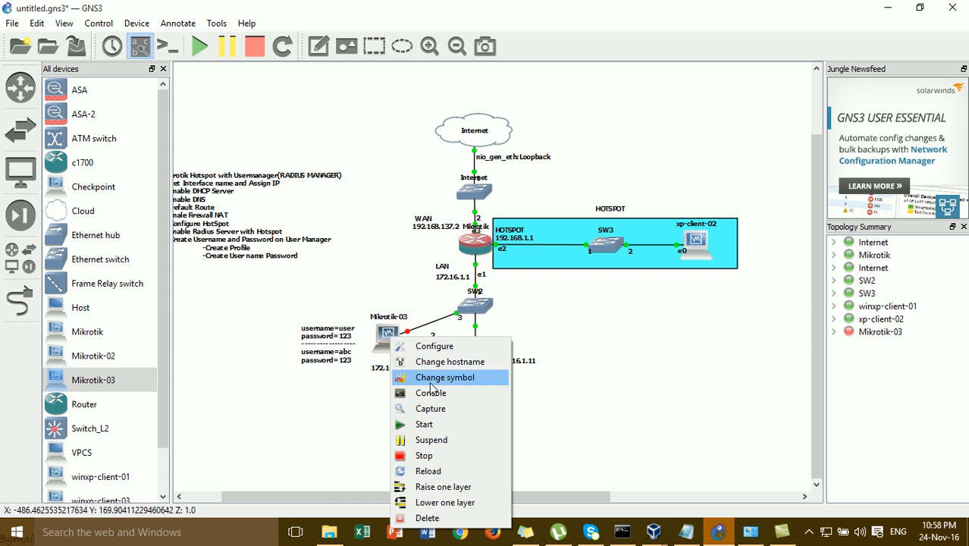
pyautogui.click(445, 425)
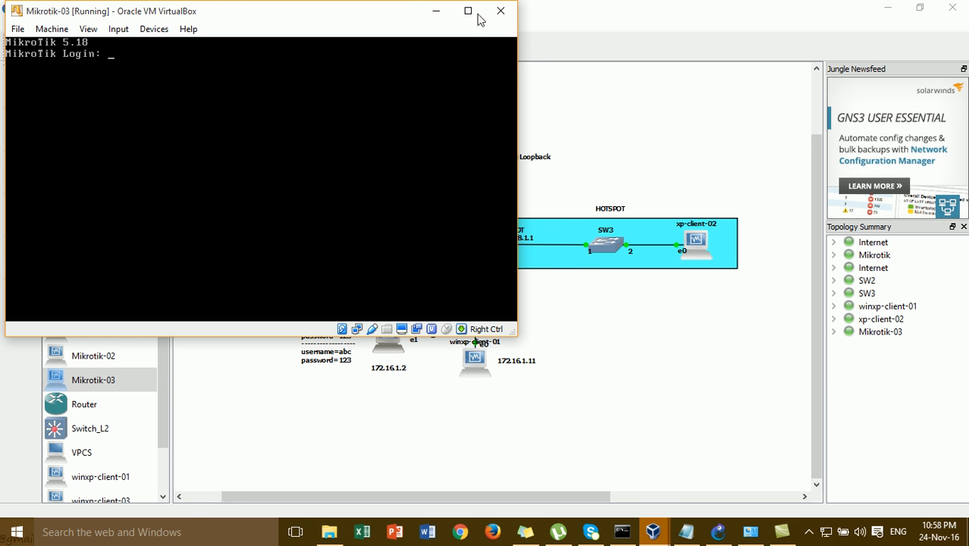
# - Change the Mikrotik-03 node's symbol to the server icon
pyautogui.click(436, 10)
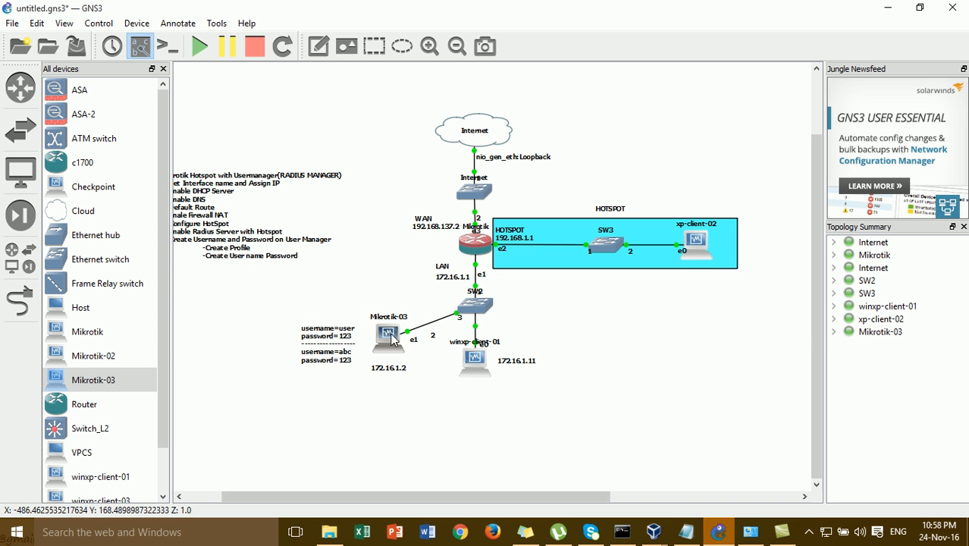
pyautogui.rightClick(385, 332)
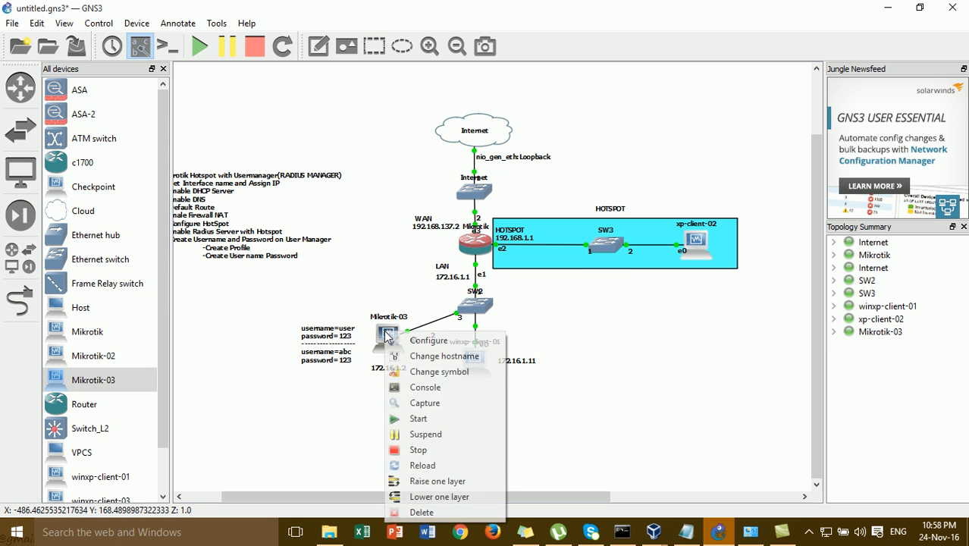
pyautogui.click(453, 381)
pyautogui.click(471, 229)
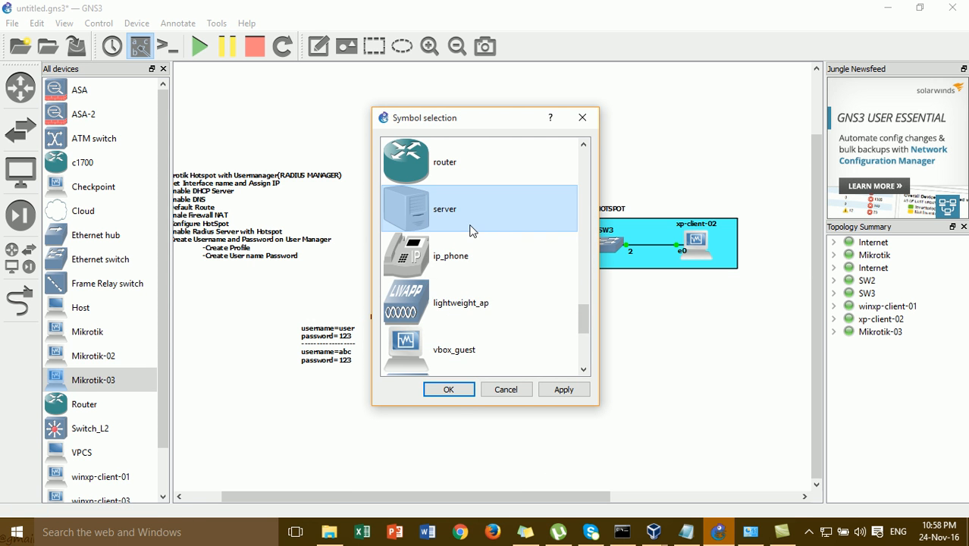
pyautogui.click(448, 390)
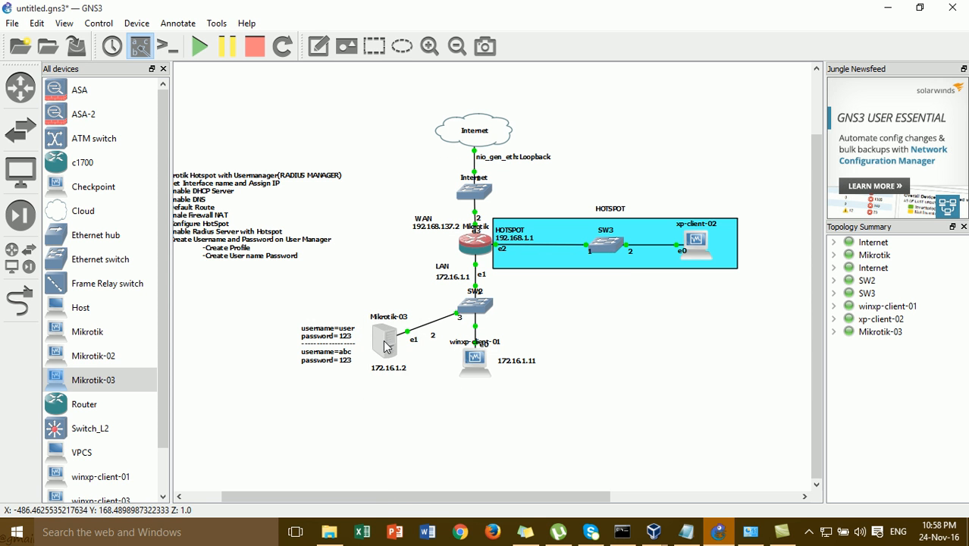
# - Rename the node's hostname to 'RADIUS SERVER'
pyautogui.rightClick(384, 344)
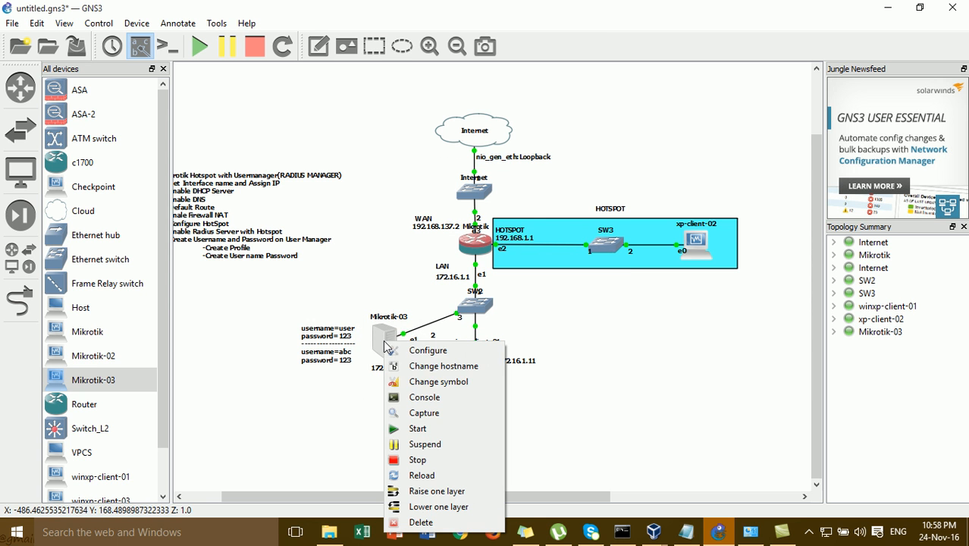
pyautogui.click(427, 367)
pyautogui.write('RADIUS S')
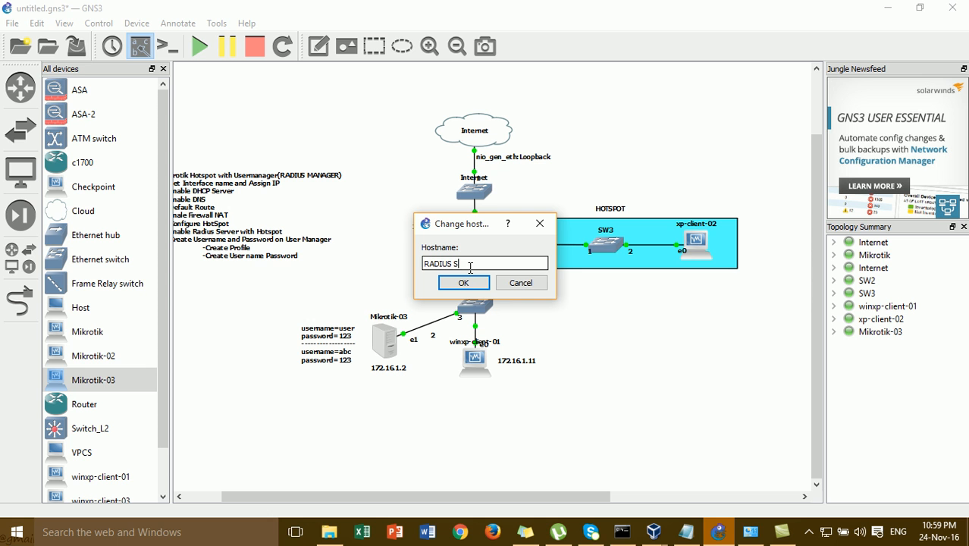
pyautogui.write('ERVER')
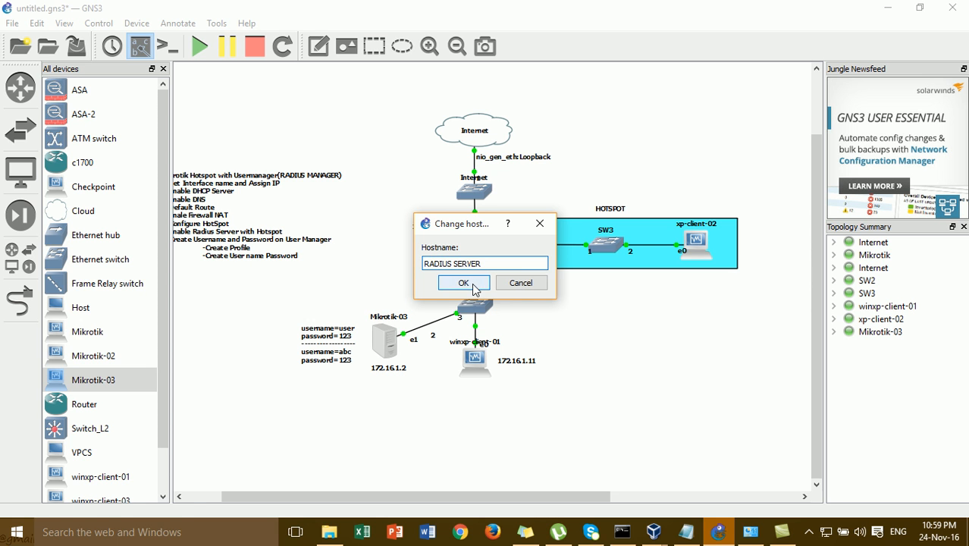
pyautogui.click(476, 285)
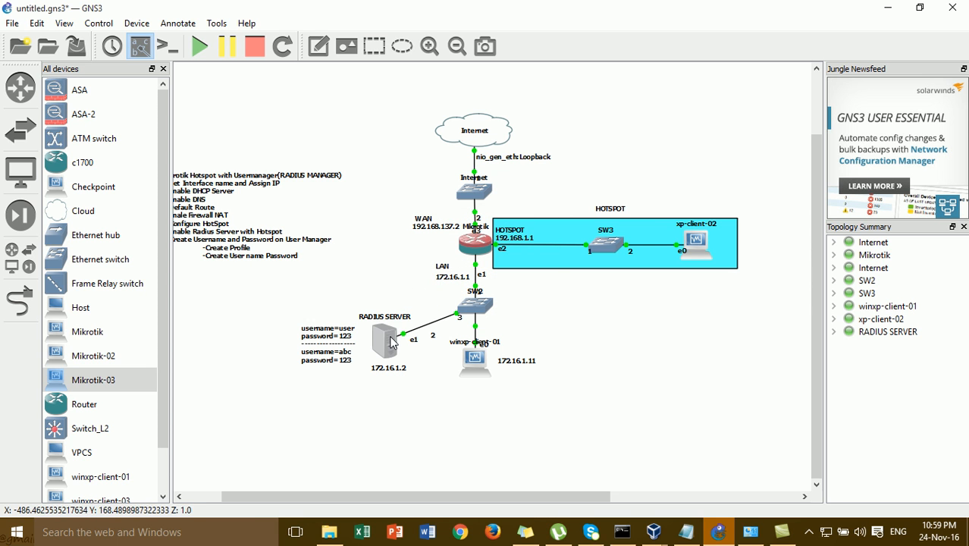
pyautogui.moveTo(391, 343)
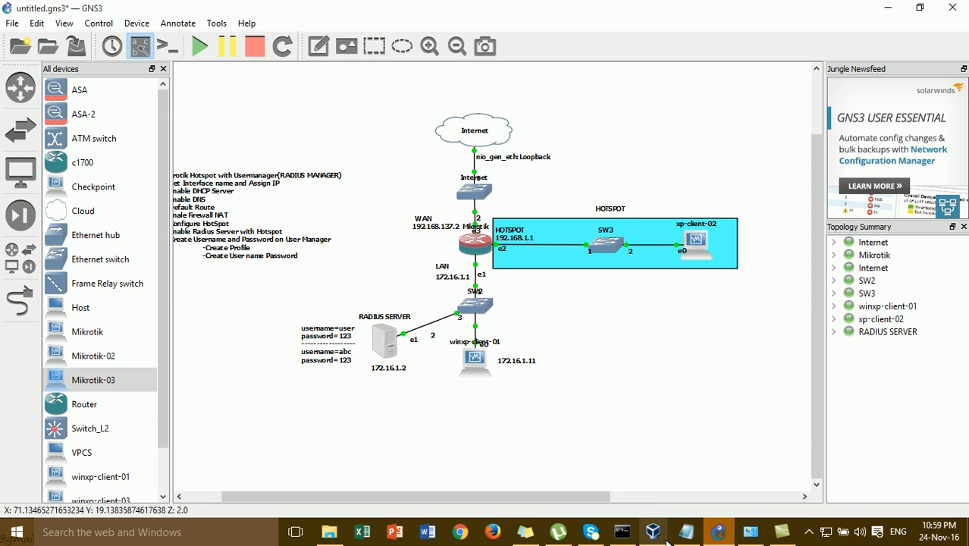
# - Try connecting WinBox to 172.16.1.2 and dismiss the wrong-login error
pyautogui.moveTo(662, 538)
pyautogui.click(649, 515)
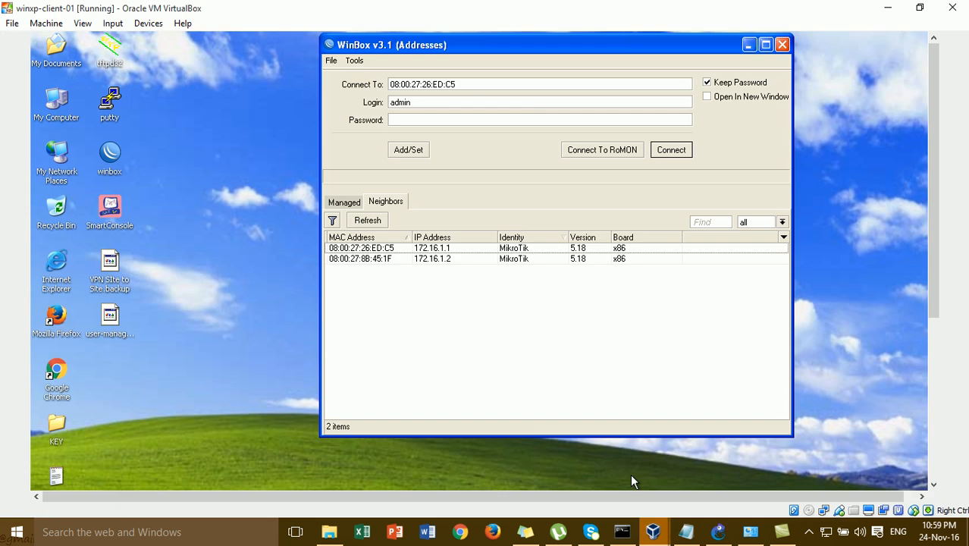
pyautogui.click(451, 253)
pyautogui.click(450, 257)
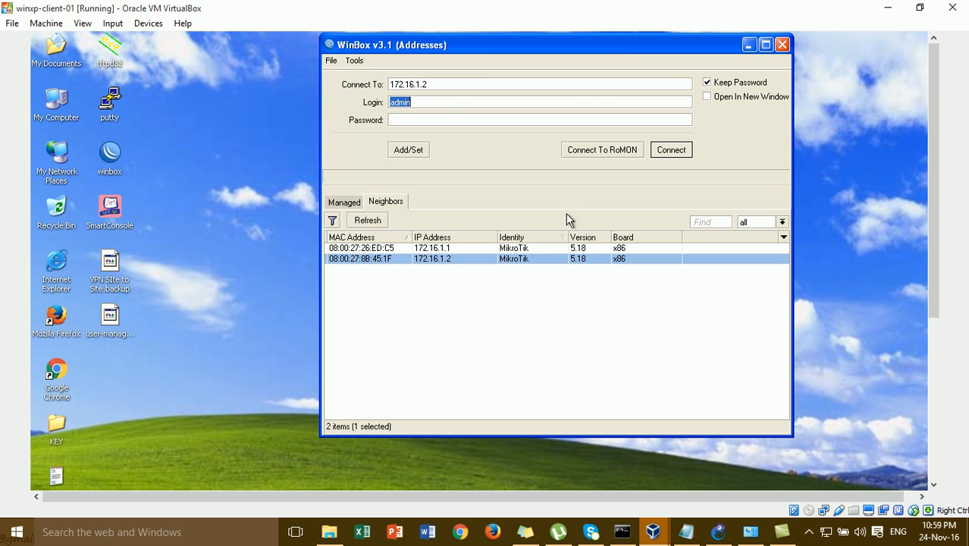
pyautogui.click(687, 152)
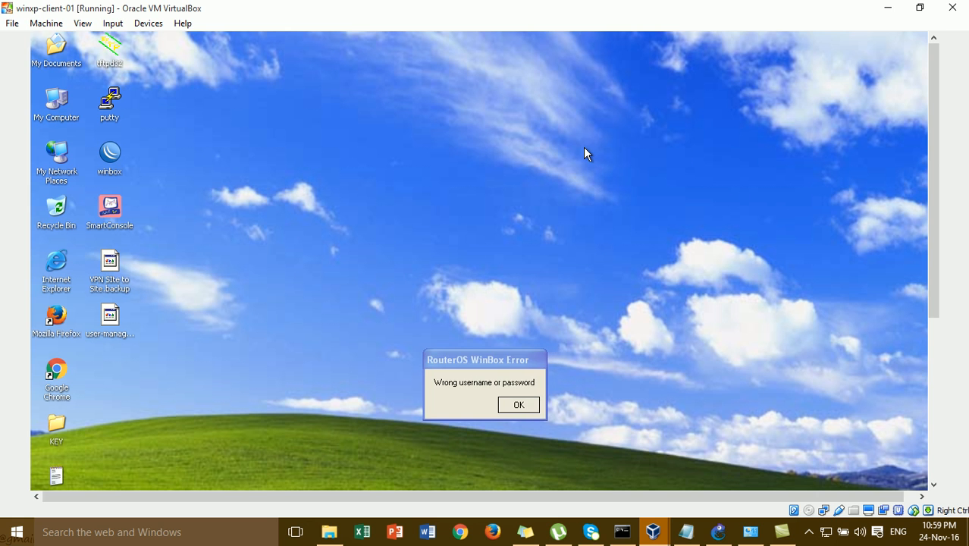
pyautogui.click(519, 403)
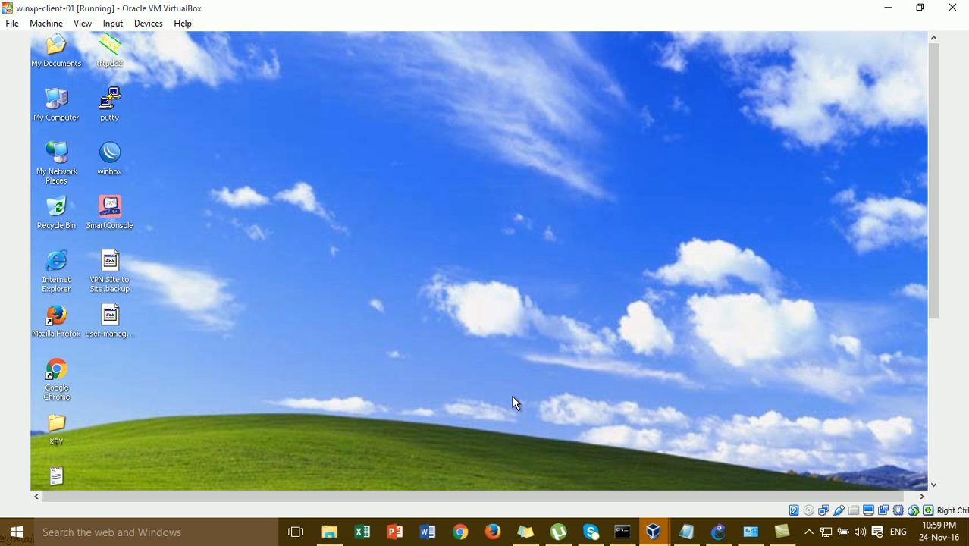
# - Relaunch WinBox and connect to 172.16.1.2, dismissing the missing-licence notice
pyautogui.doubleClick(114, 152)
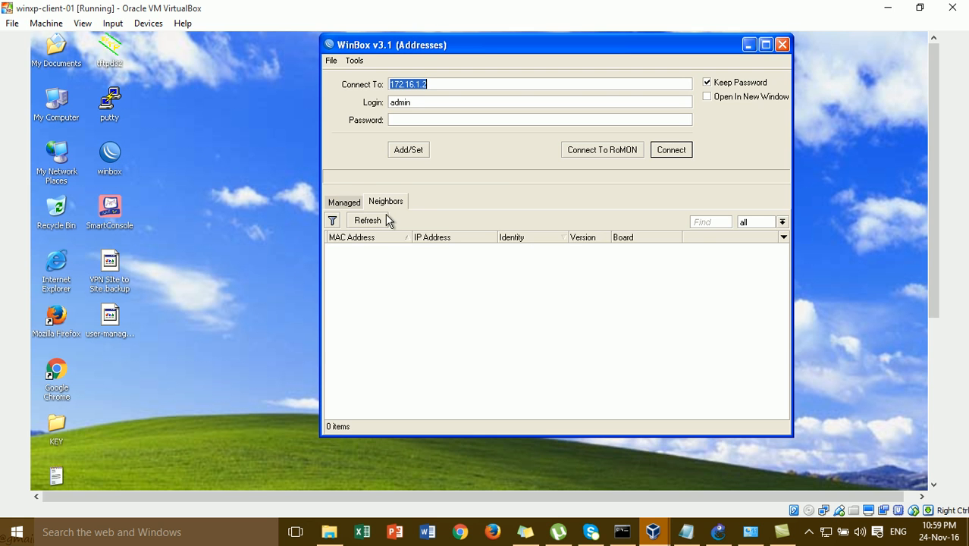
pyautogui.click(433, 259)
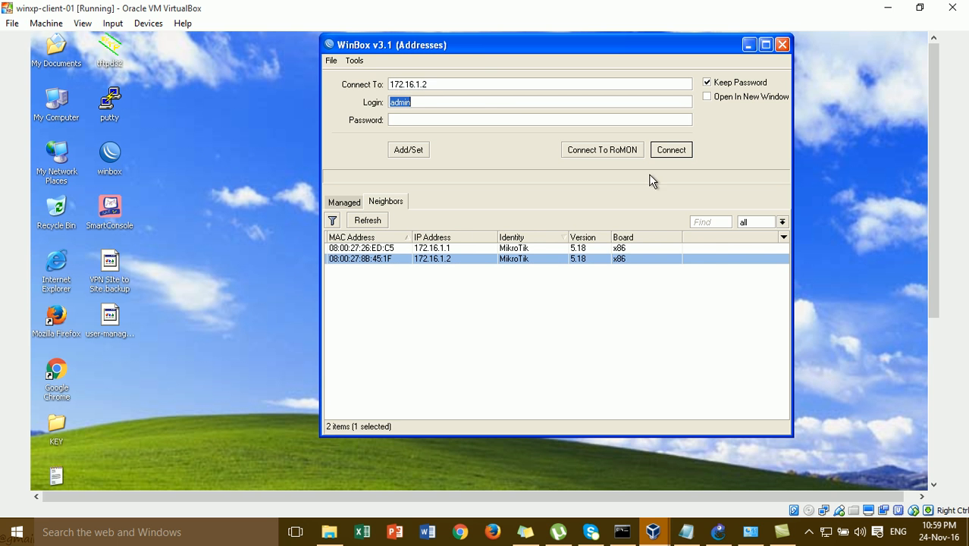
pyautogui.click(494, 118)
pyautogui.click(671, 150)
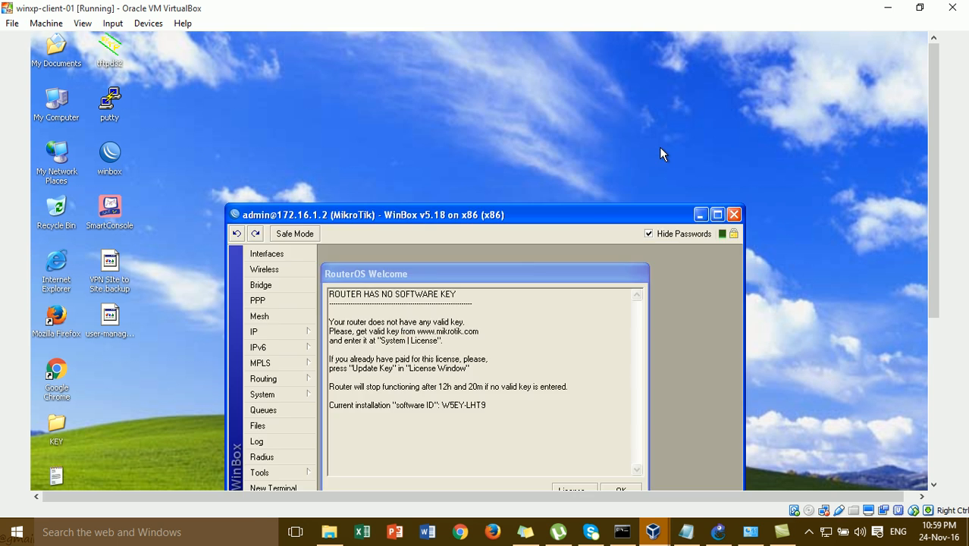
pyautogui.moveTo(558, 229); pyautogui.dragTo(543, 163)
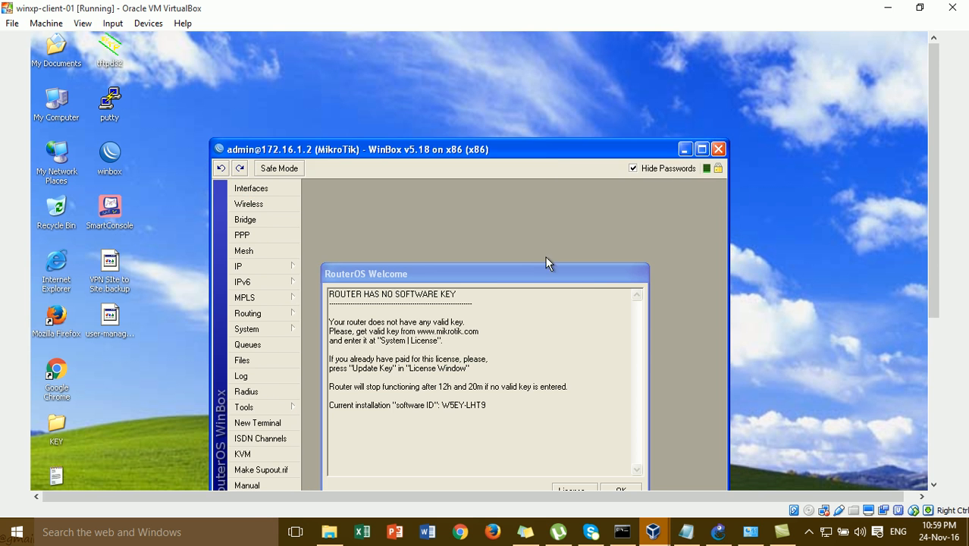
pyautogui.moveTo(544, 270); pyautogui.dragTo(522, 124)
pyautogui.click(599, 345)
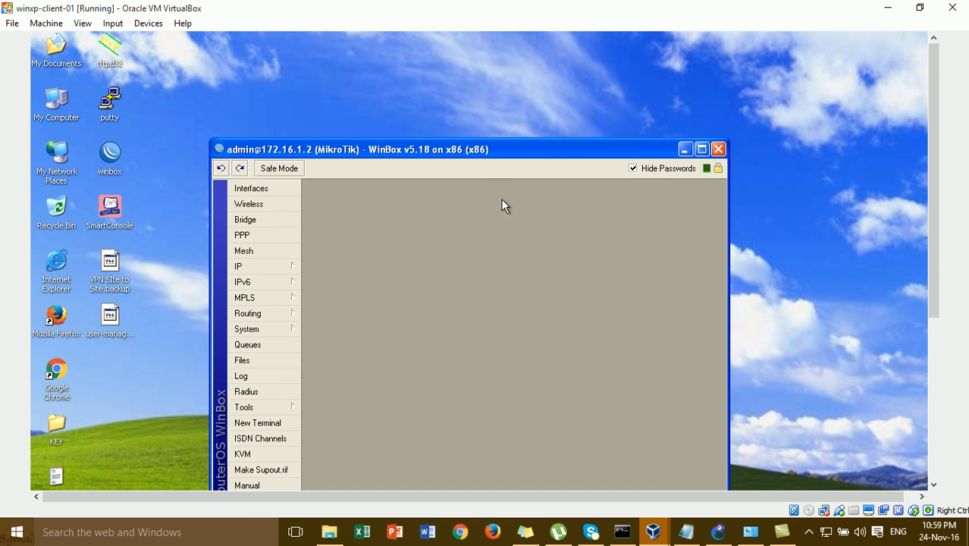
pyautogui.moveTo(476, 147); pyautogui.dragTo(445, 65)
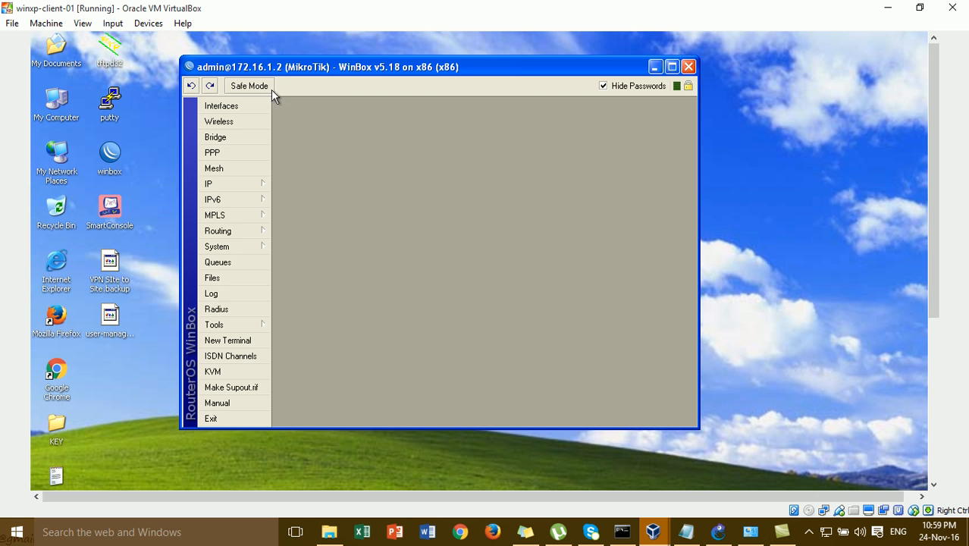
# - Run system reset-configuration in a new terminal and confirm with y
pyautogui.click(246, 343)
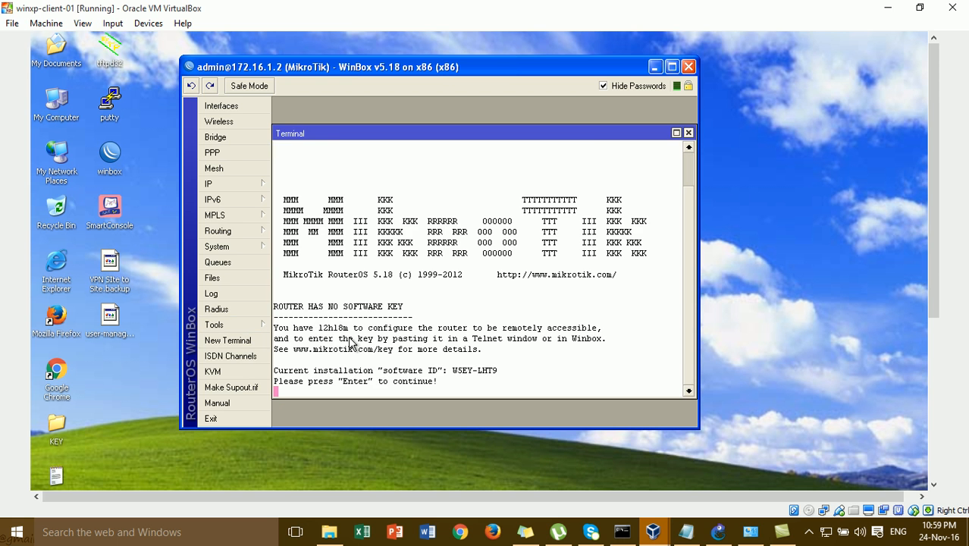
pyautogui.press('Return')
pyautogui.press('Return')
pyautogui.press('Return')
pyautogui.press('Return')
pyautogui.write('re')
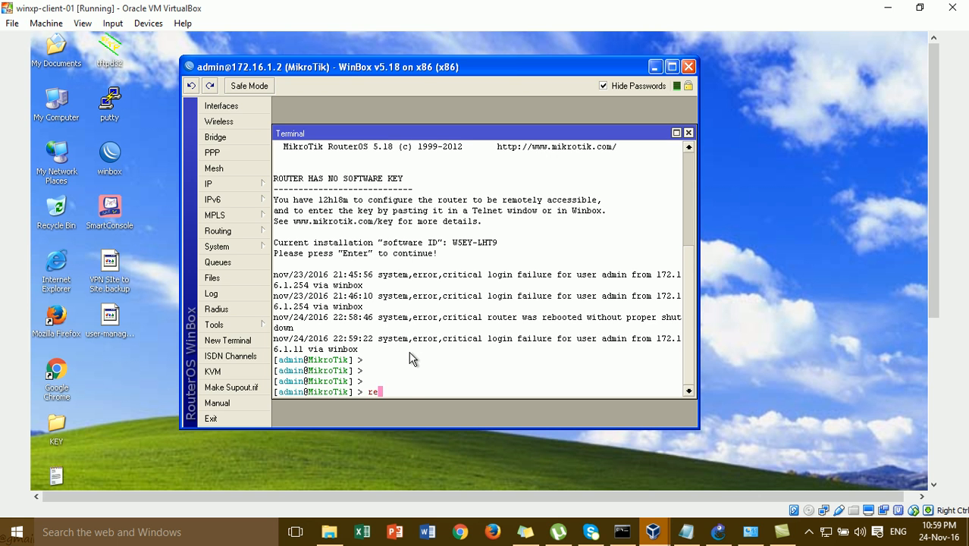
pyautogui.write('stem reset-configuration')
pyautogui.press('Return')
pyautogui.write('y')
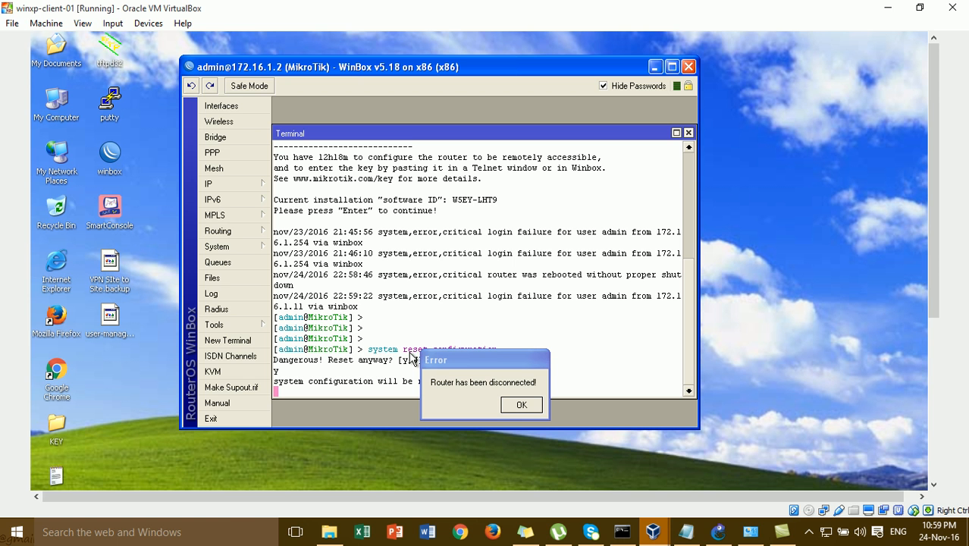
pyautogui.click(724, 532)
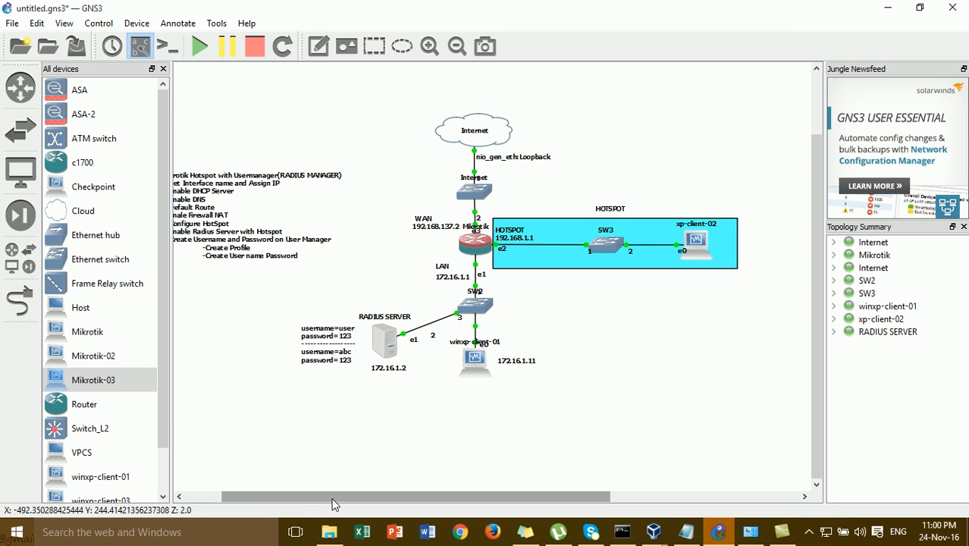
# - Dismiss the disconnect error and try reaching the reset router by MAC 08:00:27:8B:45:1F; the login is rejected
pyautogui.moveTo(336, 504); pyautogui.dragTo(314, 483)
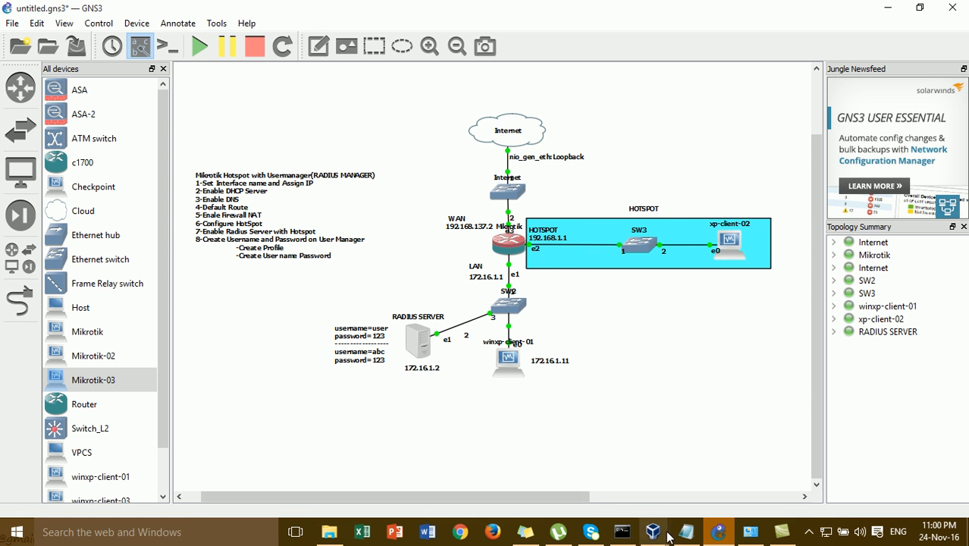
pyautogui.moveTo(666, 538)
pyautogui.click(584, 429)
pyautogui.click(529, 403)
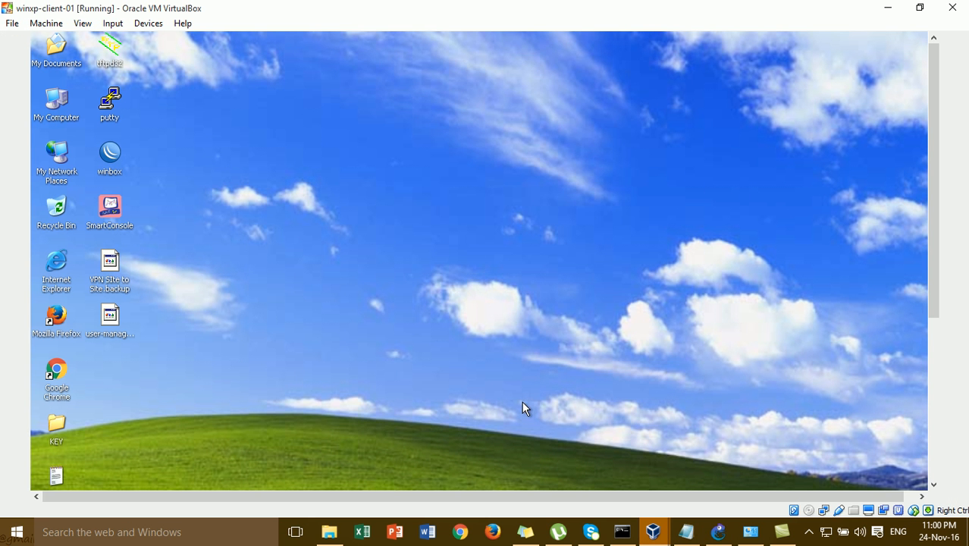
pyautogui.doubleClick(107, 151)
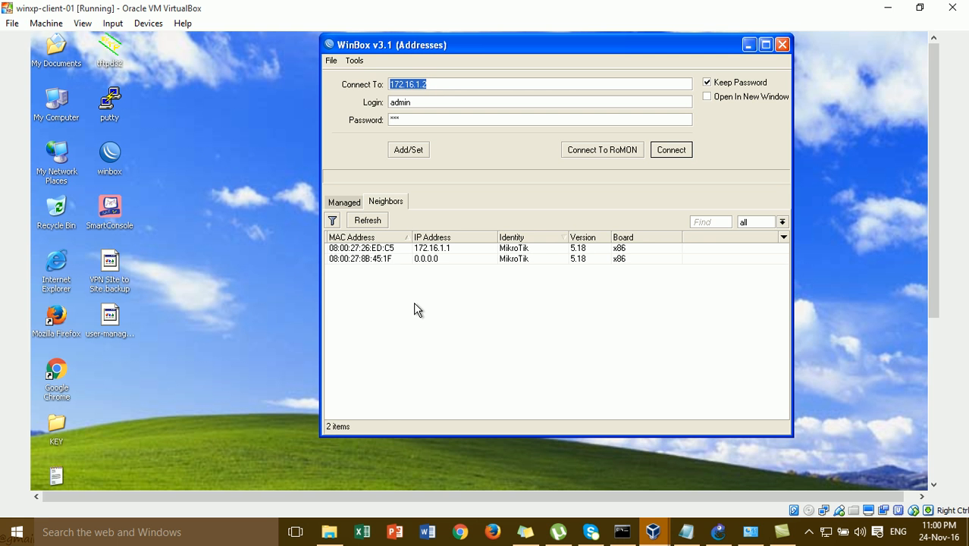
pyautogui.click(388, 259)
pyautogui.click(673, 158)
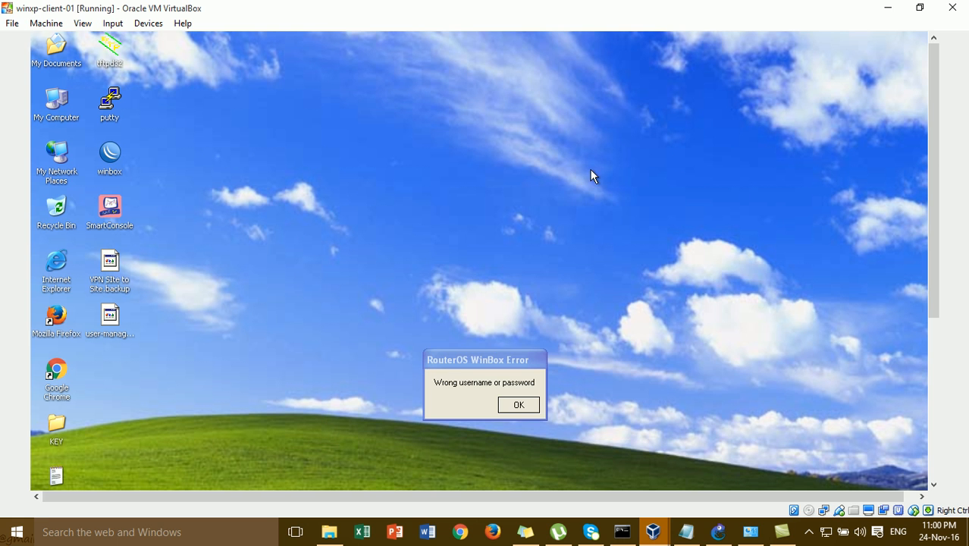
pyautogui.click(520, 406)
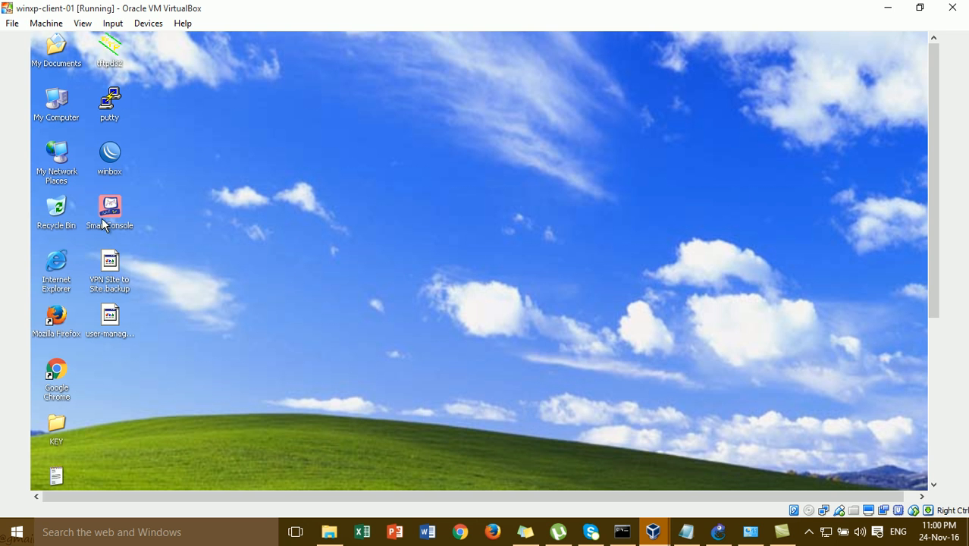
# - Connect to the router at MAC 08:00:27:8B:45:1F again with the stored password cleared
pyautogui.doubleClick(111, 157)
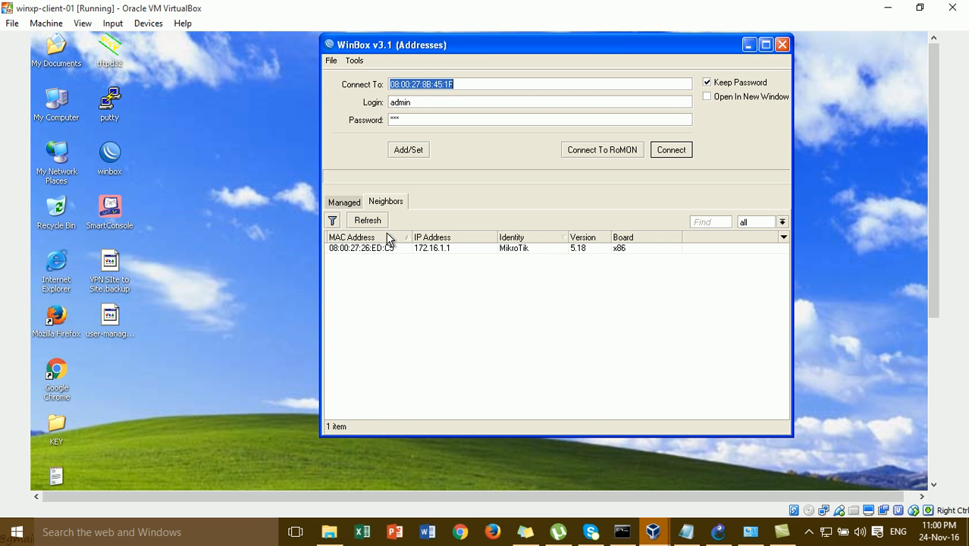
pyautogui.click(386, 260)
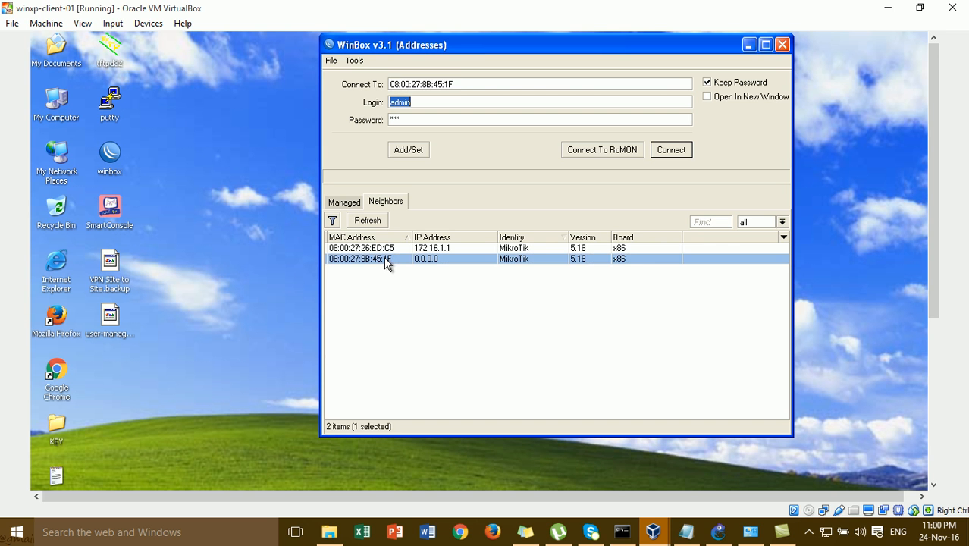
pyautogui.click(427, 121)
pyautogui.click(666, 149)
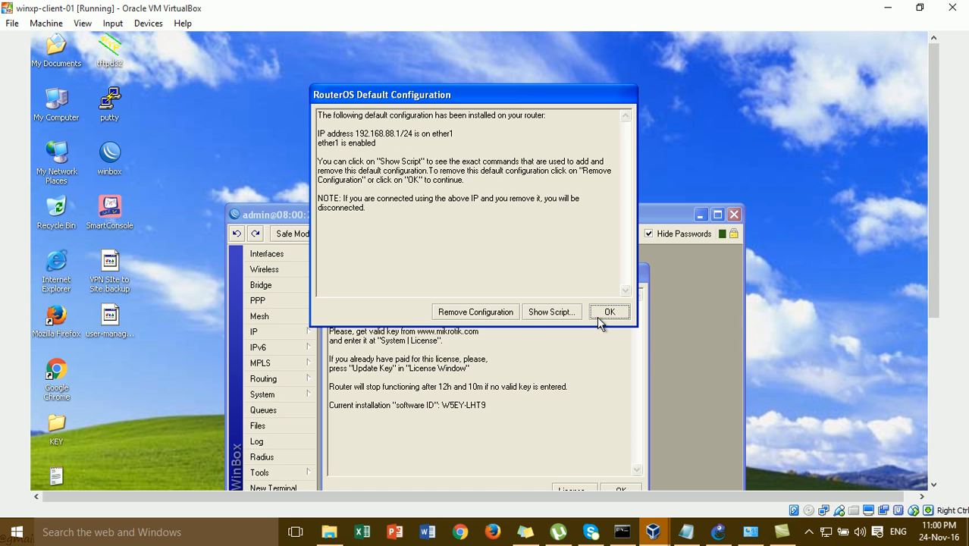
# - Remove the router's default configuration and dismiss the missing licence notice
pyautogui.click(498, 313)
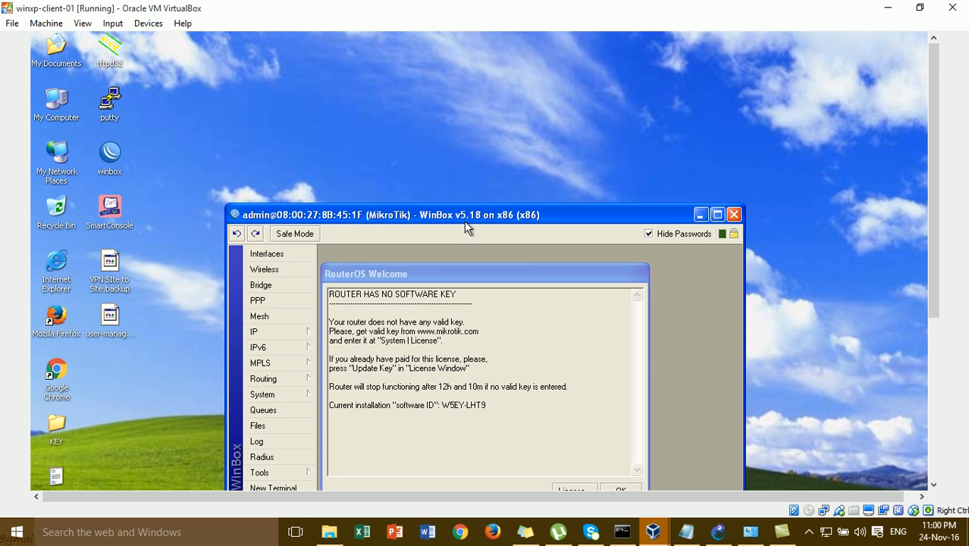
pyautogui.moveTo(467, 223); pyautogui.dragTo(446, 125)
pyautogui.moveTo(474, 275); pyautogui.dragTo(450, 148)
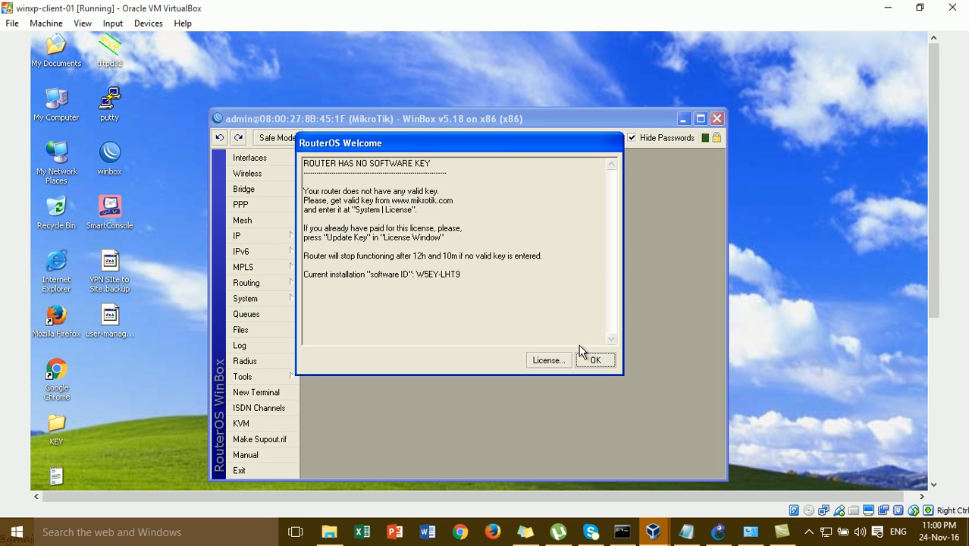
pyautogui.click(591, 360)
pyautogui.moveTo(414, 120); pyautogui.dragTo(390, 92)
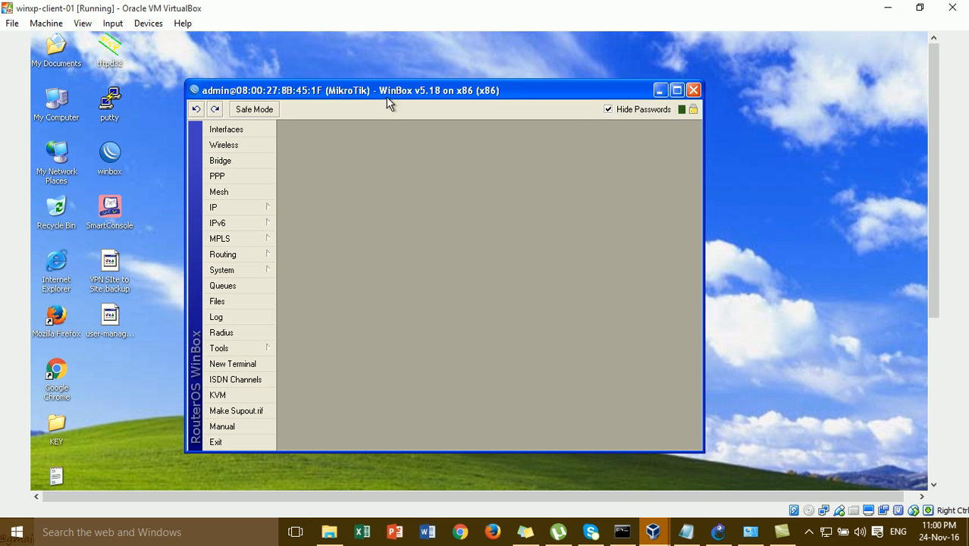
# - Set the router identity to RADIUS SERVER under System > Identity
pyautogui.click(248, 271)
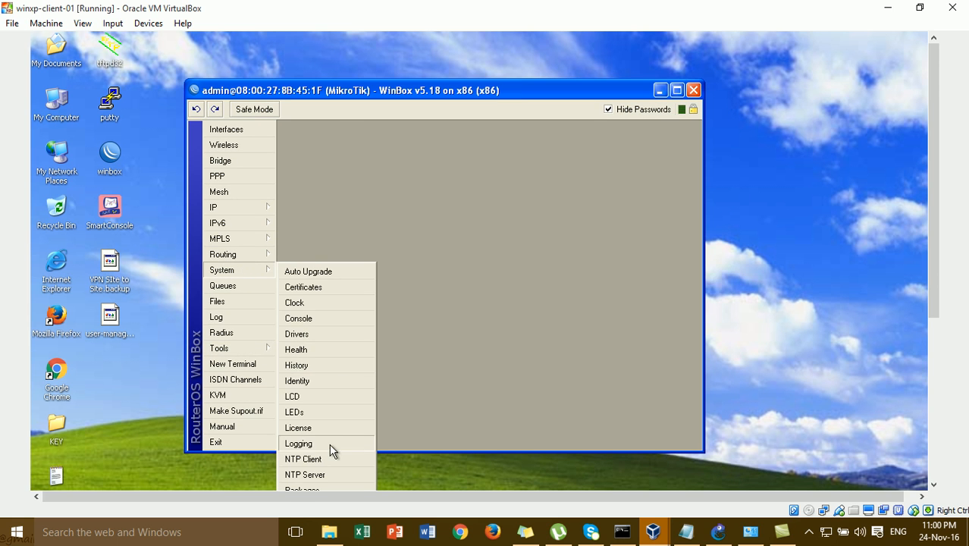
pyautogui.click(319, 382)
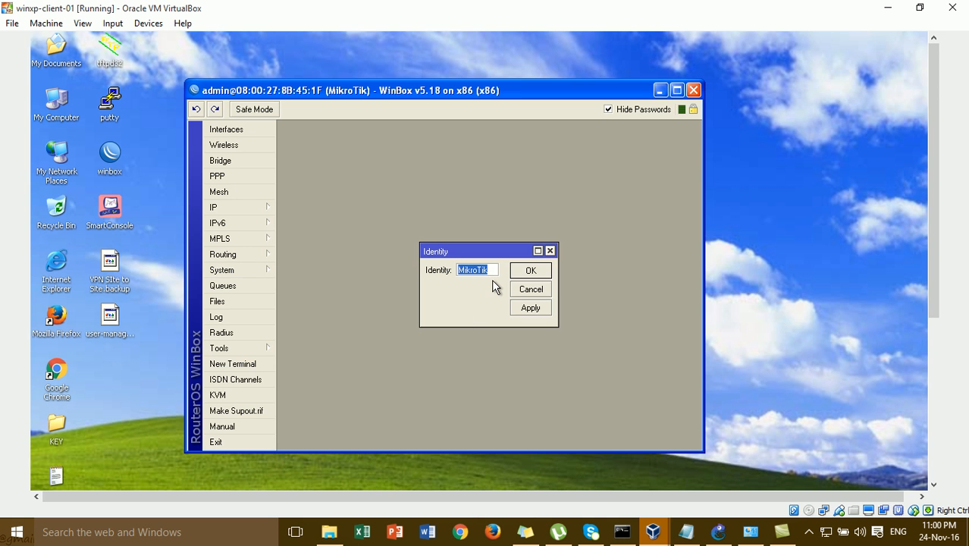
pyautogui.write('RA')
pyautogui.write('DIUS SERVER')
pyautogui.click(541, 272)
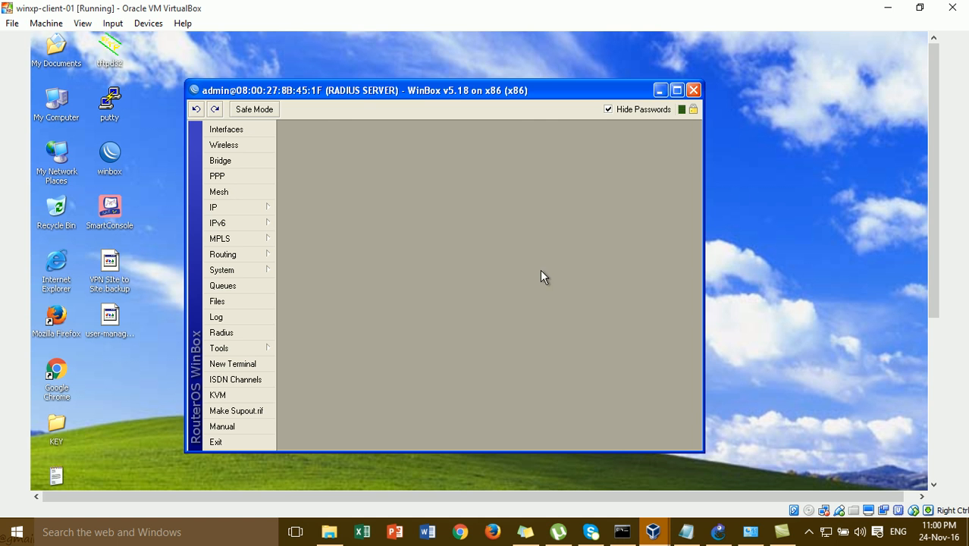
# - Rename interface ether2 to ether2-LAN
pyautogui.click(250, 130)
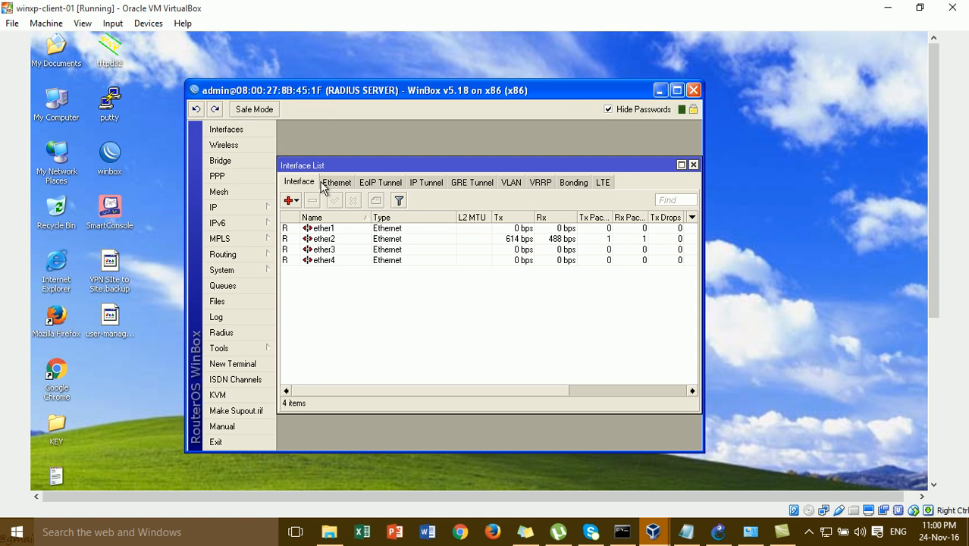
pyautogui.click(346, 249)
pyautogui.doubleClick(356, 239)
pyautogui.click(457, 188)
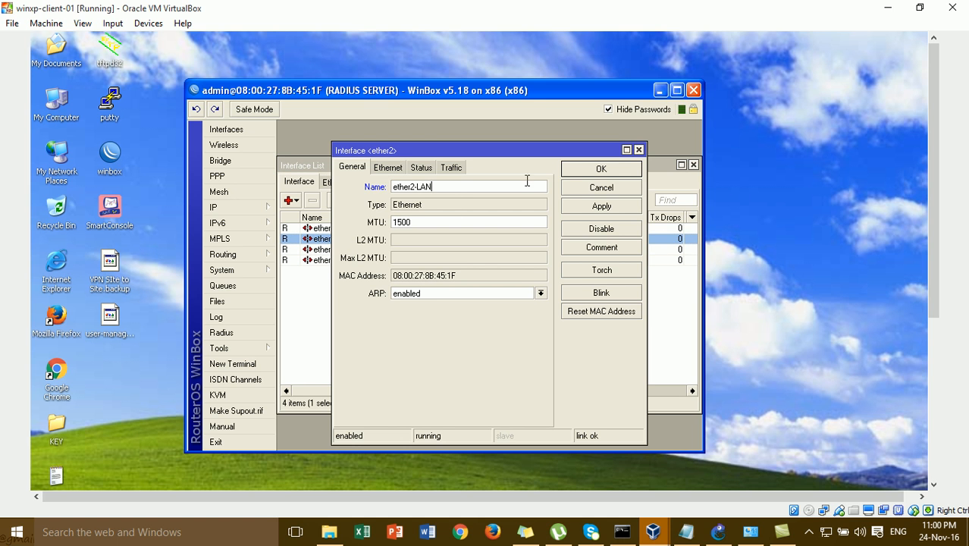
pyautogui.click(573, 209)
pyautogui.click(600, 171)
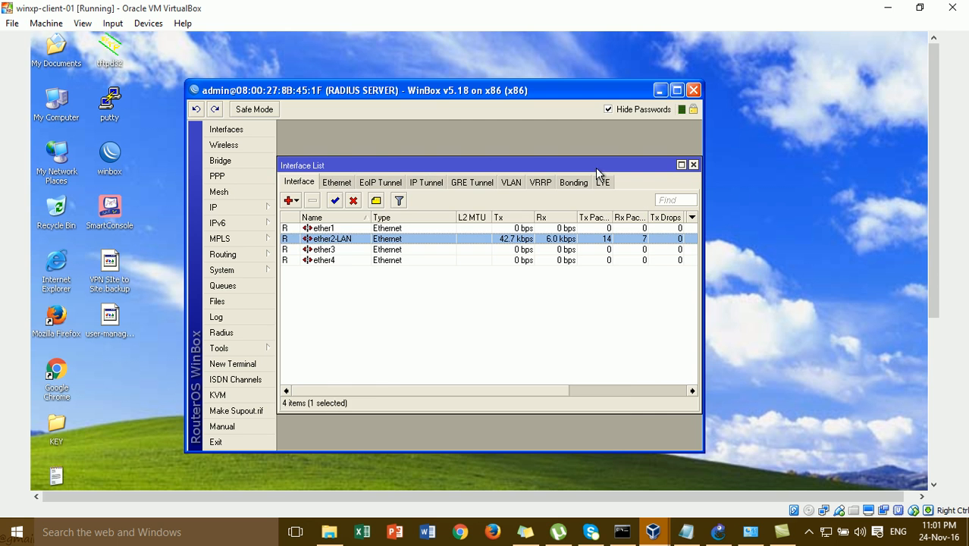
# - Add IP address 172.16.1.2/24 on ether2-LAN and close the Address List
pyautogui.click(264, 209)
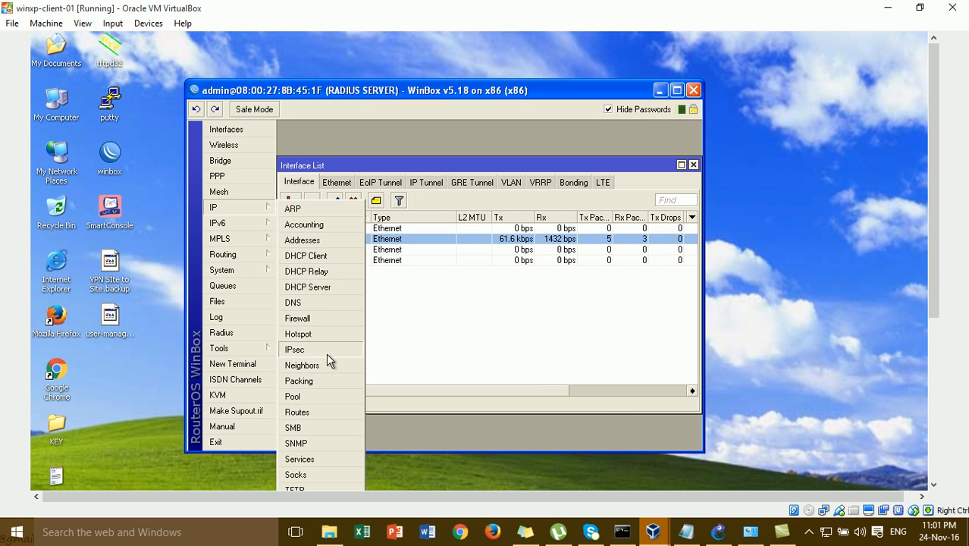
pyautogui.click(326, 239)
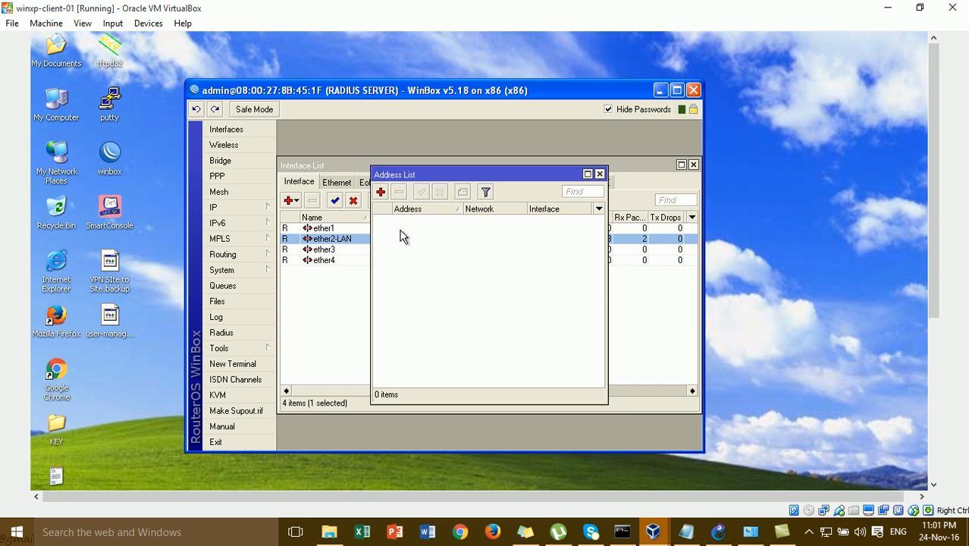
pyautogui.click(381, 192)
pyautogui.write('172.16.1.')
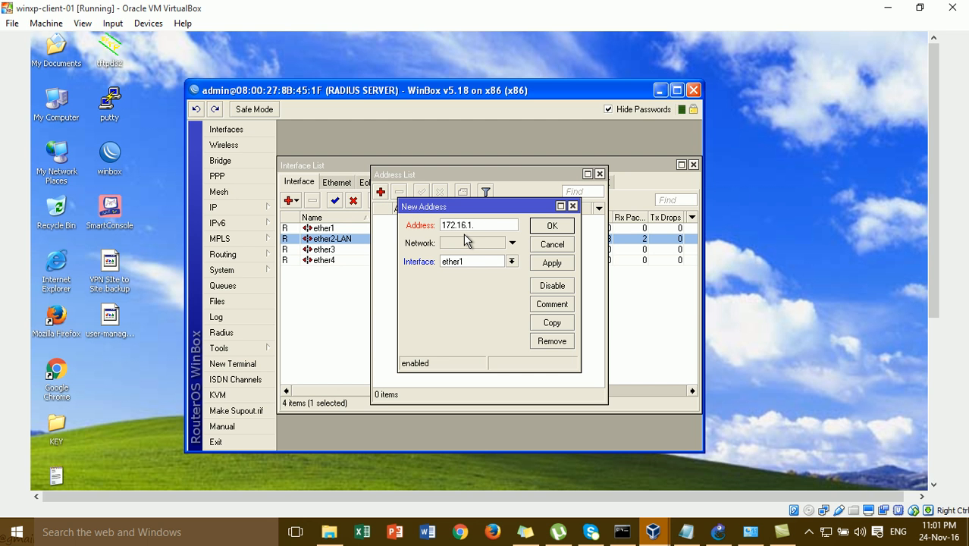
pyautogui.write('2/24')
pyautogui.click(512, 261)
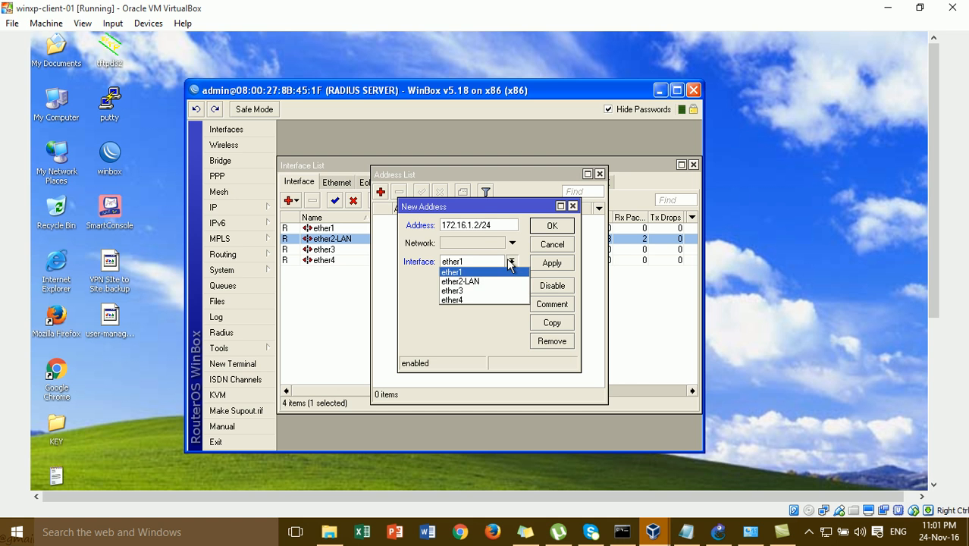
pyautogui.click(509, 279)
pyautogui.click(552, 265)
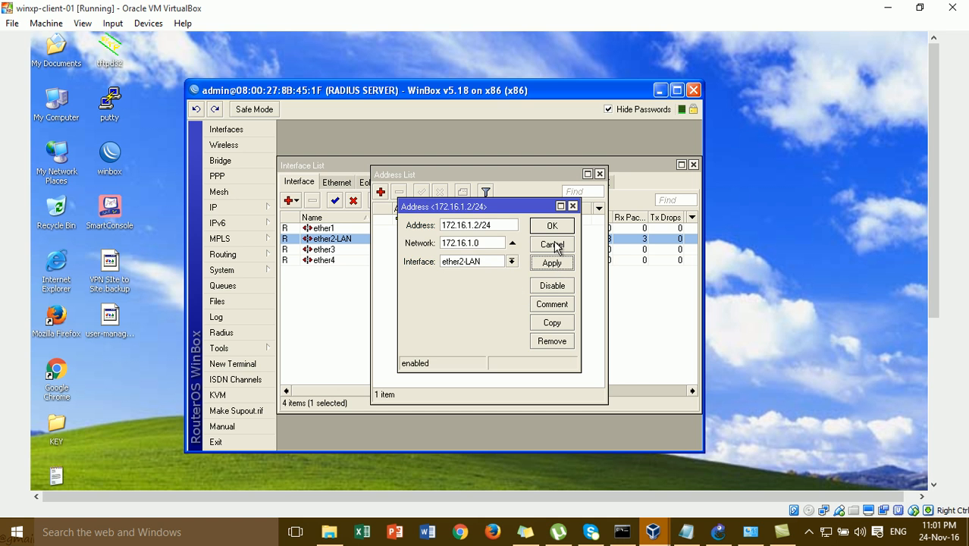
pyautogui.click(561, 228)
pyautogui.click(600, 174)
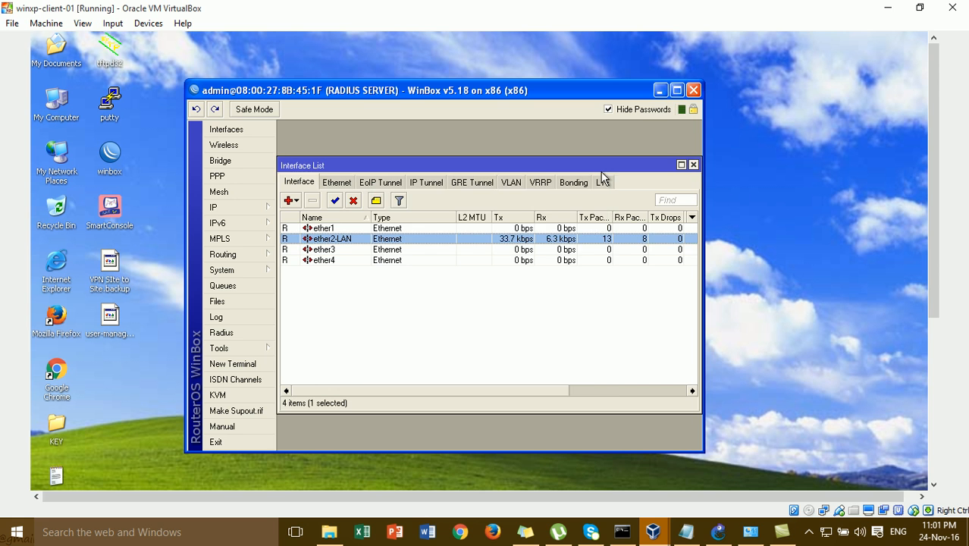
pyautogui.click(256, 368)
pyautogui.press('Return')
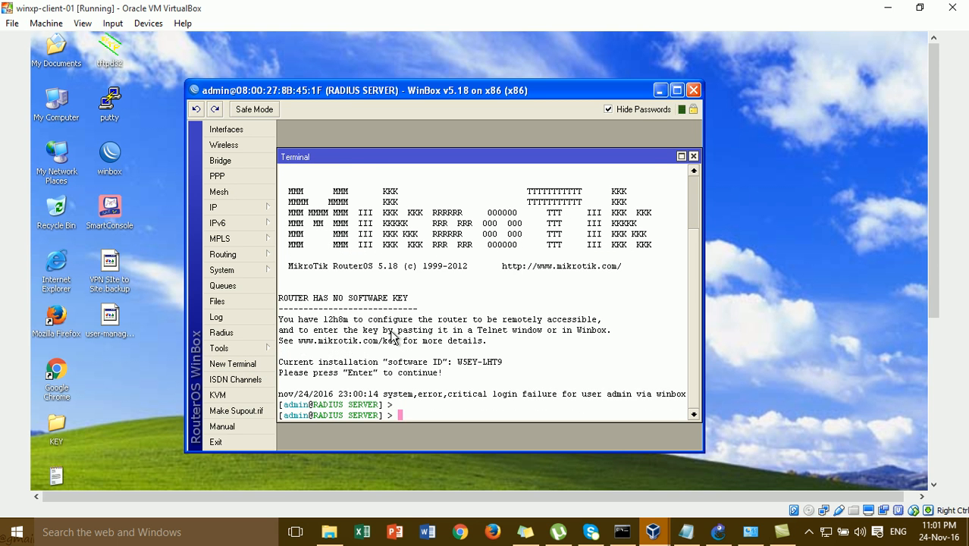
pyautogui.write('pping 172,16,1')
pyautogui.press('BackSpace')
pyautogui.press('BackSpace')
pyautogui.press('BackSpace')
pyautogui.press('BackSpace')
pyautogui.press('BackSpace')
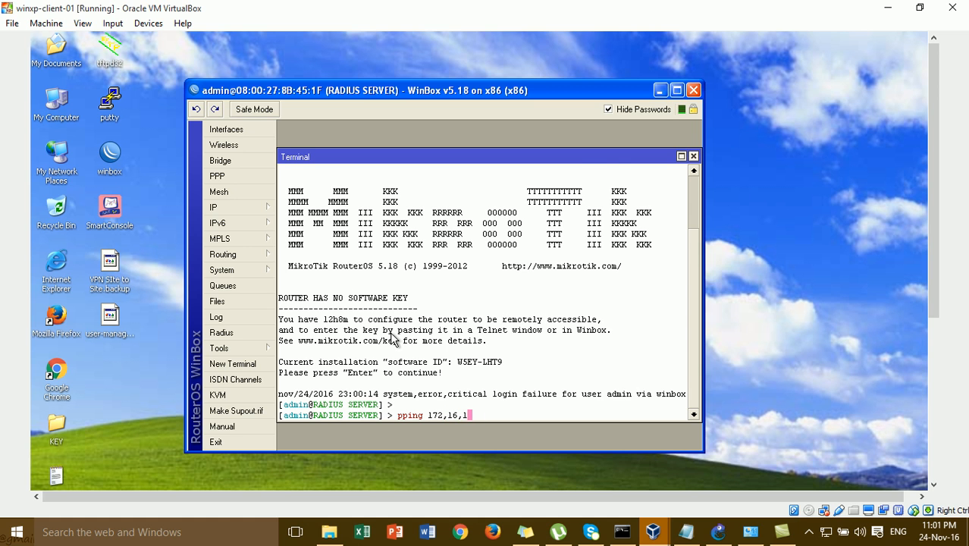
pyautogui.write('.16.1.1')
pyautogui.press('Return')
pyautogui.press('Up')
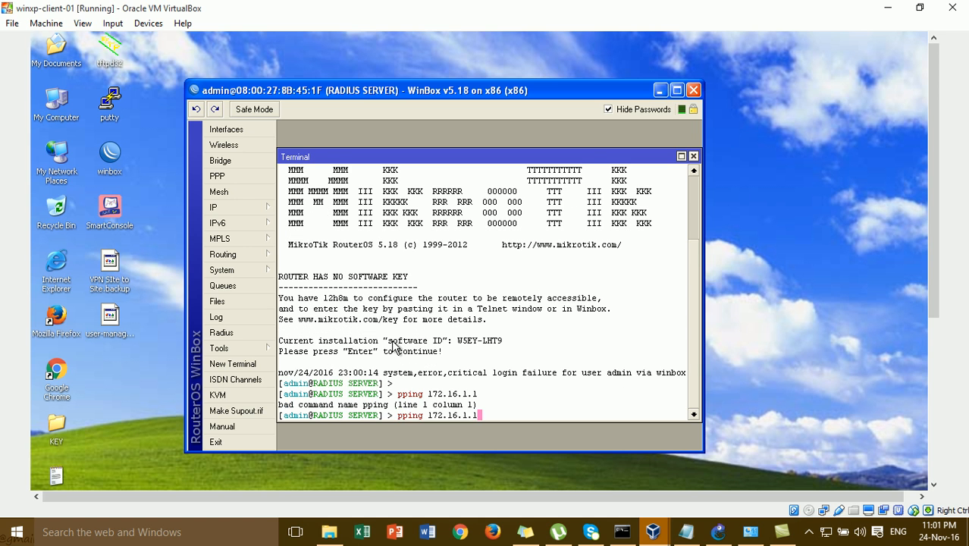
pyautogui.press('BackSpace')
pyautogui.press('BackSpace')
pyautogui.press('BackSpace')
pyautogui.press('BackSpace')
pyautogui.press('BackSpace')
pyautogui.press('BackSpace')
pyautogui.press('BackSpace')
pyautogui.press('BackSpace')
pyautogui.press('BackSpace')
pyautogui.press('BackSpace')
pyautogui.press('BackSpace')
pyautogui.press('BackSpace')
pyautogui.press('BackSpace')
pyautogui.press('BackSpace')
pyautogui.press('BackSpace')
pyautogui.press('BackSpace')
pyautogui.write('ping 172.16.1.1')
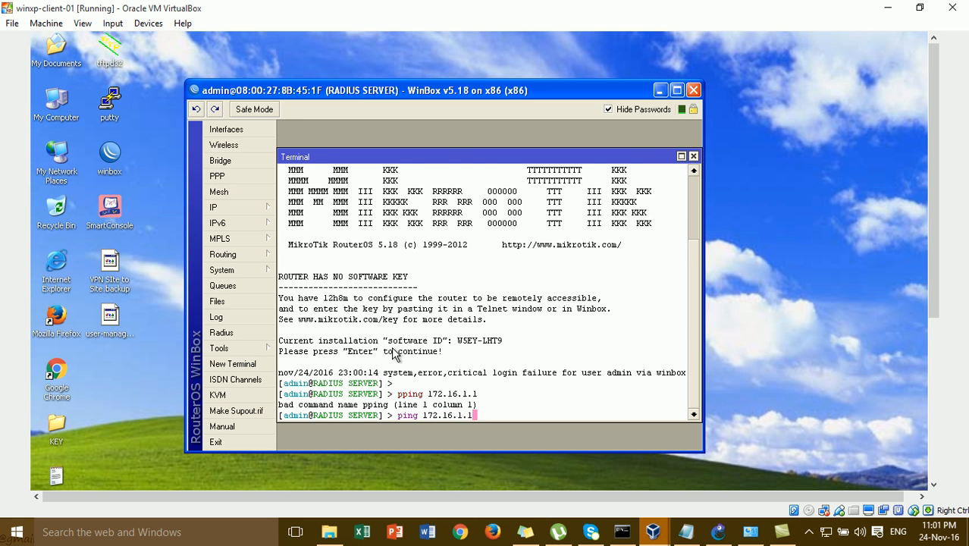
pyautogui.press('Return')
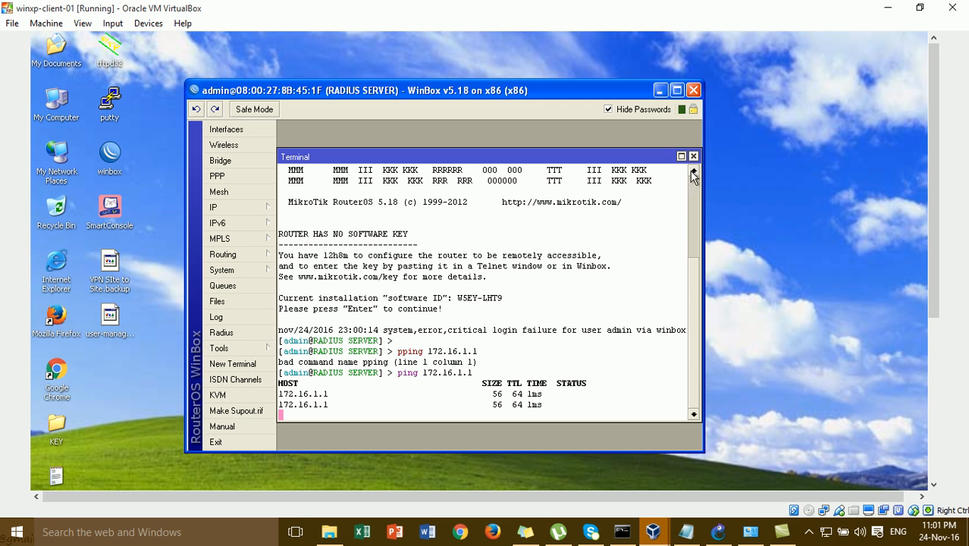
pyautogui.click(694, 157)
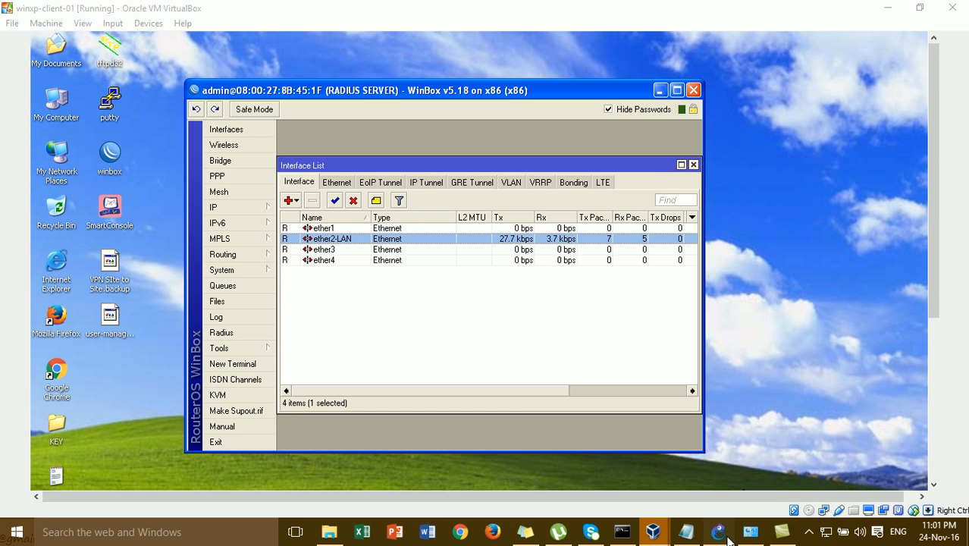
# - Check the GNS3 topology, then return to the XP client VM and close the WinBox session
pyautogui.click(719, 531)
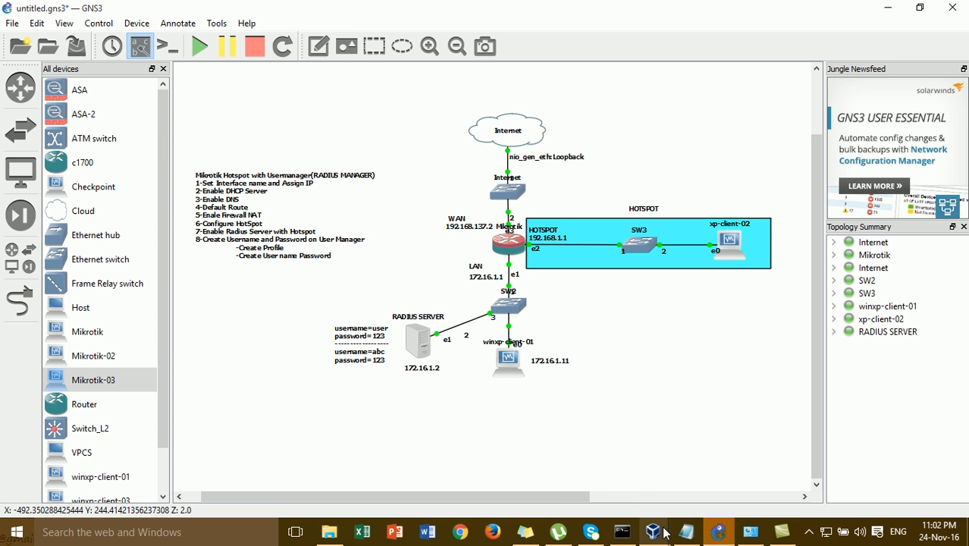
pyautogui.moveTo(654, 531)
pyautogui.click(624, 456)
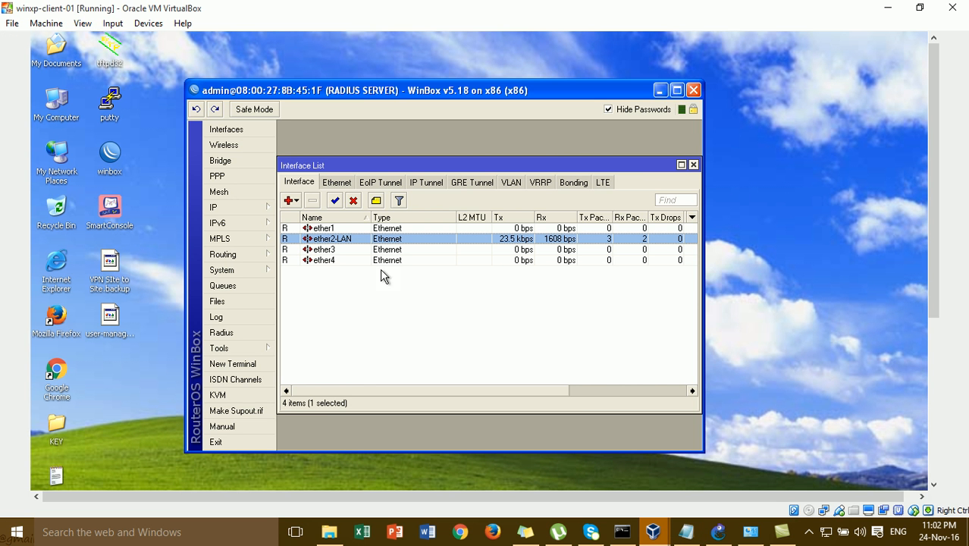
pyautogui.click(693, 91)
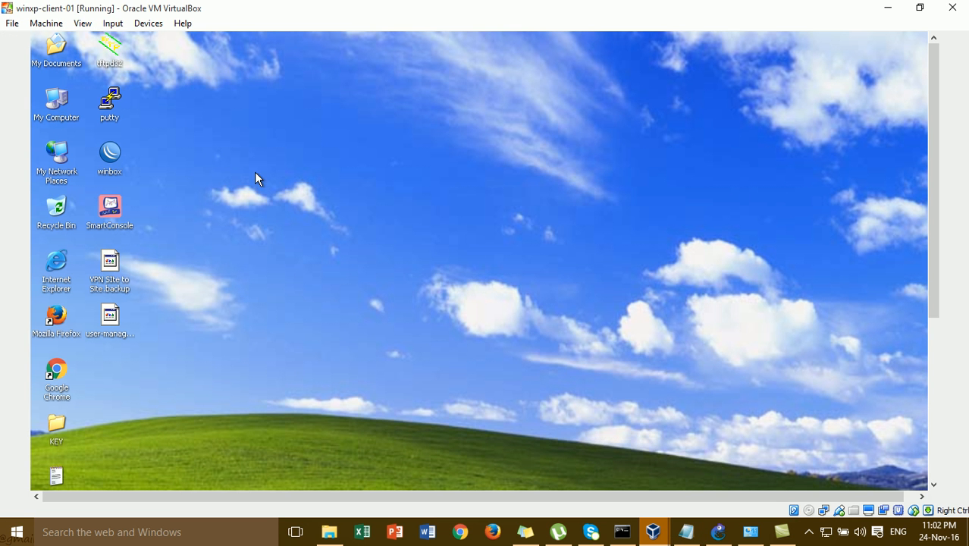
# - Log in to RADIUS SERVER at 172.16.1.2 from WinBox Neighbors and dismiss the licence notice
pyautogui.doubleClick(110, 154)
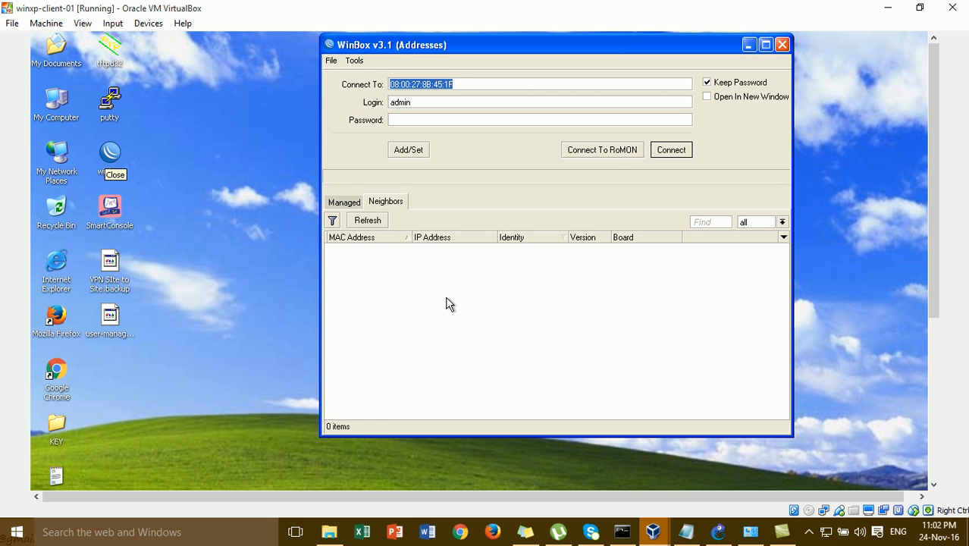
pyautogui.click(515, 261)
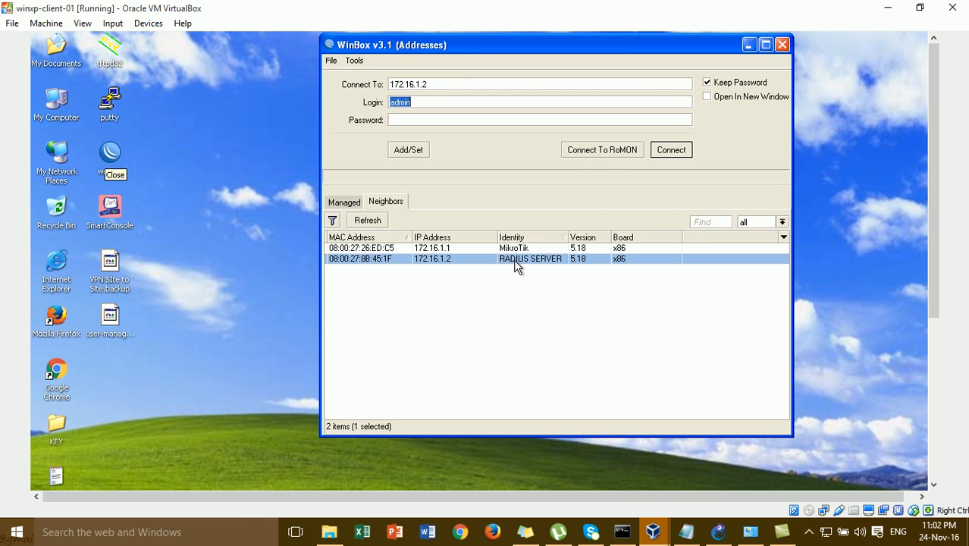
pyautogui.click(657, 152)
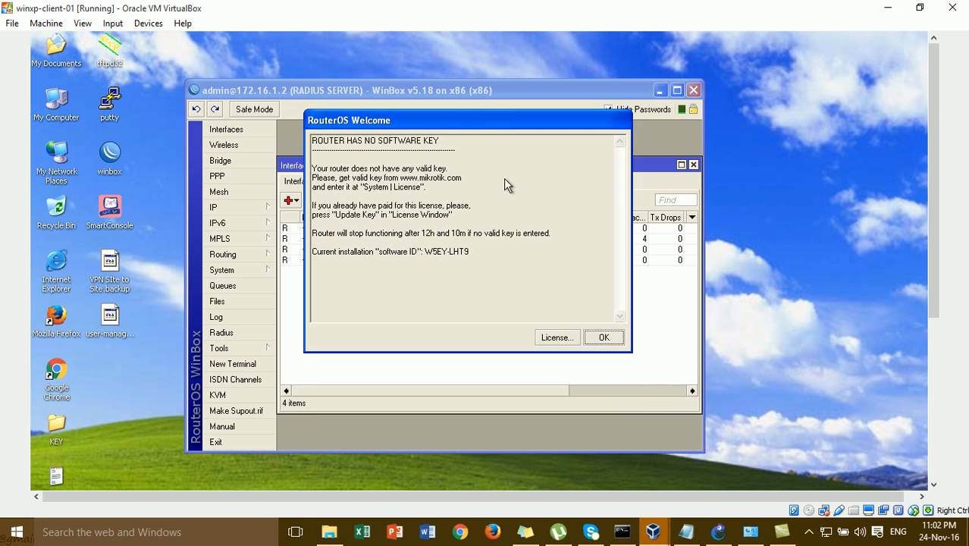
pyautogui.click(599, 337)
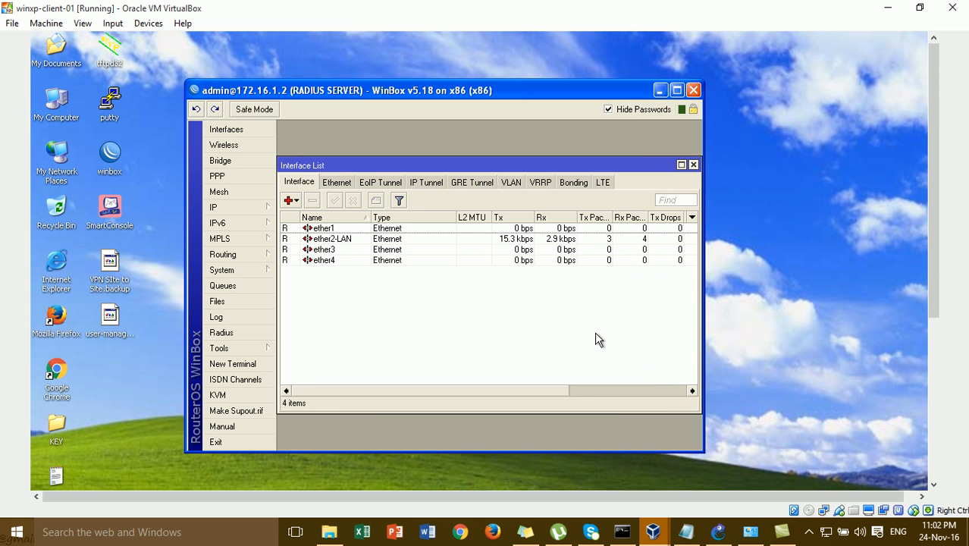
pyautogui.click(265, 273)
pyautogui.moveTo(934, 216); pyautogui.dragTo(936, 309)
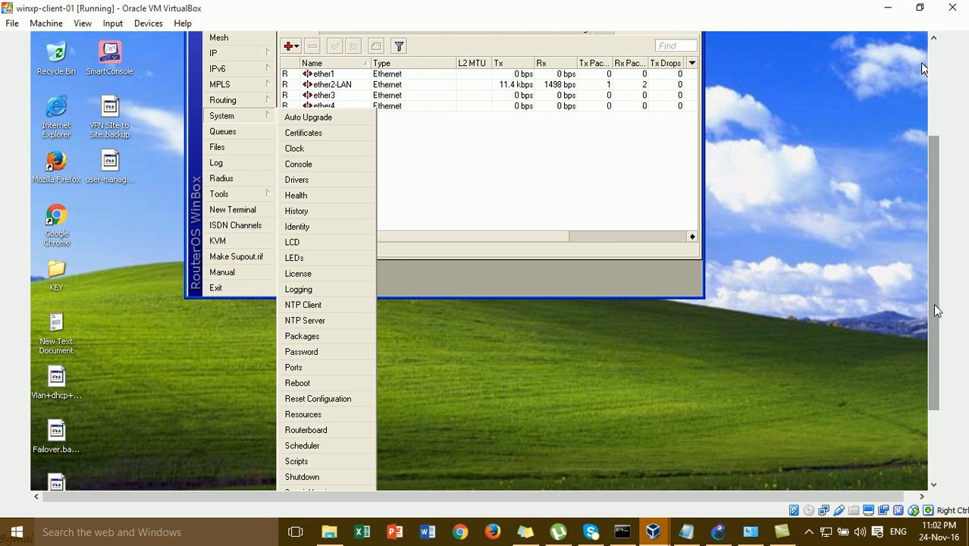
pyautogui.click(317, 415)
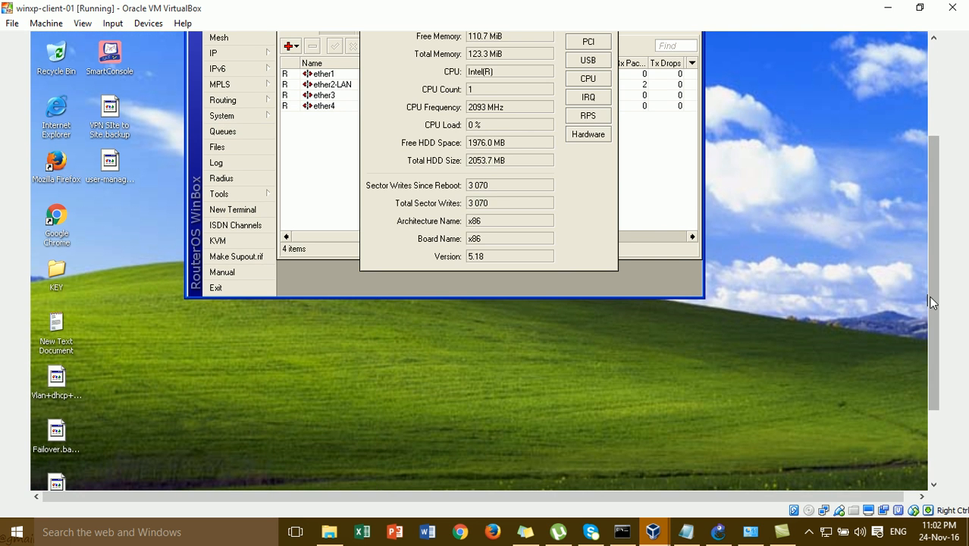
pyautogui.scroll(3, 913, 220)
pyautogui.scroll(-1, 911, 238)
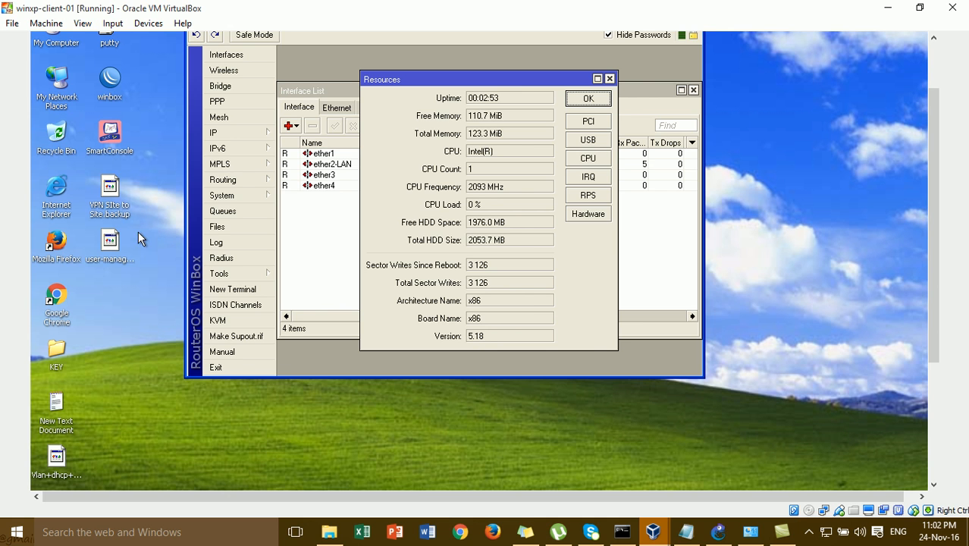
pyautogui.click(114, 243)
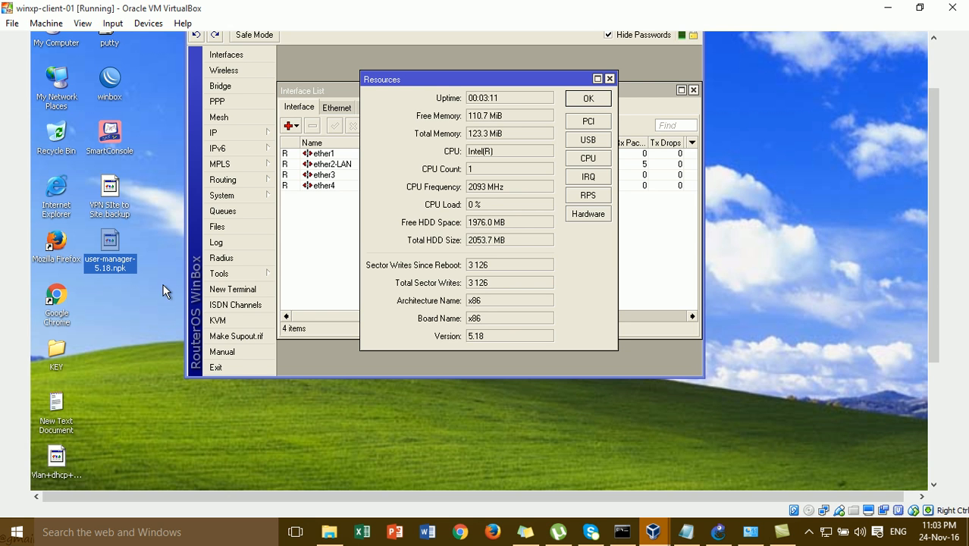
pyautogui.moveTo(112, 241)
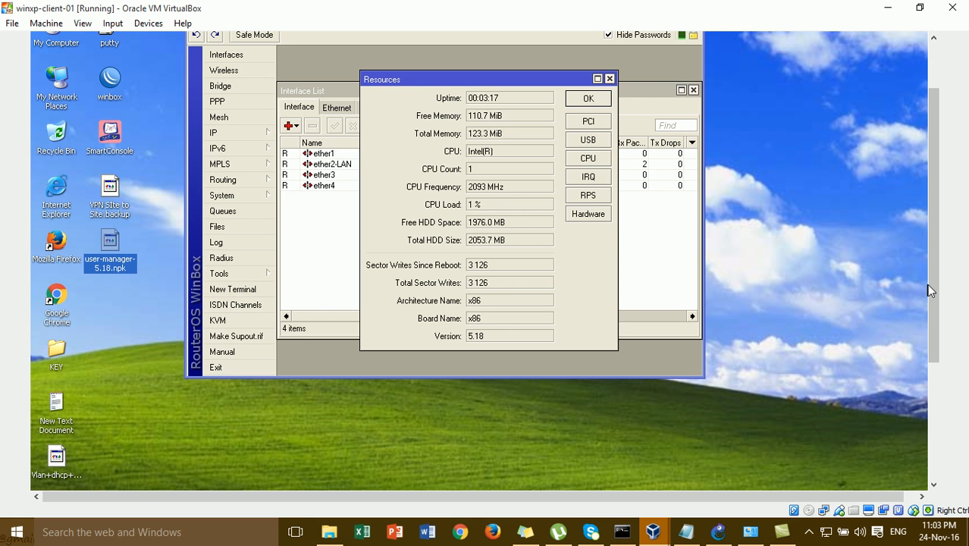
pyautogui.scroll(1, 928, 285)
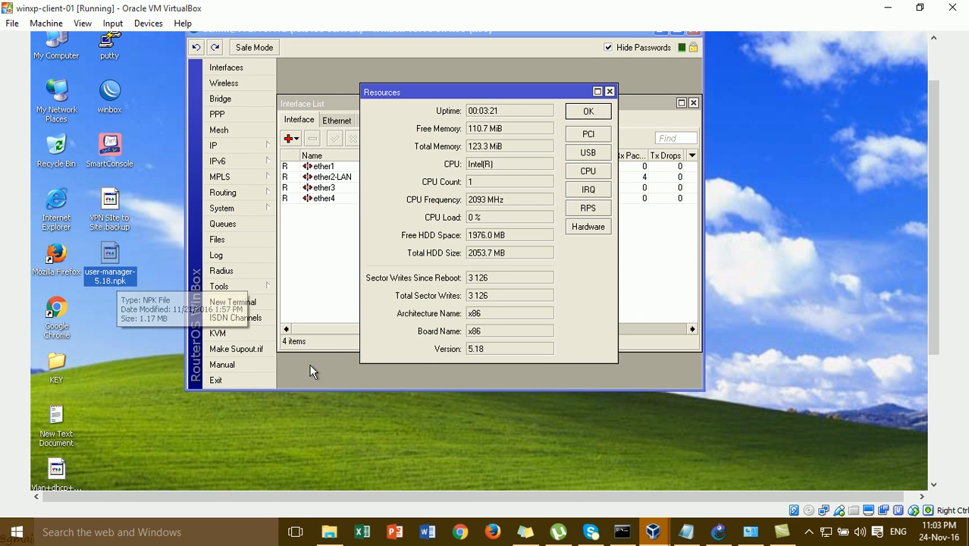
pyautogui.moveTo(485, 351); pyautogui.dragTo(471, 354)
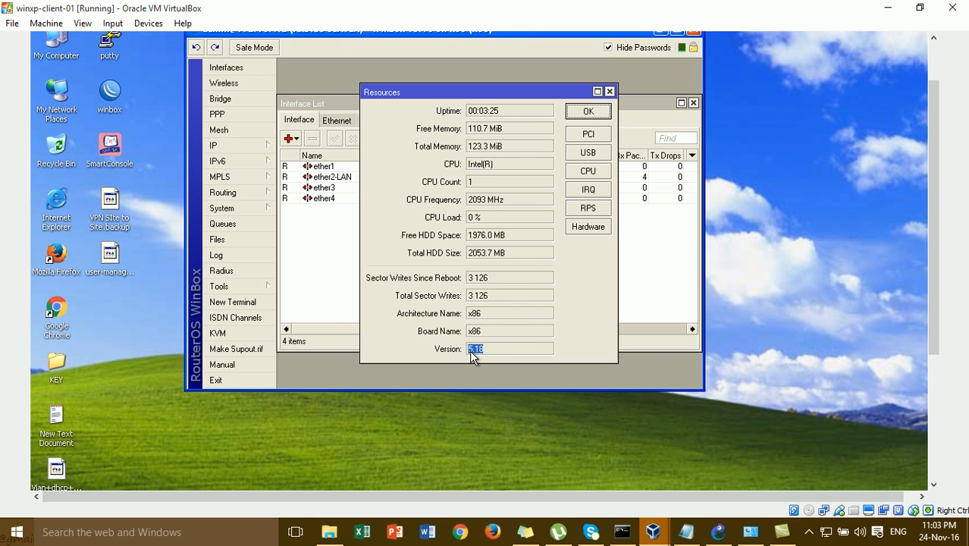
pyautogui.click(102, 261)
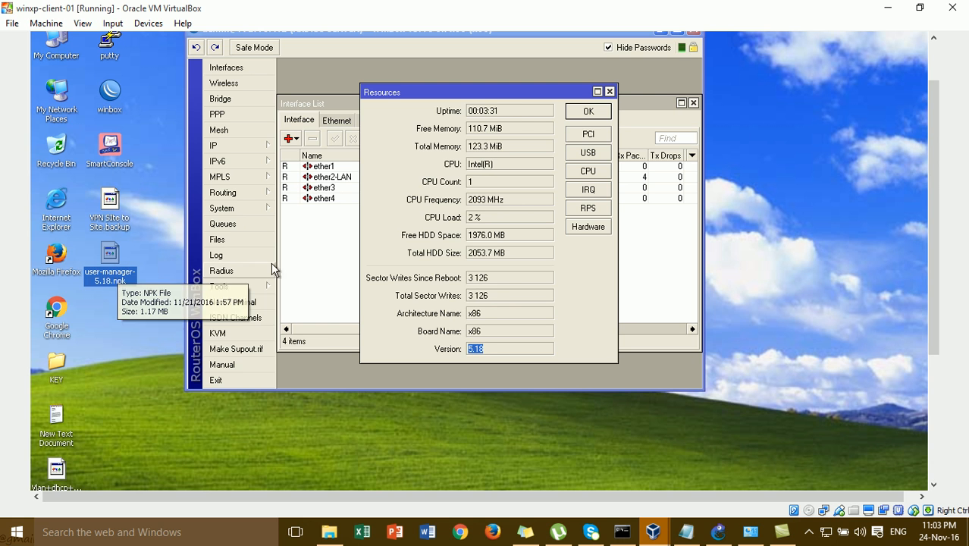
pyautogui.click(610, 115)
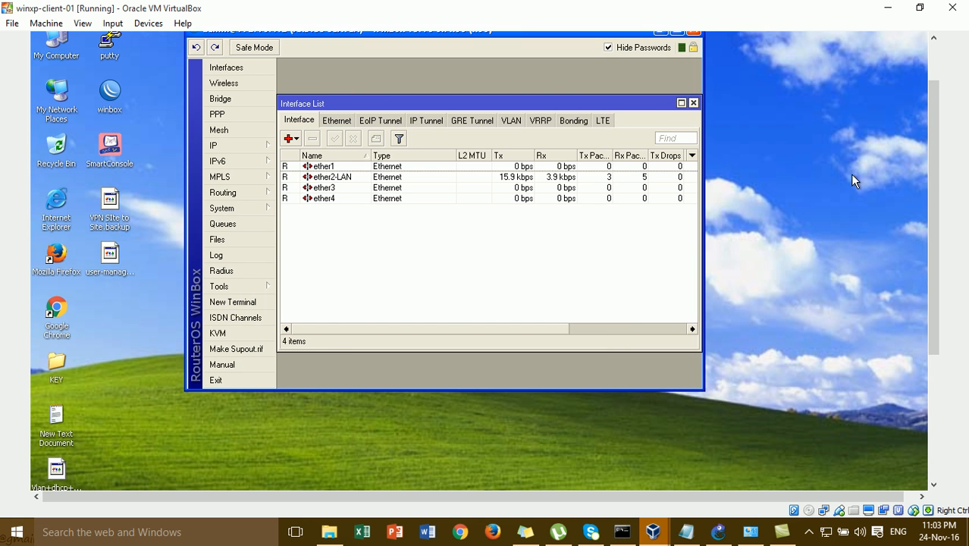
# - Upload user-manager-5.18.npk into the router's File List
pyautogui.scroll(2, 930, 192)
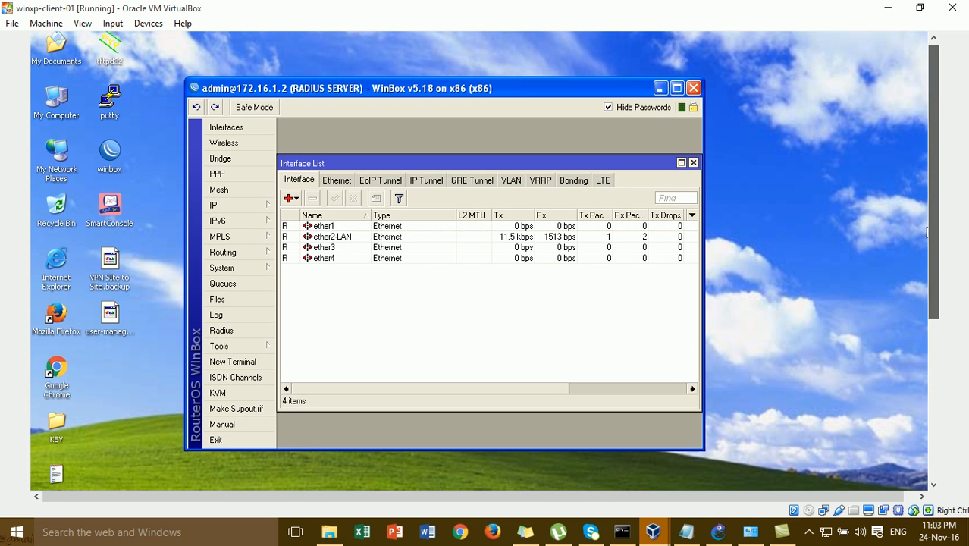
pyautogui.click(693, 162)
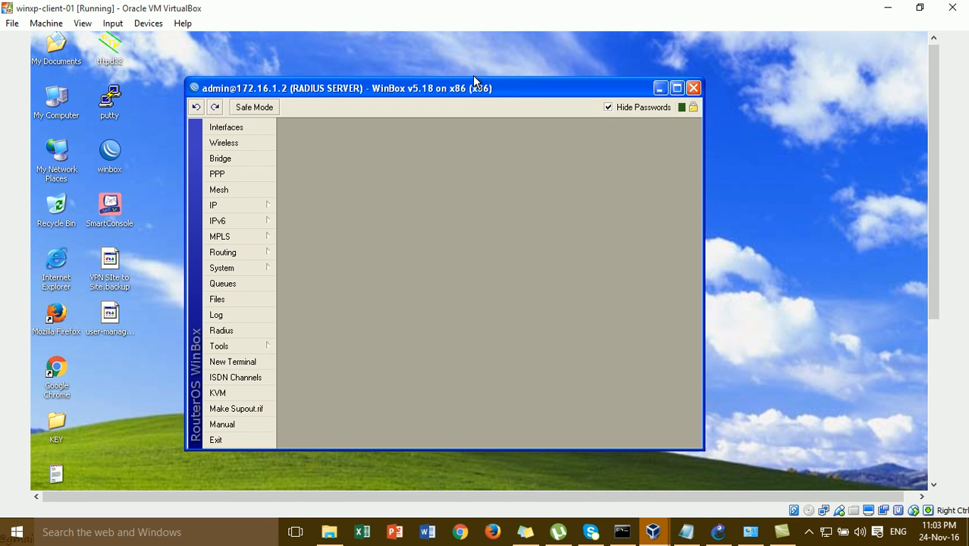
pyautogui.moveTo(475, 91); pyautogui.dragTo(483, 69)
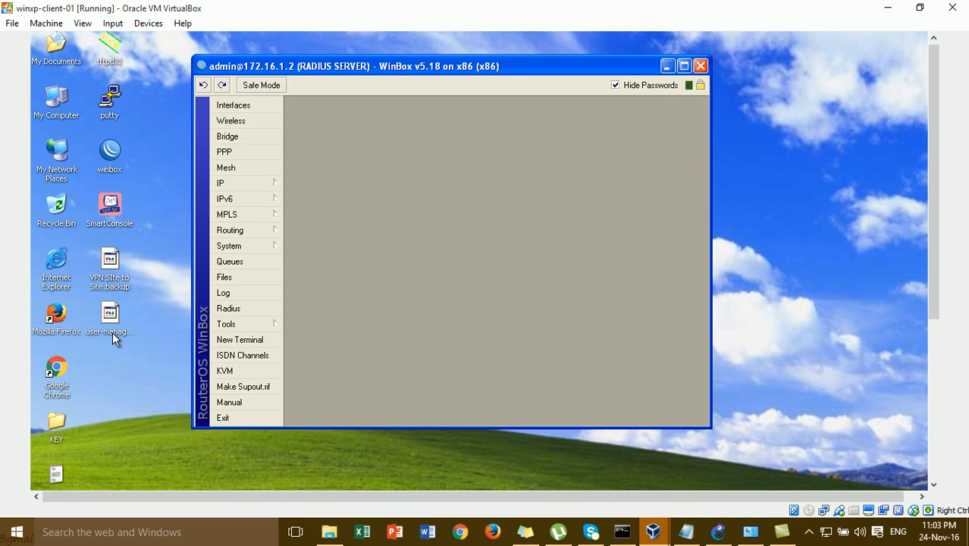
pyautogui.click(243, 279)
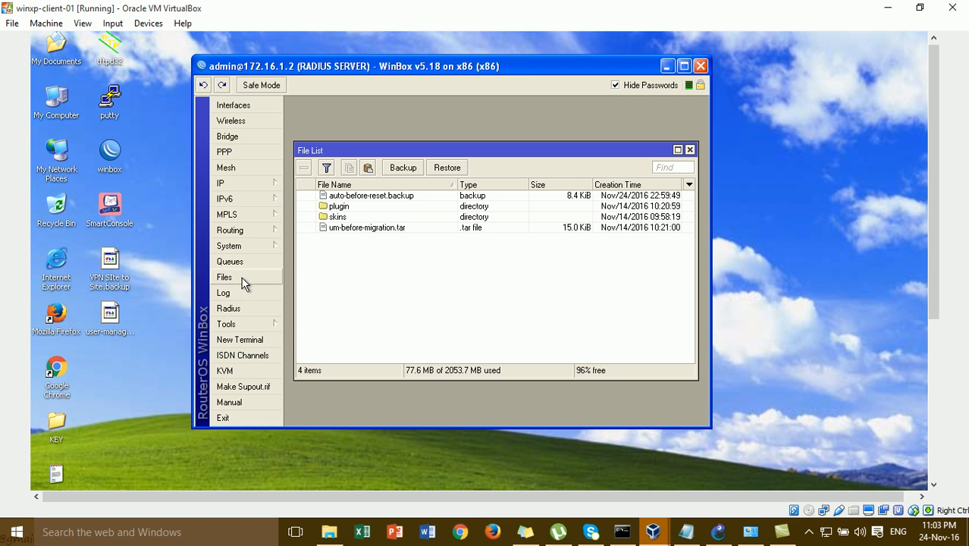
pyautogui.click(116, 323)
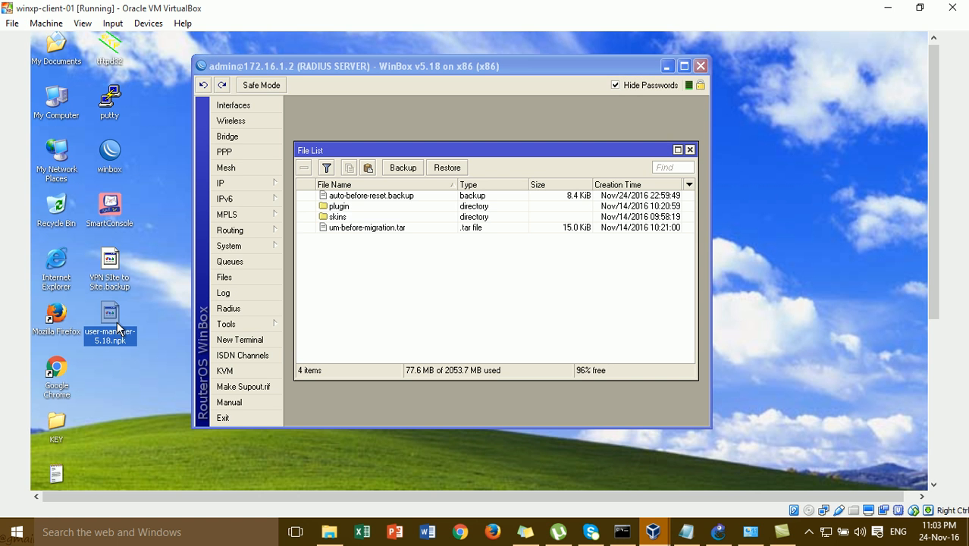
pyautogui.moveTo(118, 326); pyautogui.dragTo(366, 260)
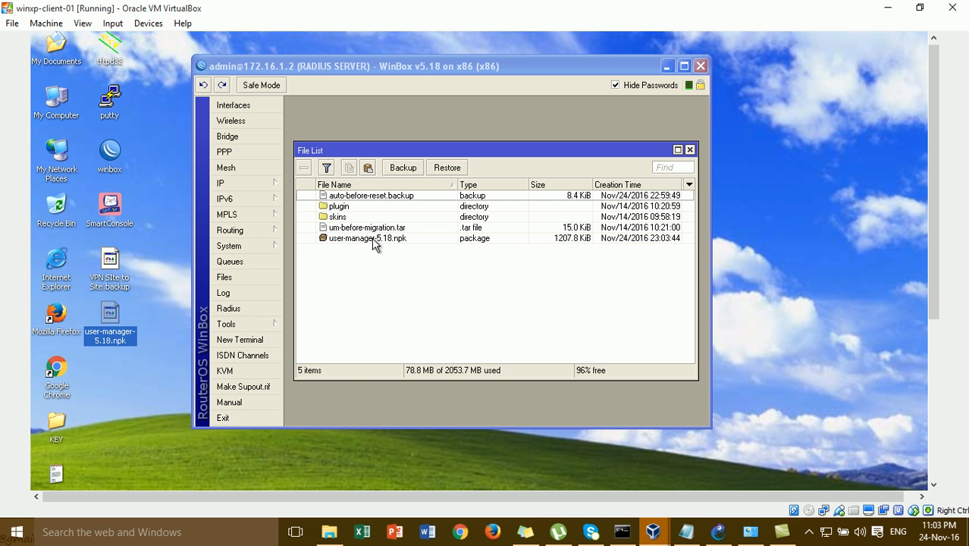
pyautogui.click(363, 243)
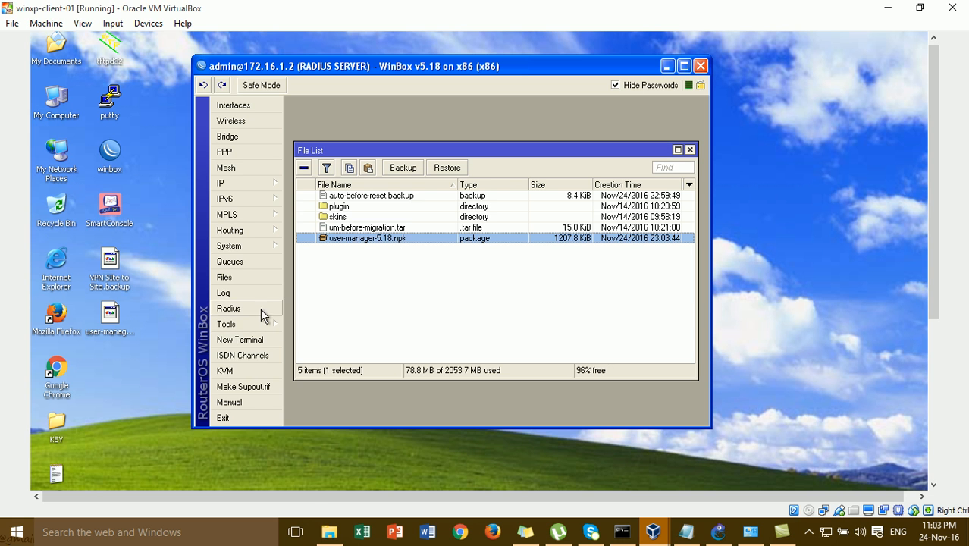
# - Verify user-manager 5.18 appears under System > Packages, then close the Package List
pyautogui.click(257, 245)
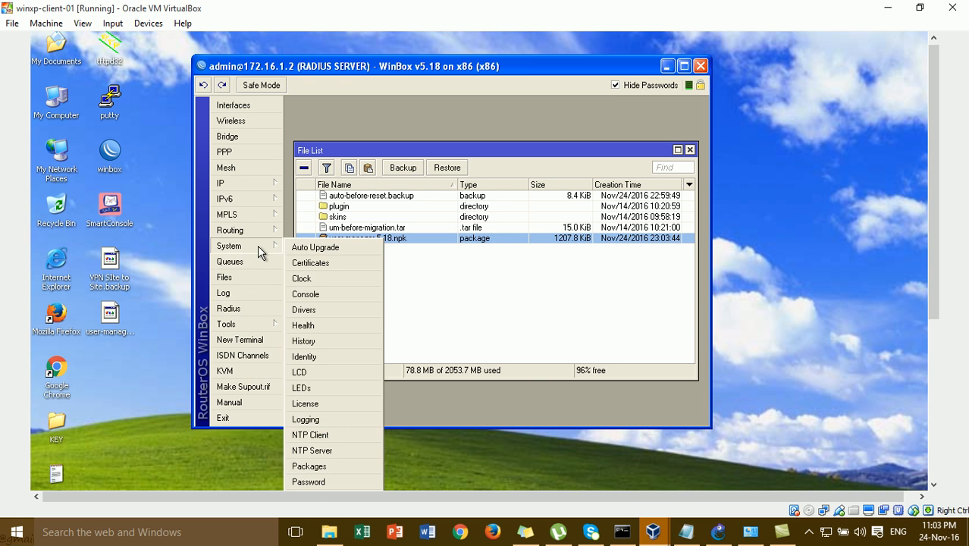
pyautogui.click(356, 466)
pyautogui.scroll(-2, 662, 344)
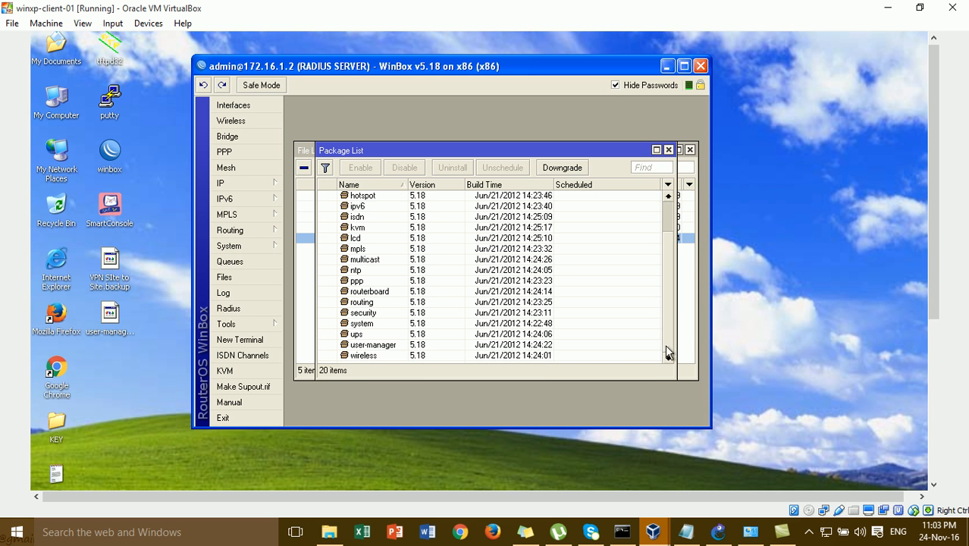
pyautogui.click(385, 346)
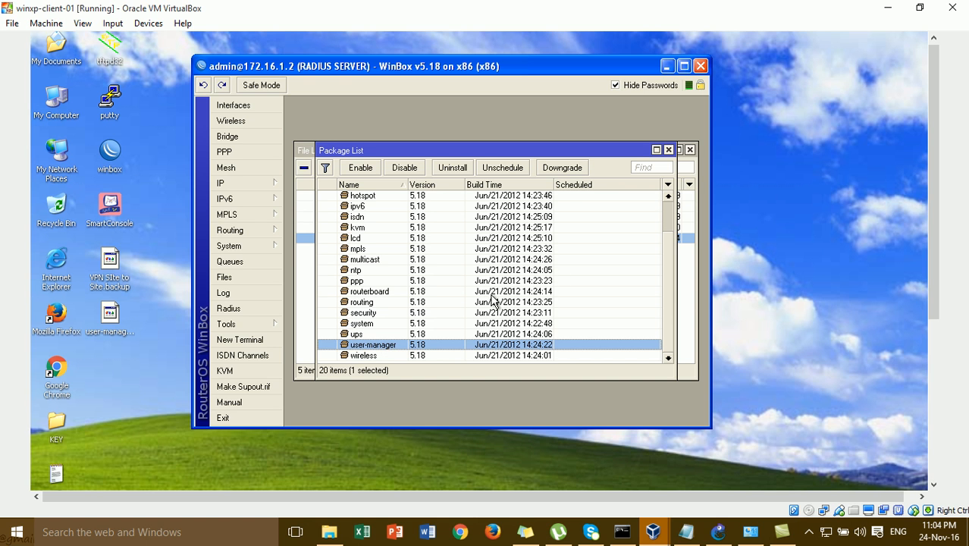
pyautogui.click(668, 149)
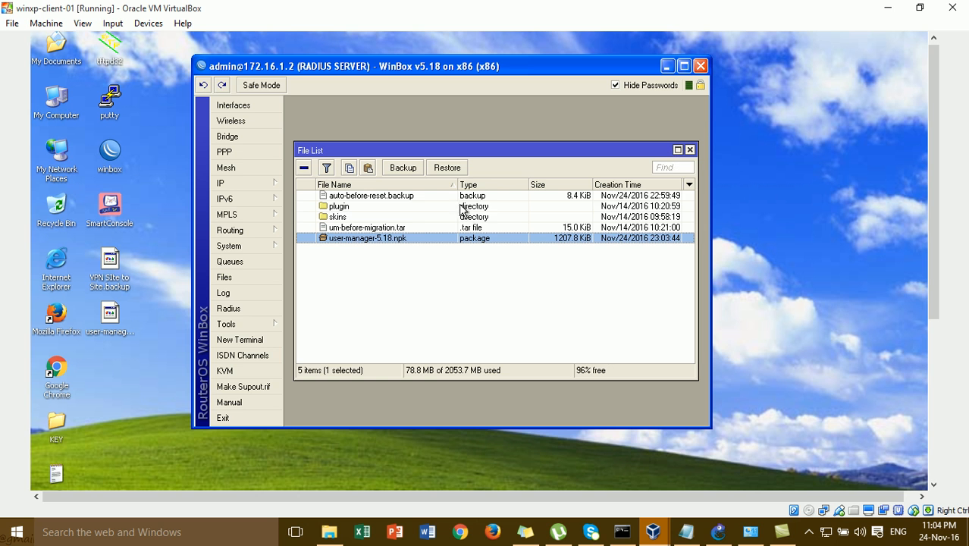
# - Reboot the router with 'system reboot' in a New Terminal, confirm y, and dismiss the disconnect message
pyautogui.click(690, 149)
pyautogui.click(264, 343)
pyautogui.press('Return')
pyautogui.press('Return')
pyautogui.press('Return')
pyautogui.write('re')
pyautogui.press('BackSpace')
pyautogui.press('BackSpace')
pyautogui.write('system re')
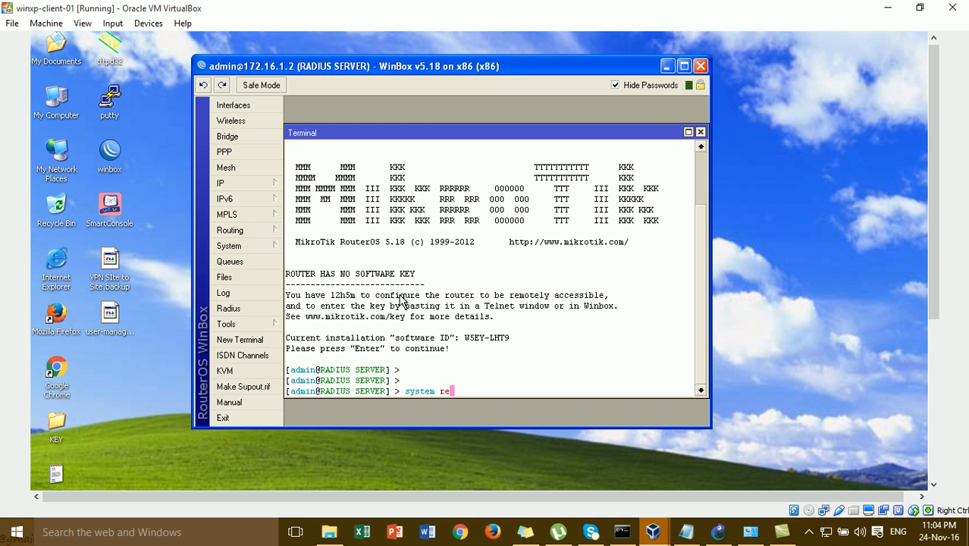
pyautogui.write('boot')
pyautogui.press('Return')
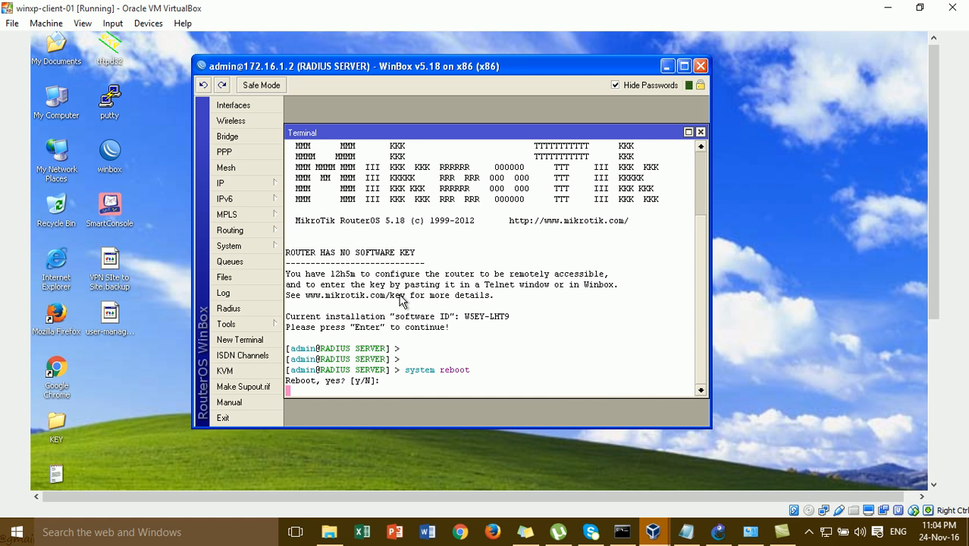
pyautogui.write('y')
pyautogui.press('Return')
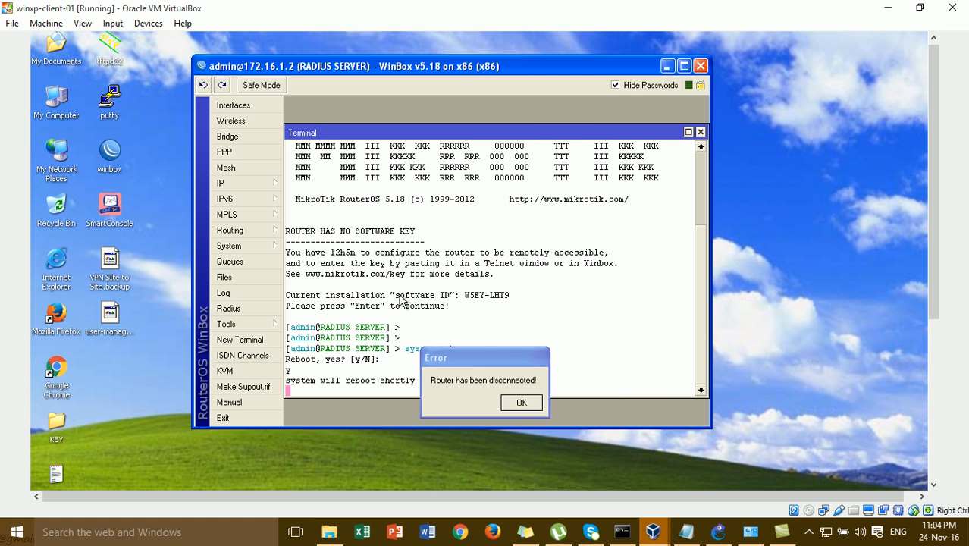
pyautogui.click(525, 402)
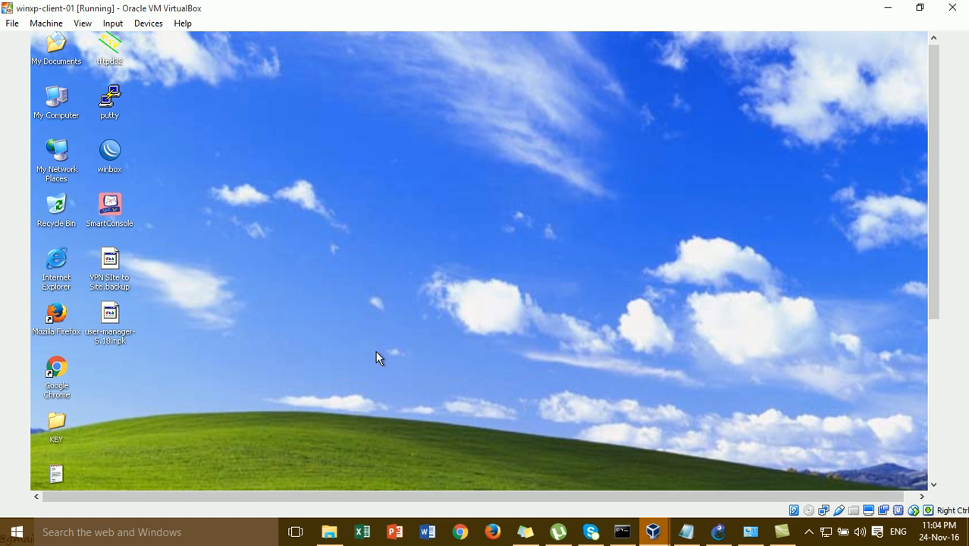
pyautogui.doubleClick(111, 153)
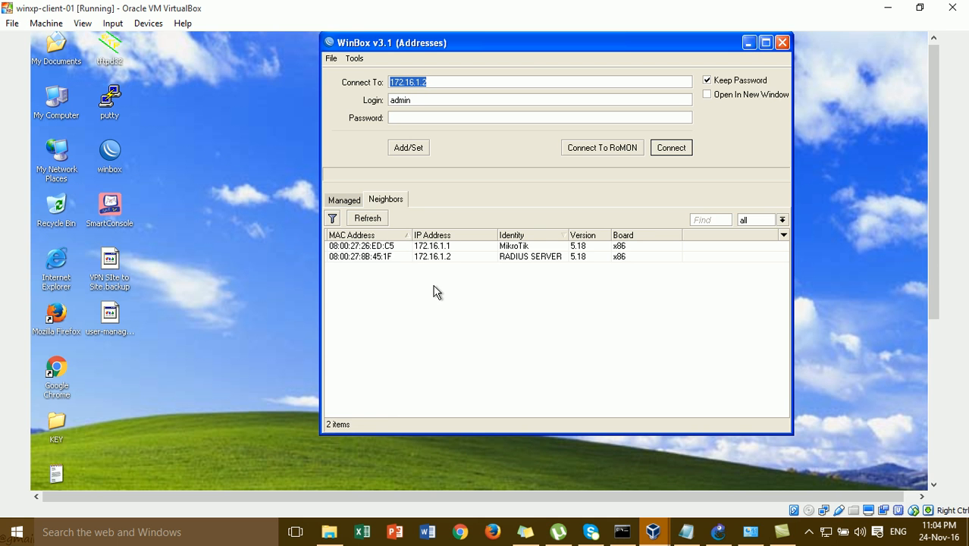
pyautogui.click(506, 258)
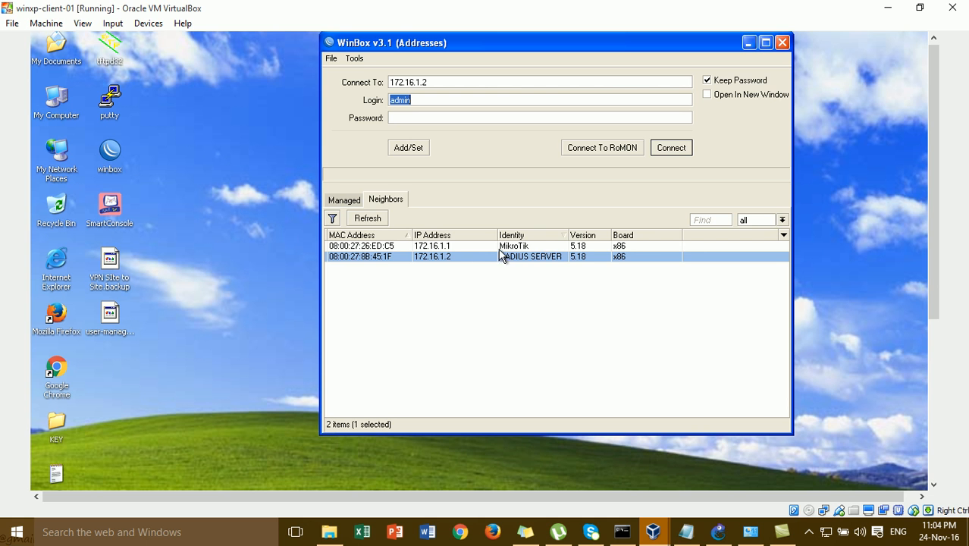
pyautogui.click(749, 43)
pyautogui.rightClick(427, 130)
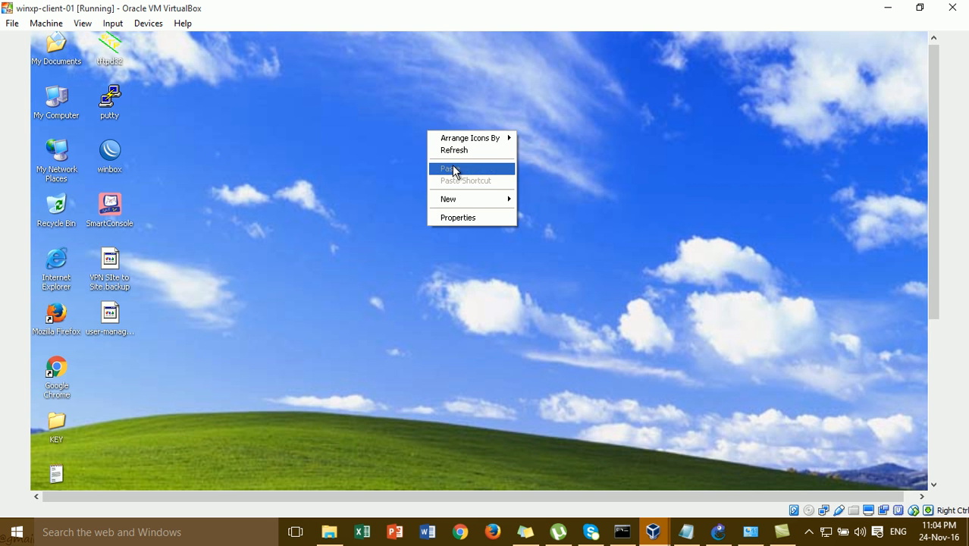
pyautogui.click(455, 152)
# - Open Chrome and load the User Manager page at 172.16.1.2/userman
pyautogui.doubleClick(56, 371)
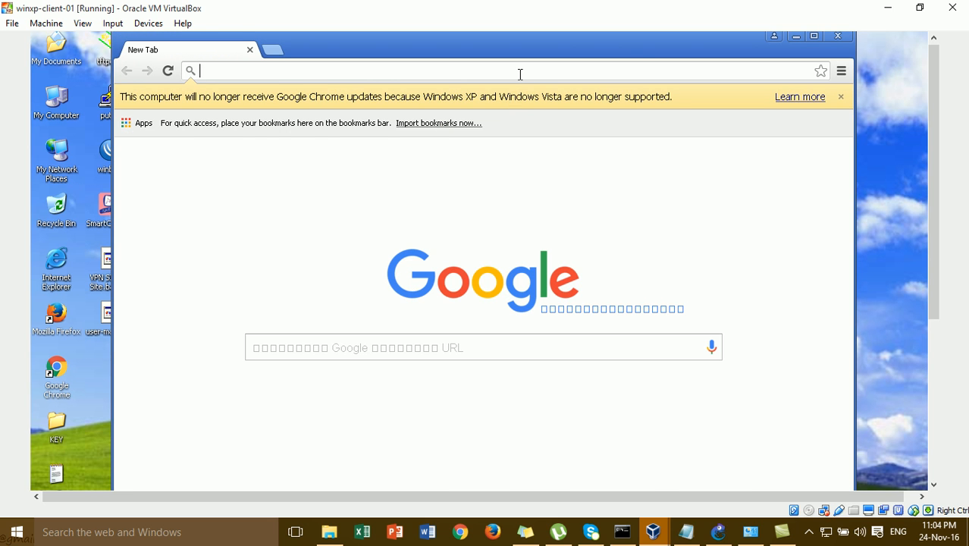
pyautogui.write('172')
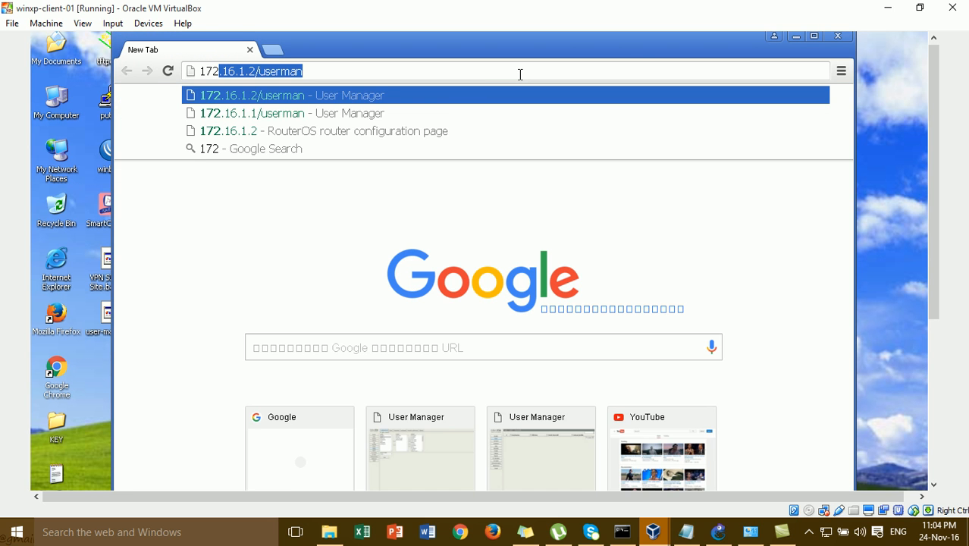
pyautogui.press('Right')
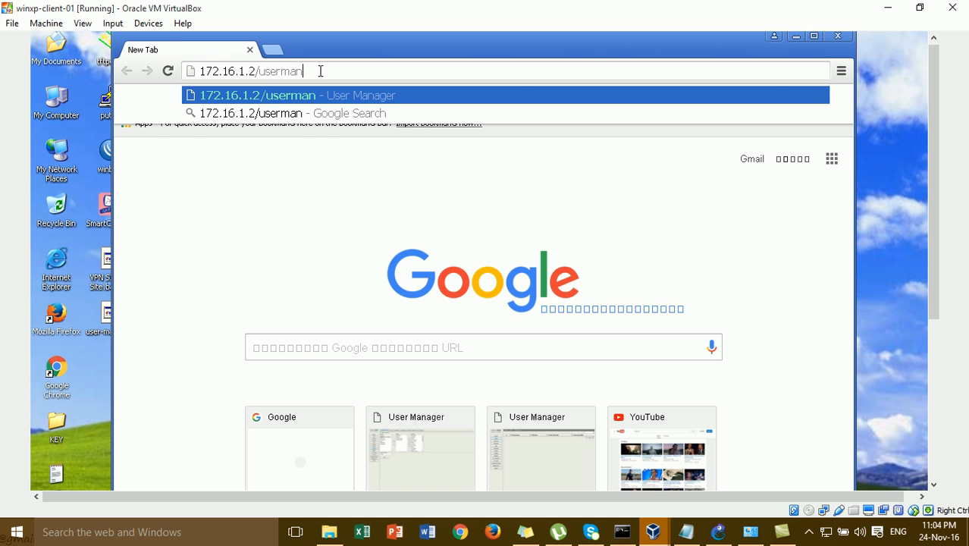
pyautogui.press('Return')
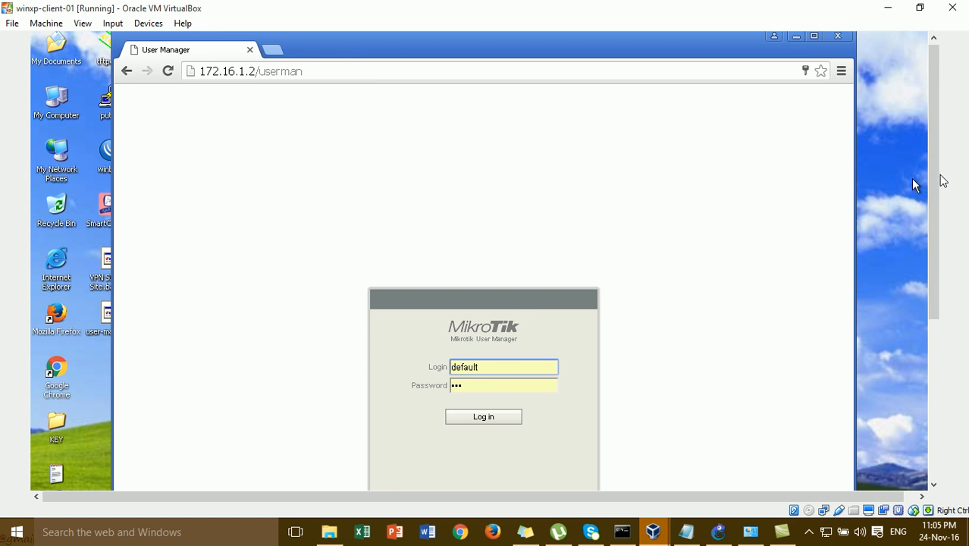
pyautogui.moveTo(935, 182); pyautogui.dragTo(948, 223)
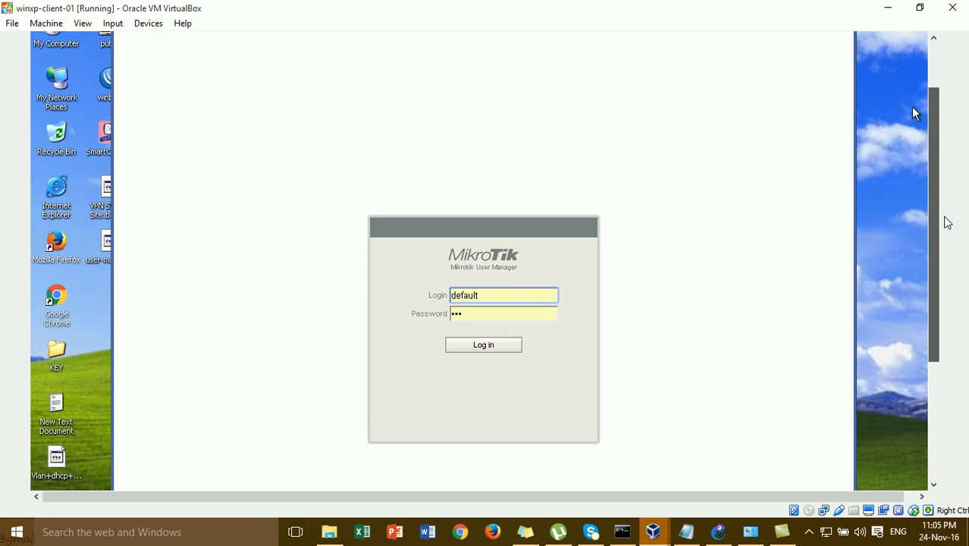
# - Replace the autofilled login with admin, clear the password, and submit the login form
pyautogui.click(526, 295)
pyautogui.press('BackSpace')
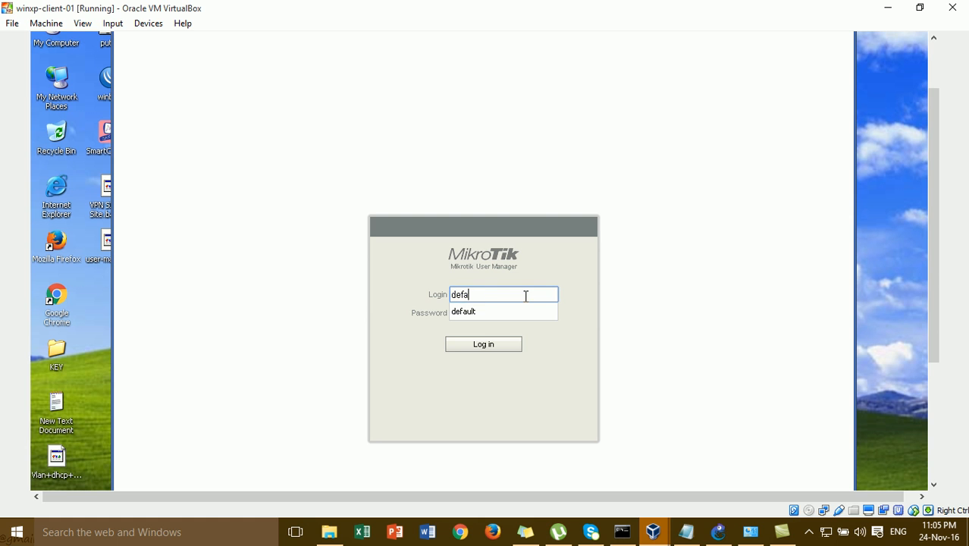
pyautogui.press('BackSpace')
pyautogui.press('BackSpace')
pyautogui.press('BackSpace')
pyautogui.press('BackSpace')
pyautogui.press('BackSpace')
pyautogui.press('BackSpace')
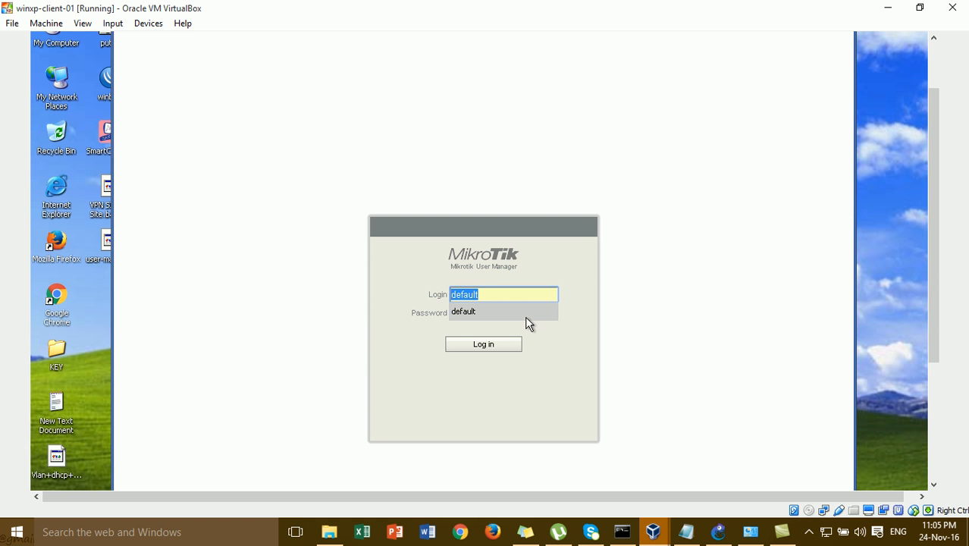
pyautogui.write('defaul')
pyautogui.press('BackSpace')
pyautogui.press('BackSpace')
pyautogui.press('BackSpace')
pyautogui.press('BackSpace')
pyautogui.press('BackSpace')
pyautogui.press('BackSpace')
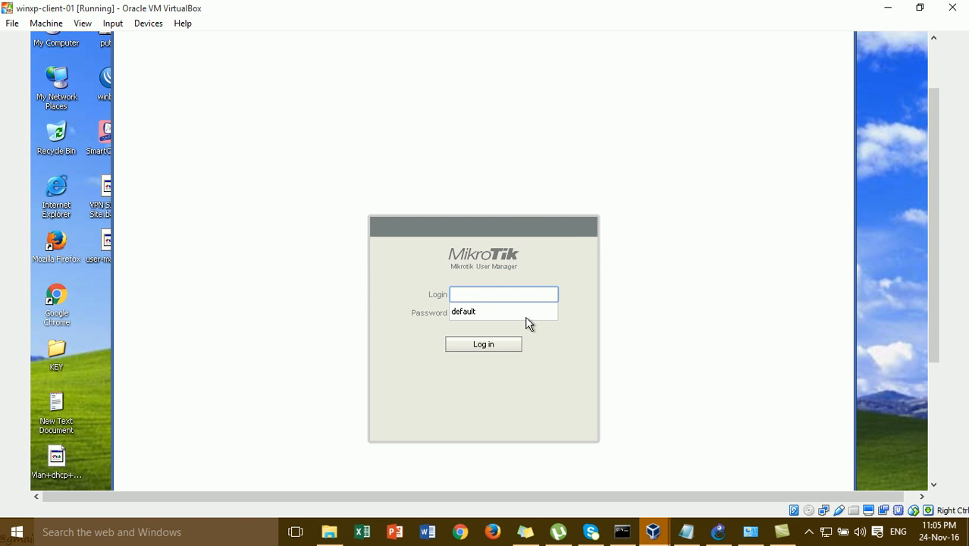
pyautogui.write('admin')
pyautogui.click(509, 318)
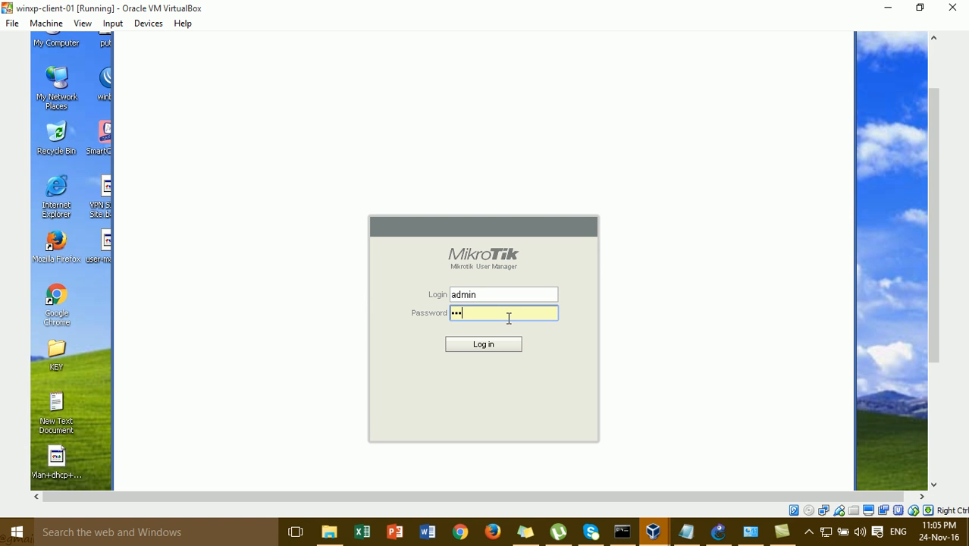
pyautogui.press('BackSpace')
pyautogui.press('BackSpace')
pyautogui.press('BackSpace')
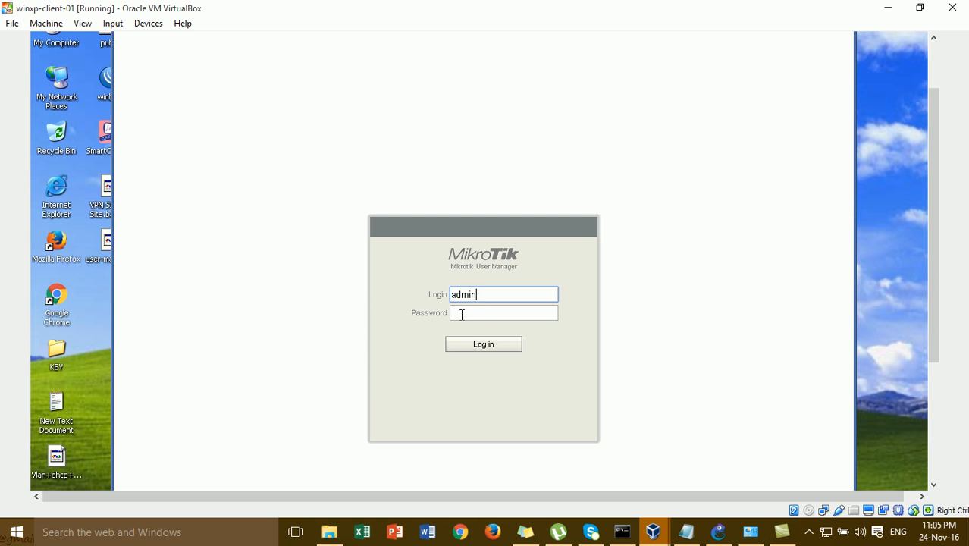
pyautogui.click(477, 345)
pyautogui.click(491, 313)
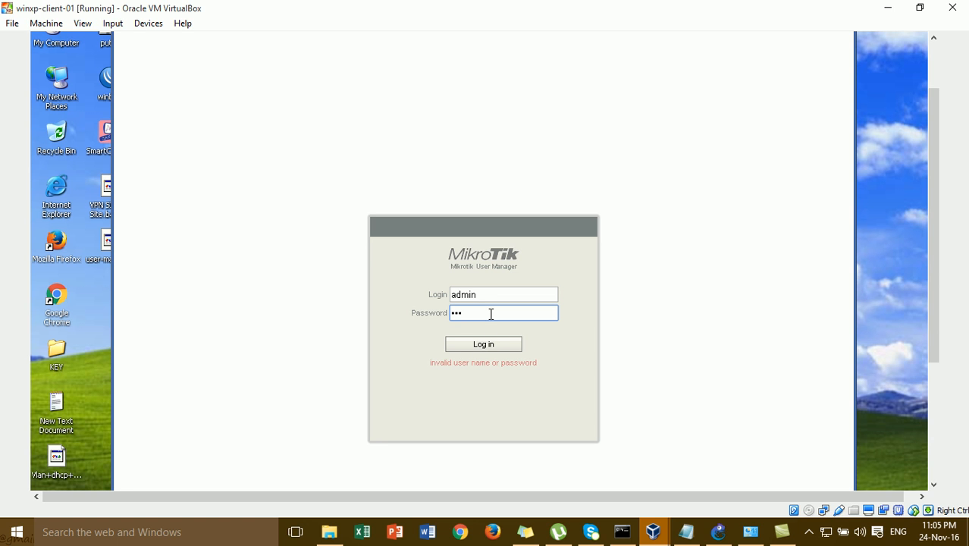
# - Log in, then delete user abc via Edit > Remove and confirm with OK
pyautogui.click(492, 345)
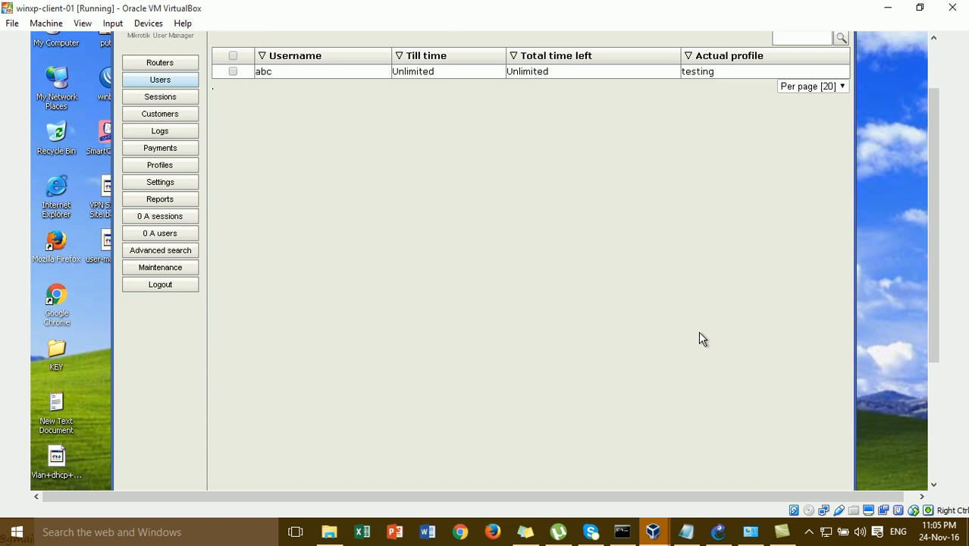
pyautogui.moveTo(937, 232); pyautogui.dragTo(924, 182)
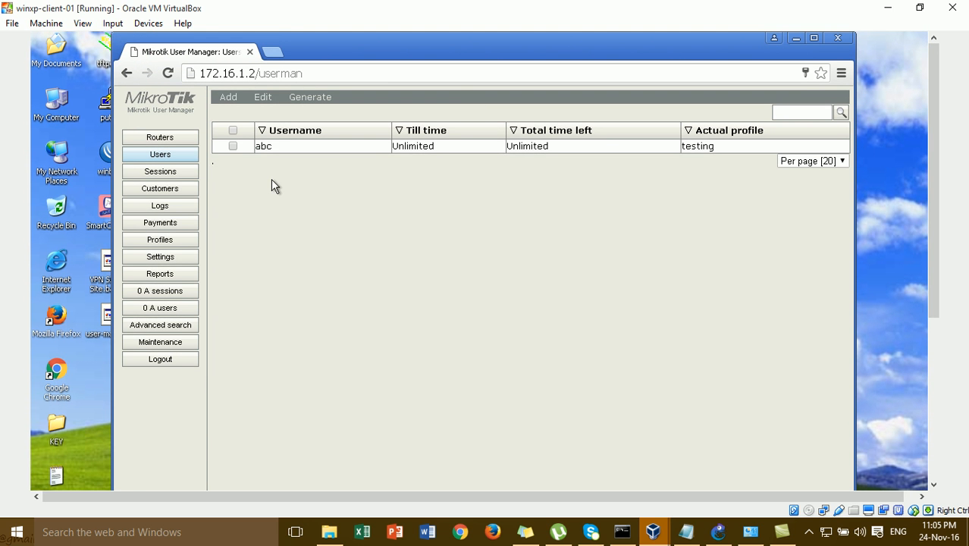
pyautogui.click(233, 146)
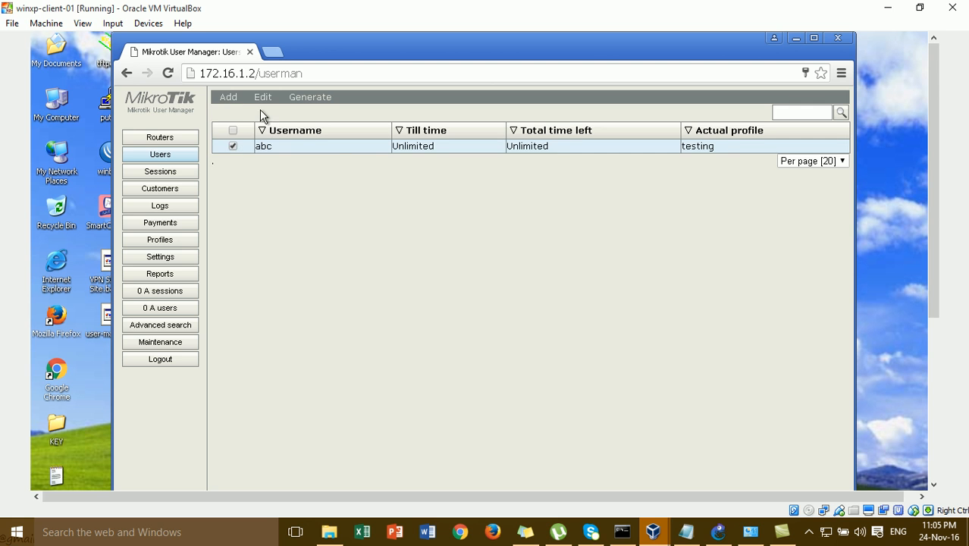
pyautogui.click(240, 100)
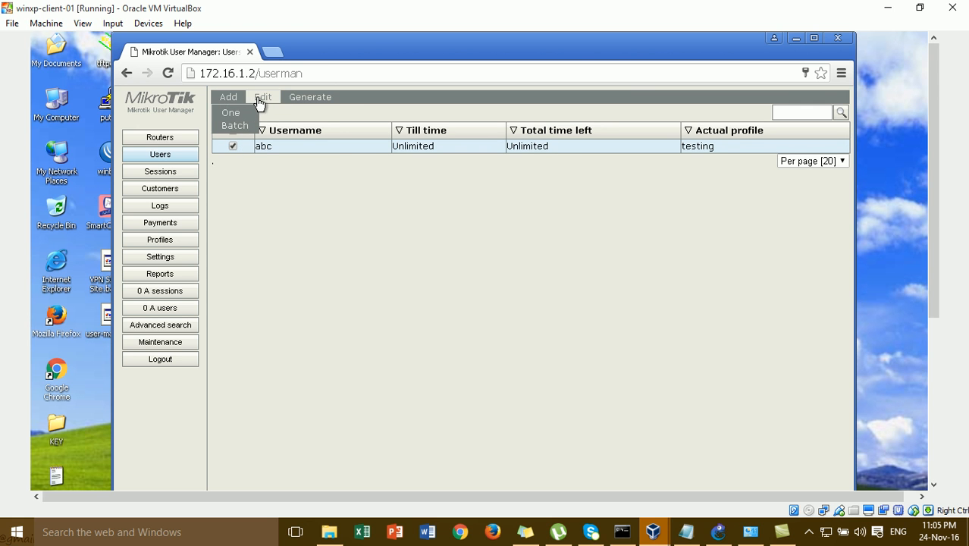
pyautogui.click(260, 100)
pyautogui.click(271, 152)
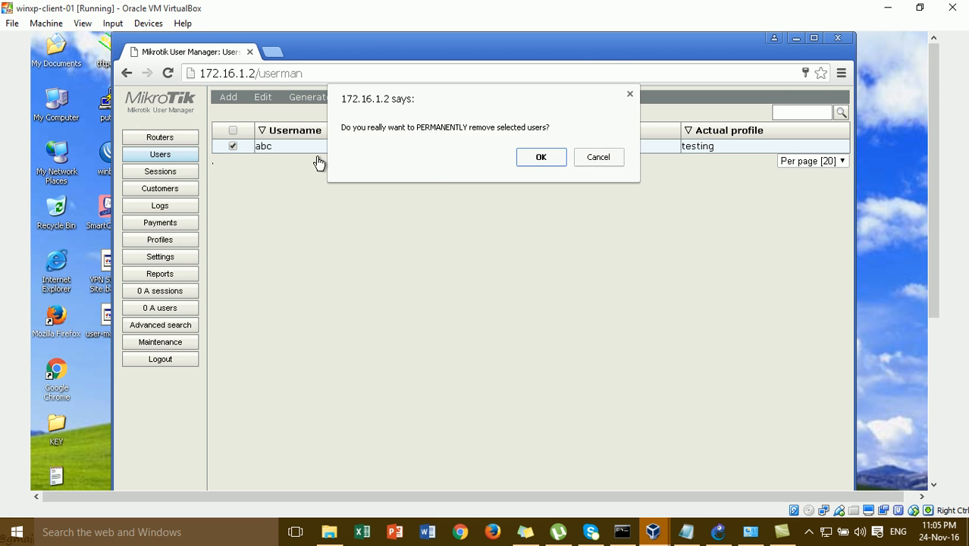
pyautogui.click(532, 158)
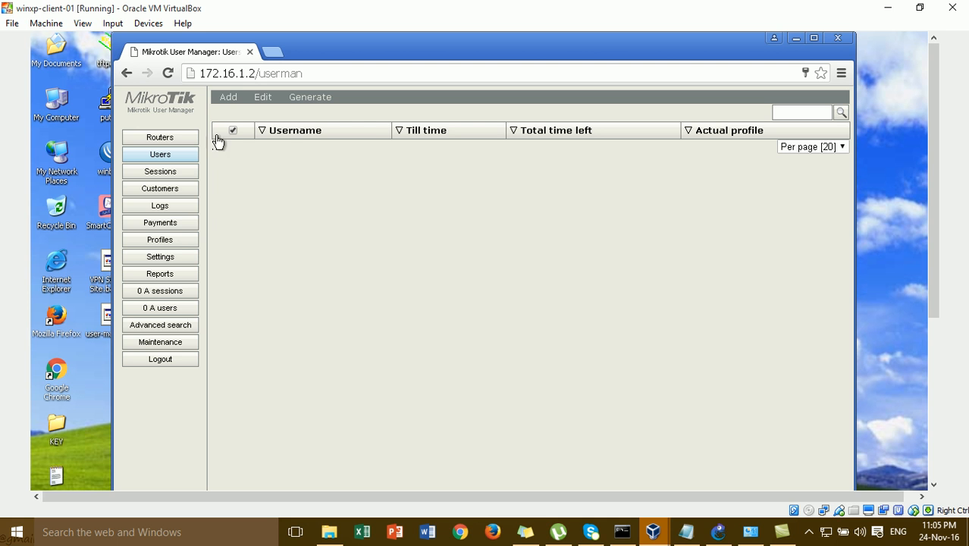
# - Edit the only customer's password and save the customer details
pyautogui.click(186, 195)
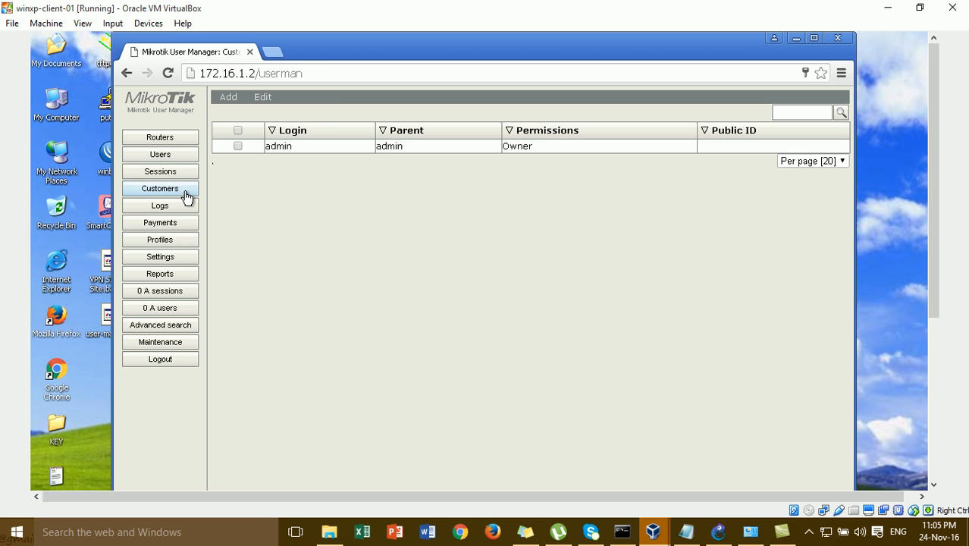
pyautogui.click(408, 146)
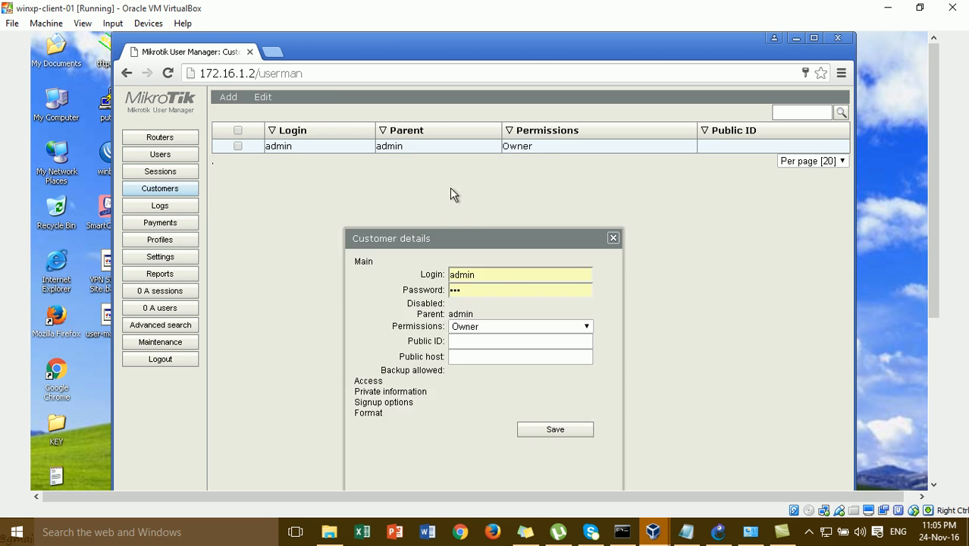
pyautogui.click(491, 289)
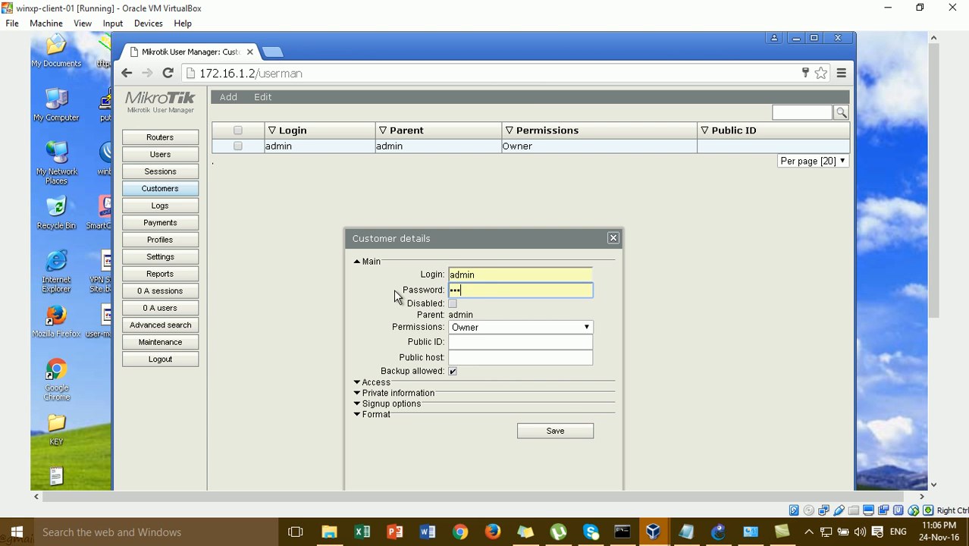
pyautogui.press('BackSpace')
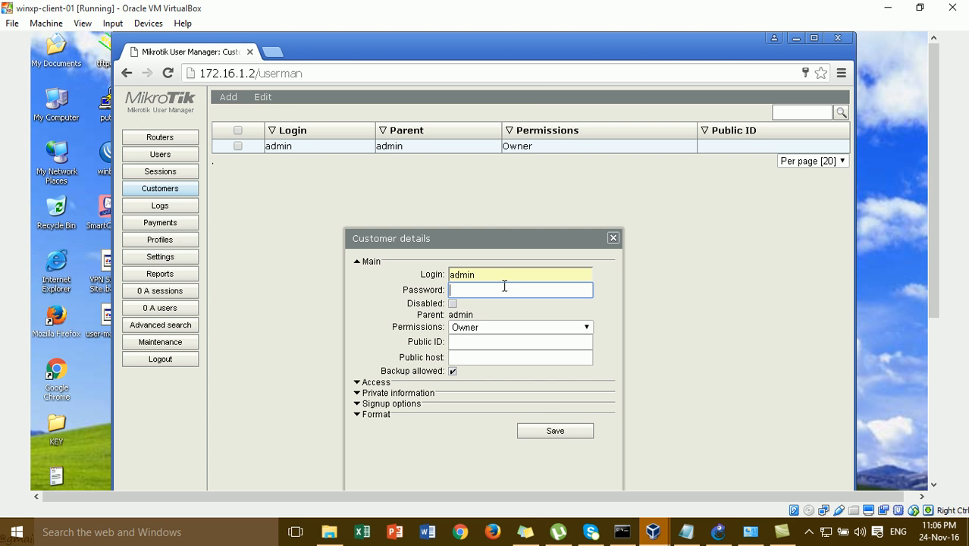
pyautogui.click(565, 430)
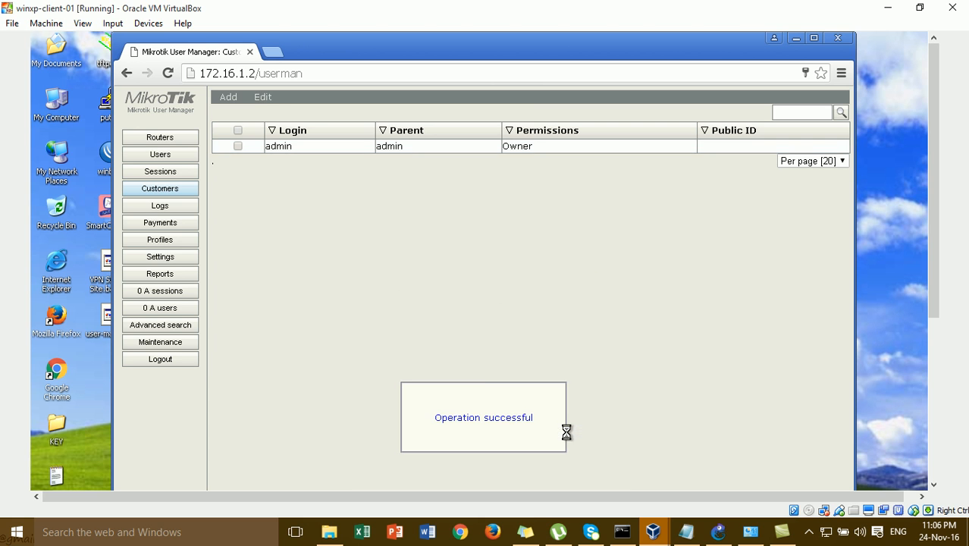
# - Delete the testing profile and the 'limit' limitation, then close and relaunch Chrome
pyautogui.click(173, 244)
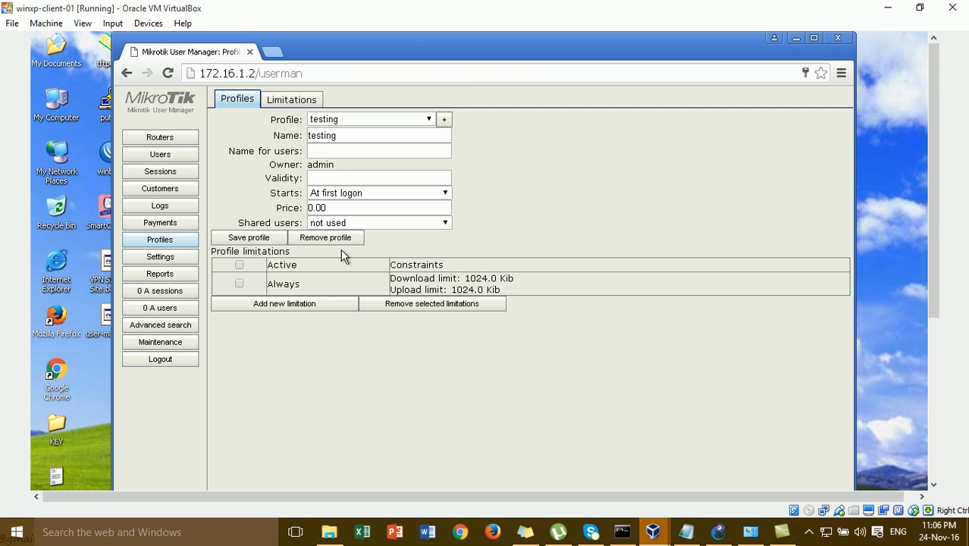
pyautogui.click(331, 237)
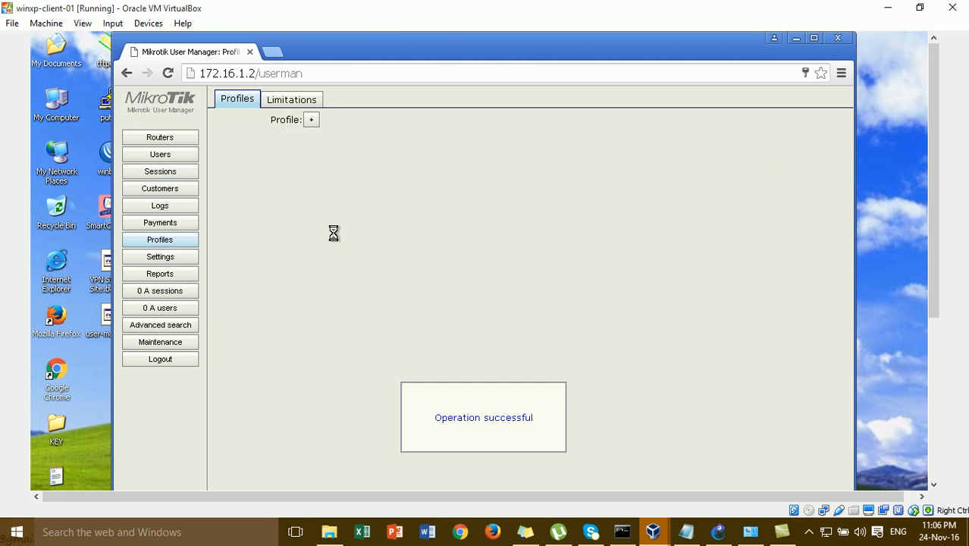
pyautogui.click(301, 104)
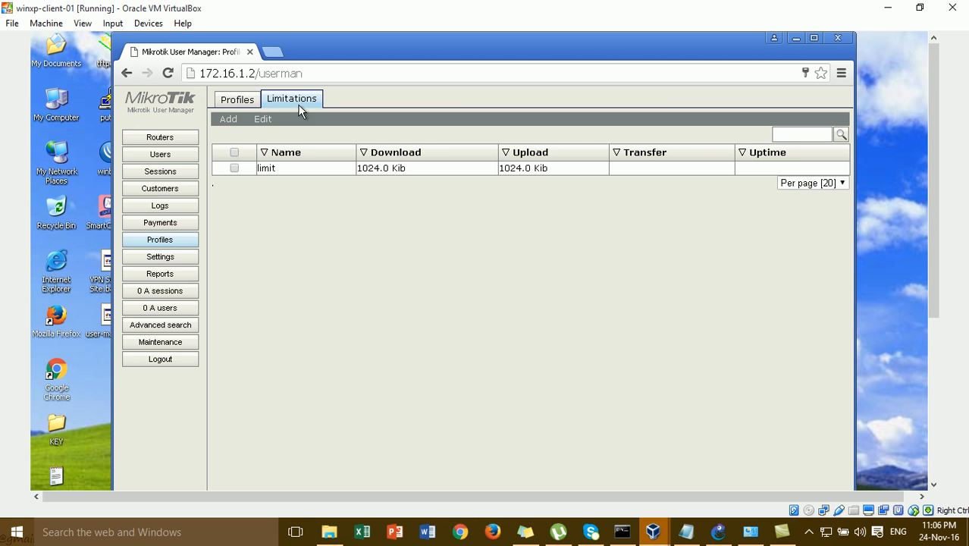
pyautogui.click(234, 153)
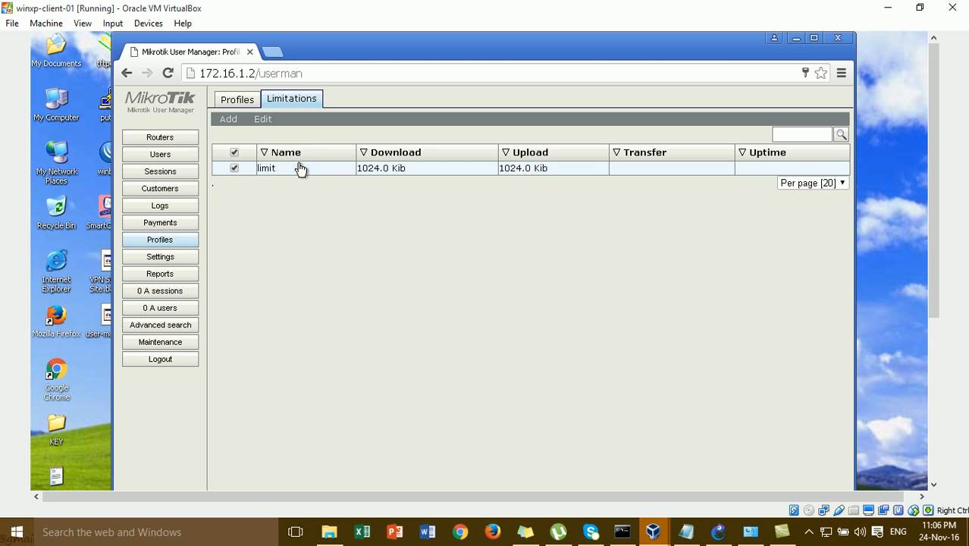
pyautogui.click(271, 130)
pyautogui.click(273, 138)
pyautogui.click(543, 184)
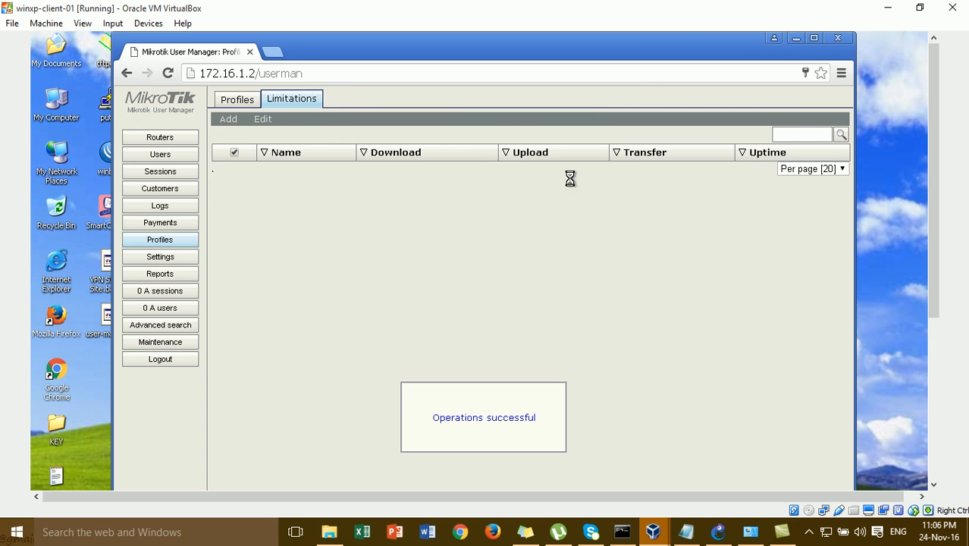
pyautogui.click(839, 40)
pyautogui.doubleClick(58, 373)
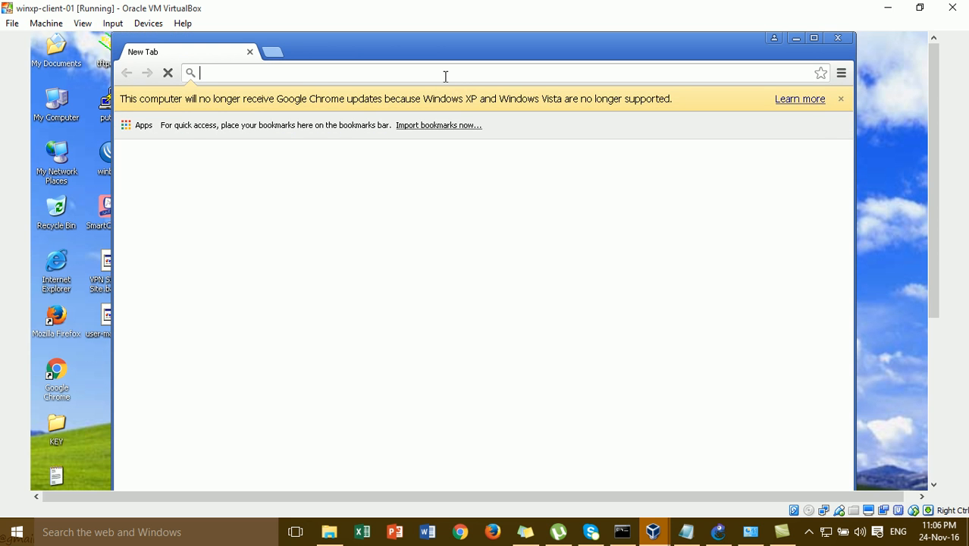
# - Load 172.16.1.2/userman in the browser on the winxp-client-01 VM
pyautogui.write('172.16.1.2/userman')
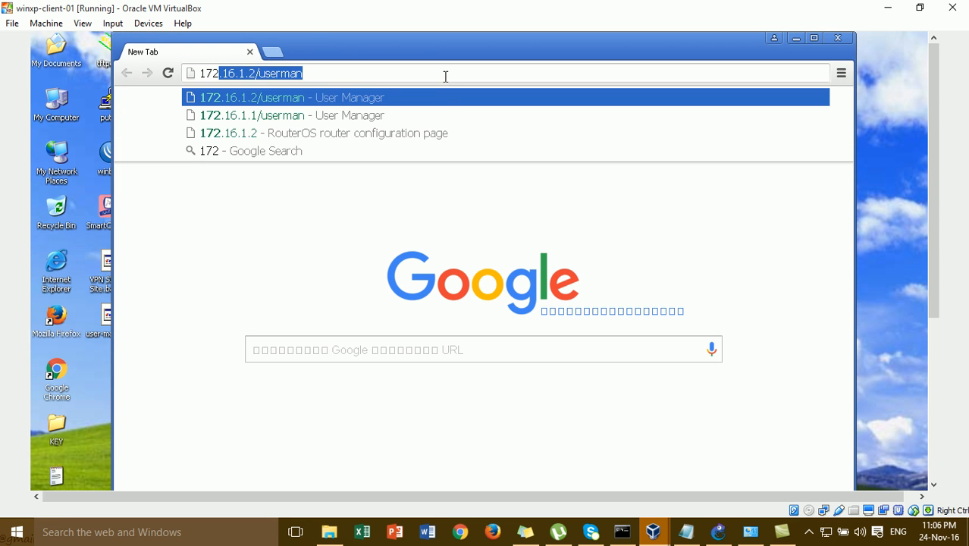
pyautogui.click(719, 532)
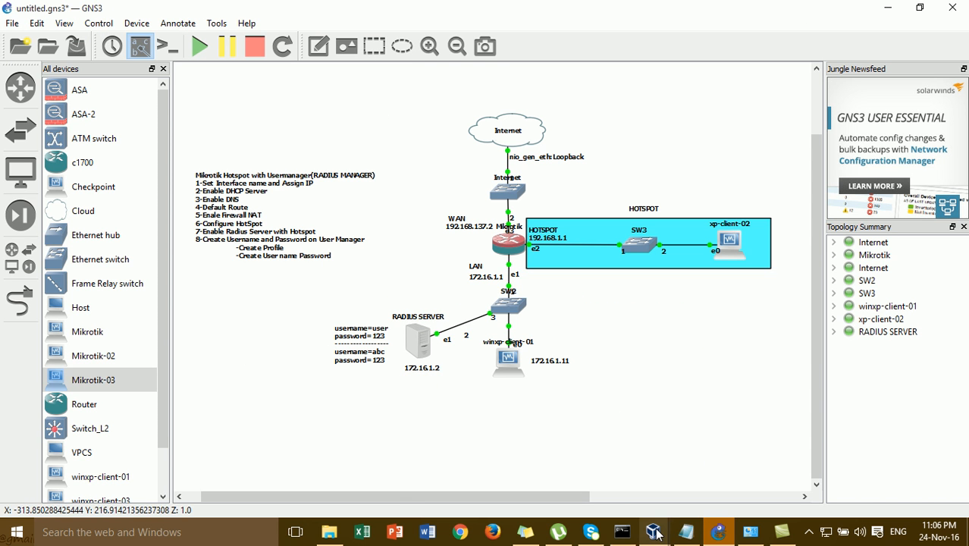
pyautogui.moveTo(655, 533)
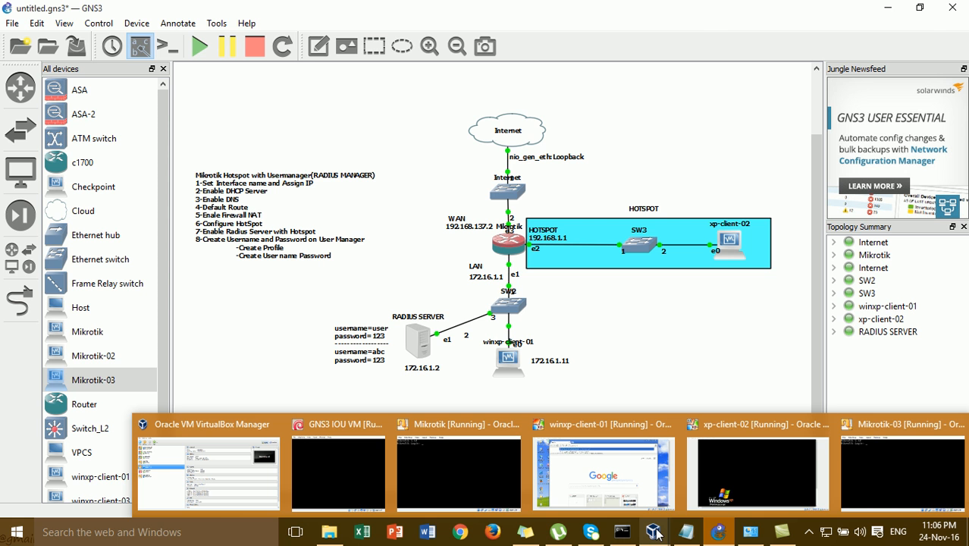
pyautogui.click(642, 487)
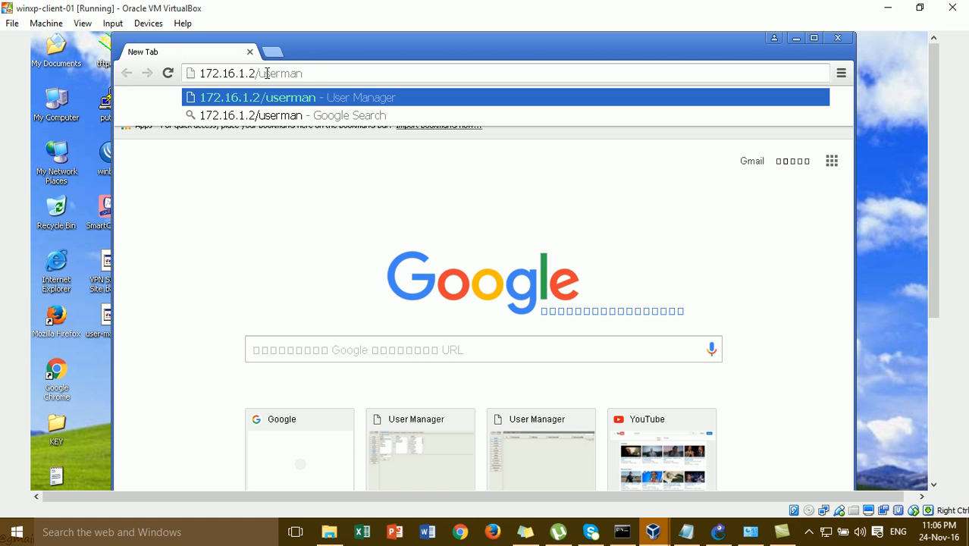
pyautogui.press('Return')
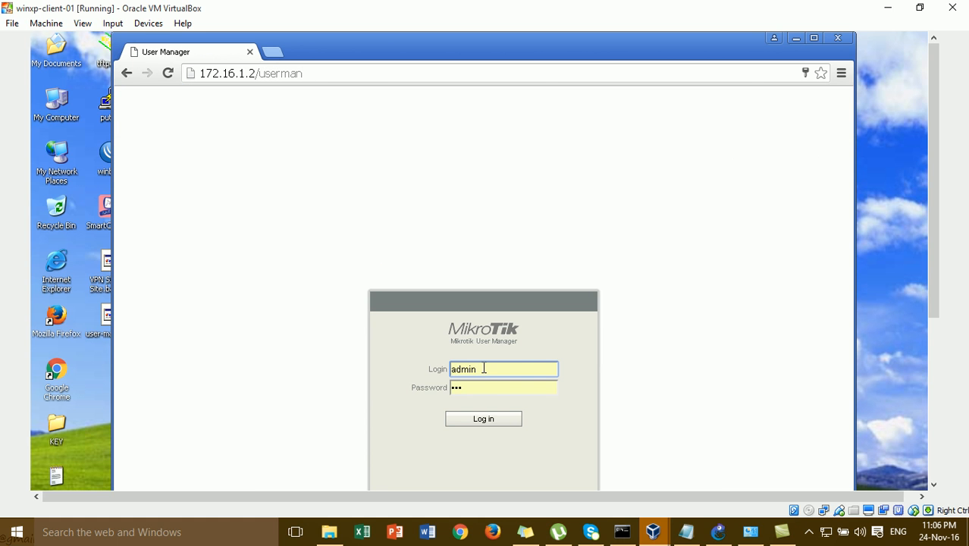
# - Sign in to User Manager with the saved administrator login to reach the empty Users list
pyautogui.click(485, 387)
pyautogui.press('BackSpace')
pyautogui.press('BackSpace')
pyautogui.press('BackSpace')
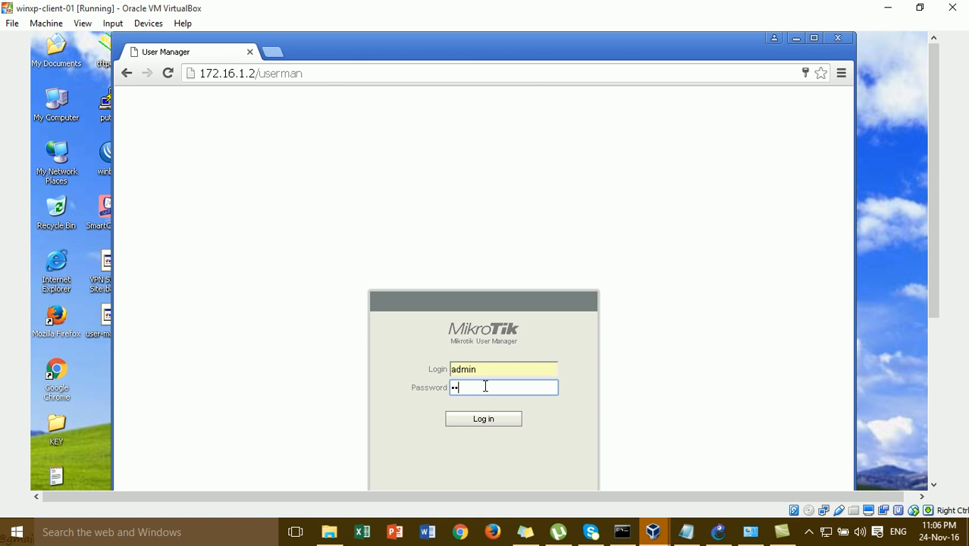
pyautogui.click(492, 371)
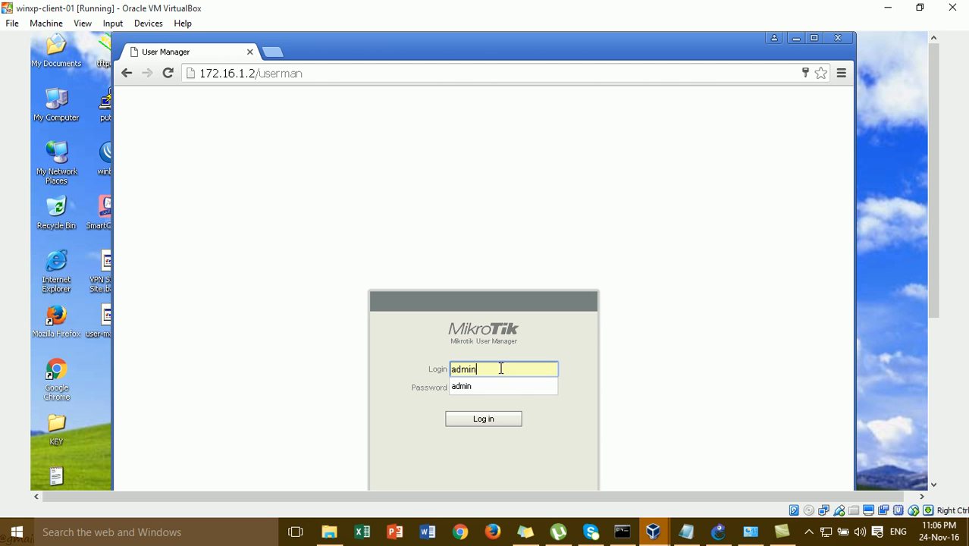
pyautogui.click(497, 388)
pyautogui.click(497, 390)
pyautogui.press('BackSpace')
pyautogui.press('BackSpace')
pyautogui.press('BackSpace')
pyautogui.click(486, 420)
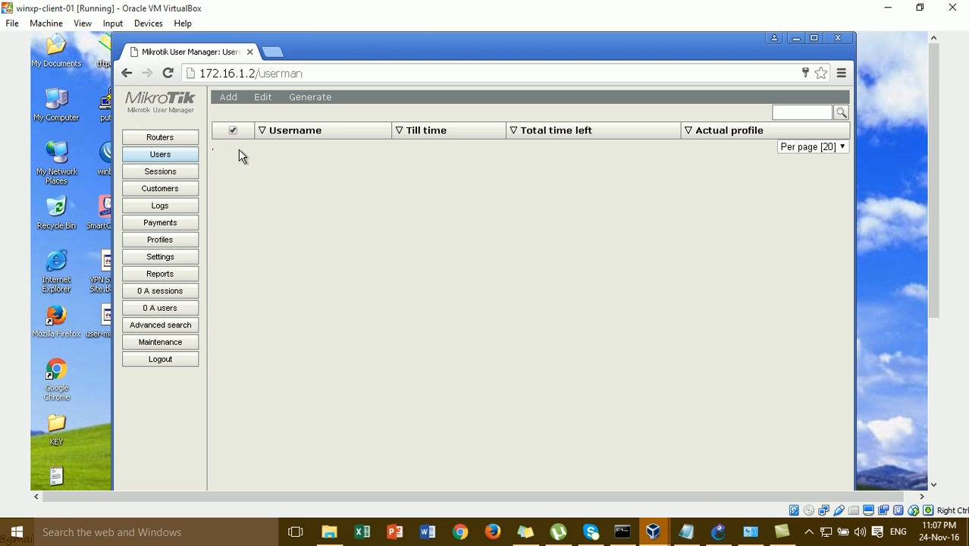
# - Add the line '-set ip router in User Manager Mikrotuk' under item 8 of the GNS3 canvas note
pyautogui.click(719, 532)
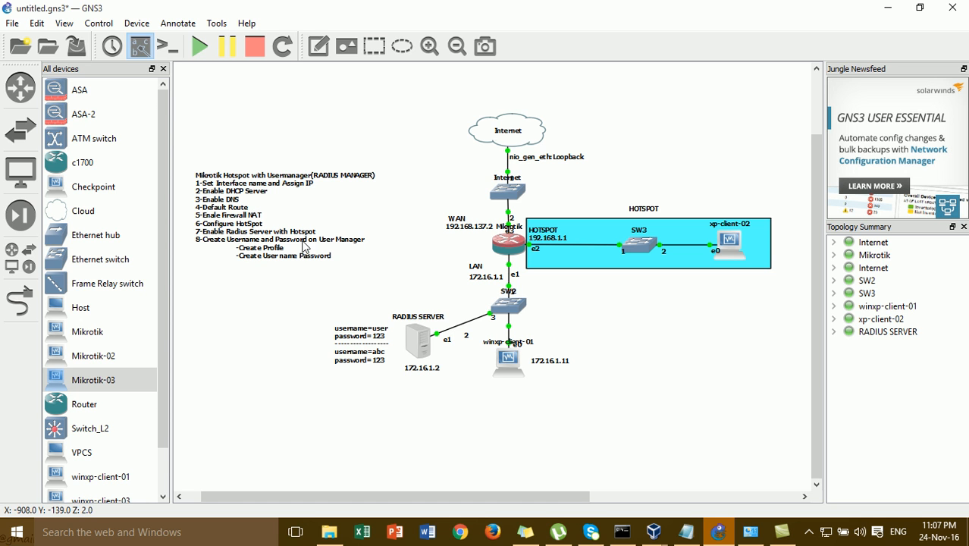
pyautogui.click(344, 246)
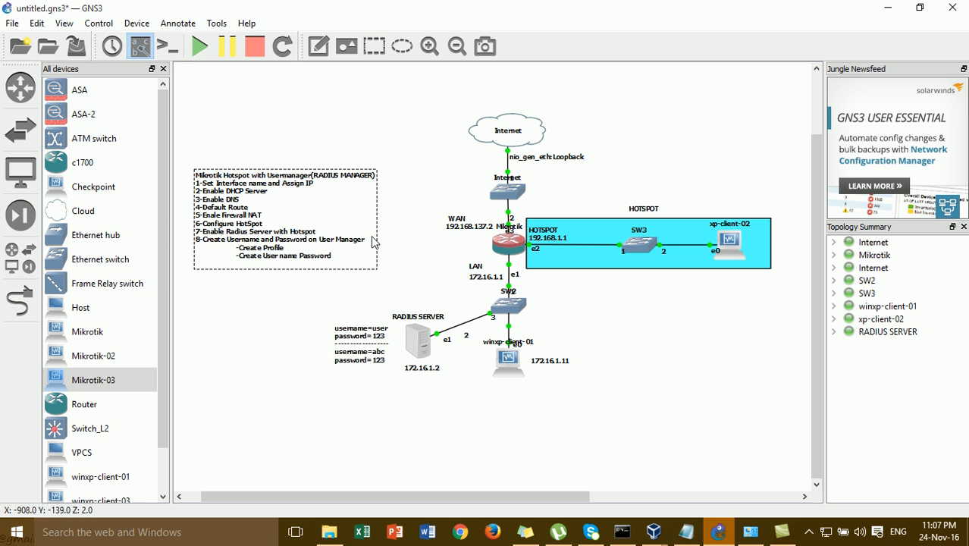
pyautogui.doubleClick(368, 242)
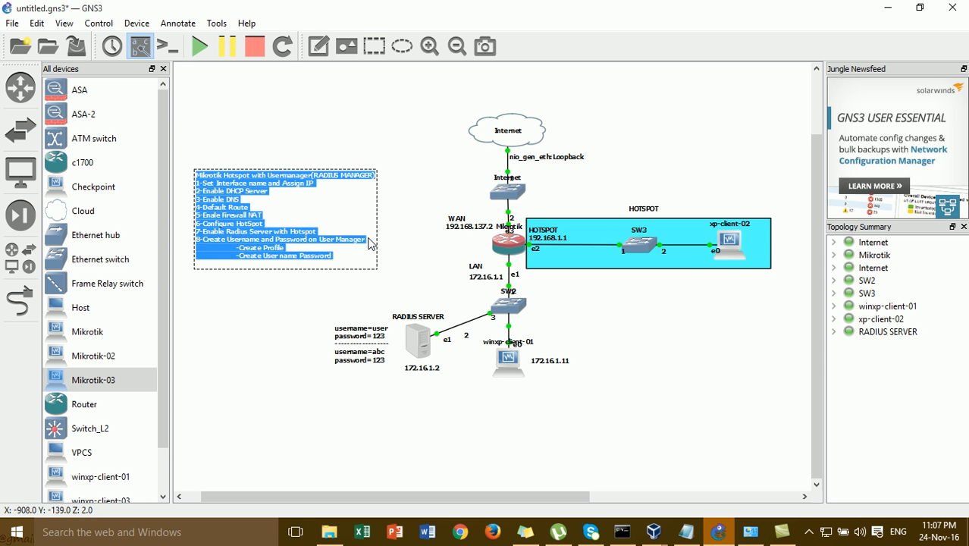
pyautogui.click(370, 242)
pyautogui.press('Return')
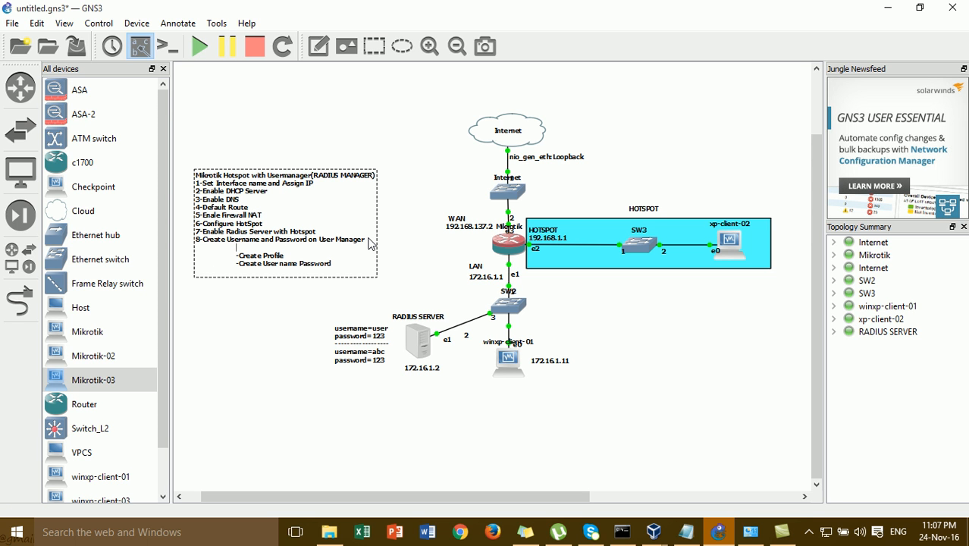
pyautogui.write('-set ip router in')
pyautogui.write('User Manager Mikrotuk')
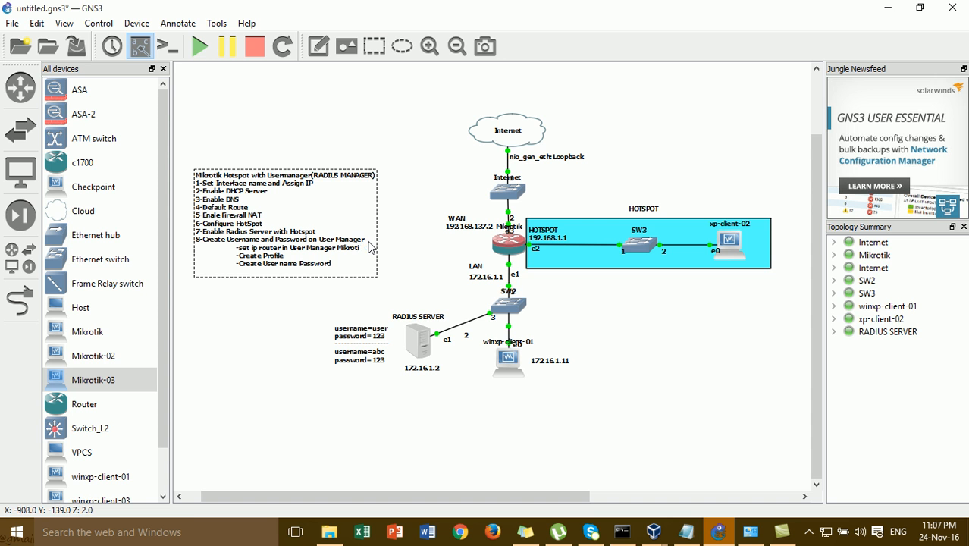
pyautogui.click(390, 262)
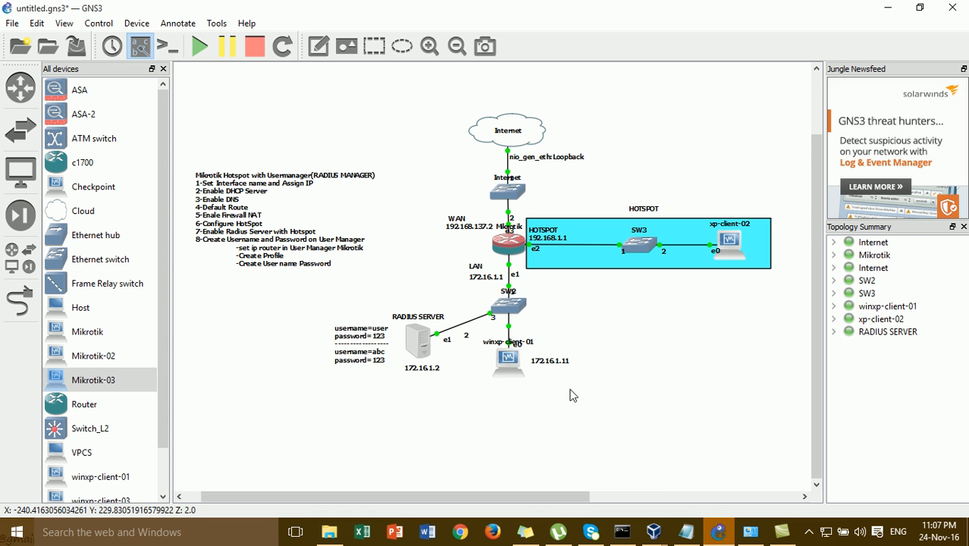
# - On the User Manager Routers page, remove the existing Radius-SERVER router
pyautogui.moveTo(660, 531)
pyautogui.click(633, 471)
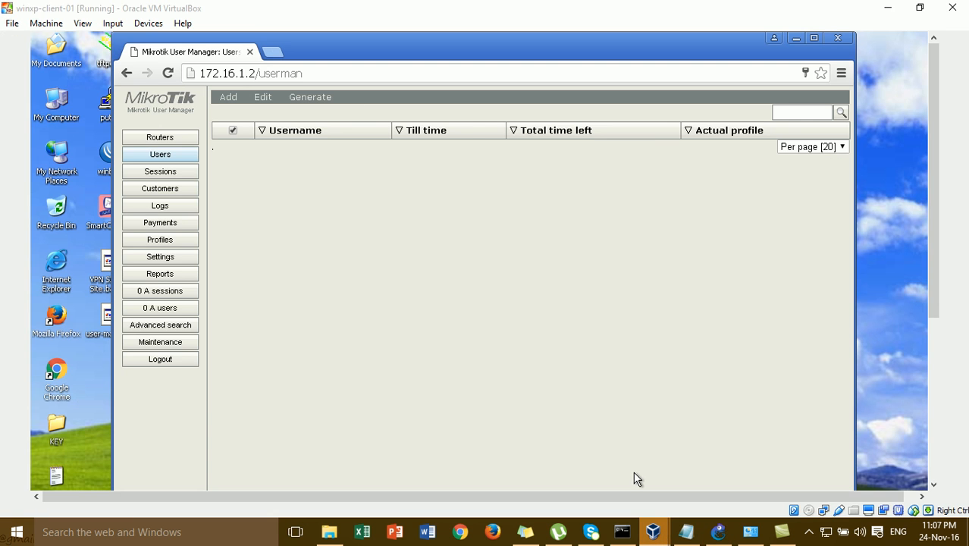
pyautogui.click(173, 138)
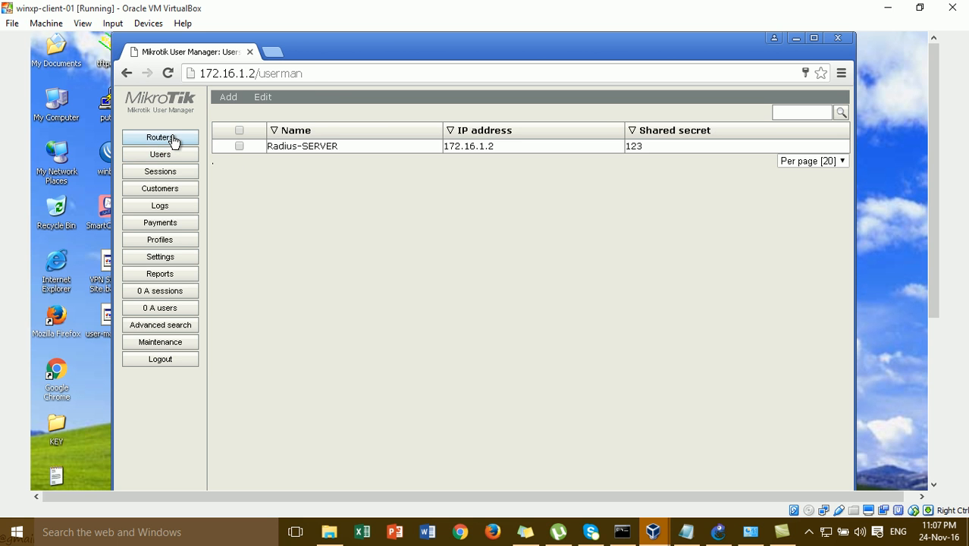
pyautogui.click(289, 149)
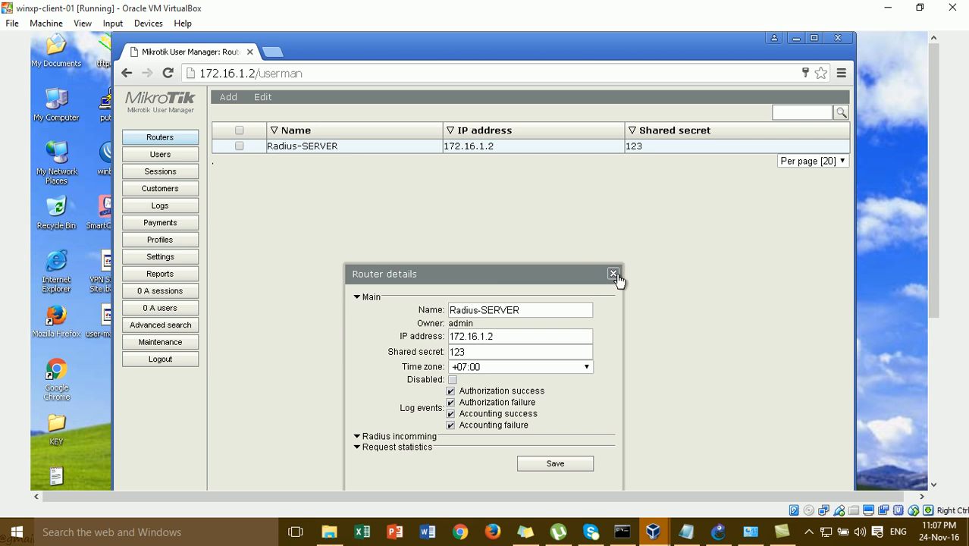
pyautogui.click(614, 274)
pyautogui.click(239, 147)
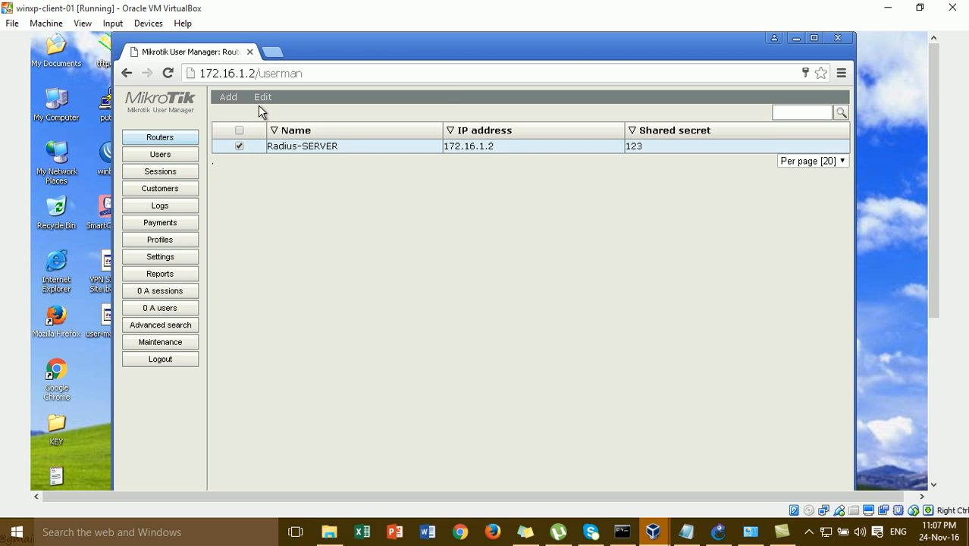
pyautogui.click(265, 99)
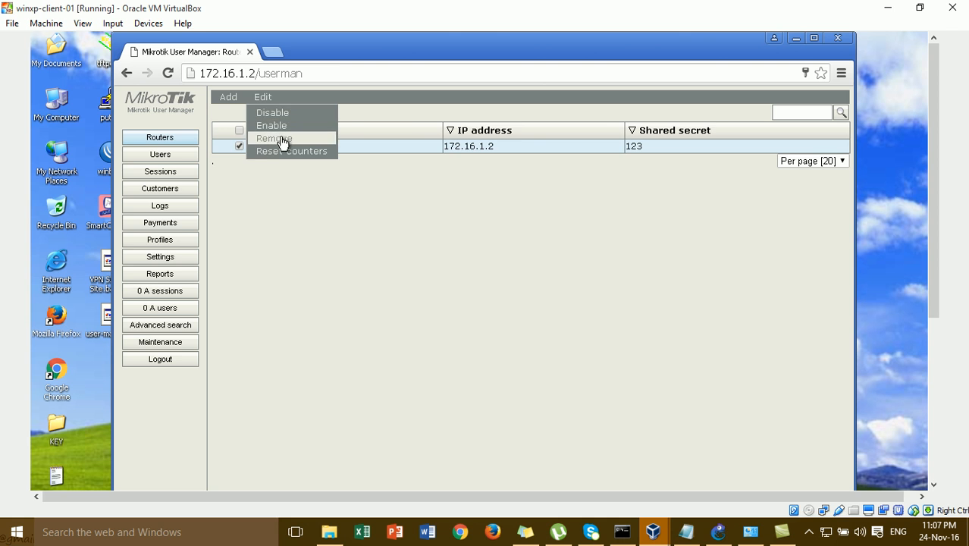
pyautogui.click(278, 139)
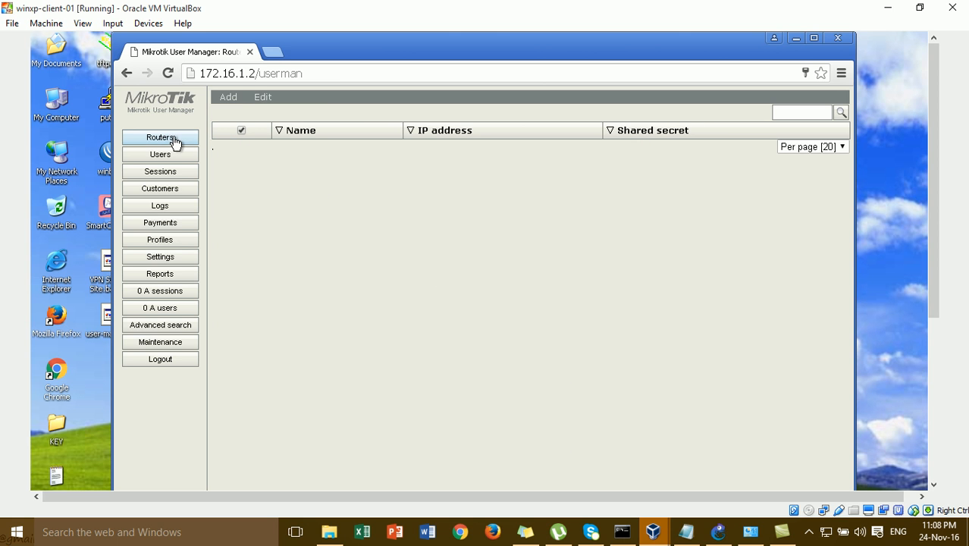
# - Start a new router entry named Router with IP address 172.16.1.1
pyautogui.click(235, 101)
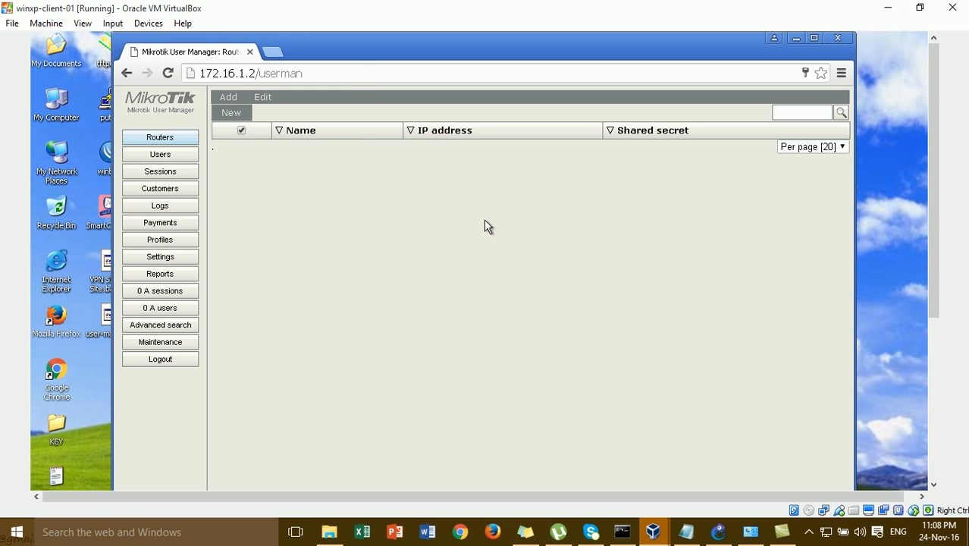
pyautogui.click(241, 113)
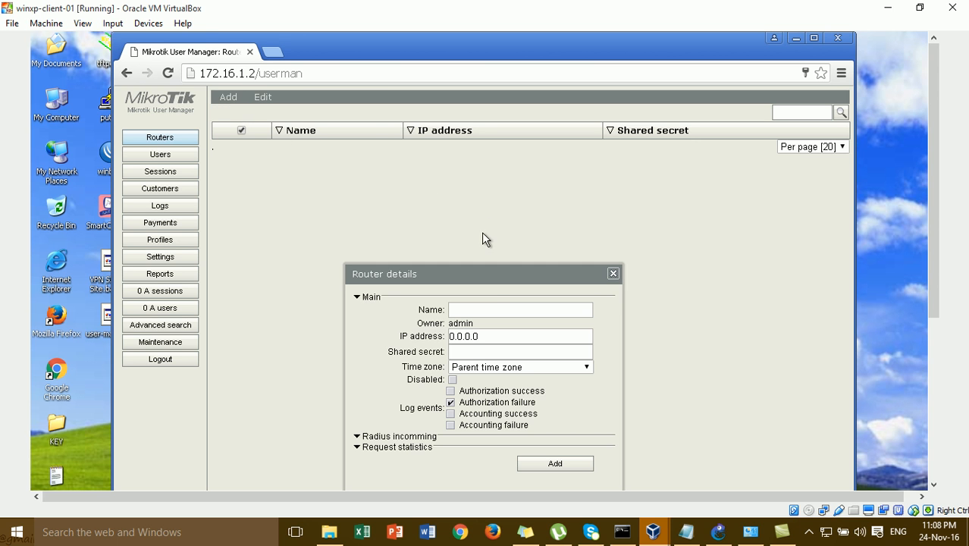
pyautogui.moveTo(493, 279); pyautogui.dragTo(500, 204)
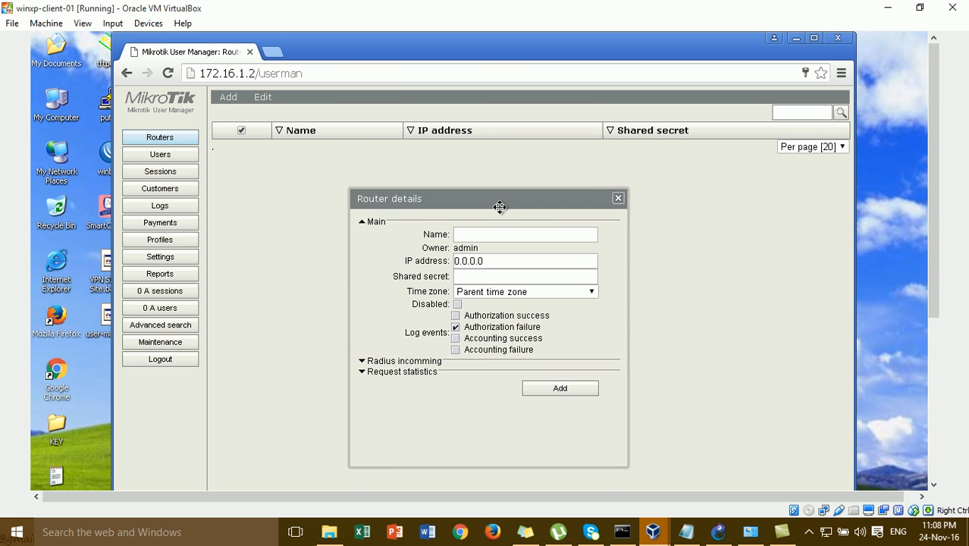
pyautogui.click(507, 231)
pyautogui.write('Router')
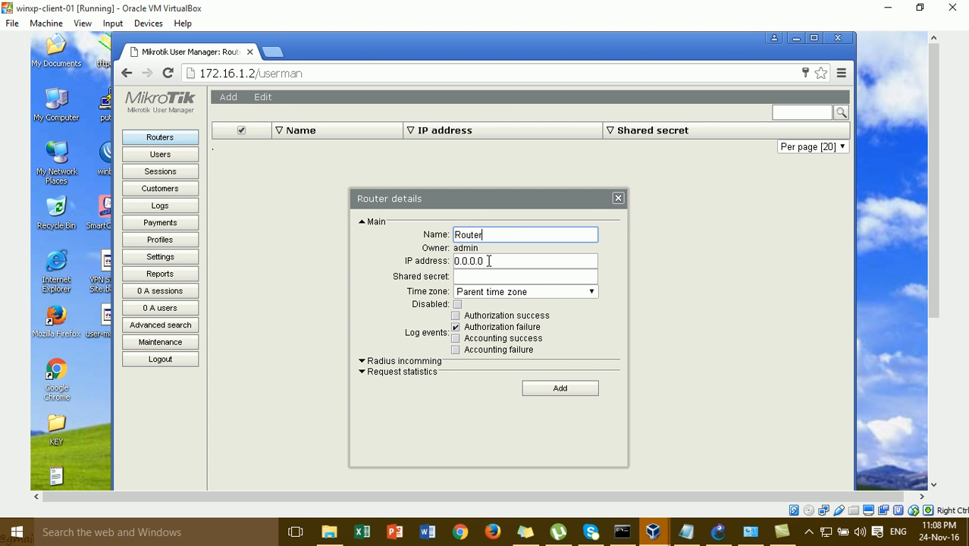
pyautogui.press('Tab')
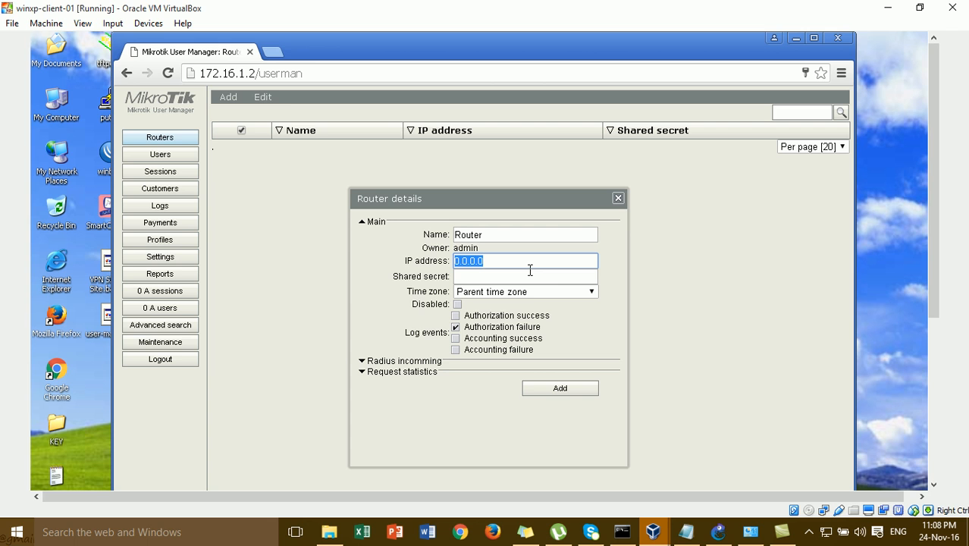
pyautogui.write('172.16.1.1')
# - Highlight the entered IP address 172.16.1.1 in the router form
pyautogui.moveTo(514, 263); pyautogui.dragTo(421, 254)
pyautogui.click(486, 259)
pyautogui.moveTo(509, 257); pyautogui.dragTo(431, 250)
pyautogui.click(488, 259)
pyautogui.moveTo(500, 261); pyautogui.dragTo(421, 260)
pyautogui.click(497, 259)
pyautogui.moveTo(505, 260); pyautogui.dragTo(382, 250)
pyautogui.click(727, 533)
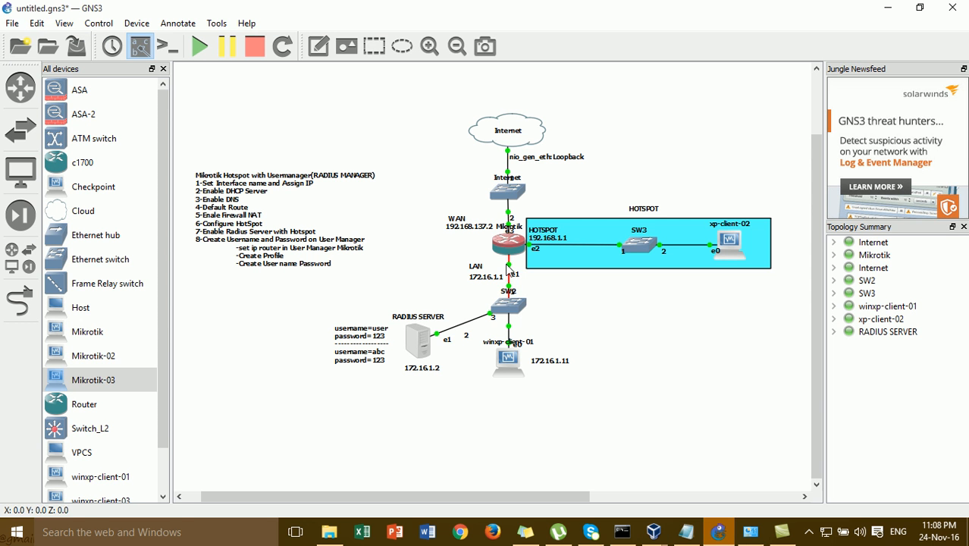
pyautogui.moveTo(513, 253)
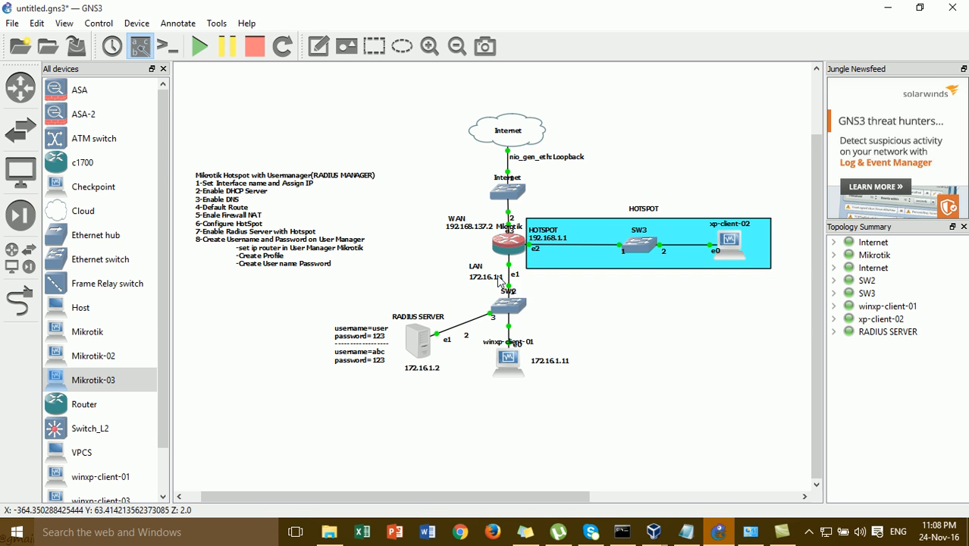
pyautogui.moveTo(452, 264); pyautogui.dragTo(497, 287)
pyautogui.click(379, 294)
pyautogui.moveTo(378, 289); pyautogui.dragTo(449, 394)
pyautogui.click(450, 395)
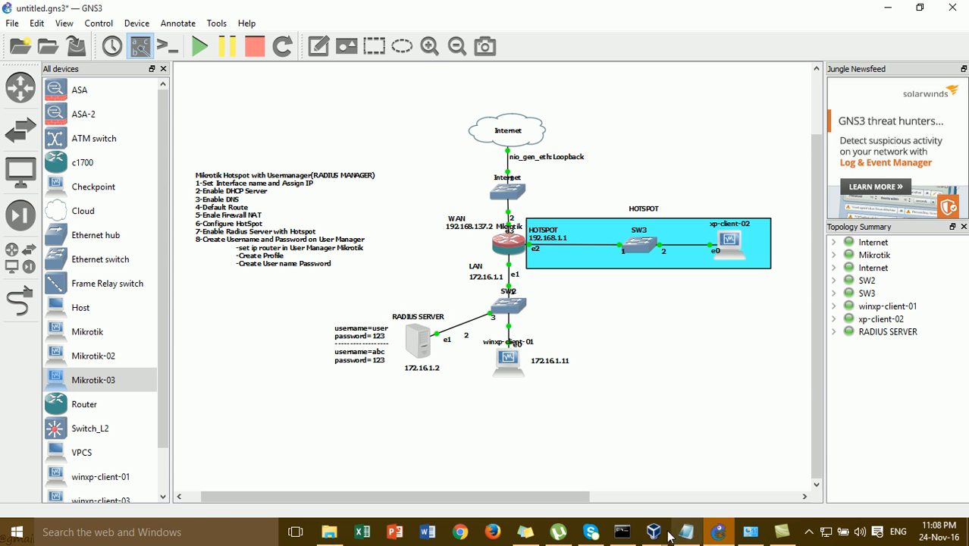
pyautogui.moveTo(654, 532)
pyautogui.click(639, 503)
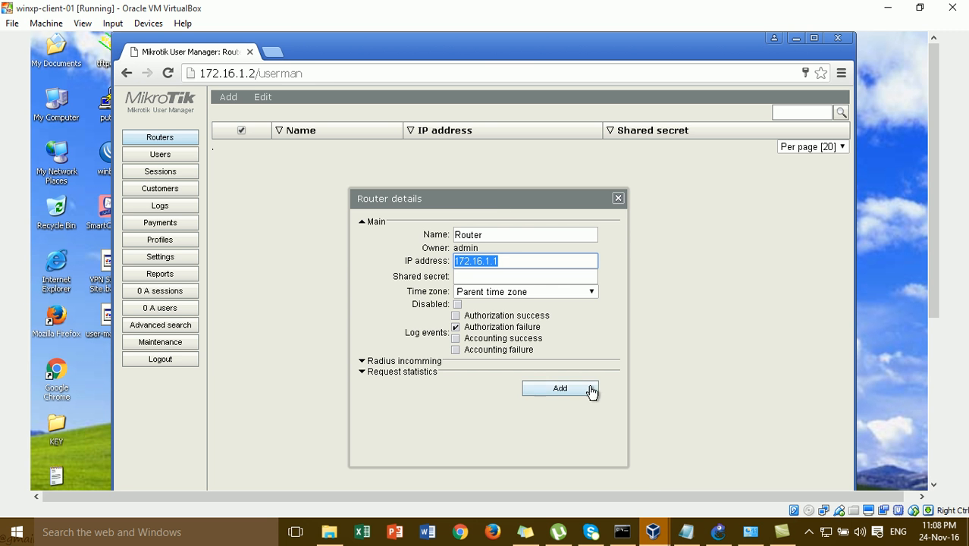
# - Fill in the new router's RADIUS shared secret and select the entered value
pyautogui.click(520, 260)
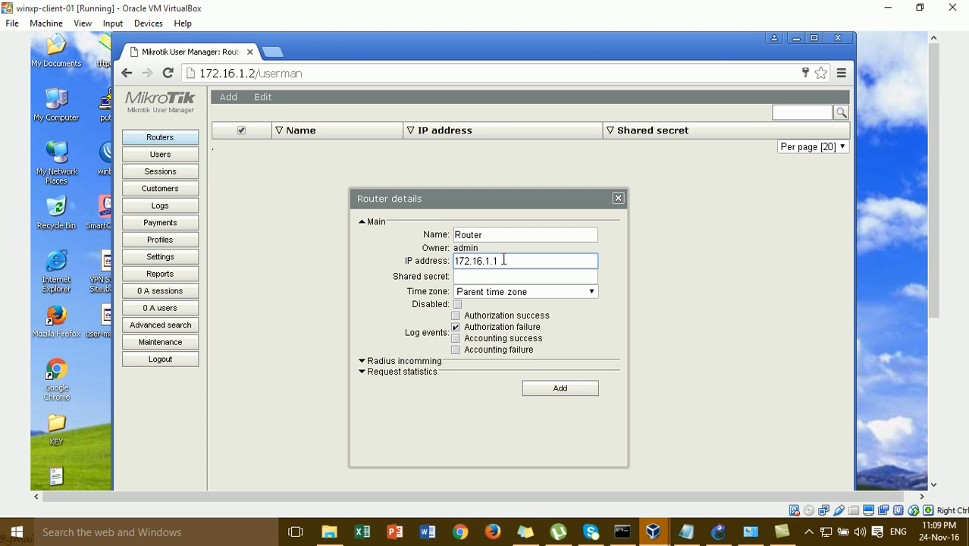
pyautogui.click(493, 278)
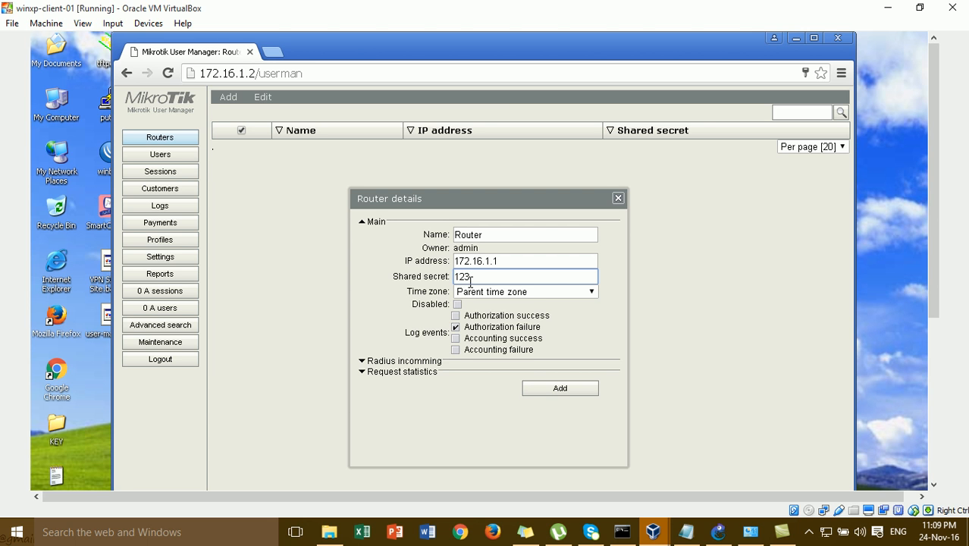
pyautogui.moveTo(470, 278); pyautogui.dragTo(361, 260)
pyautogui.moveTo(936, 181); pyautogui.dragTo(964, 347)
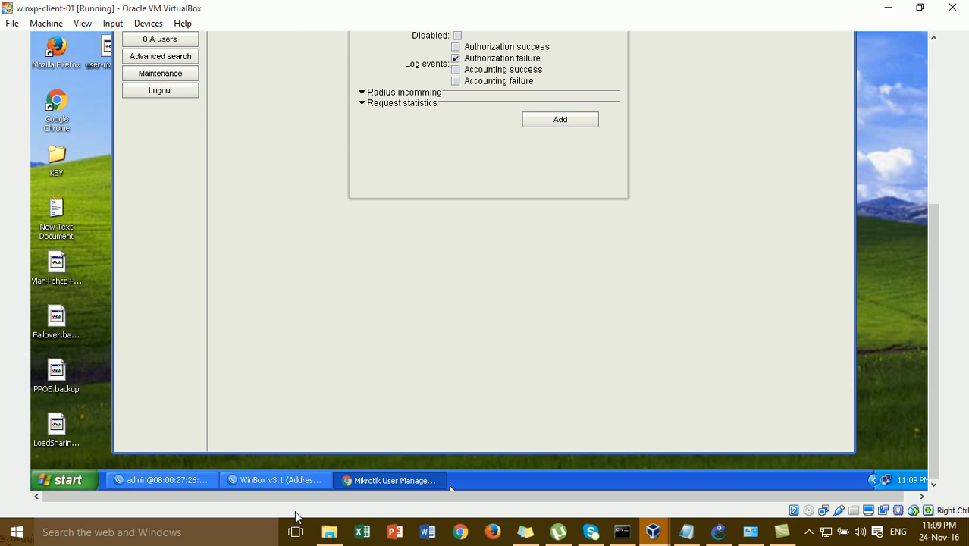
# - Close the old WinBox v3.1 window and the Hotspot window
pyautogui.rightClick(293, 481)
pyautogui.click(307, 476)
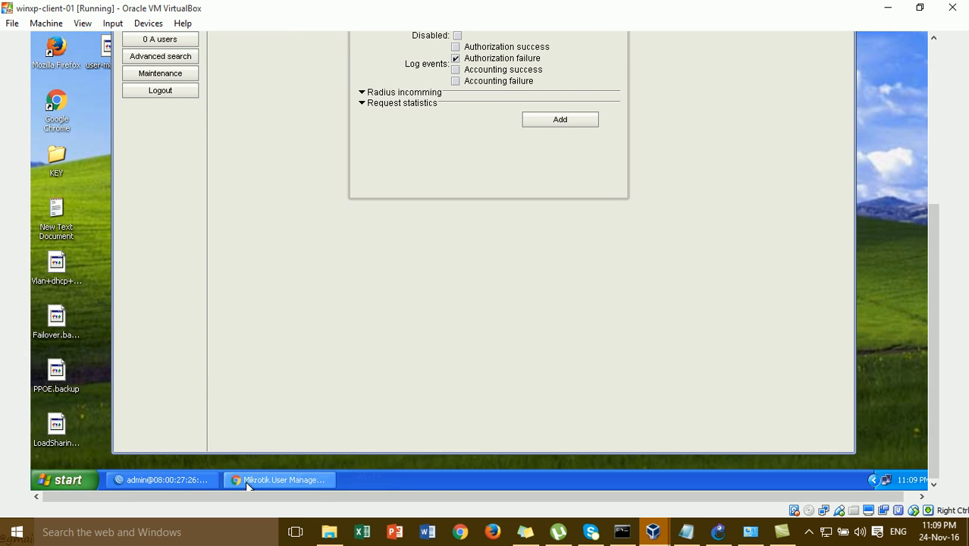
pyautogui.click(188, 478)
pyautogui.moveTo(935, 335); pyautogui.dragTo(936, 171)
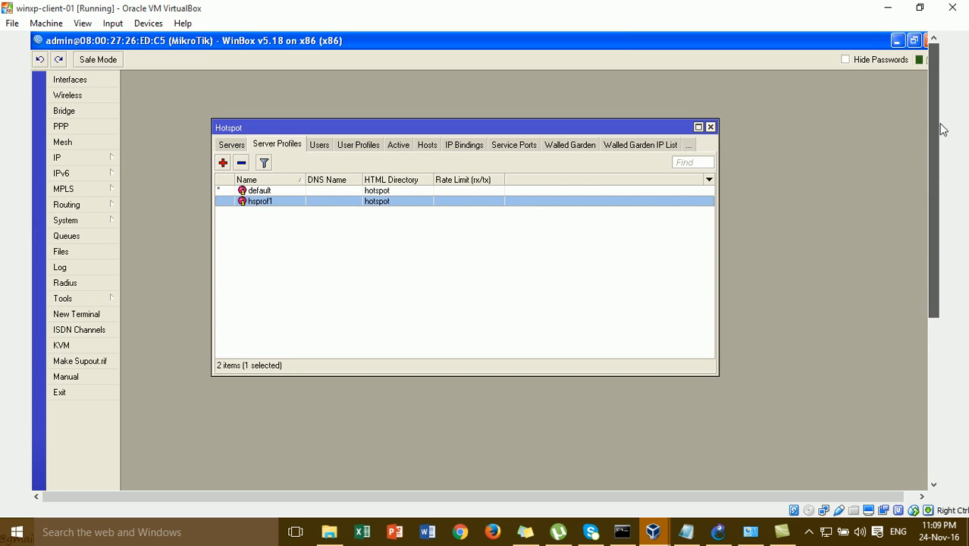
pyautogui.click(709, 127)
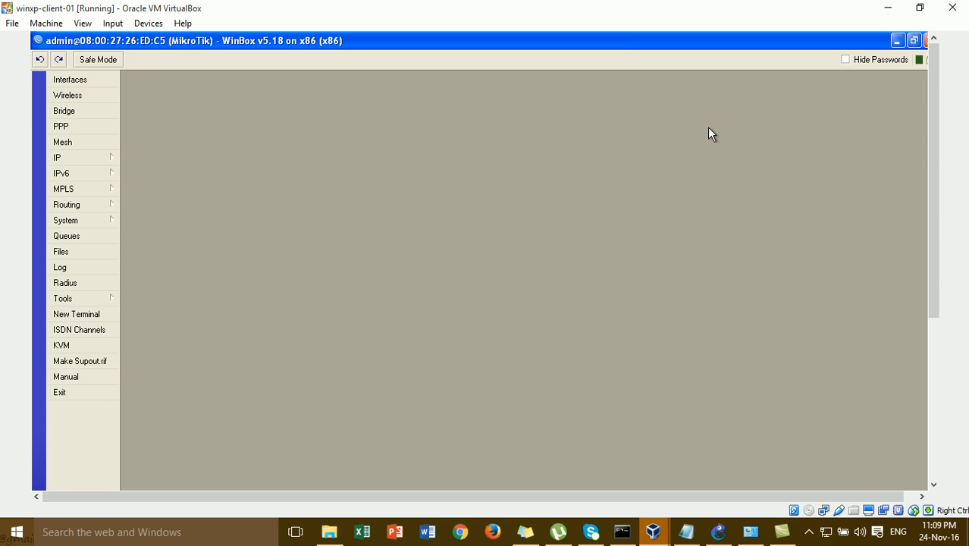
# - Check the shared secret of the hotspot RADIUS entry for 172.16.1.2, then minimize WinBox
pyautogui.click(76, 283)
pyautogui.click(459, 162)
pyautogui.doubleClick(459, 162)
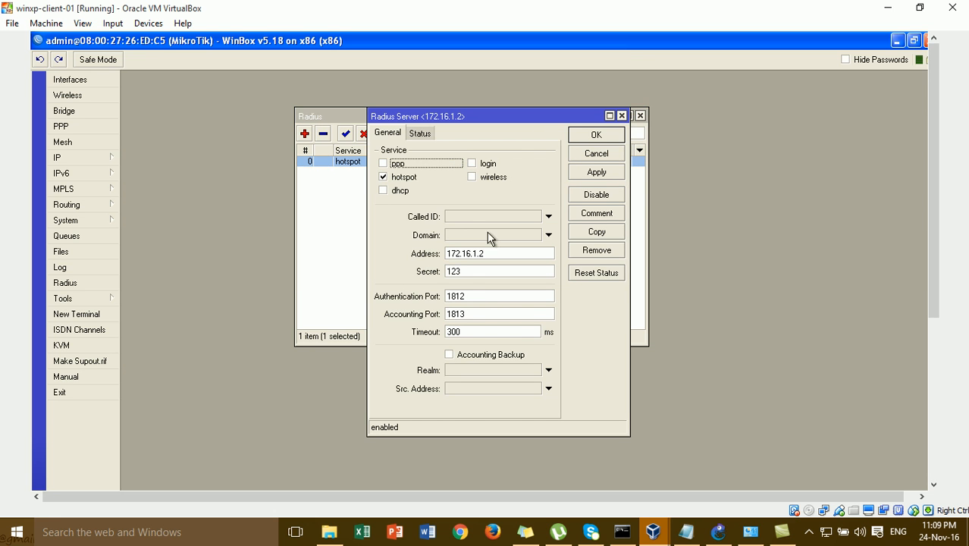
pyautogui.doubleClick(476, 272)
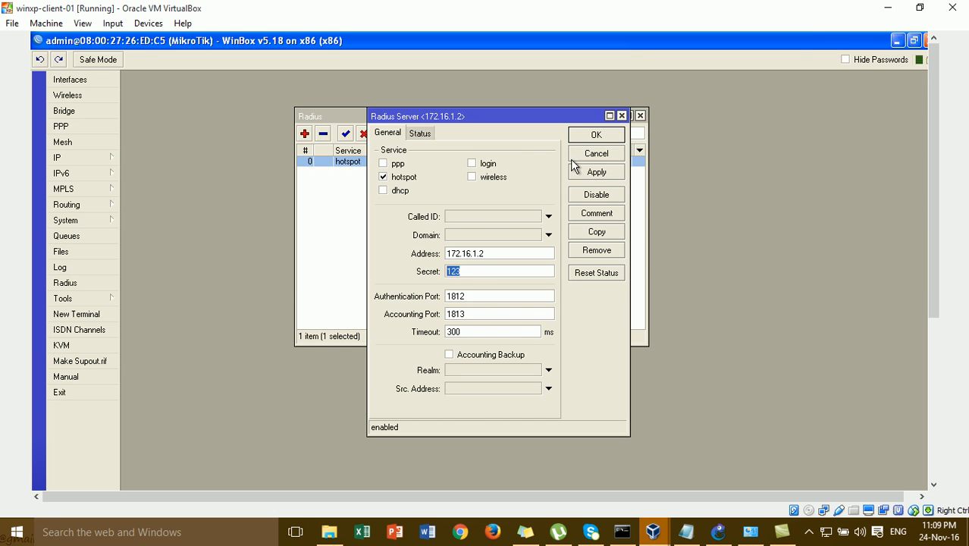
pyautogui.click(595, 141)
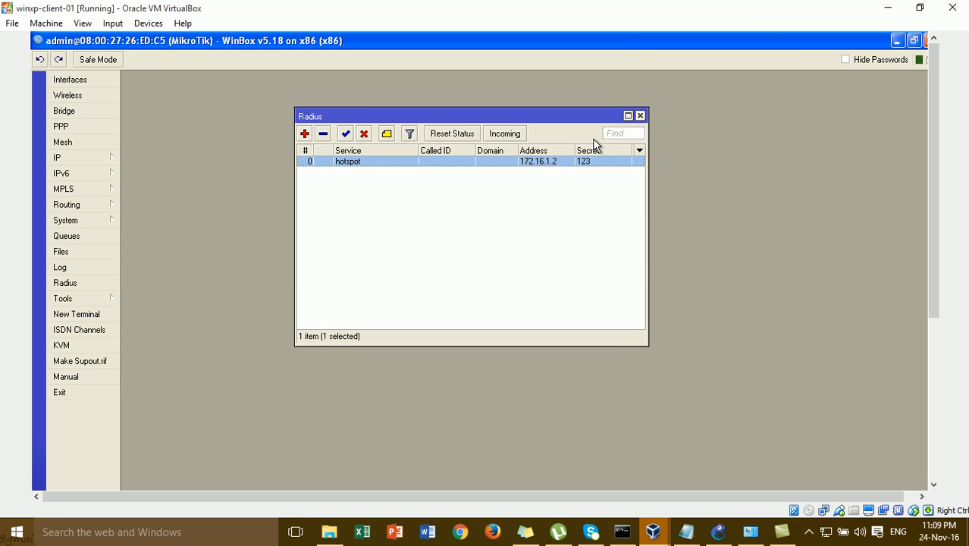
pyautogui.click(898, 42)
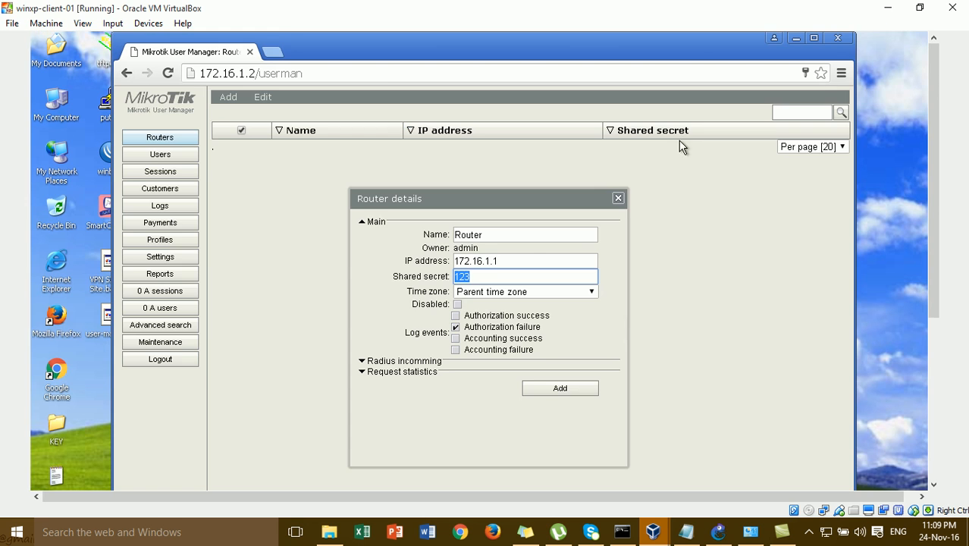
# - Set the new router's time zone to +07:00
pyautogui.click(472, 274)
pyautogui.click(485, 293)
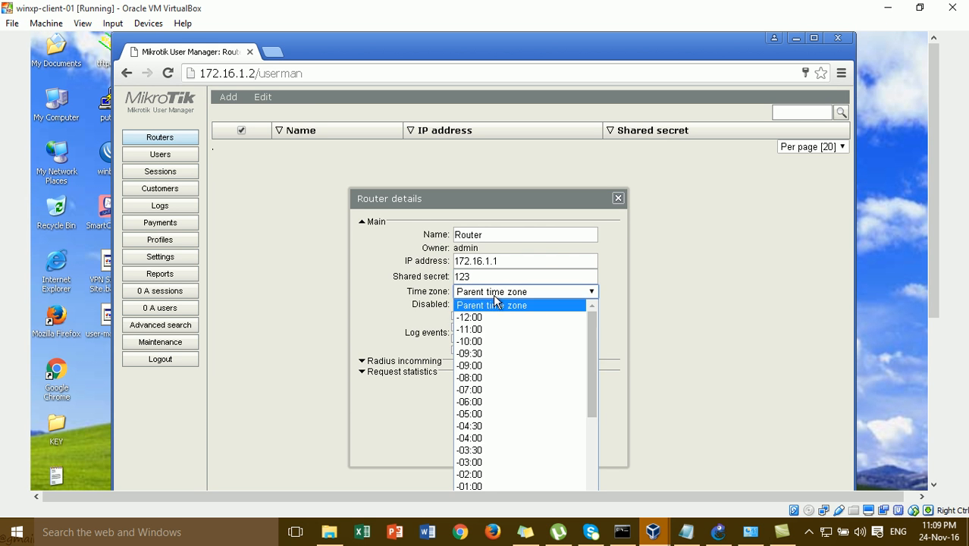
pyautogui.moveTo(590, 339); pyautogui.dragTo(615, 465)
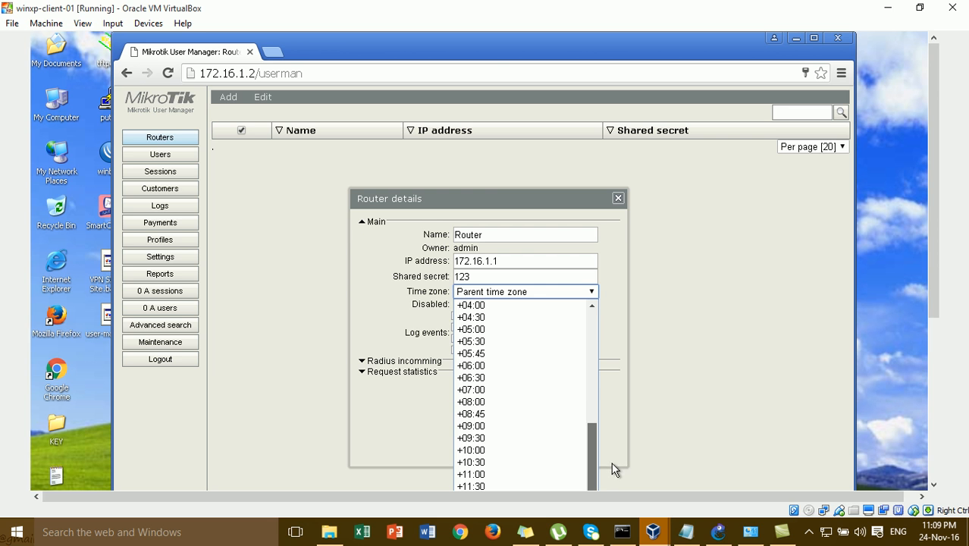
pyautogui.click(515, 392)
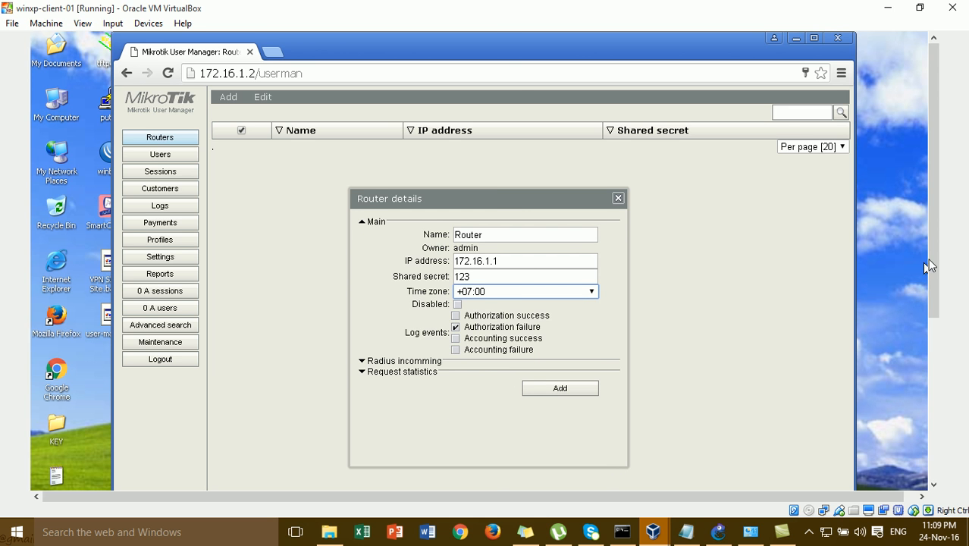
pyautogui.moveTo(932, 253); pyautogui.dragTo(933, 320)
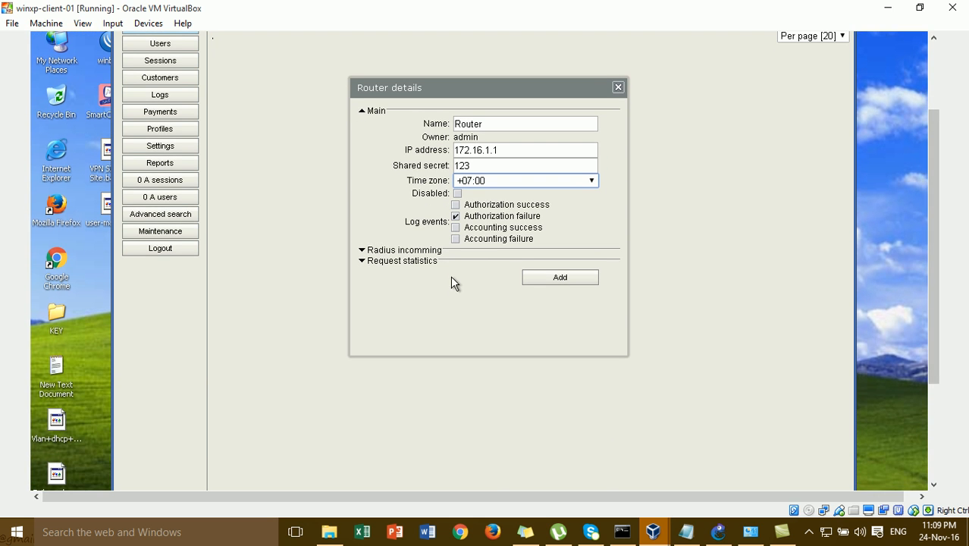
# - Under Radius incomming, enable Use CoA with CoA port 1700
pyautogui.click(419, 252)
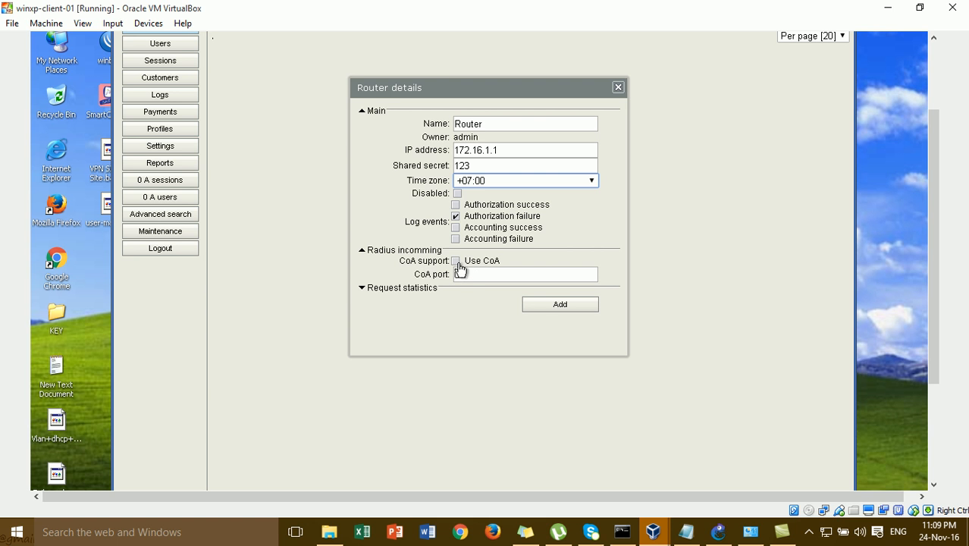
pyautogui.click(457, 262)
pyautogui.write('1700')
pyautogui.moveTo(938, 232); pyautogui.dragTo(943, 328)
pyautogui.click(162, 480)
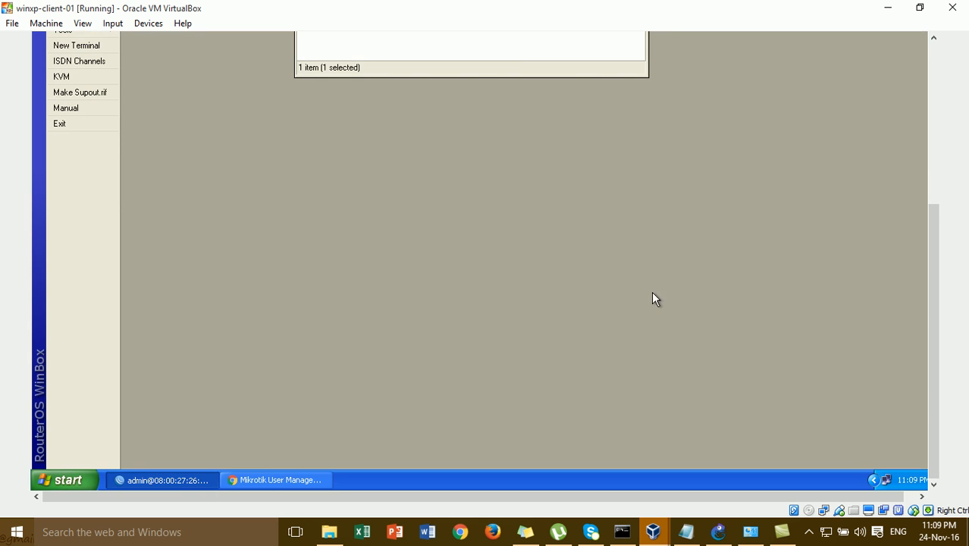
# - Confirm WinBox's RADIUS Incoming accepts requests on port 1700, then return to User Manager
pyautogui.moveTo(944, 251); pyautogui.dragTo(927, 95)
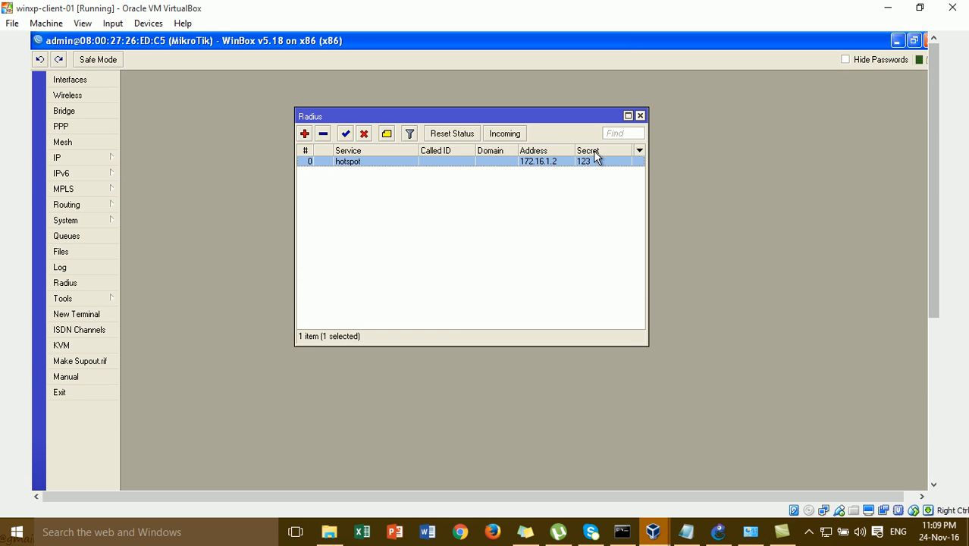
pyautogui.doubleClick(558, 165)
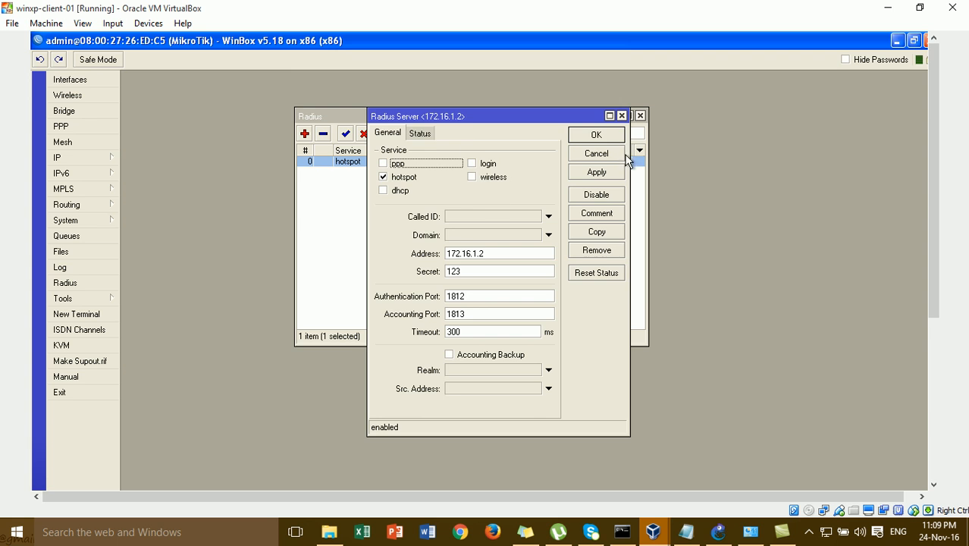
pyautogui.click(607, 135)
pyautogui.click(519, 134)
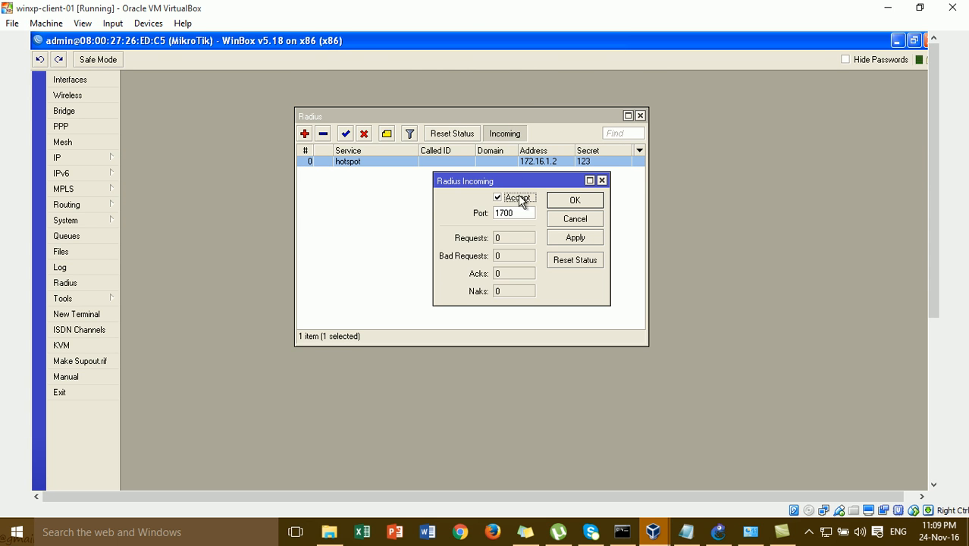
pyautogui.click(590, 201)
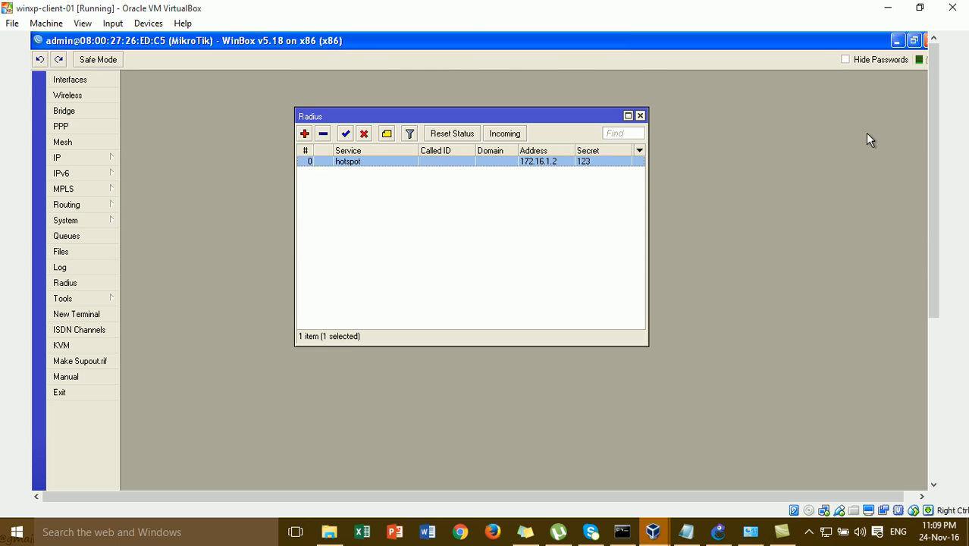
pyautogui.click(897, 40)
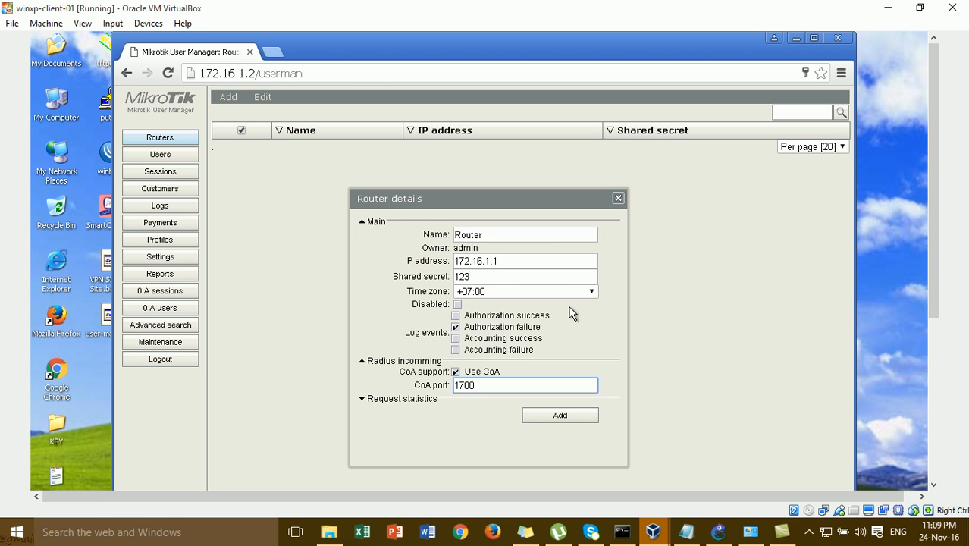
# - Save router 172.16.1.1 to the Routers list and bring up the GNS3 topology
pyautogui.click(540, 417)
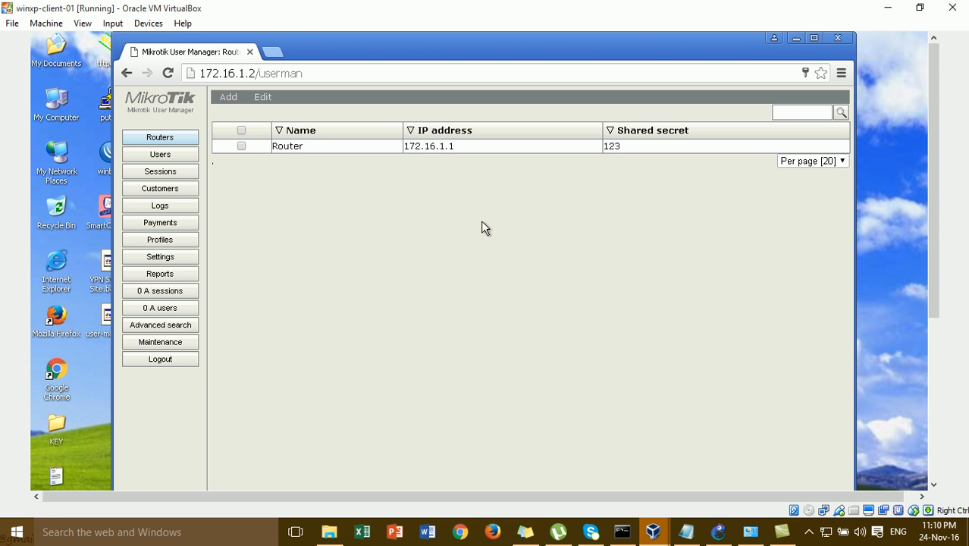
pyautogui.click(719, 532)
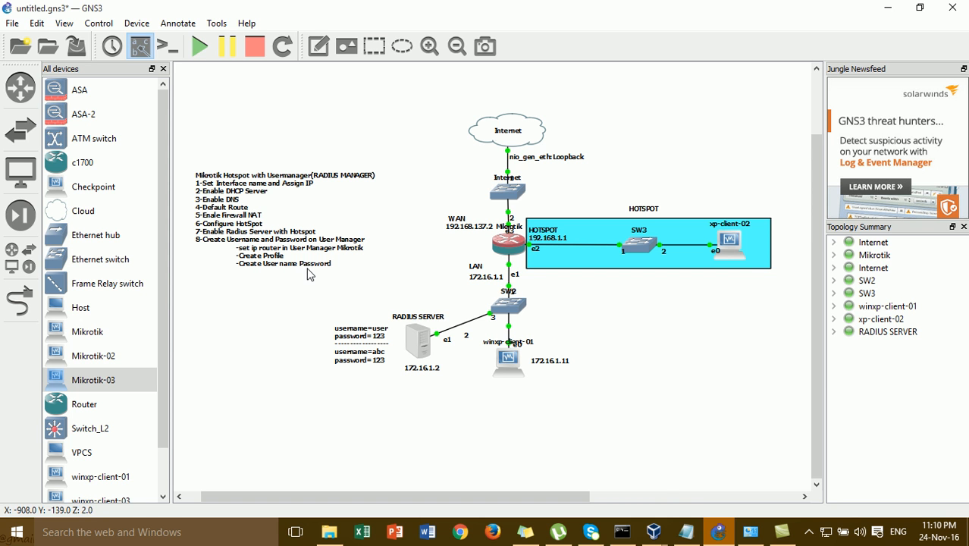
# - Switch back to the winxp-client-01 VM showing the User Manager Routers list
pyautogui.click(656, 534)
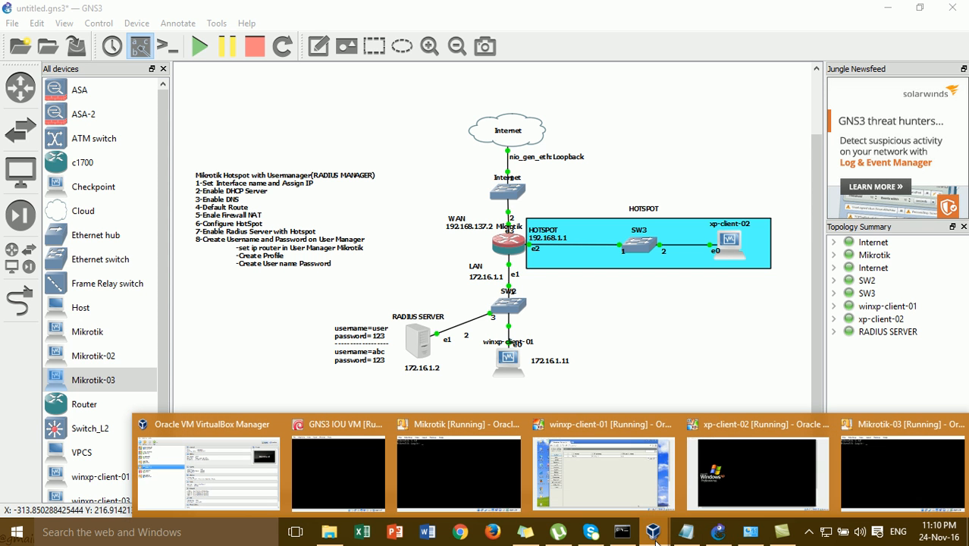
pyautogui.click(623, 446)
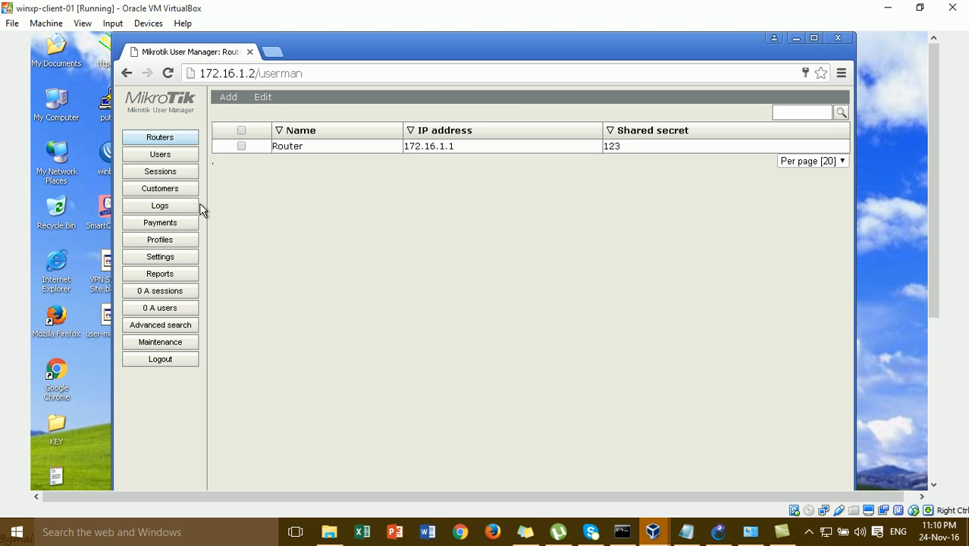
# - Start a new limitation named Limitation on the Profiles Limitations tab
pyautogui.click(180, 241)
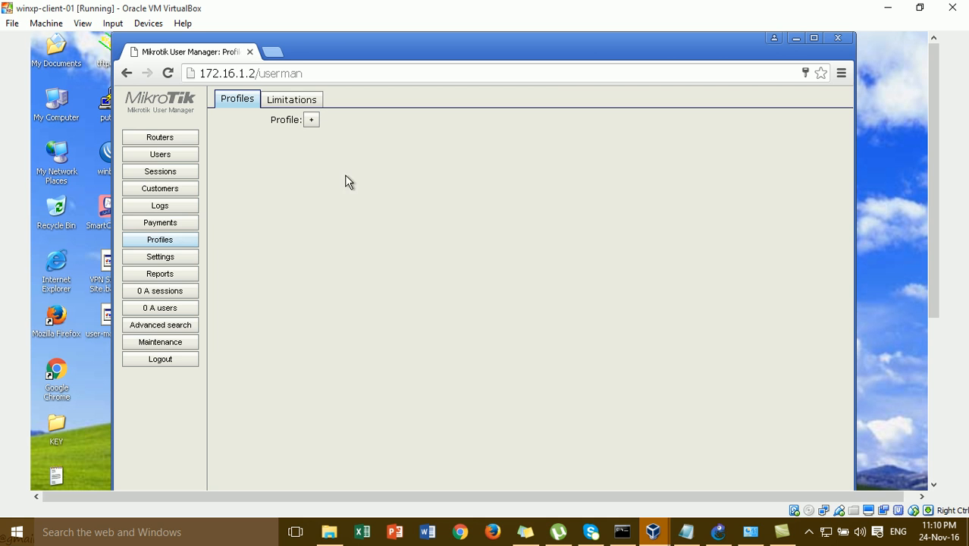
pyautogui.click(304, 106)
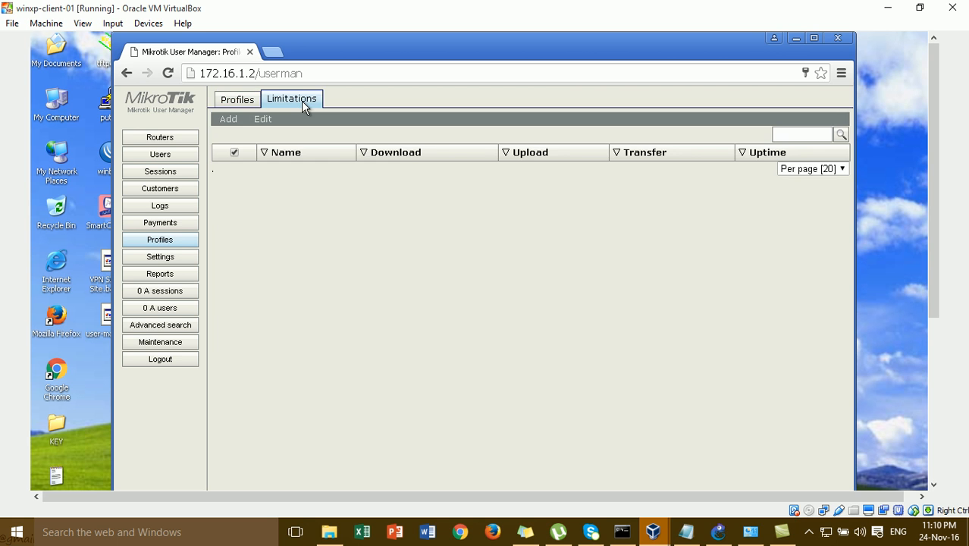
pyautogui.click(236, 119)
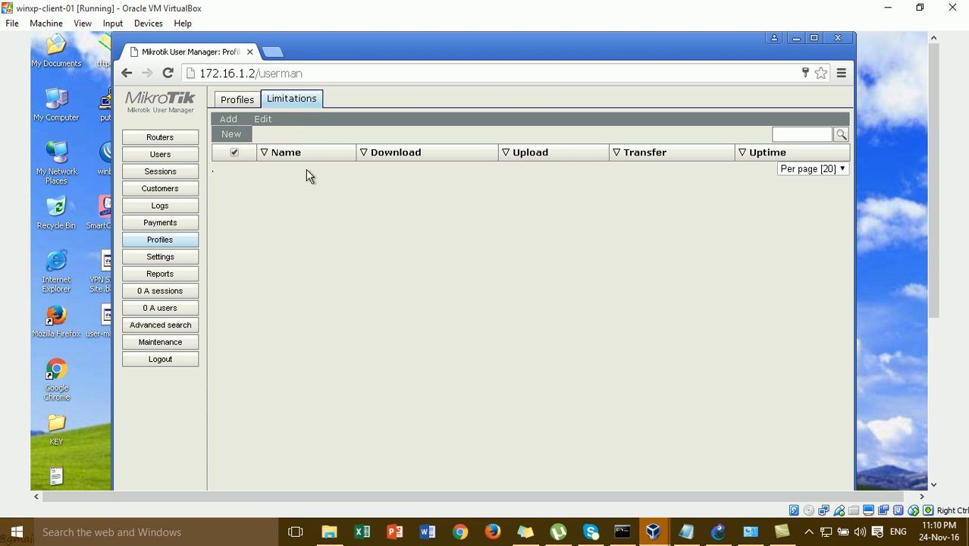
pyautogui.click(241, 135)
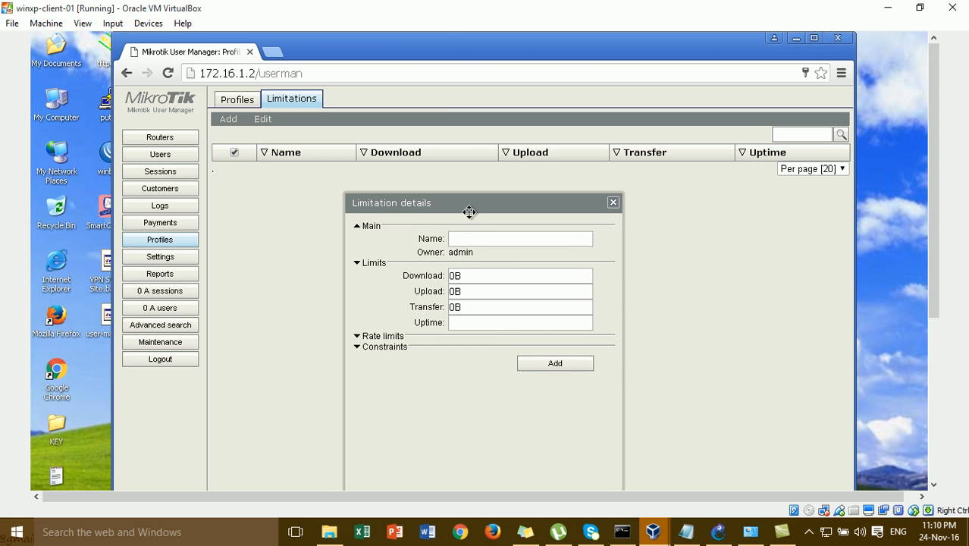
pyautogui.moveTo(469, 212); pyautogui.dragTo(470, 179)
pyautogui.click(474, 204)
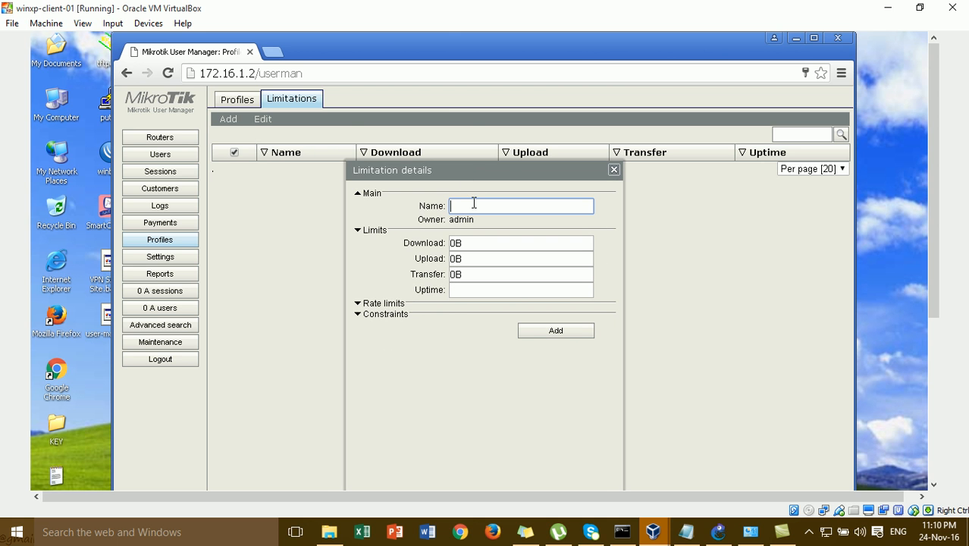
pyautogui.write('Limitation')
# - Go through the download, upload, uptime and receive rate-limit fields of the limitation
pyautogui.click(455, 242)
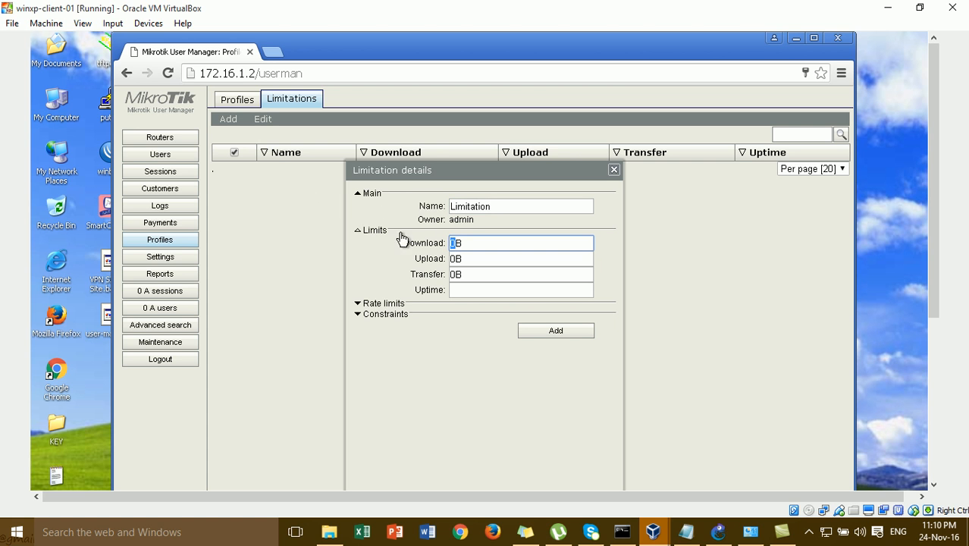
pyautogui.click(455, 259)
pyautogui.click(460, 293)
pyautogui.click(392, 303)
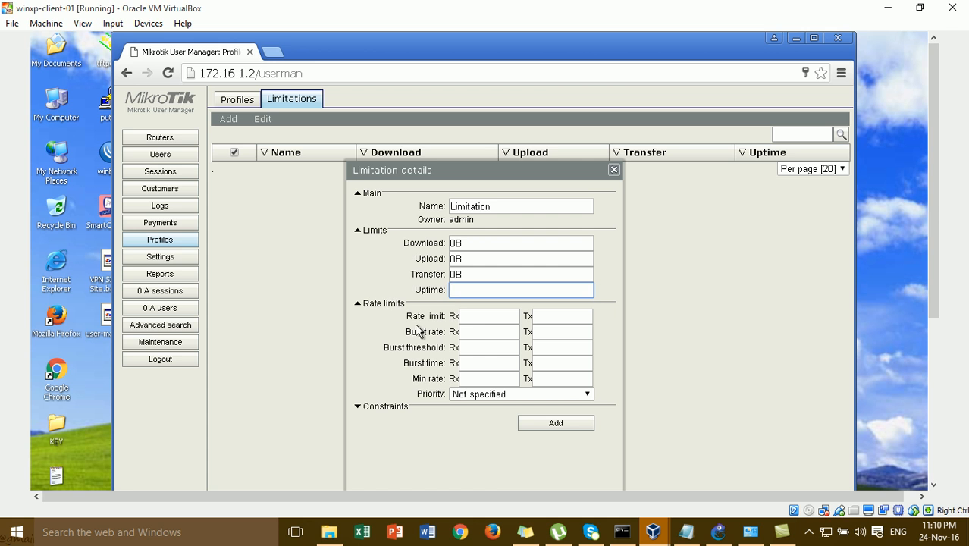
pyautogui.click(482, 324)
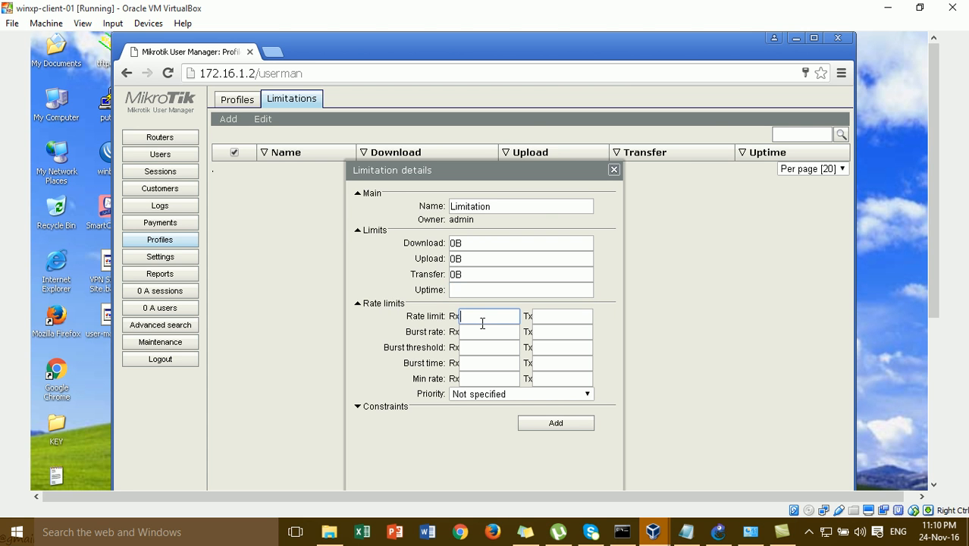
pyautogui.click(545, 320)
pyautogui.click(475, 332)
pyautogui.click(476, 348)
pyautogui.click(478, 368)
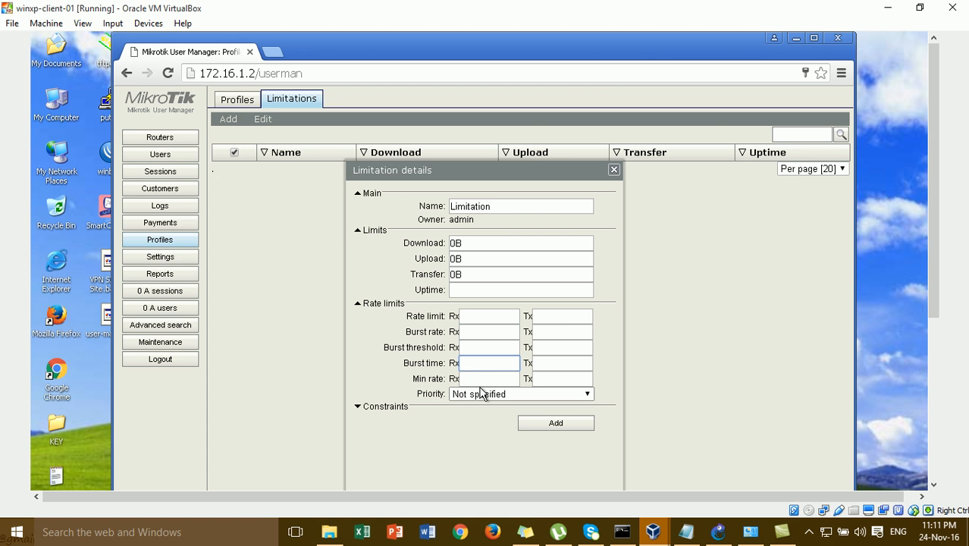
pyautogui.click(485, 394)
pyautogui.click(486, 378)
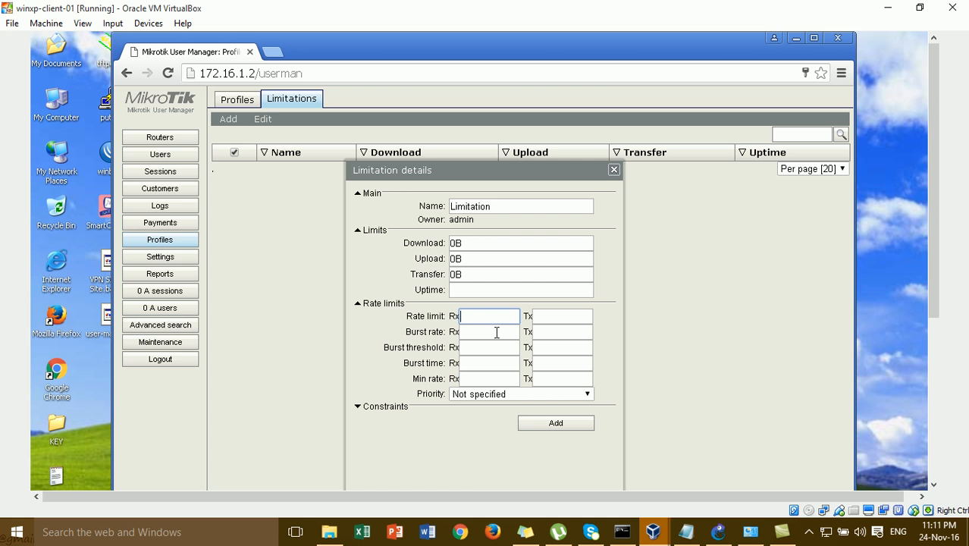
# - Review the transmit rate-limit fields and save Limitation with its 0B limits
pyautogui.click(568, 346)
pyautogui.click(567, 362)
pyautogui.click(569, 378)
pyautogui.click(569, 346)
pyautogui.click(578, 318)
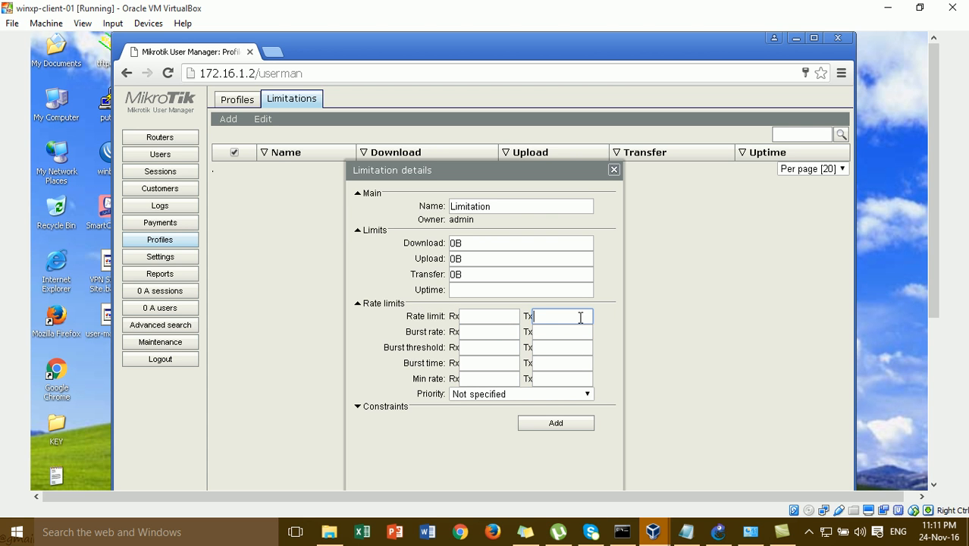
pyautogui.click(462, 327)
pyautogui.click(507, 316)
pyautogui.click(545, 282)
pyautogui.click(556, 241)
pyautogui.click(563, 332)
pyautogui.click(570, 428)
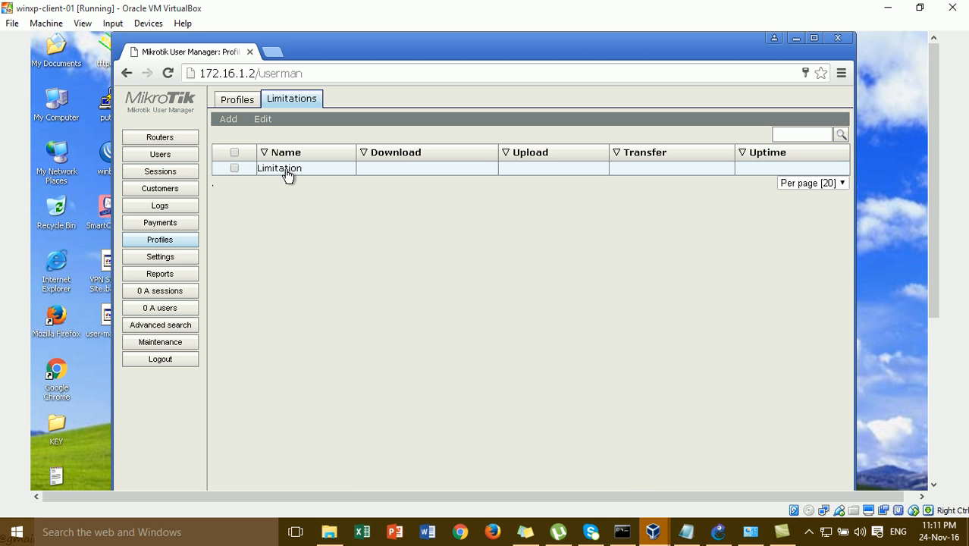
# - Create a new User Manager profile named Home
pyautogui.click(244, 102)
pyautogui.click(311, 122)
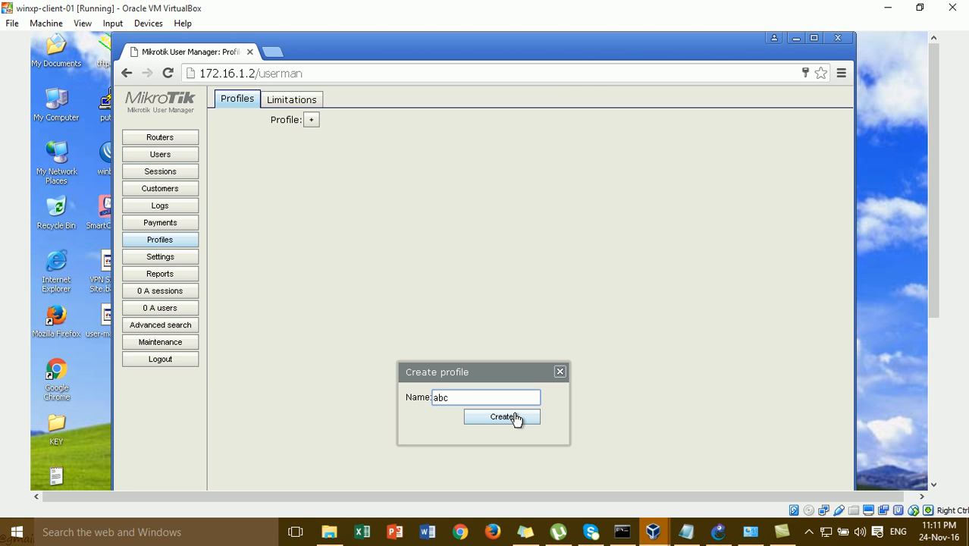
pyautogui.write('Home')
pyautogui.click(515, 423)
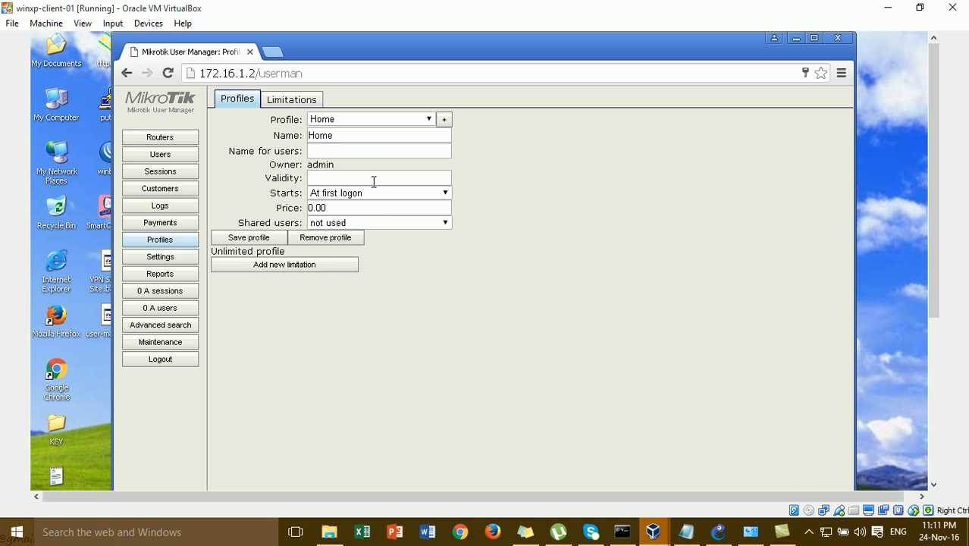
# - Set the Home profile's name for users to Home and save the profile
pyautogui.click(348, 151)
pyautogui.write('Home')
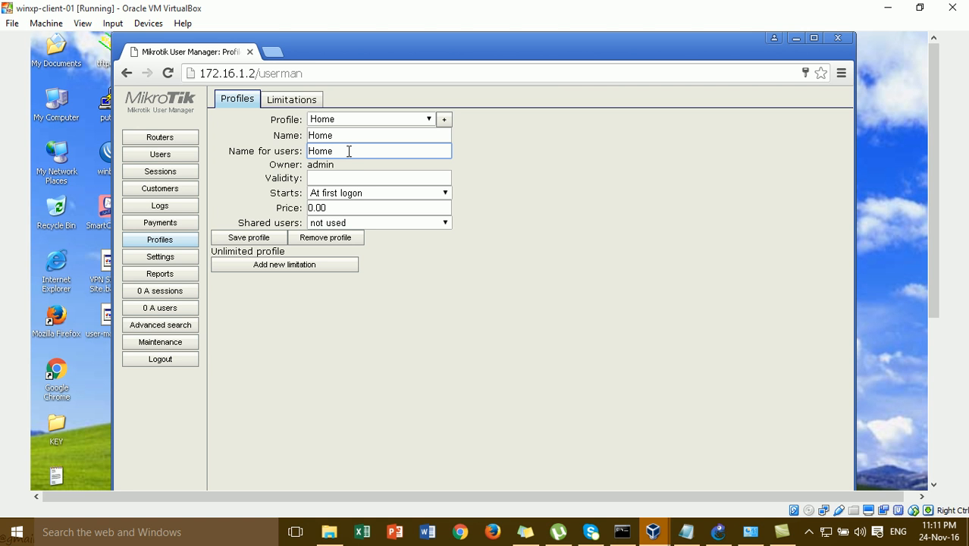
pyautogui.click(311, 177)
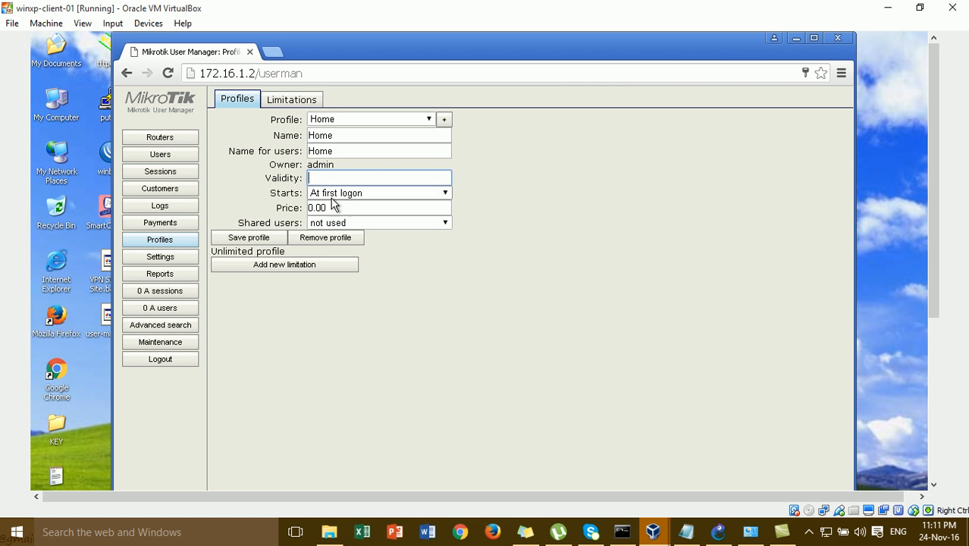
pyautogui.click(311, 207)
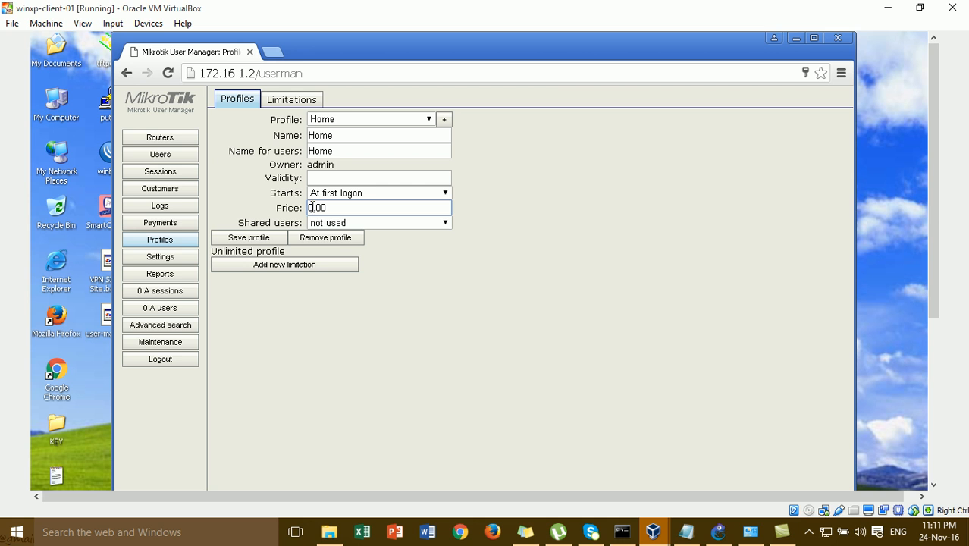
pyautogui.click(262, 238)
# - Attach the Limitation to the Home profile as an always-active part
pyautogui.click(275, 270)
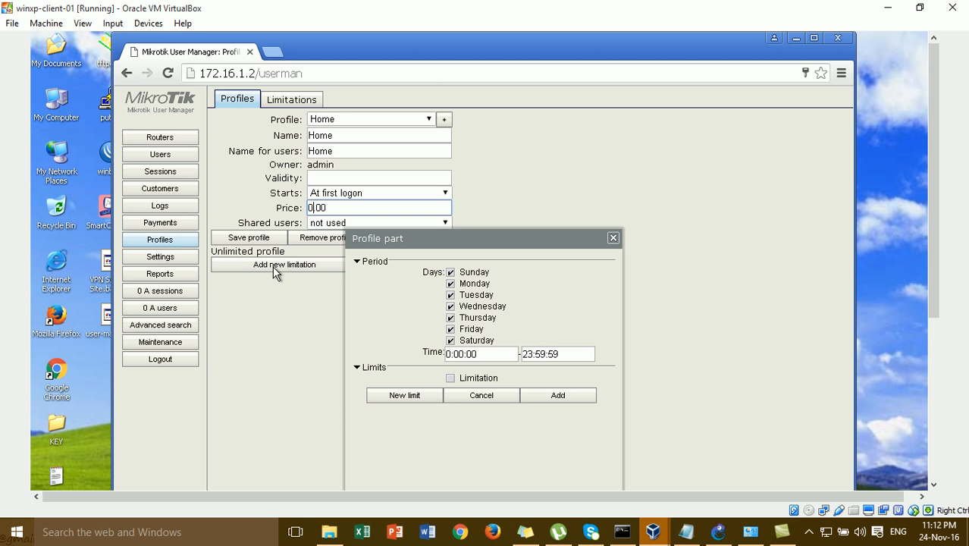
pyautogui.click(458, 382)
pyautogui.click(546, 397)
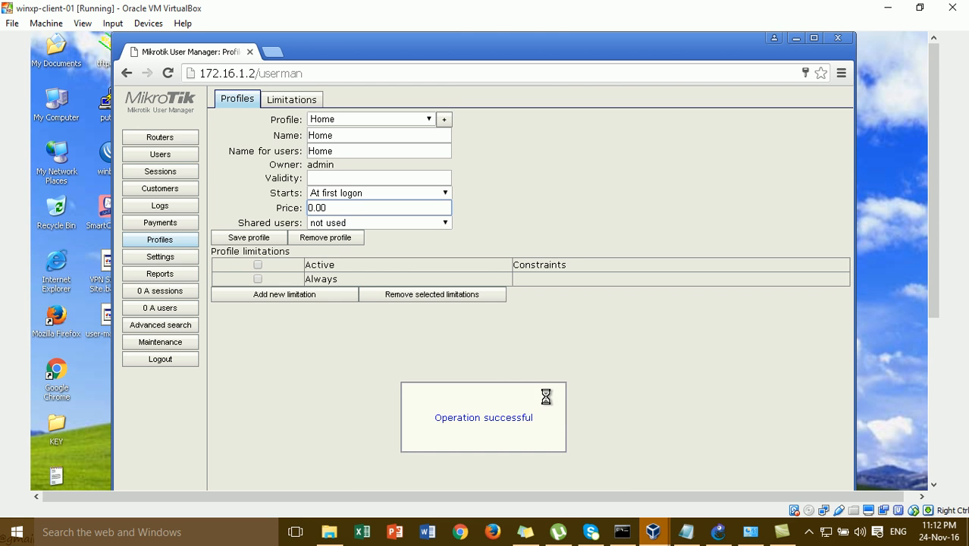
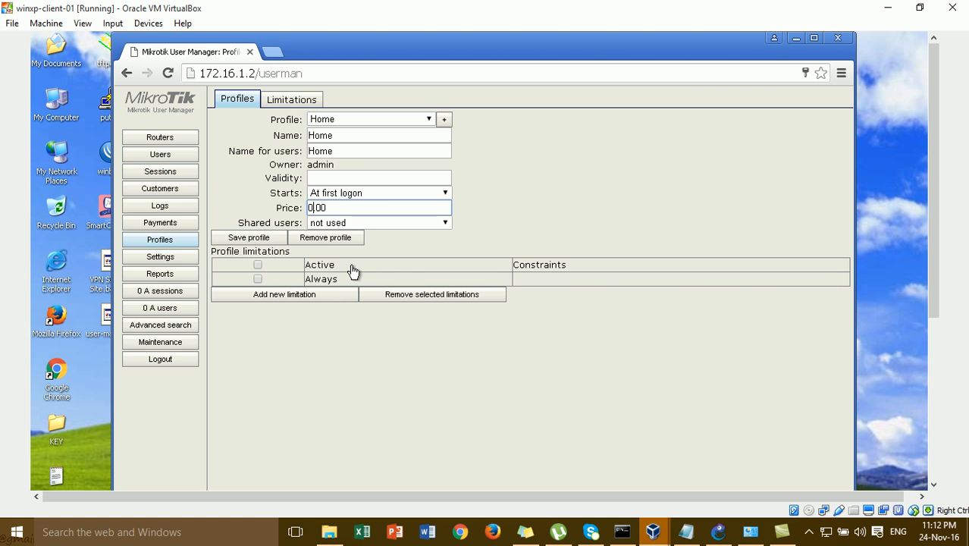
# - Switch from the Home profile to the Users page, which shows an empty user list
pyautogui.click(165, 156)
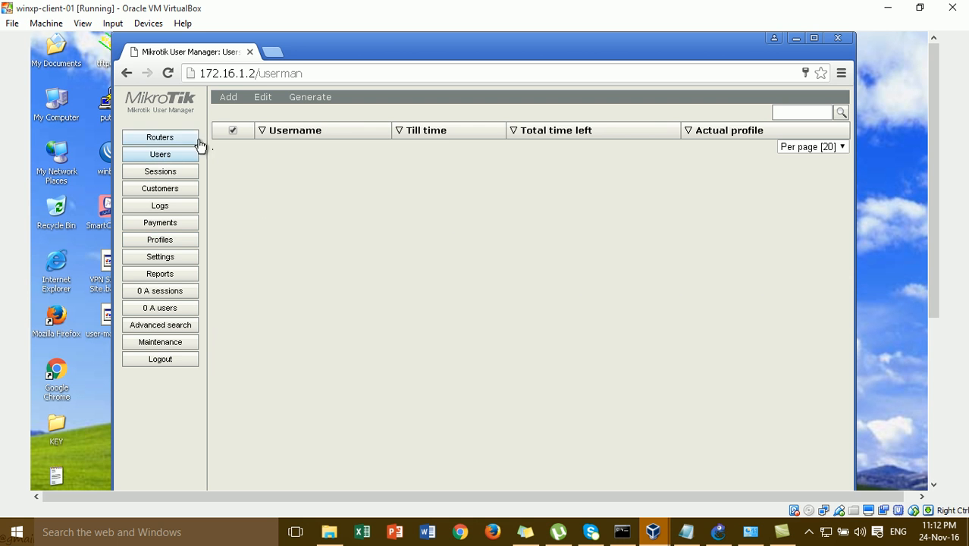
# - Fill in a single new user: username home, a password, and the Home profile
pyautogui.click(226, 100)
pyautogui.click(231, 113)
pyautogui.moveTo(449, 233); pyautogui.dragTo(447, 158)
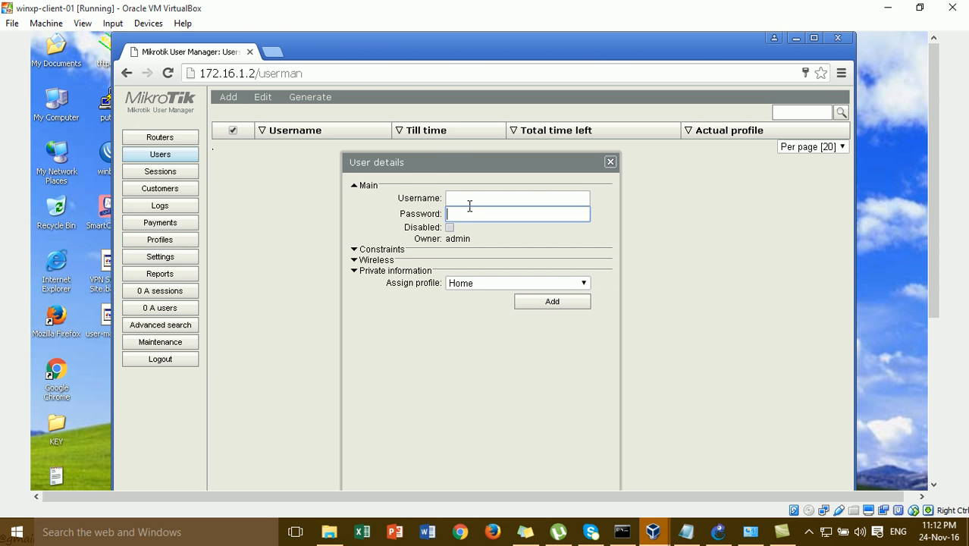
pyautogui.click(471, 201)
pyautogui.write('home')
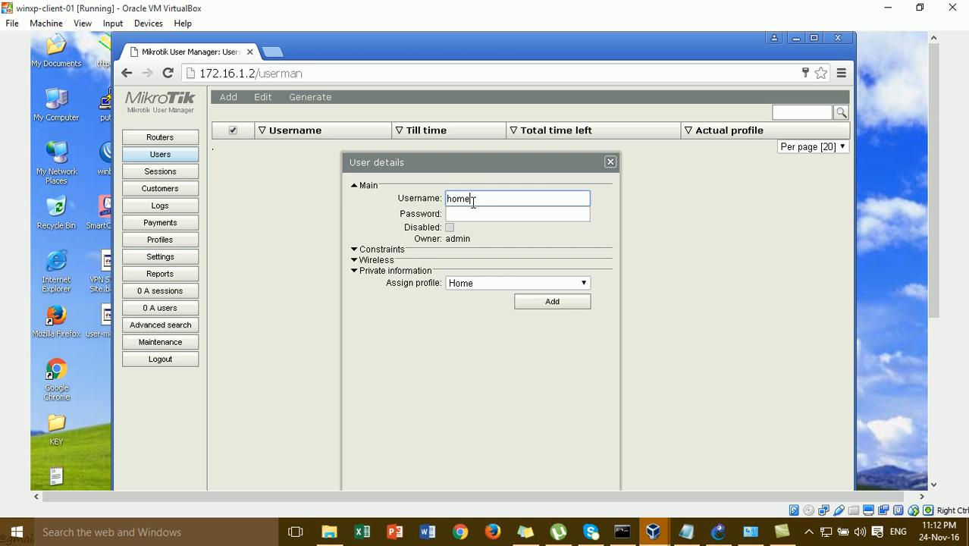
pyautogui.click(473, 214)
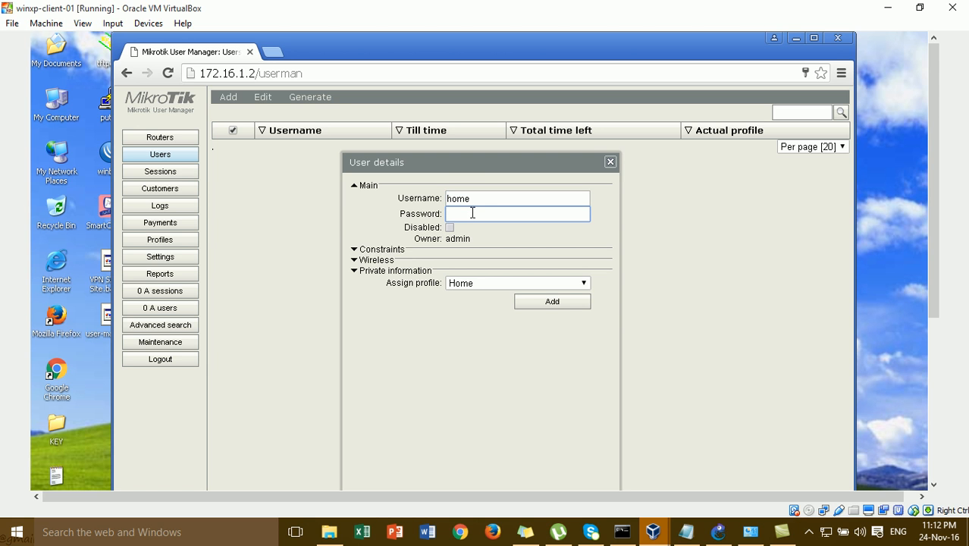
pyautogui.write('123')
pyautogui.click(466, 286)
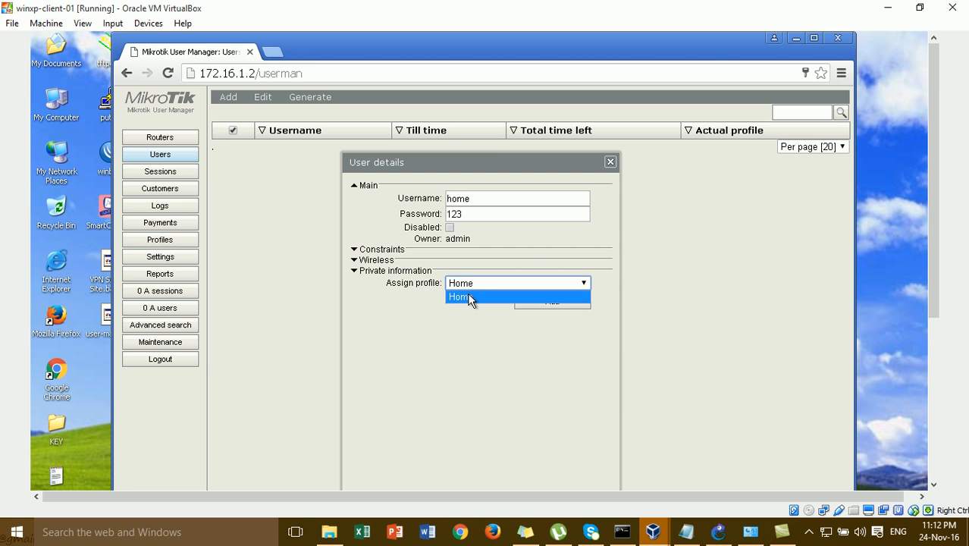
pyautogui.click(468, 297)
# - Look through the private information, wireless and constraints sections, then create user home
pyautogui.click(363, 273)
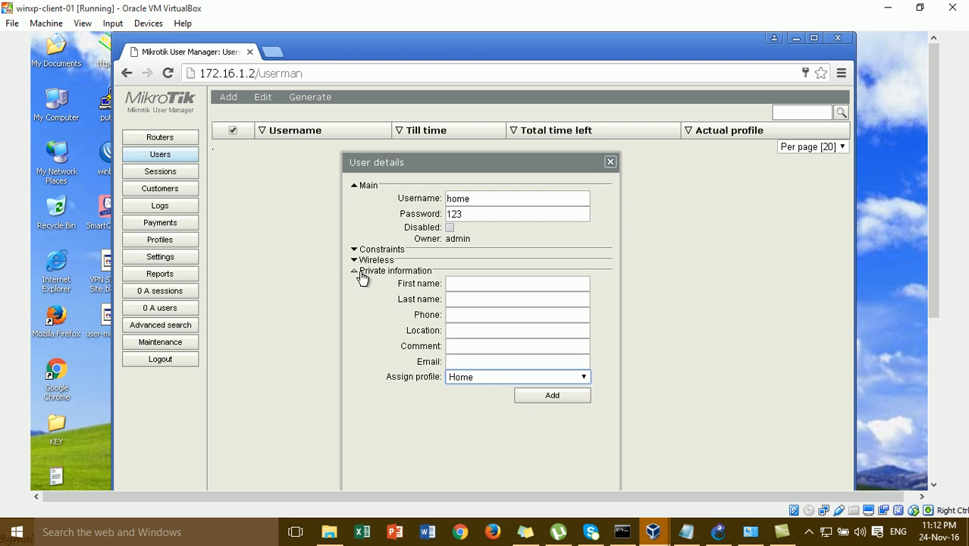
pyautogui.click(363, 262)
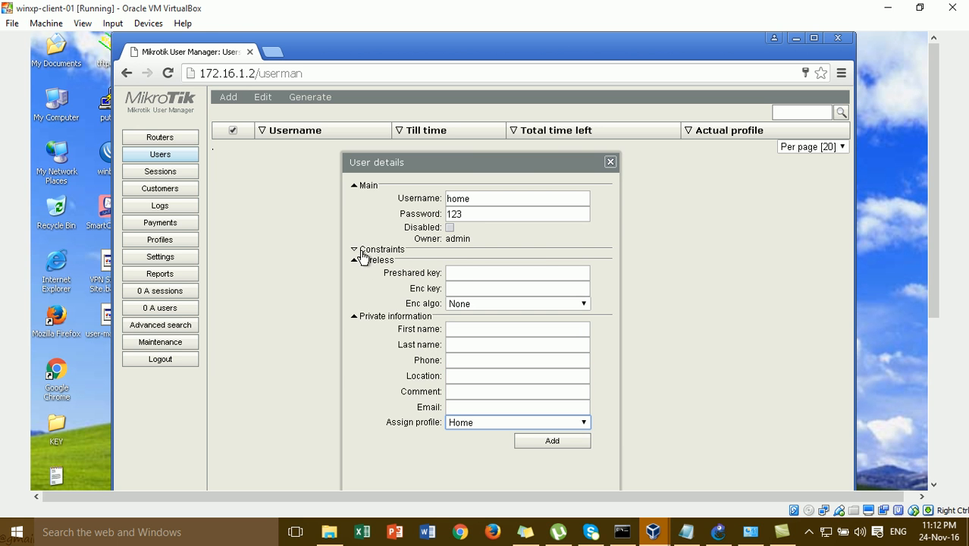
pyautogui.click(365, 251)
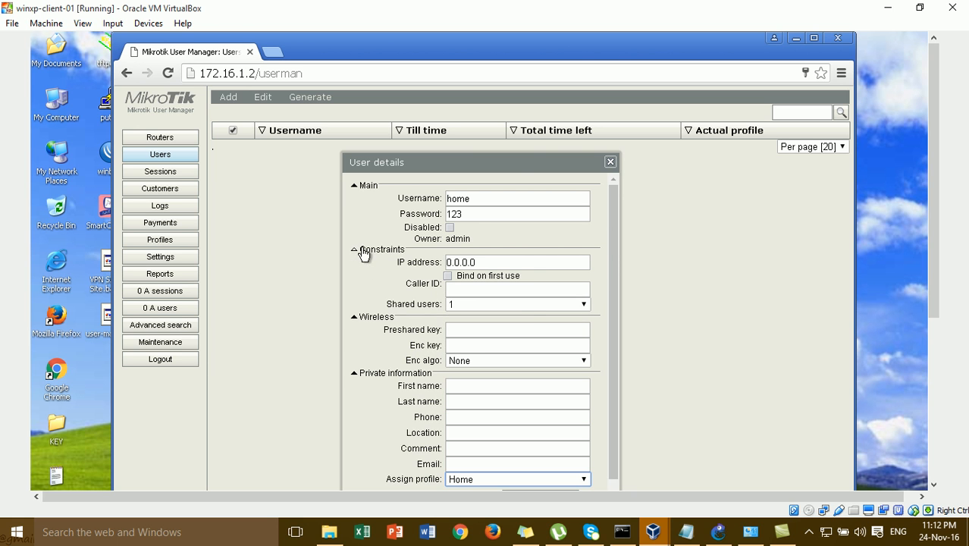
pyautogui.click(355, 317)
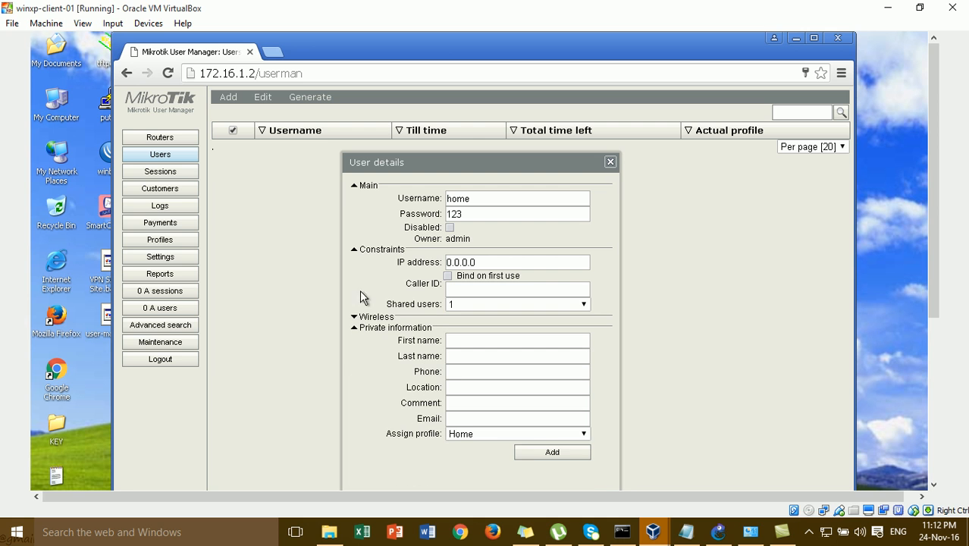
pyautogui.click(360, 251)
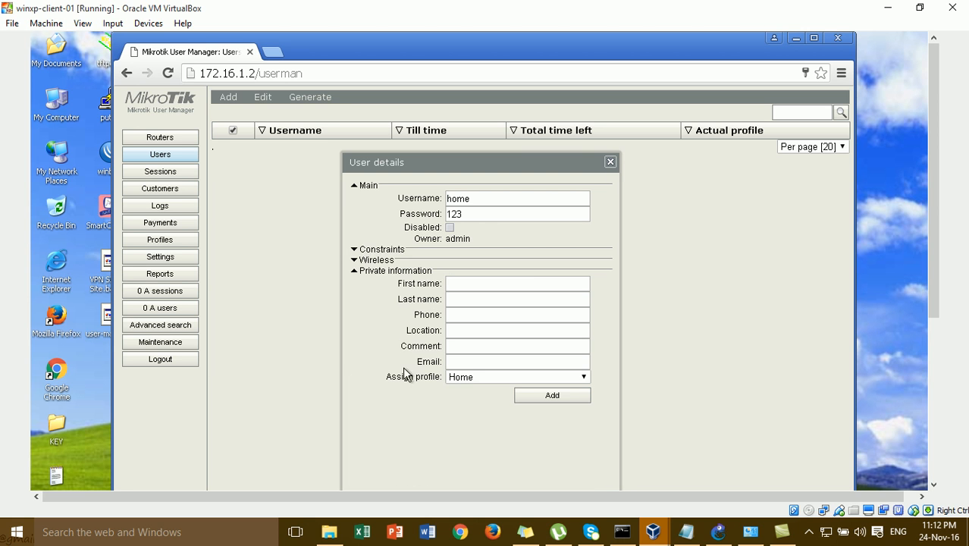
pyautogui.click(360, 273)
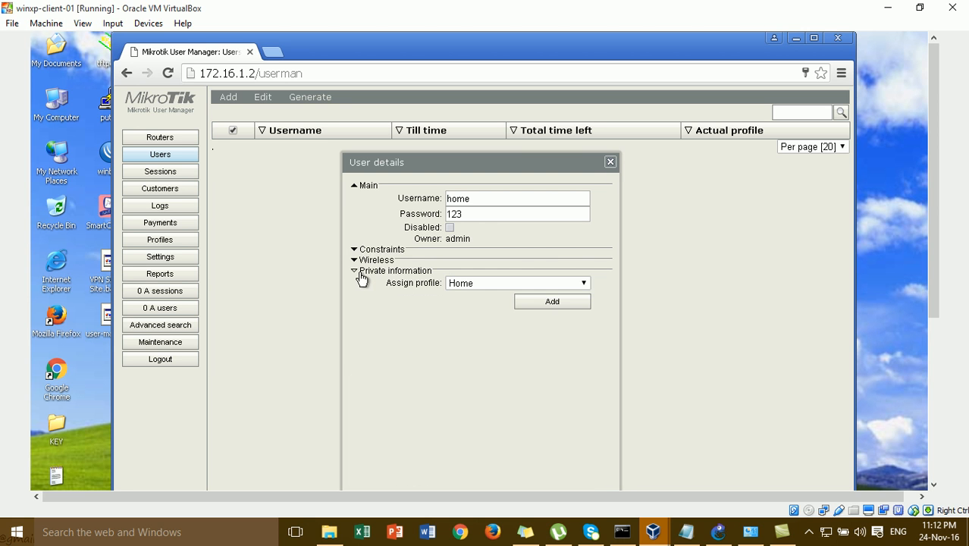
pyautogui.click(540, 302)
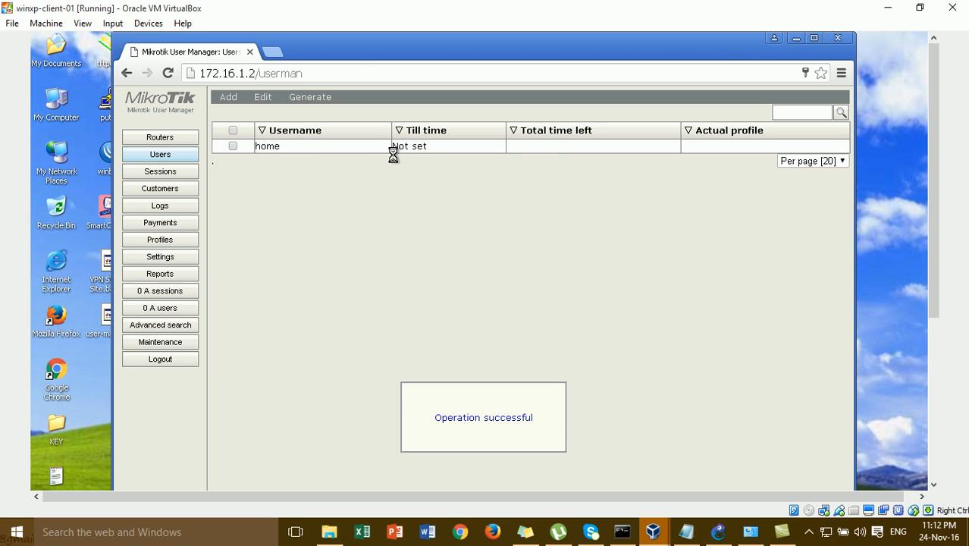
# - Review user home's assigned profiles, username and password, then return to GNS3
pyautogui.click(360, 145)
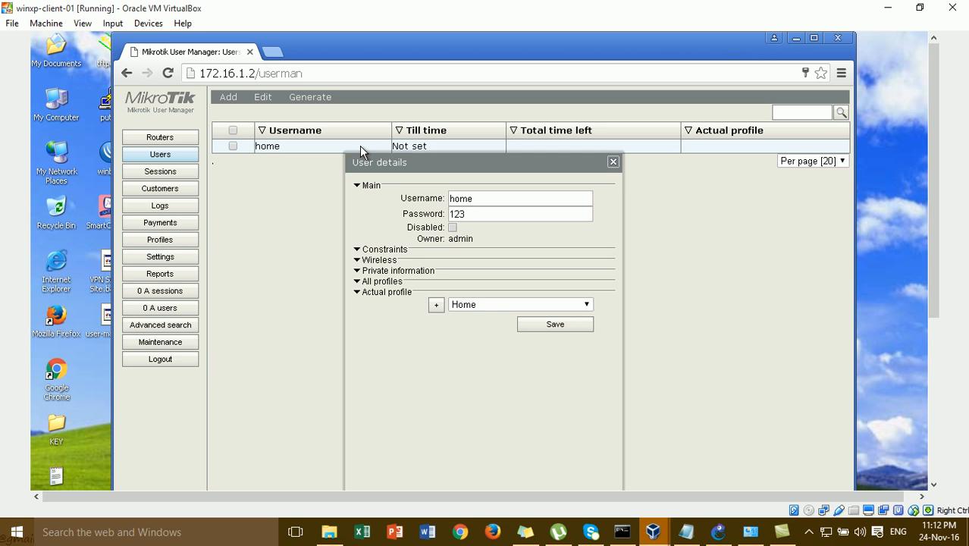
pyautogui.click(362, 282)
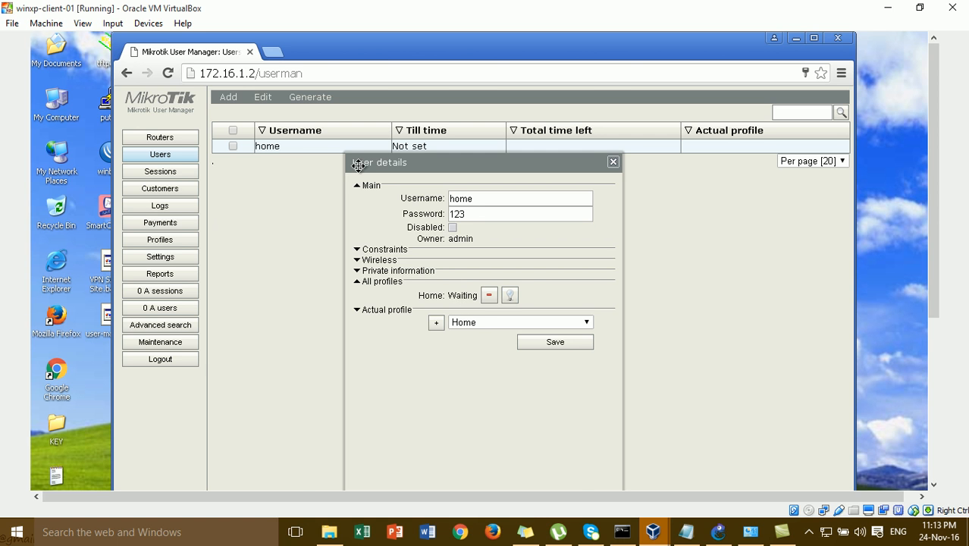
pyautogui.moveTo(358, 165); pyautogui.dragTo(319, 168)
pyautogui.click(433, 200)
pyautogui.click(438, 220)
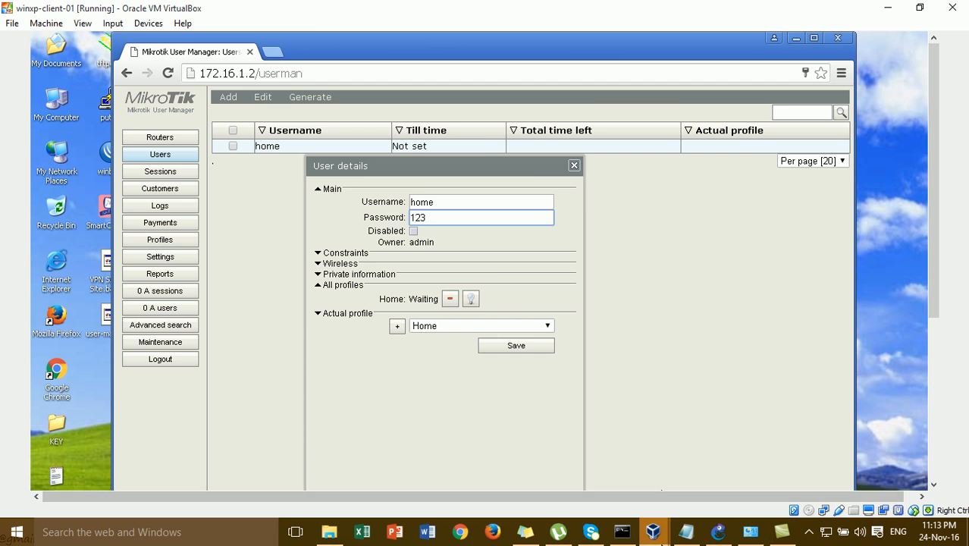
pyautogui.click(726, 534)
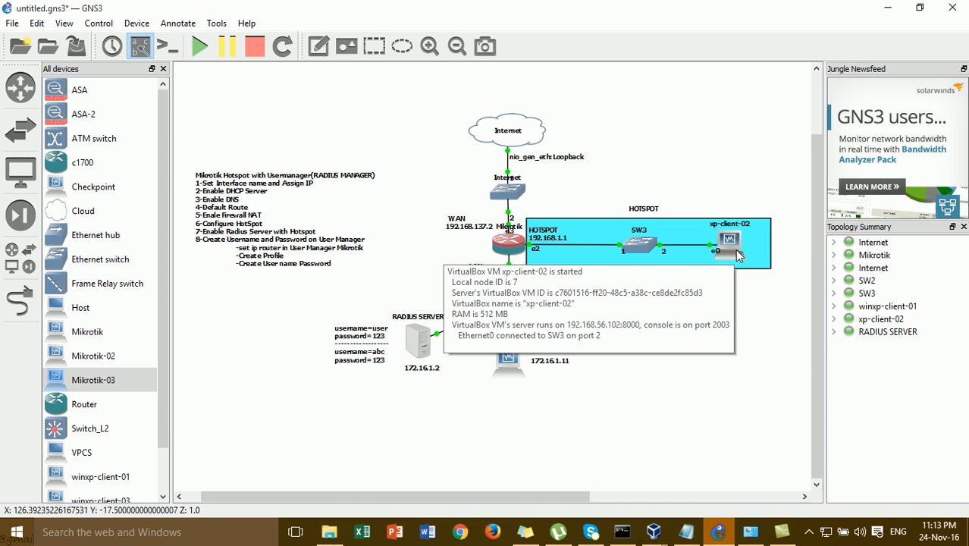
# - Add a two-line note with home's username and password below the RADIUS credential notes
pyautogui.click(323, 49)
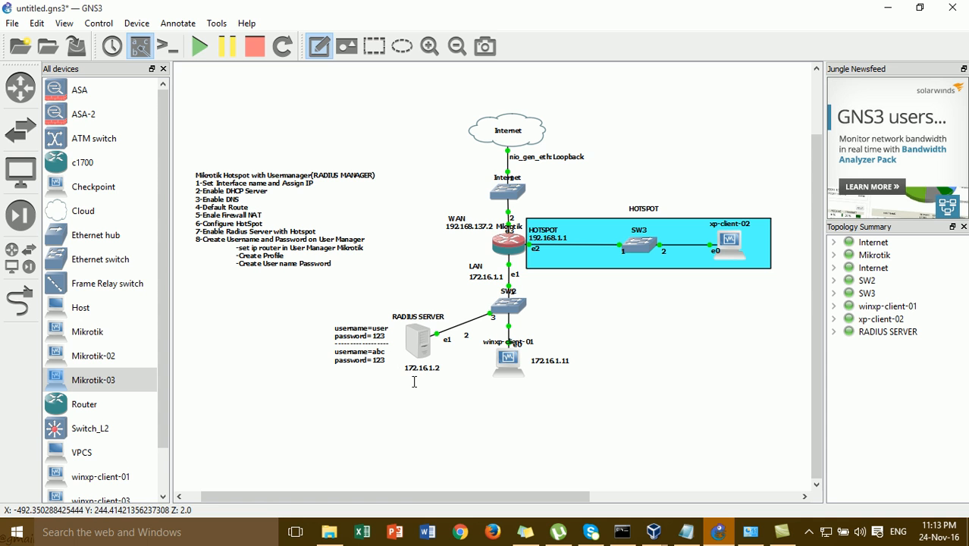
pyautogui.click(337, 376)
pyautogui.write('user')
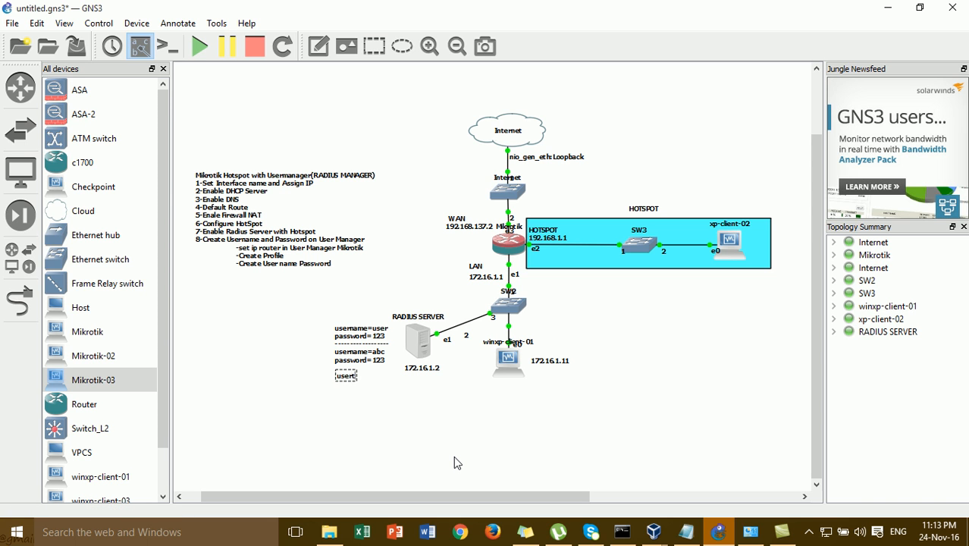
pyautogui.write('name=home')
pyautogui.press('Return')
pyautogui.write('pass')
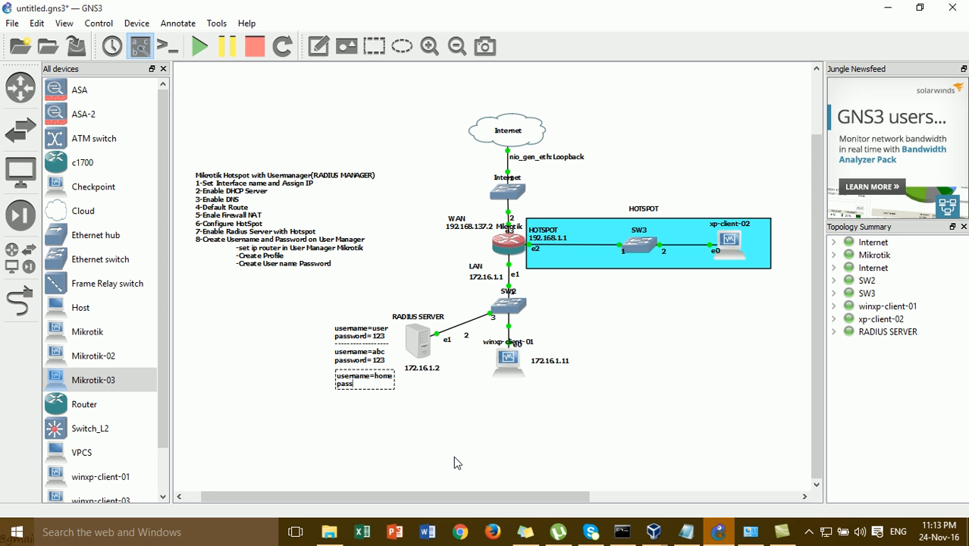
pyautogui.write('word = 123')
pyautogui.click(464, 454)
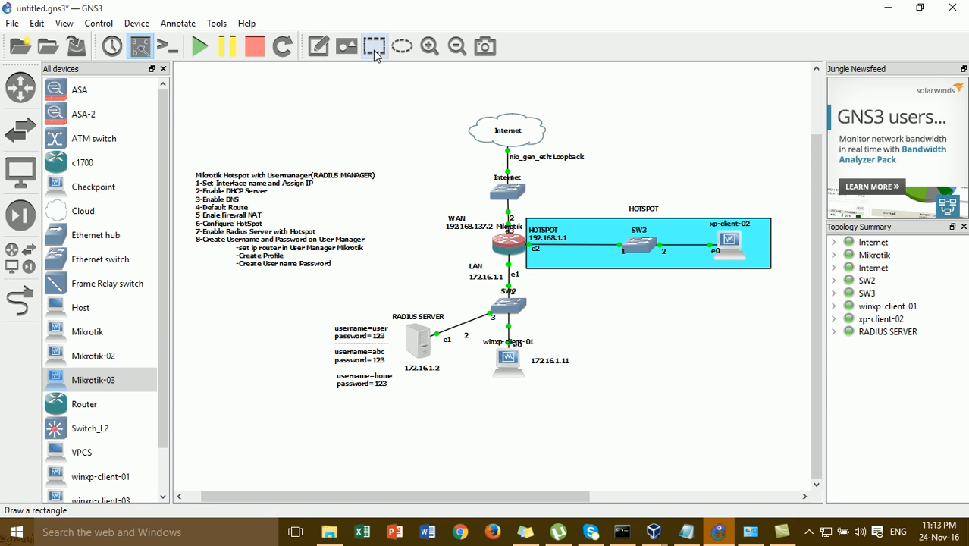
# - Add a note reading 'type user : home' below xp-client-02
pyautogui.click(320, 47)
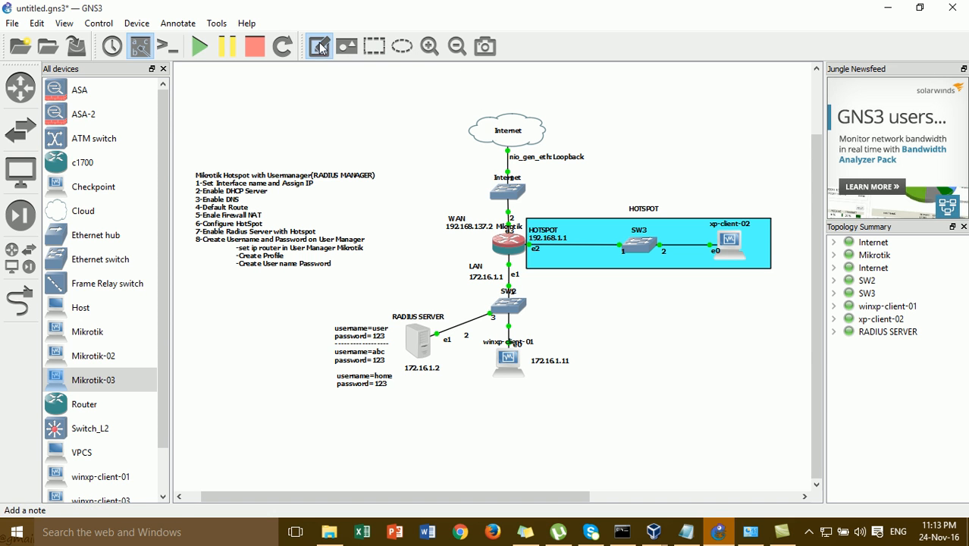
pyautogui.click(723, 279)
pyautogui.write('home')
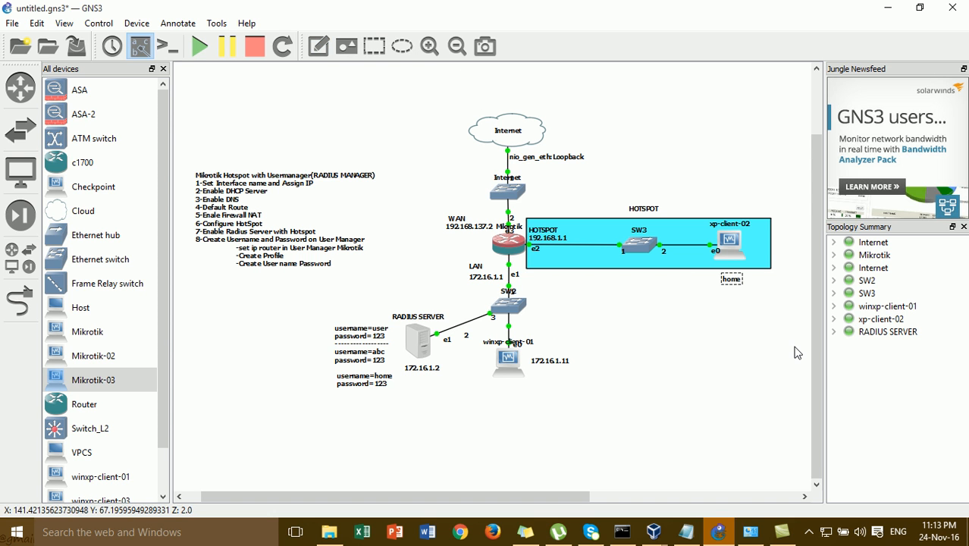
pyautogui.press('BackSpace')
pyautogui.press('BackSpace')
pyautogui.press('BackSpace')
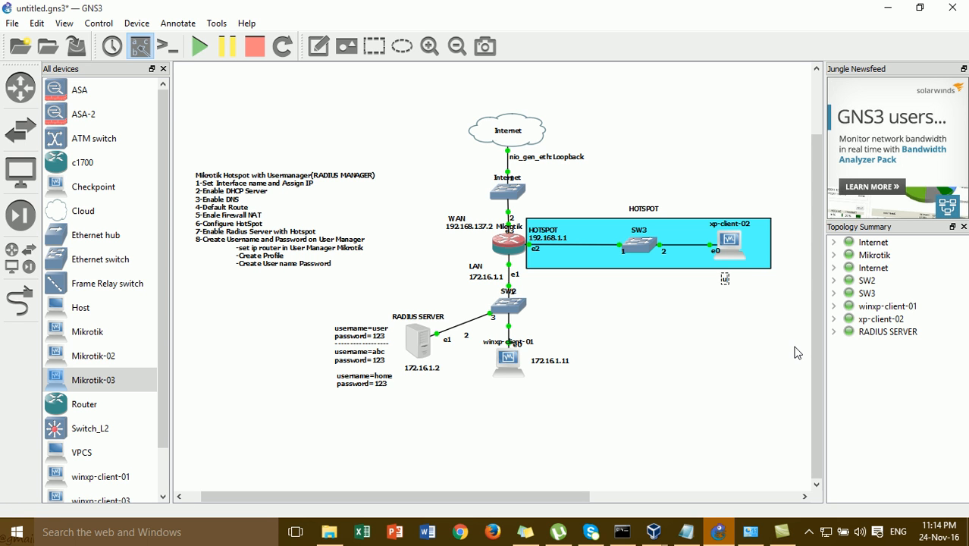
pyautogui.press('BackSpace')
pyautogui.press('BackSpace')
pyautogui.press('BackSpace')
pyautogui.write('type user : home')
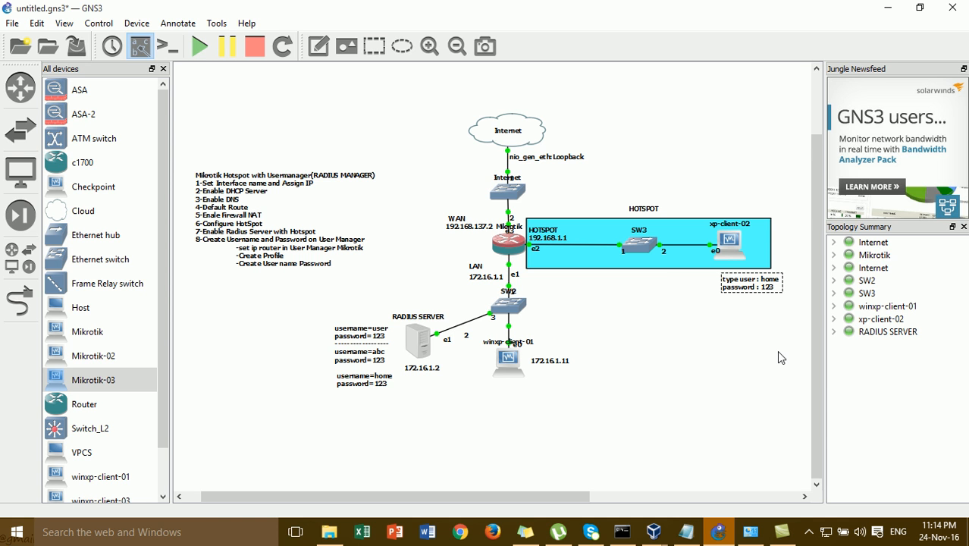
pyautogui.click(751, 300)
# - Reposition the login note neatly beneath xp-client-02
pyautogui.moveTo(745, 294); pyautogui.dragTo(734, 292)
pyautogui.moveTo(705, 166); pyautogui.dragTo(776, 337)
pyautogui.click(776, 337)
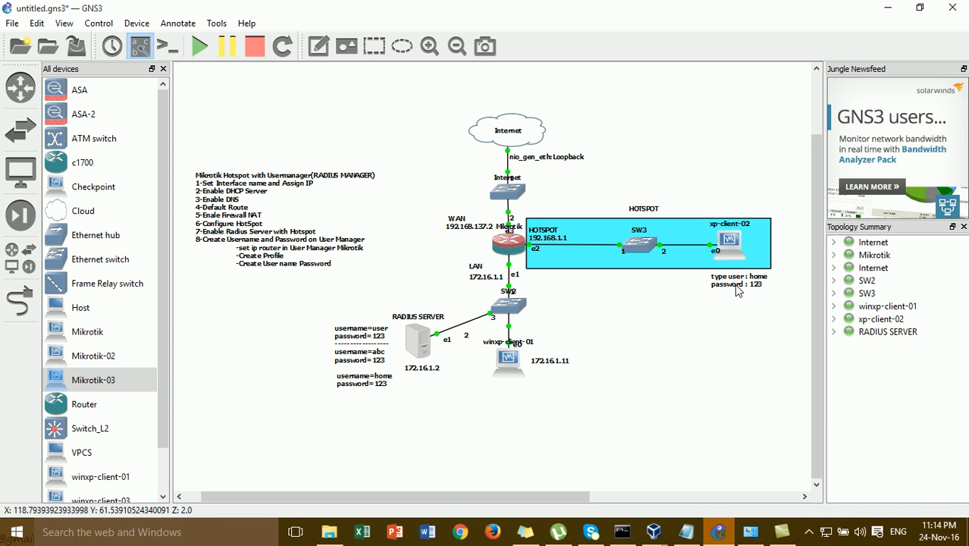
pyautogui.moveTo(379, 279); pyautogui.dragTo(401, 260)
pyautogui.click(459, 394)
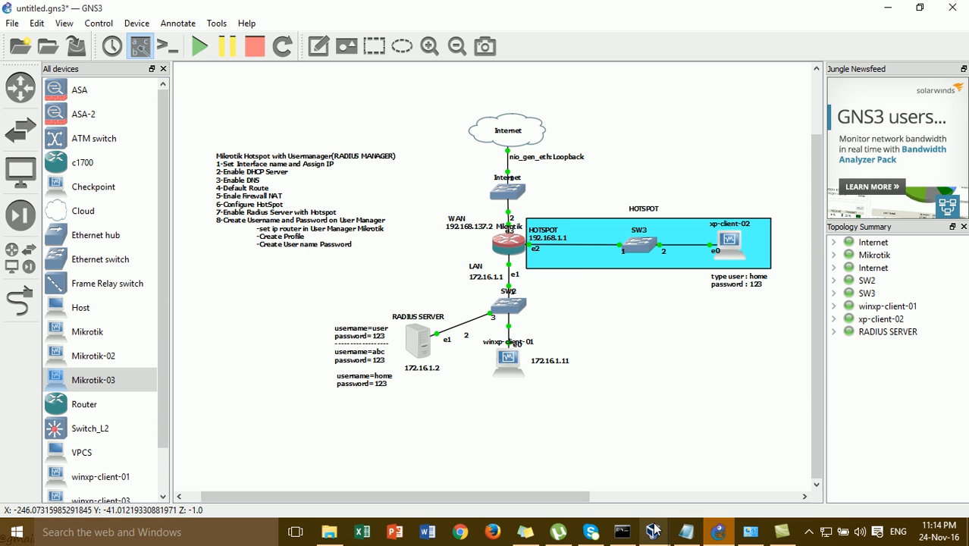
# - On xp-client-02, launch Firefox and load the hotspot page at 192.168.1.1
pyautogui.moveTo(656, 533)
pyautogui.click(738, 503)
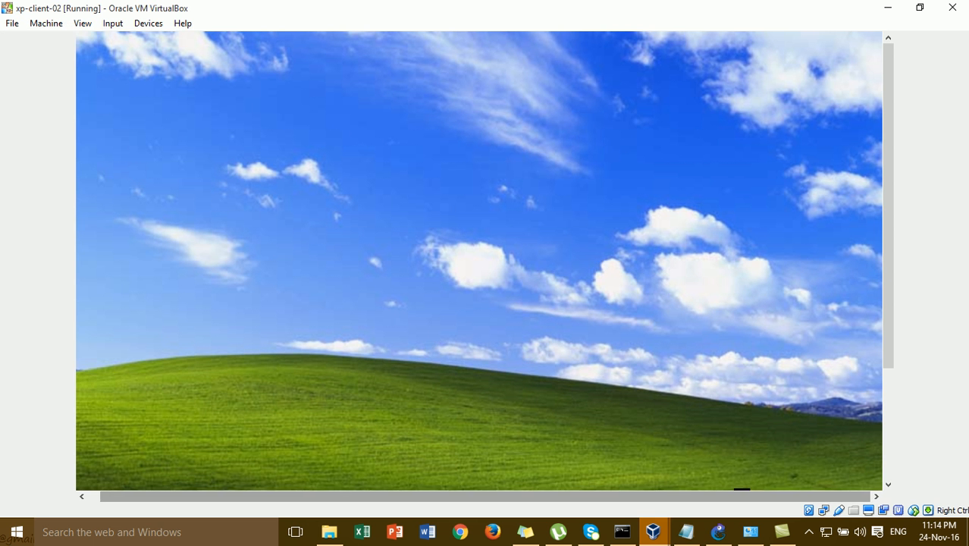
pyautogui.doubleClick(89, 371)
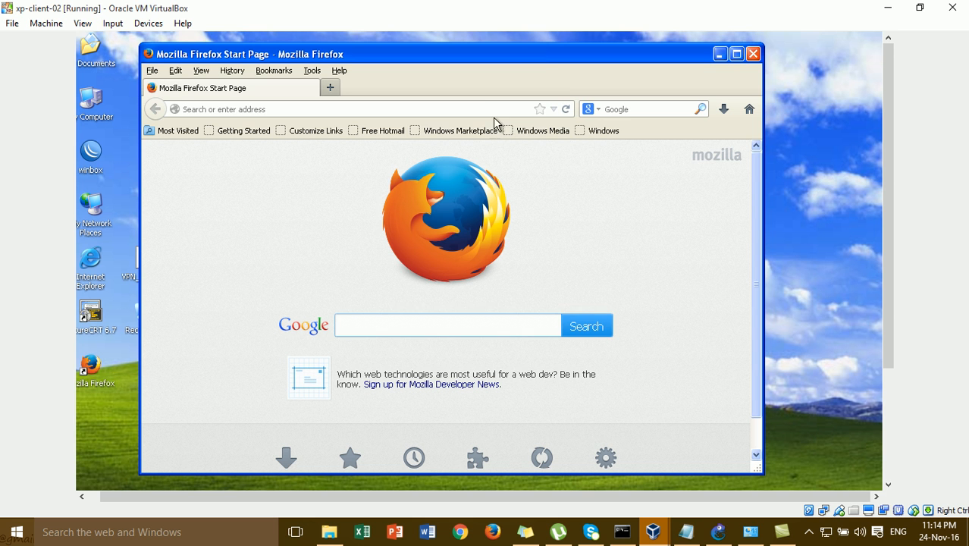
pyautogui.click(505, 109)
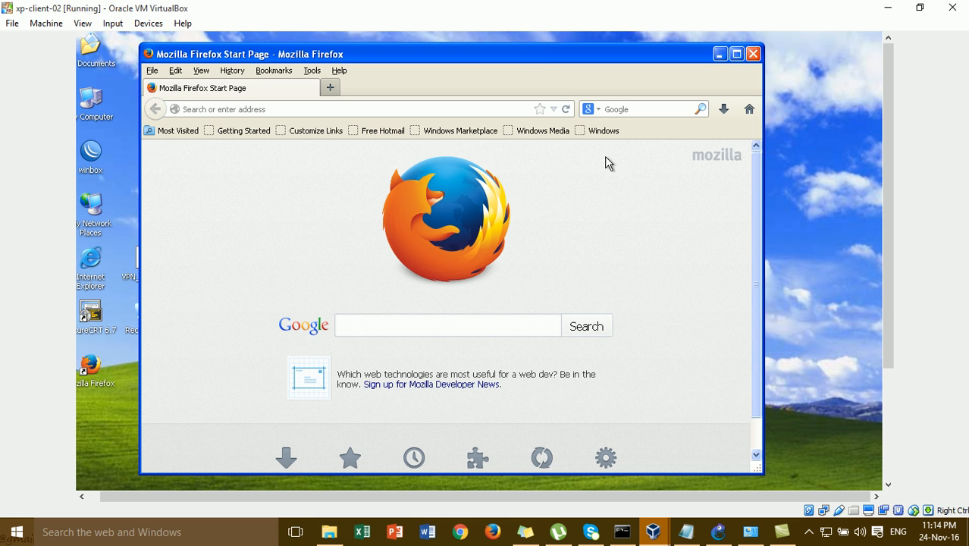
pyautogui.write('ping google.com')
pyautogui.press('Return')
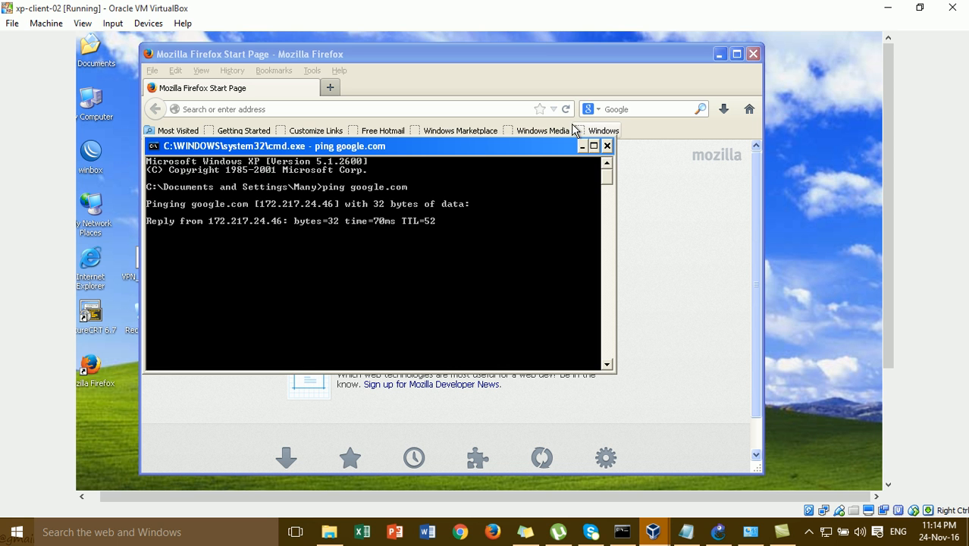
pyautogui.click(607, 146)
pyautogui.write('192.168.1.1/')
pyautogui.press('Return')
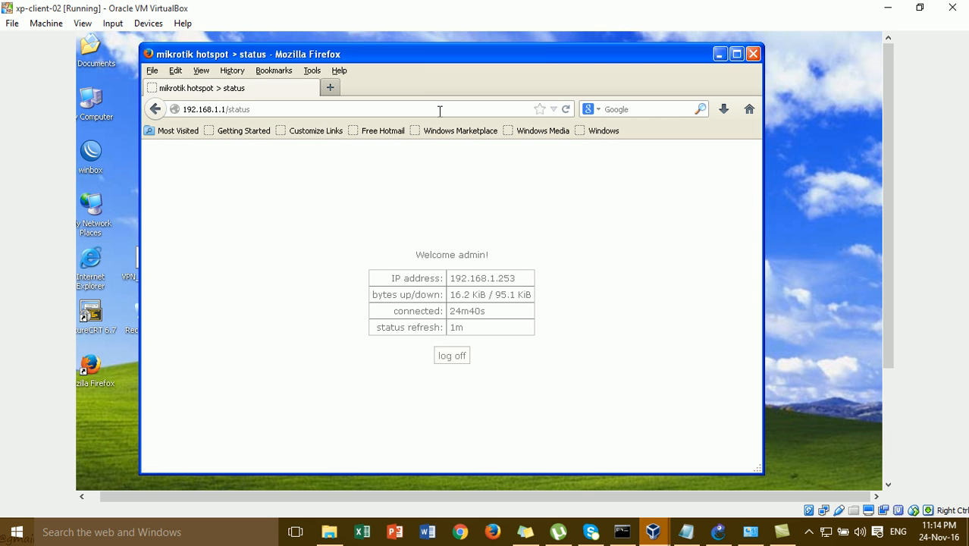
# - Log off the hotspot session, reopen via google.com, and clear the prefilled abc login
pyautogui.click(466, 360)
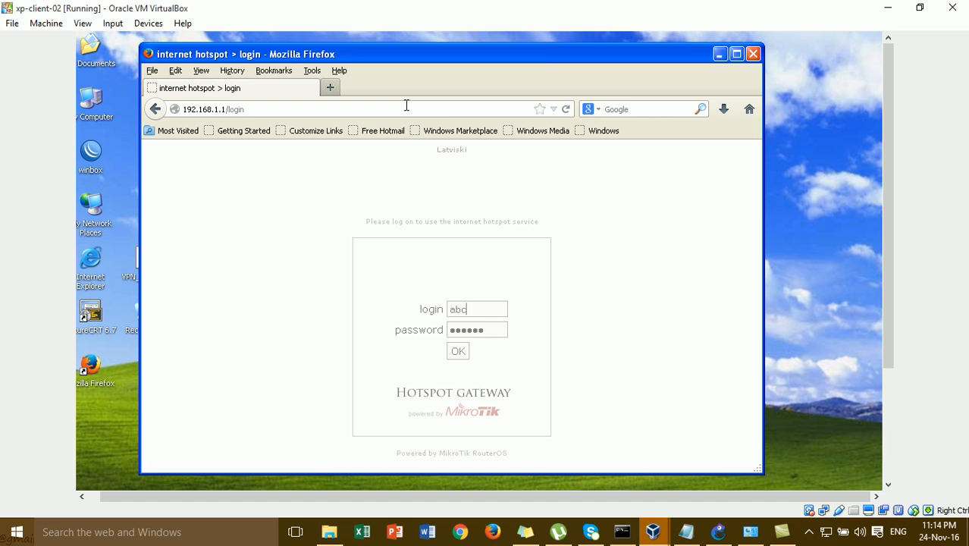
pyautogui.click(443, 110)
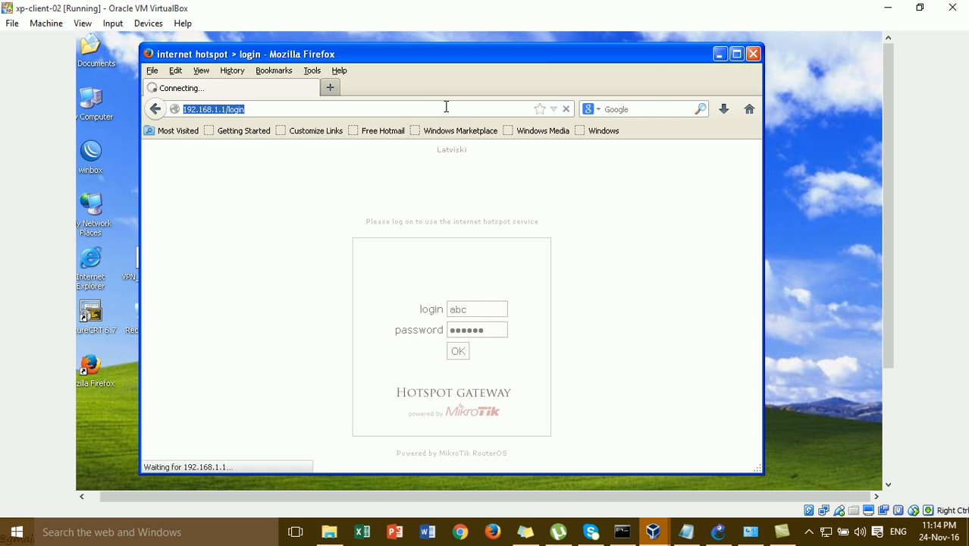
pyautogui.click(752, 54)
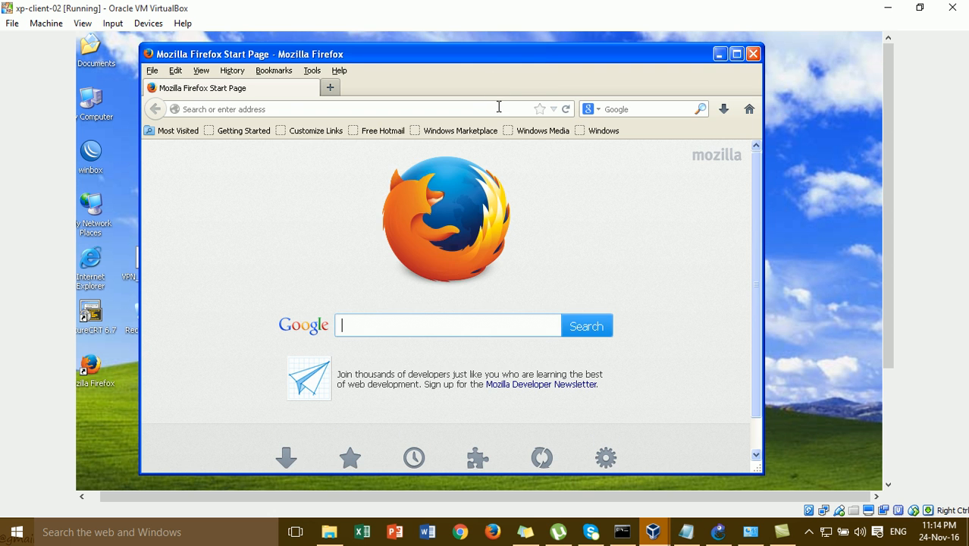
pyautogui.click(499, 108)
pyautogui.write('google.com/')
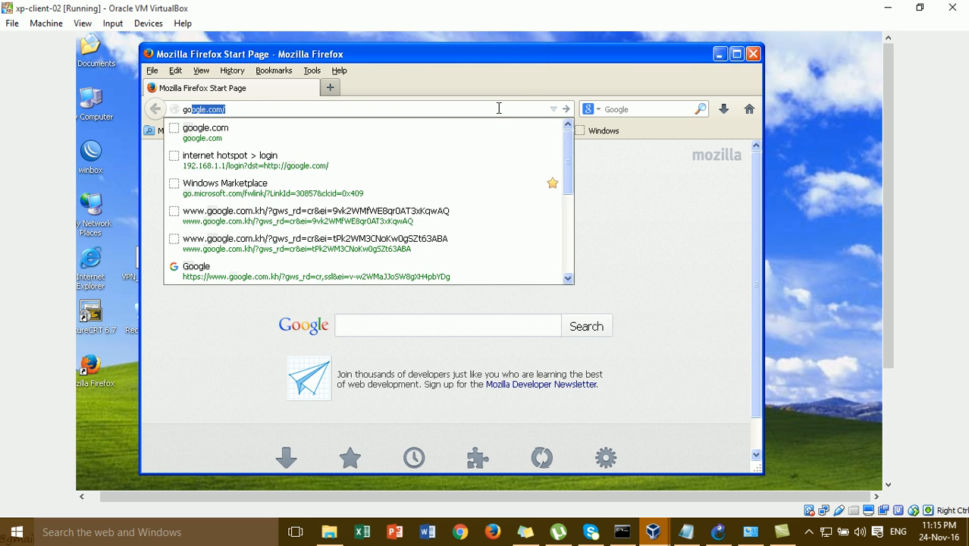
pyautogui.press('Return')
pyautogui.click(490, 307)
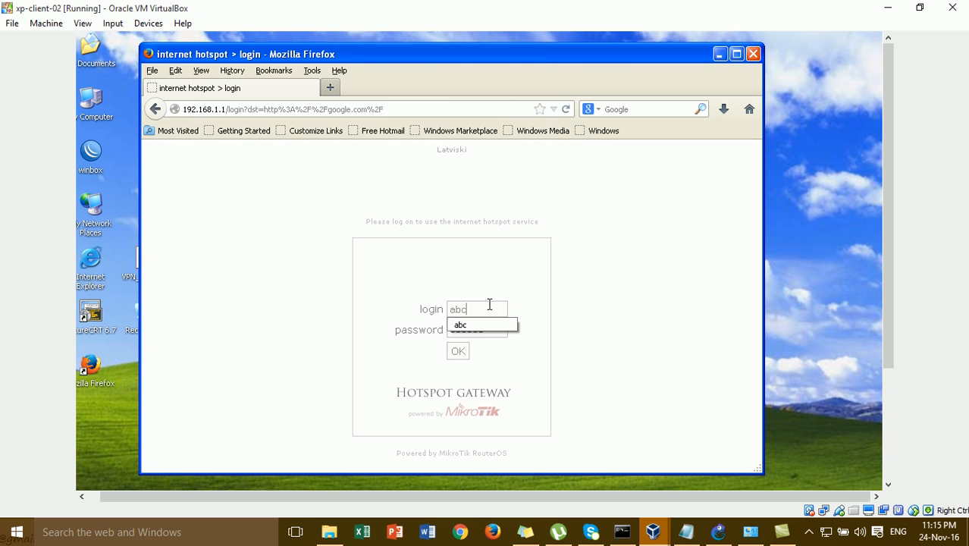
pyautogui.press('BackSpace')
pyautogui.press('BackSpace')
pyautogui.press('BackSpace')
pyautogui.press('BackSpace')
pyautogui.press('BackSpace')
pyautogui.press('BackSpace')
pyautogui.press('BackSpace')
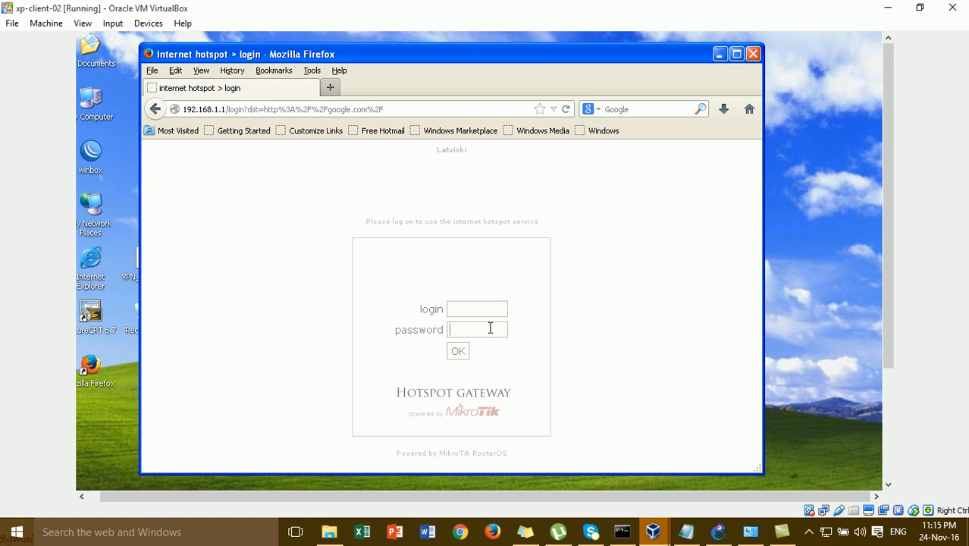
pyautogui.click(718, 531)
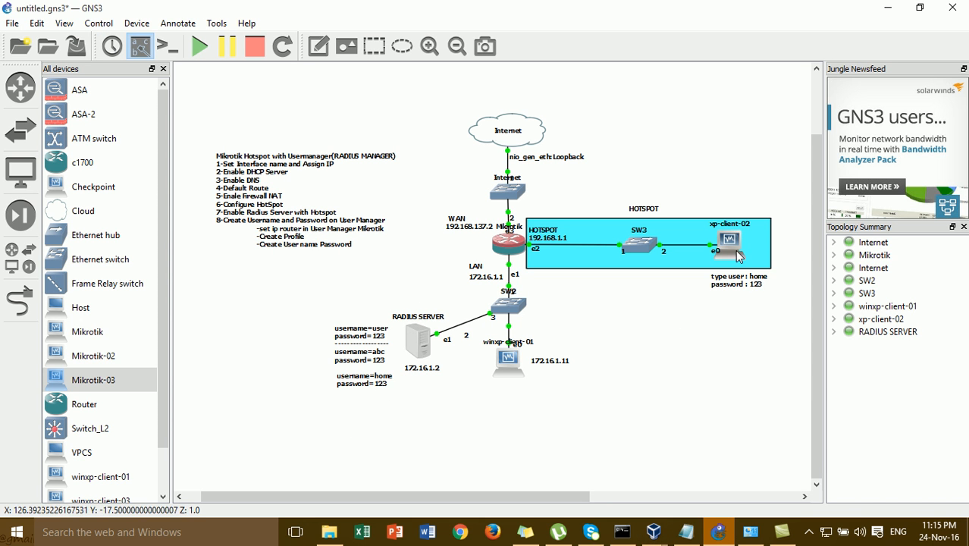
# - On winxp-client-01, save user home with unlimited time and the Home profile
pyautogui.moveTo(656, 537)
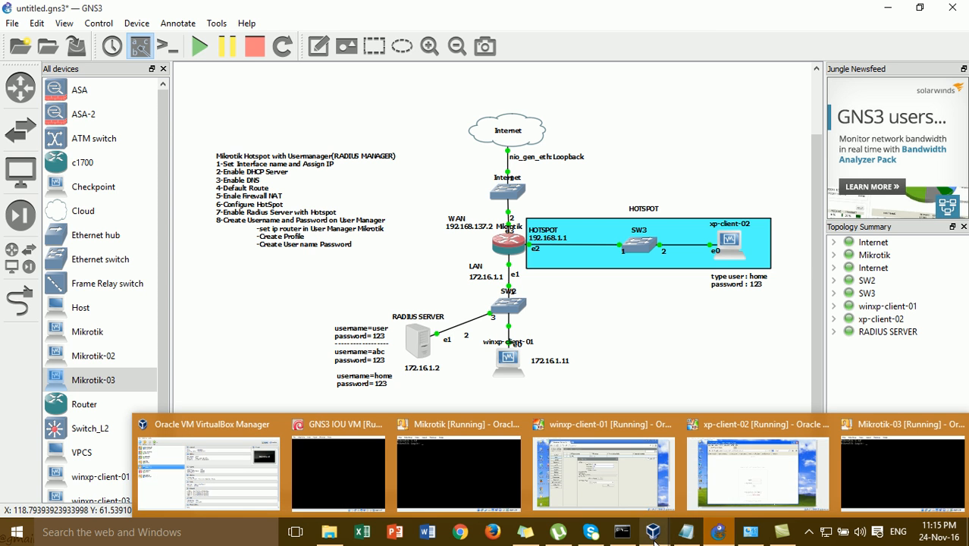
pyautogui.click(628, 464)
pyautogui.click(514, 347)
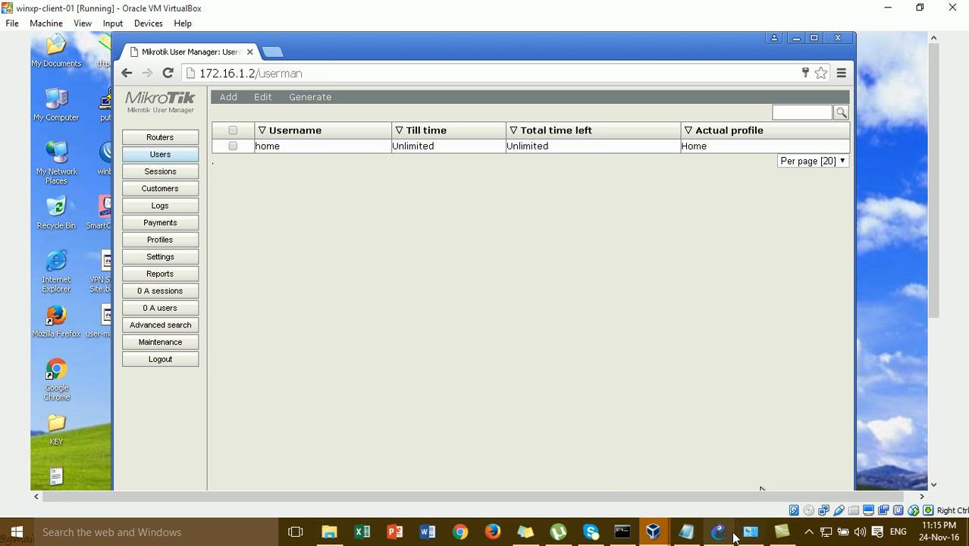
# - On xp-client-02, log in to the hotspot as home and dismiss the remember-password prompt
pyautogui.moveTo(735, 536)
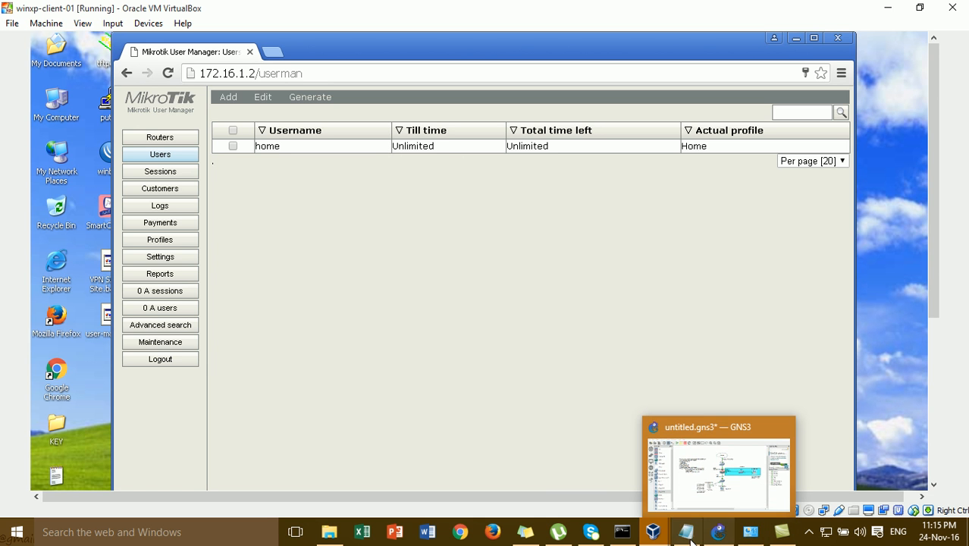
pyautogui.moveTo(654, 533)
pyautogui.click(776, 505)
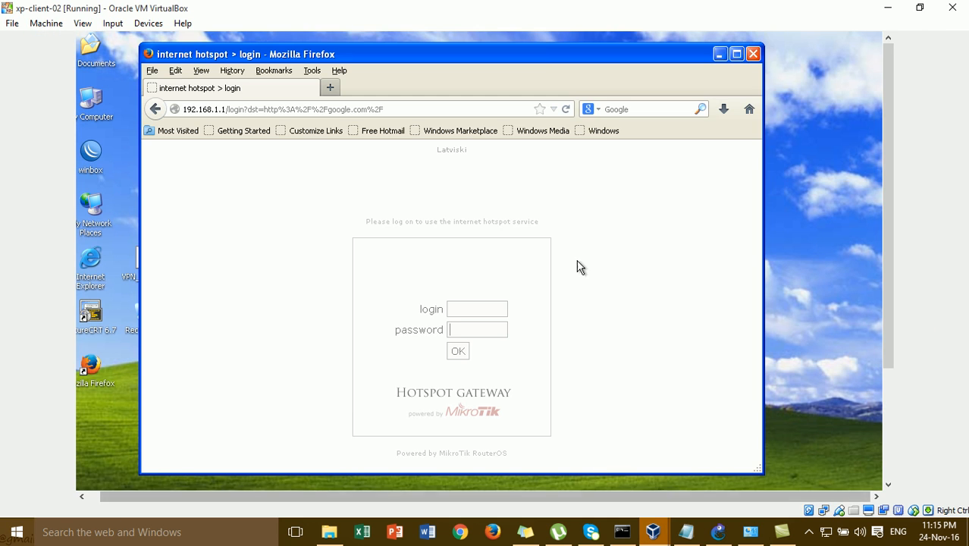
pyautogui.click(489, 304)
pyautogui.write('home')
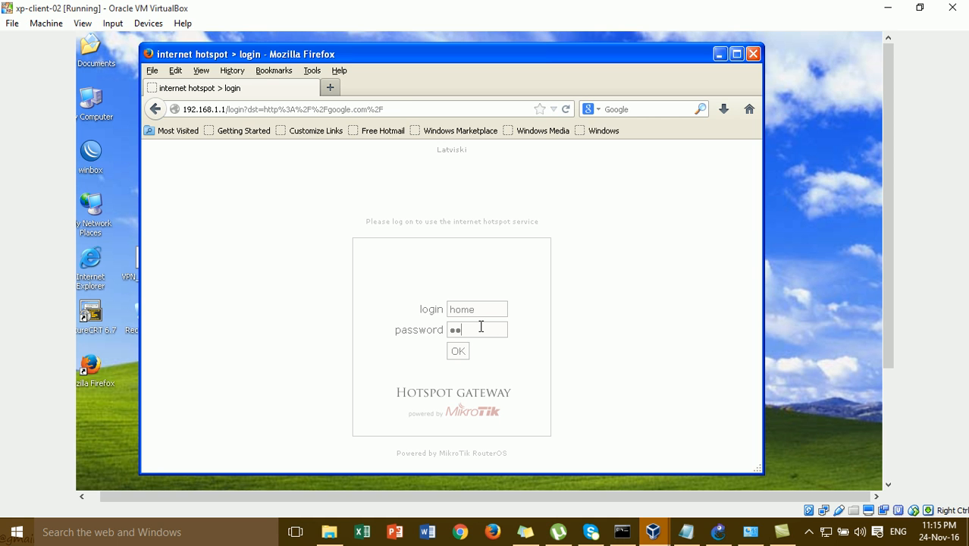
pyautogui.click(459, 351)
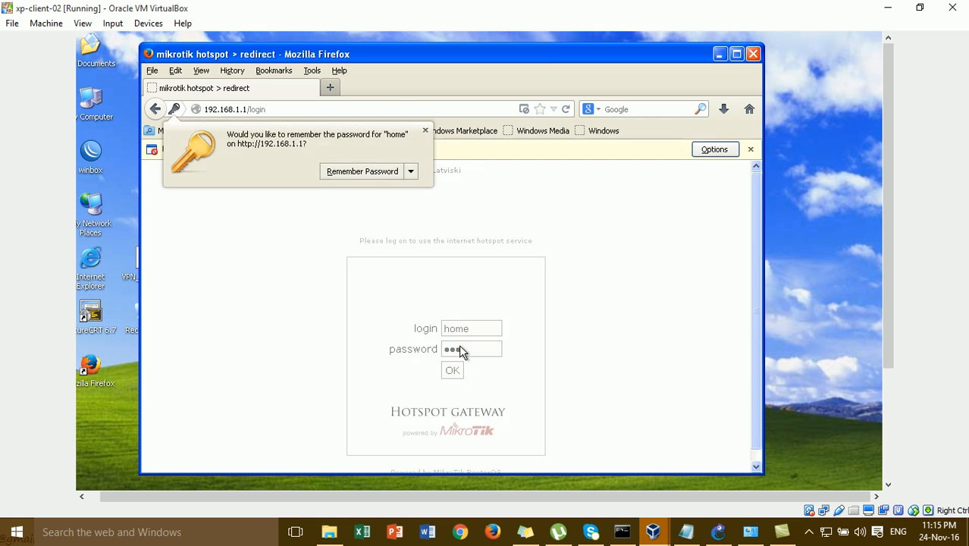
pyautogui.click(425, 130)
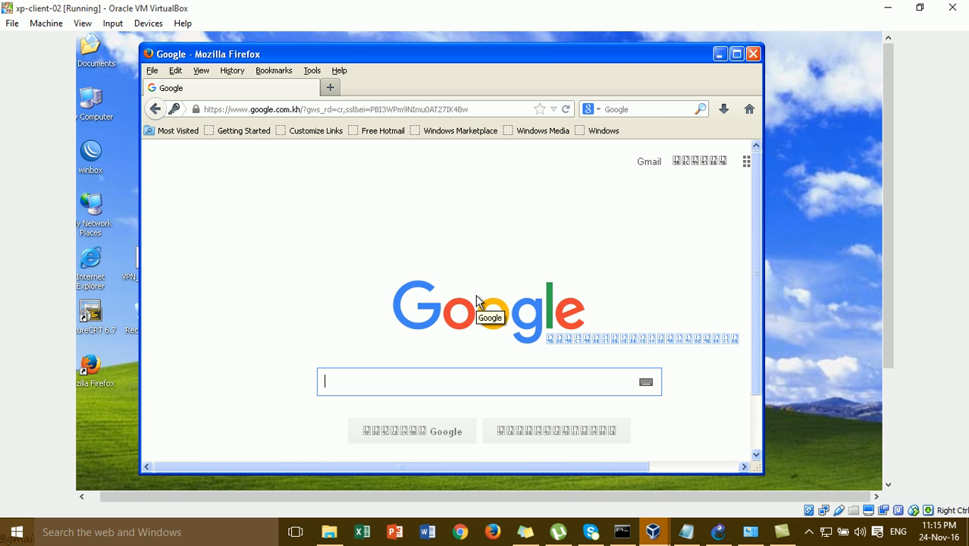
# - Search Google for mikrotik, then change the query to usermanager 5.18
pyautogui.write('mo')
pyautogui.press('BackSpace')
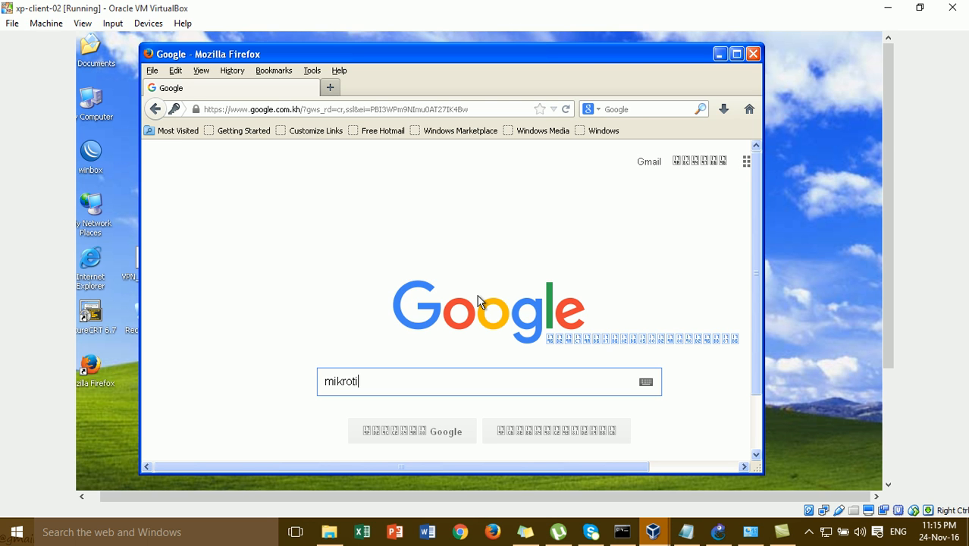
pyautogui.press('Return')
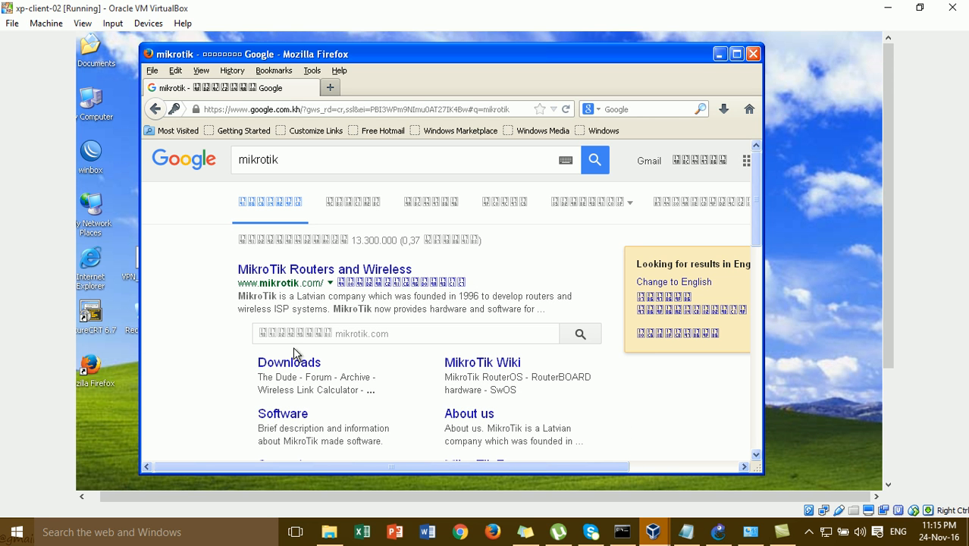
pyautogui.click(330, 164)
pyautogui.press('BackSpace')
pyautogui.press('BackSpace')
pyautogui.press('BackSpace')
pyautogui.press('BackSpace')
pyautogui.press('BackSpace')
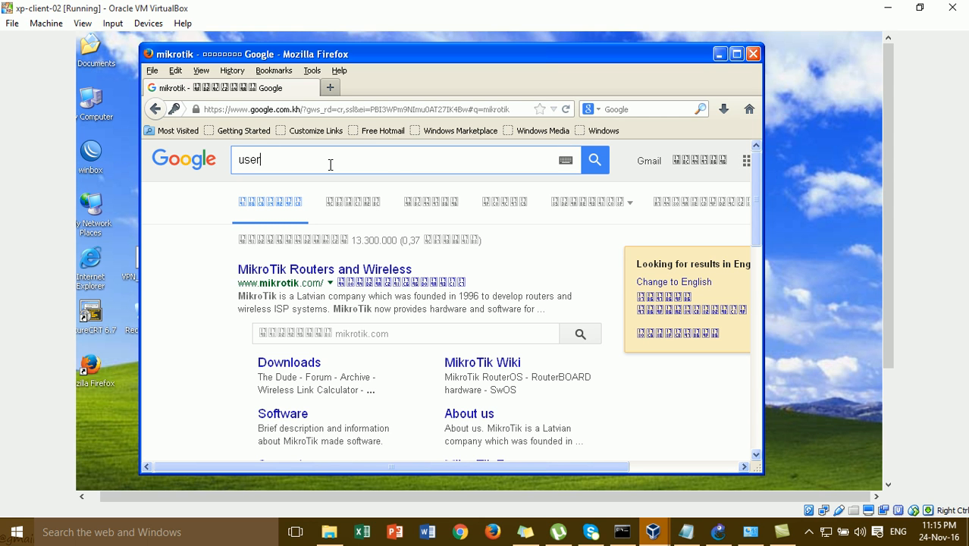
pyautogui.write('usermanager 6')
pyautogui.press('BackSpace')
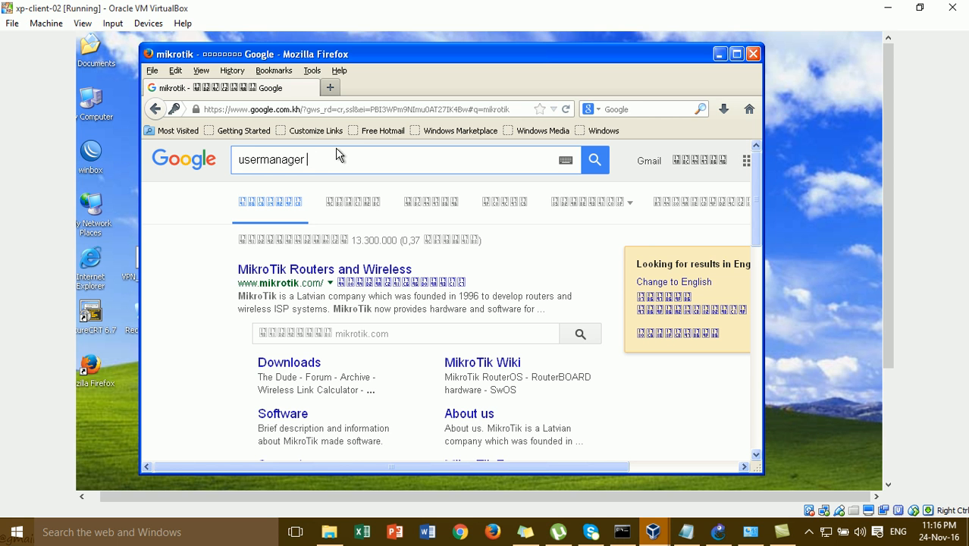
pyautogui.write('5.18')
pyautogui.press('Return')
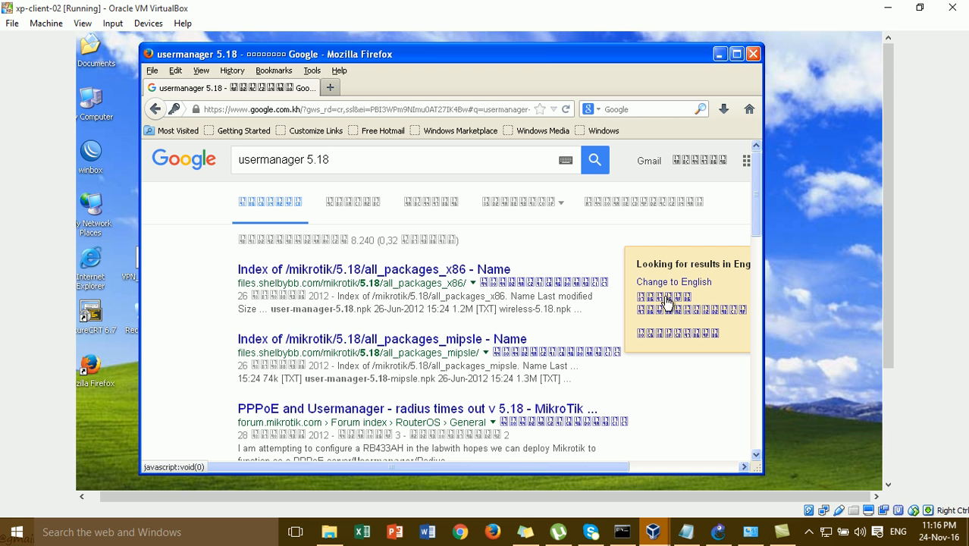
# - On winxp-client-01, open Profiles and review the Home profile's Always limitation and profile list
pyautogui.moveTo(654, 535)
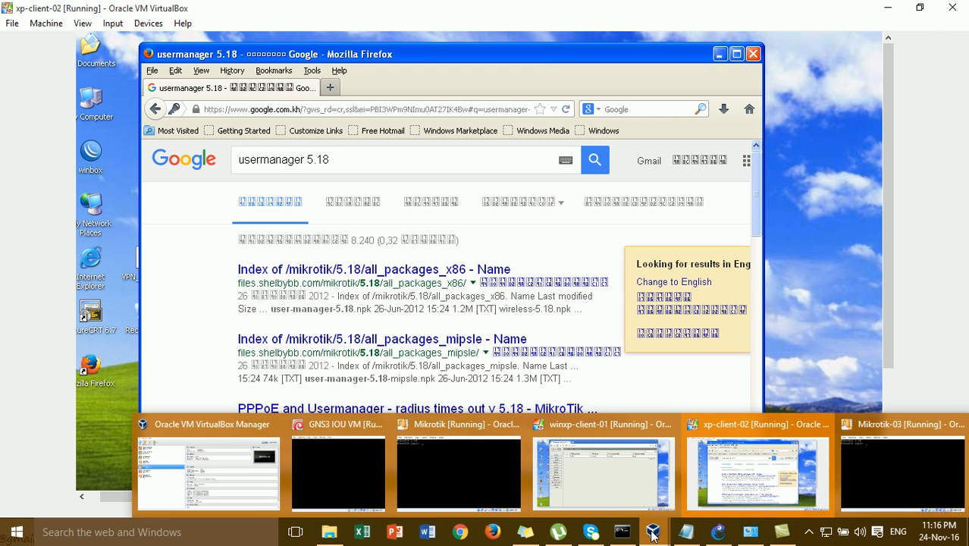
pyautogui.click(618, 451)
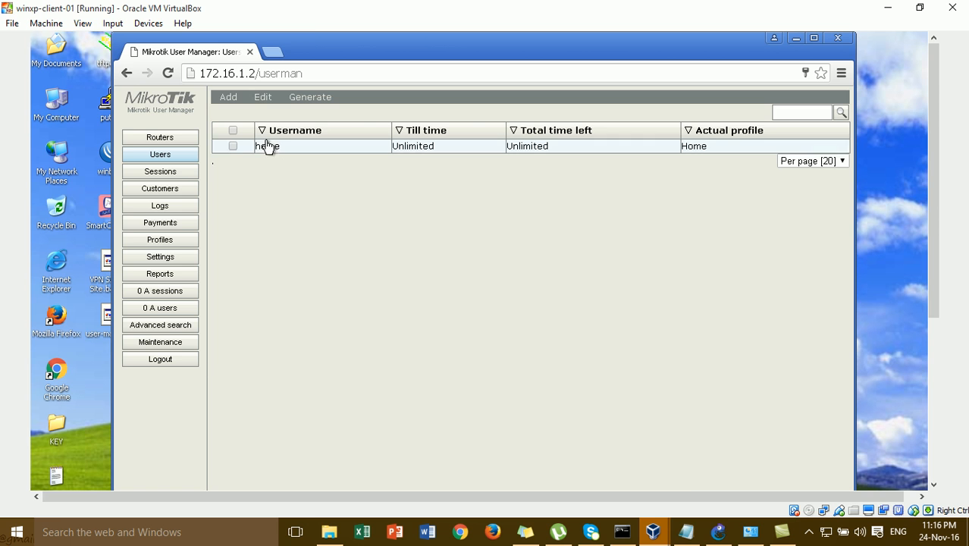
pyautogui.click(718, 531)
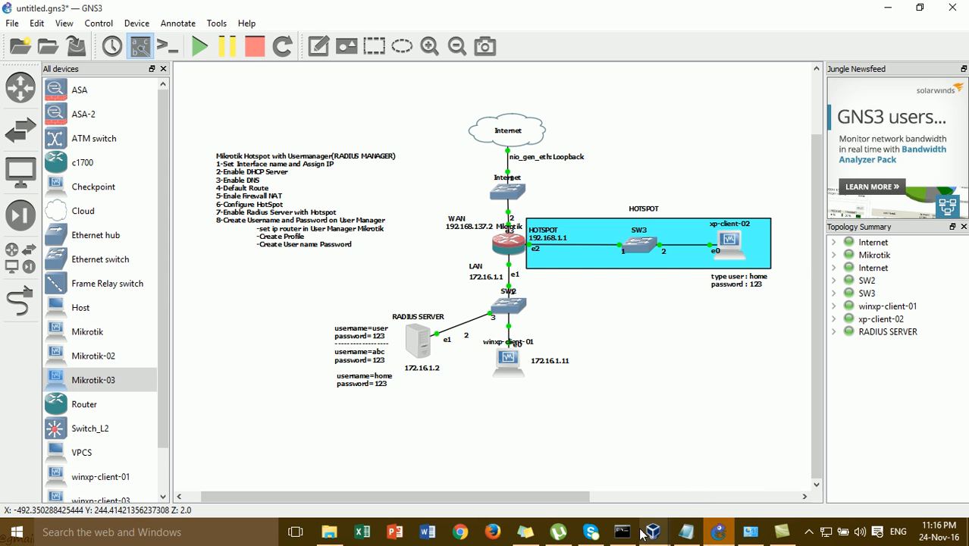
pyautogui.moveTo(652, 536)
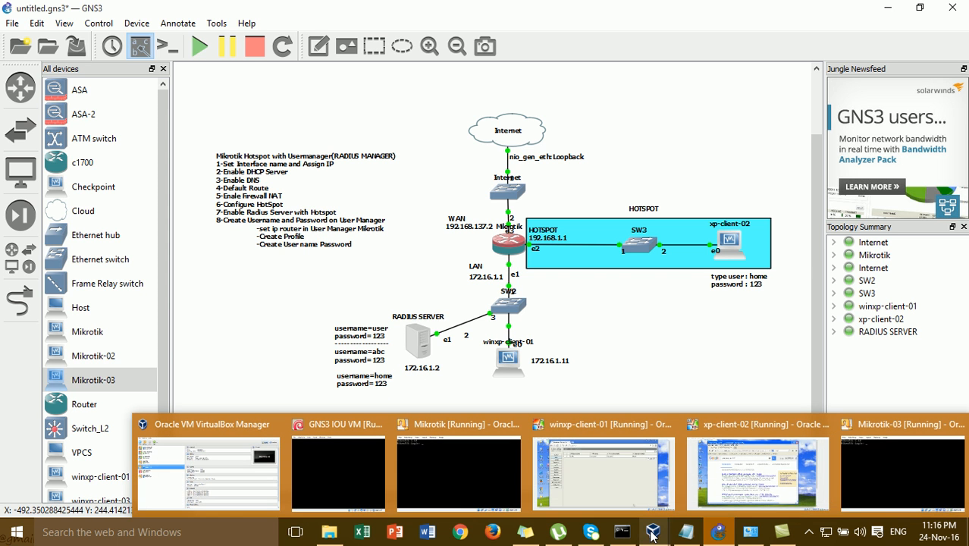
pyautogui.click(603, 474)
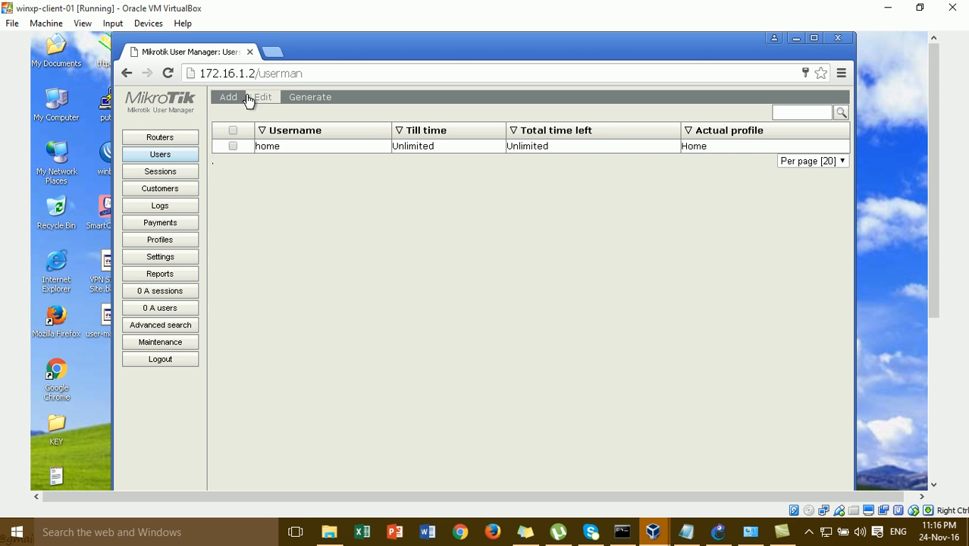
pyautogui.click(174, 239)
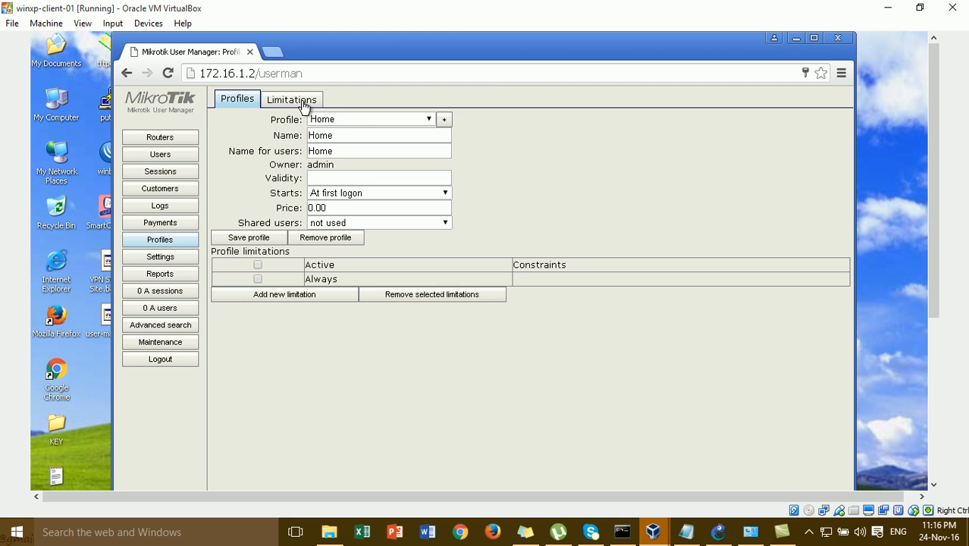
pyautogui.click(304, 101)
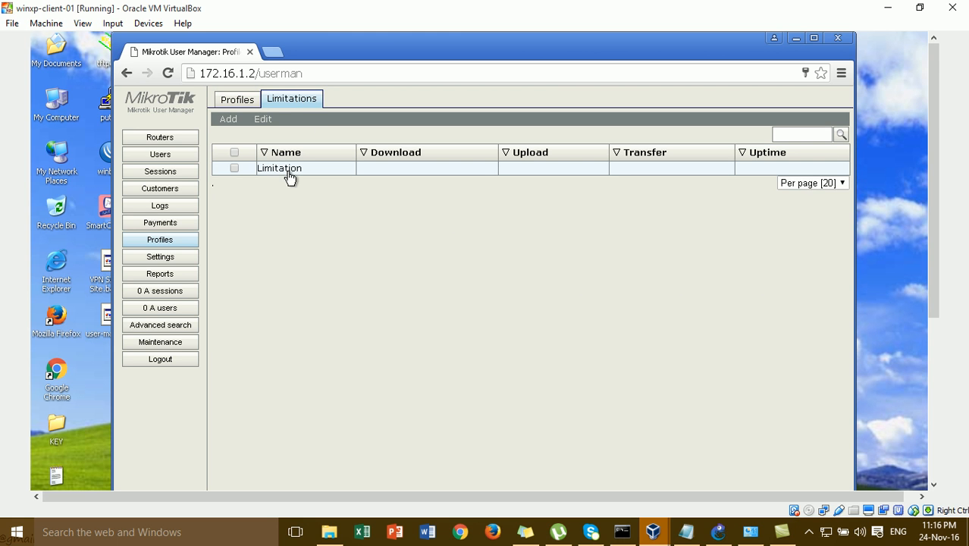
pyautogui.click(251, 104)
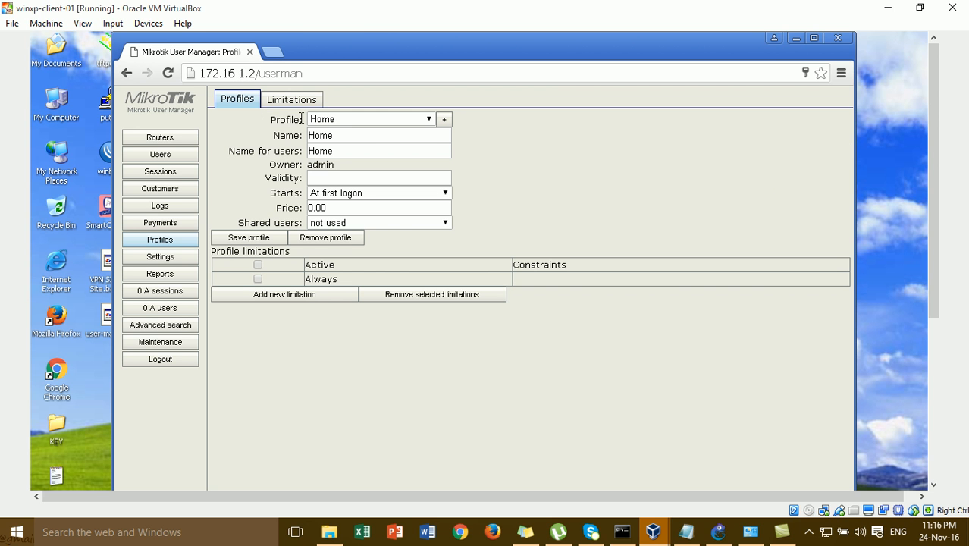
pyautogui.click(357, 121)
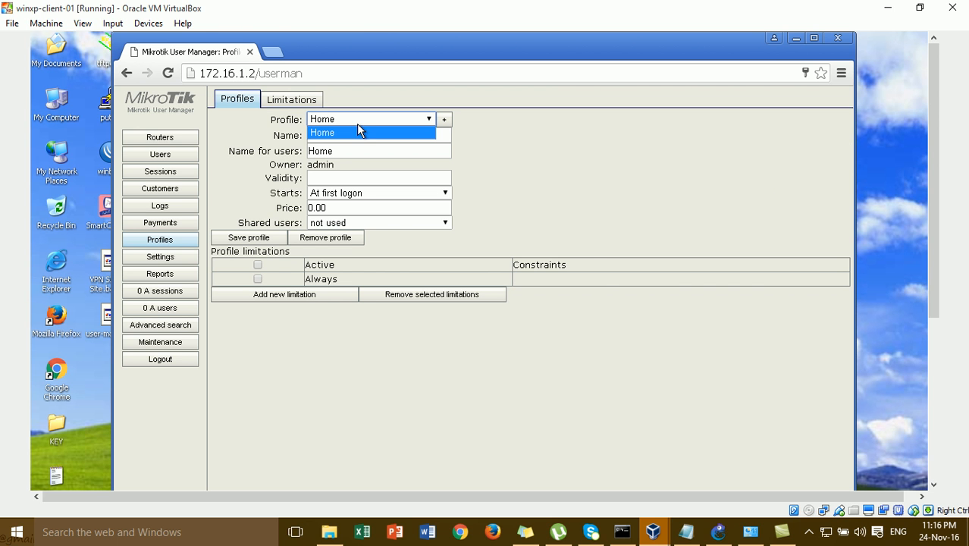
pyautogui.click(280, 149)
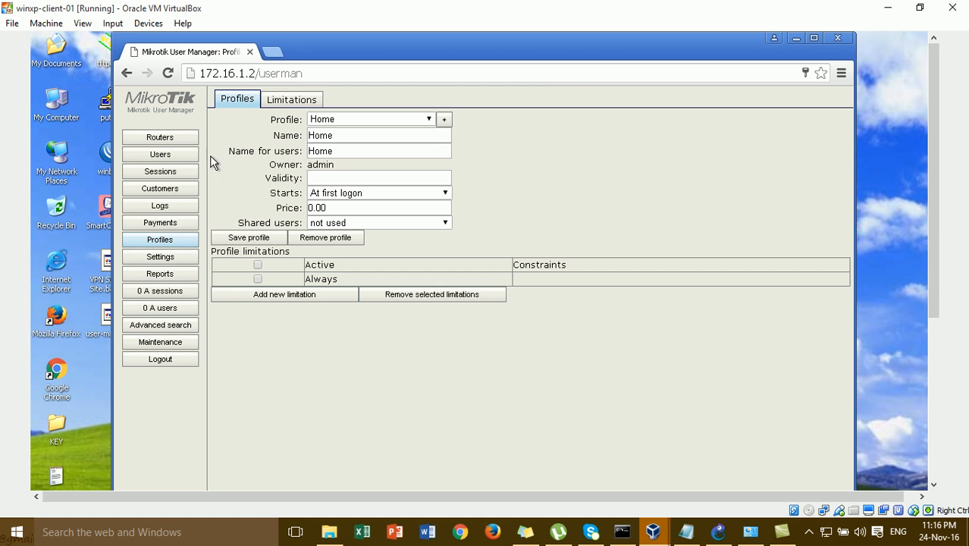
# - Create and save a profile named user with name for users 'user'
pyautogui.click(446, 122)
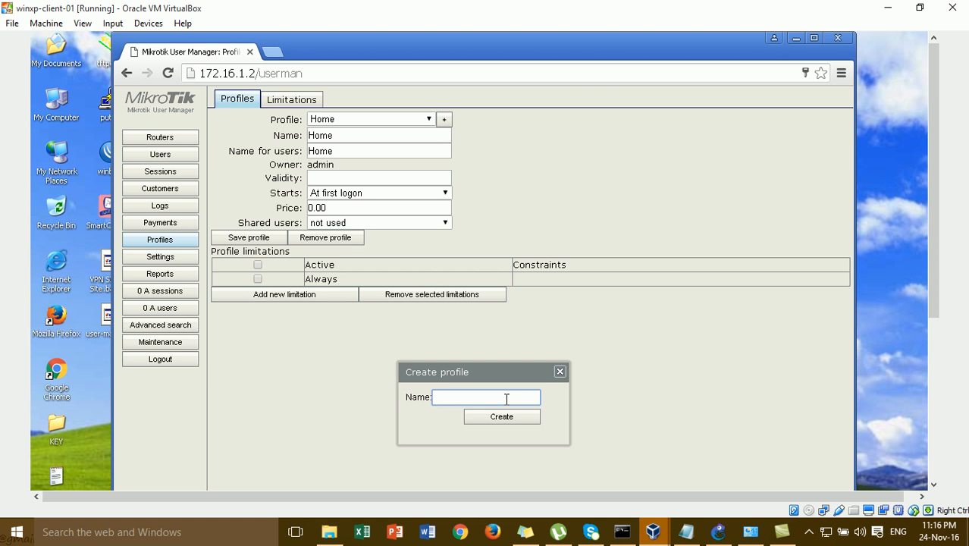
pyautogui.click(507, 416)
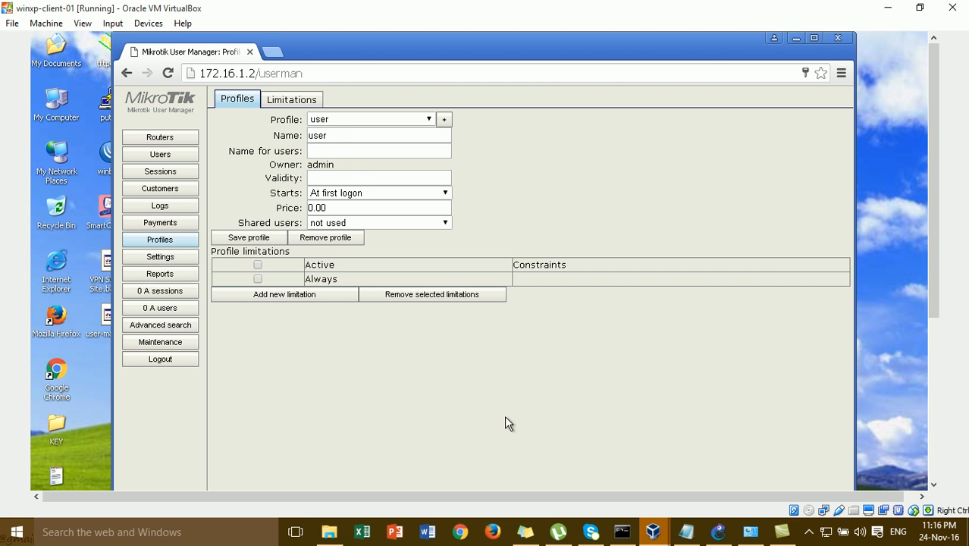
pyautogui.click(346, 151)
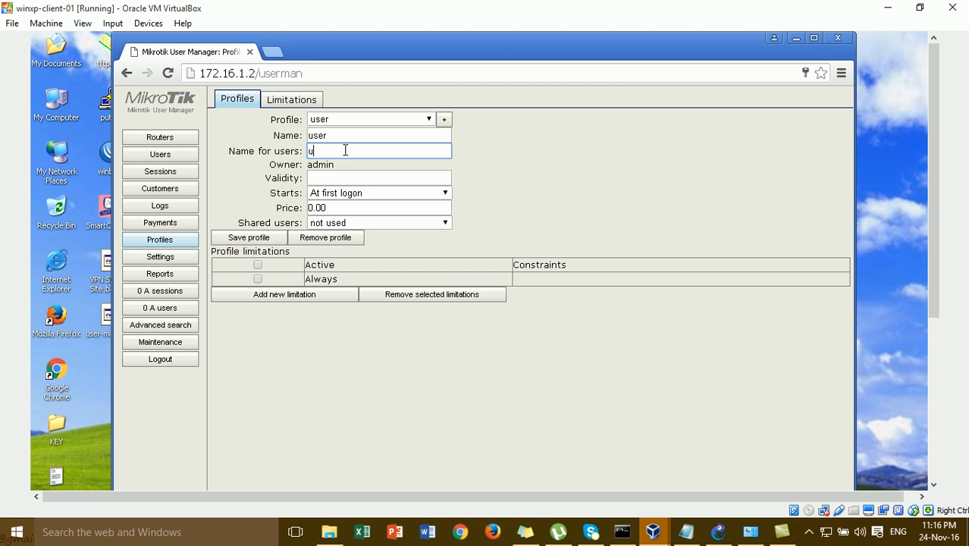
pyautogui.click(254, 237)
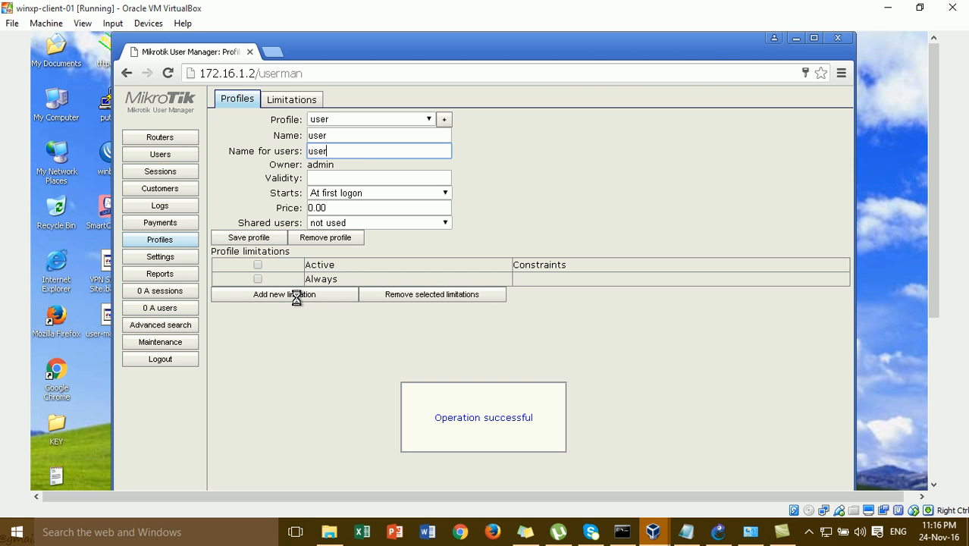
# - Add an all-week limitation to the user profile
pyautogui.click(300, 301)
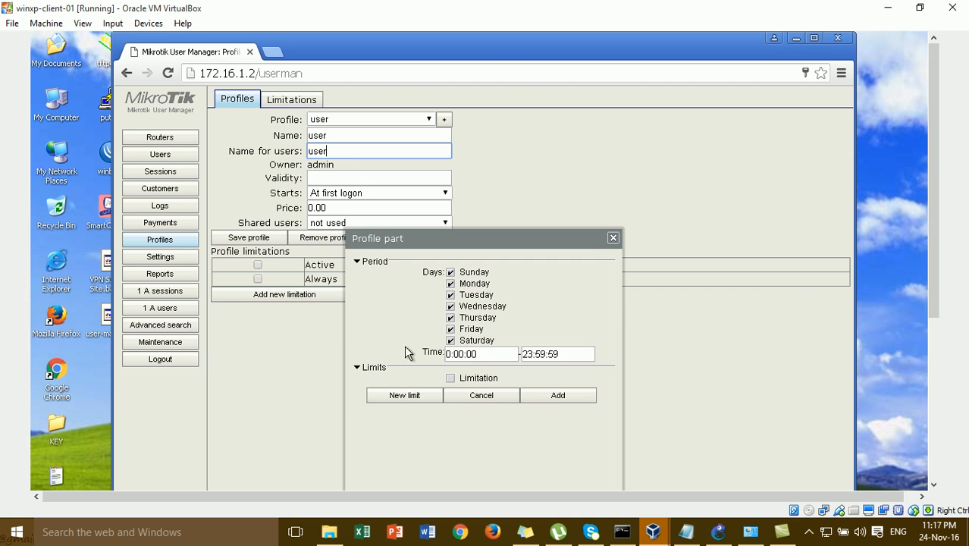
pyautogui.click(459, 378)
pyautogui.click(558, 395)
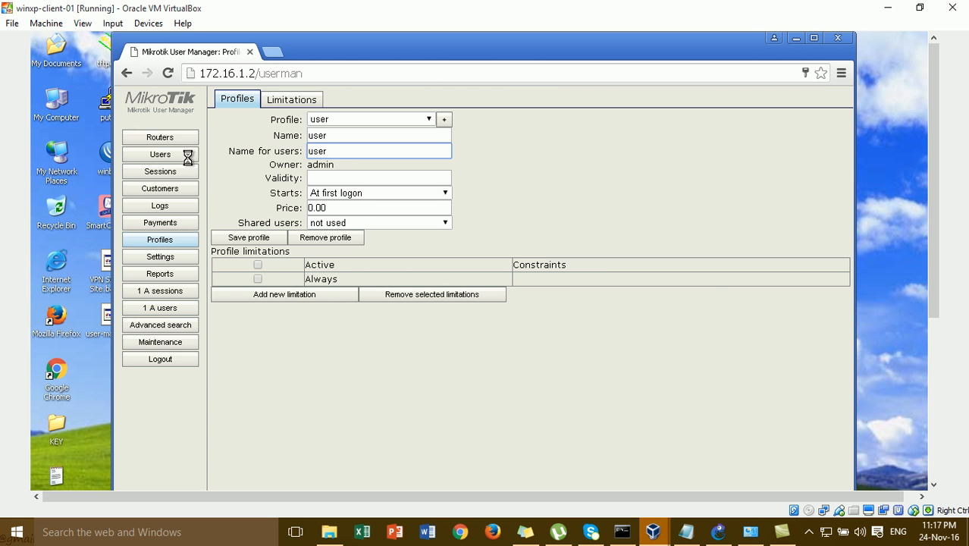
pyautogui.click(183, 157)
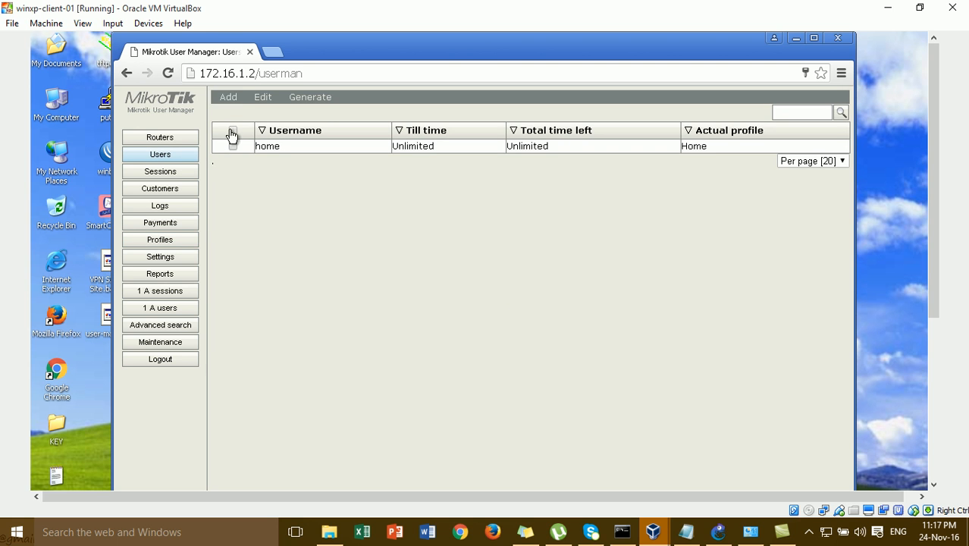
# - Add a single account named user with a password on the user profile
pyautogui.click(237, 99)
pyautogui.click(247, 114)
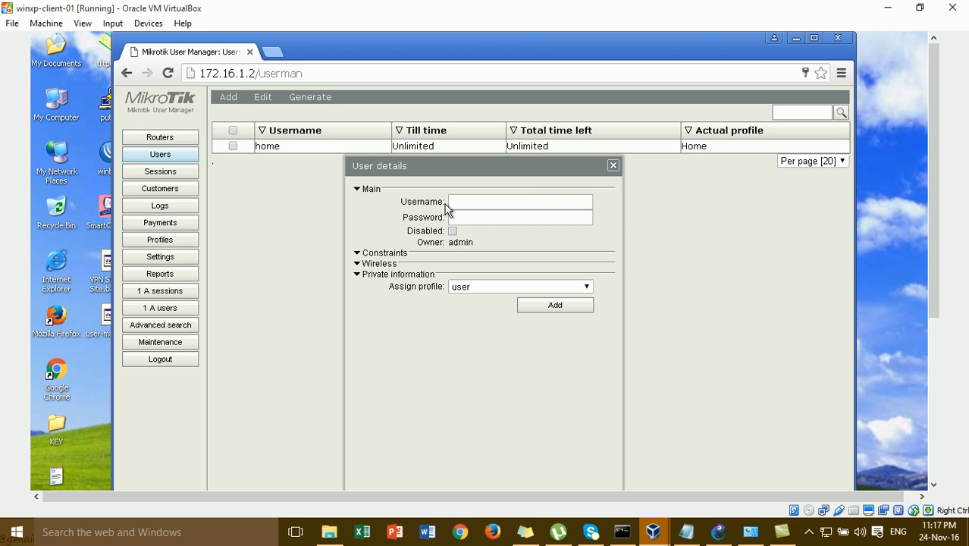
pyautogui.click(461, 202)
pyautogui.press('Tab')
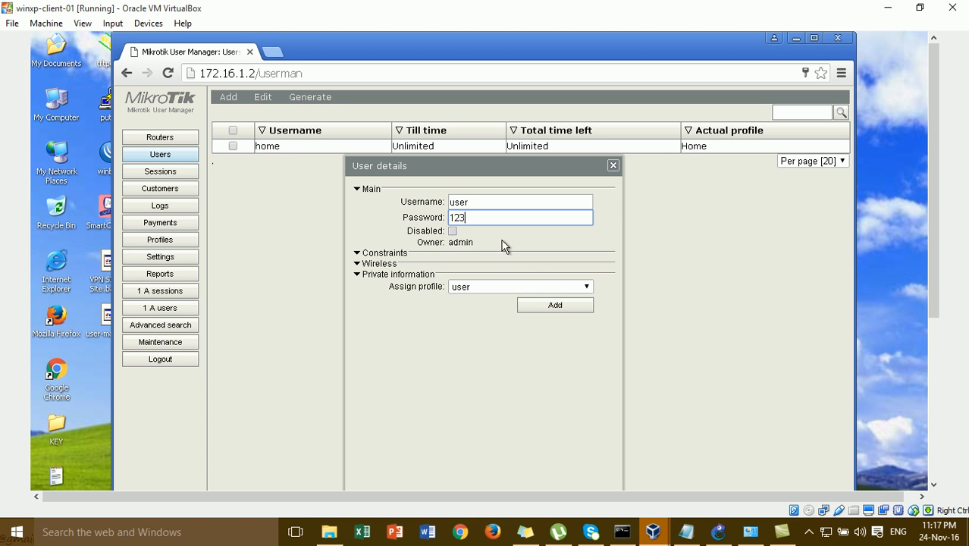
pyautogui.click(539, 306)
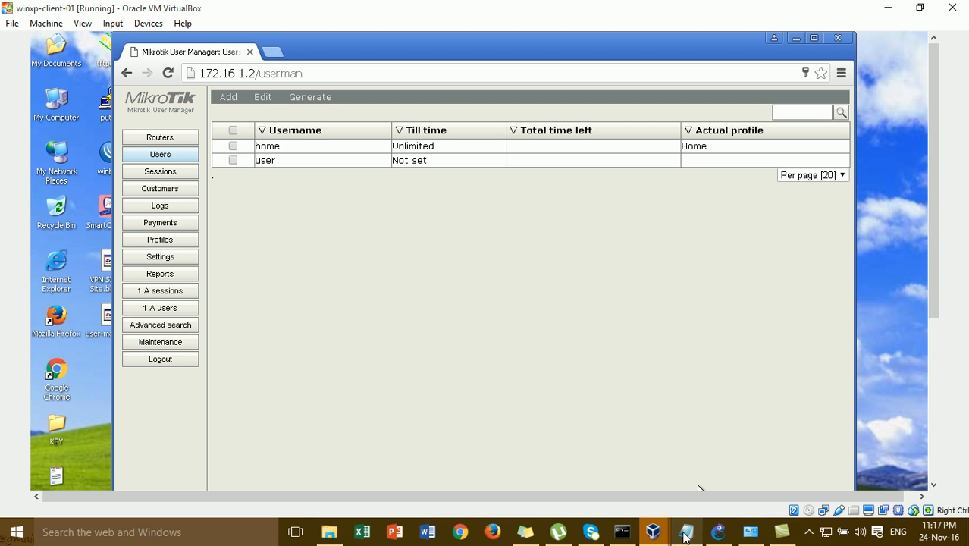
# - On xp-client-02, log the home account out of the hotspot via 192.168.1.1/logout
pyautogui.moveTo(662, 534)
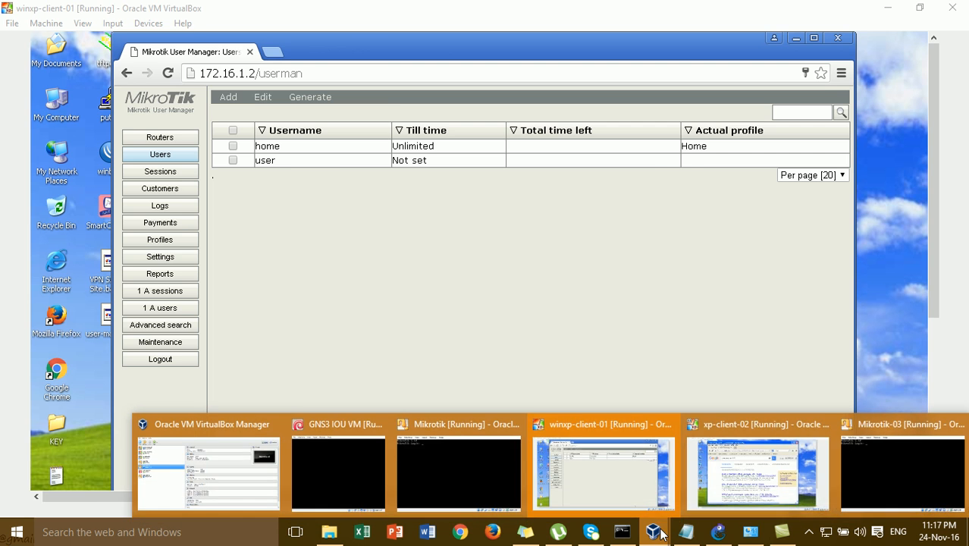
pyautogui.click(718, 497)
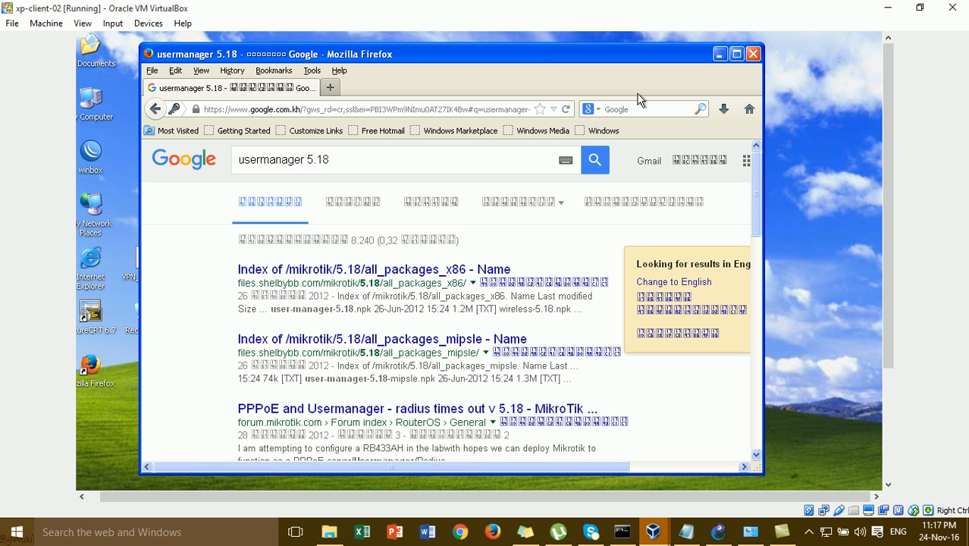
pyautogui.click(521, 109)
pyautogui.write('192.168.1.1/')
pyautogui.press('Down')
pyautogui.press('Return')
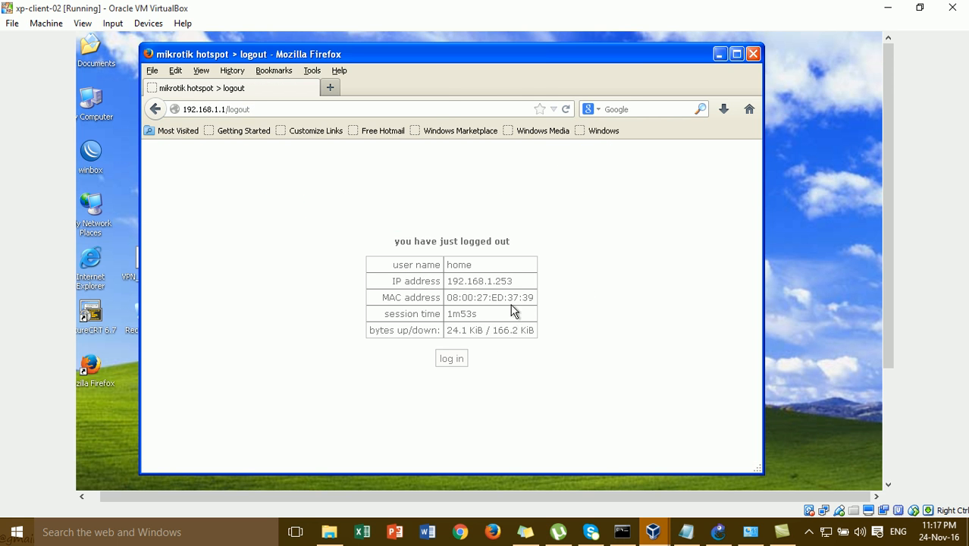
# - Reload the 192.168.1.1/login page, minimize Firefox and return to the GNS3 topology
pyautogui.click(442, 109)
pyautogui.press('Return')
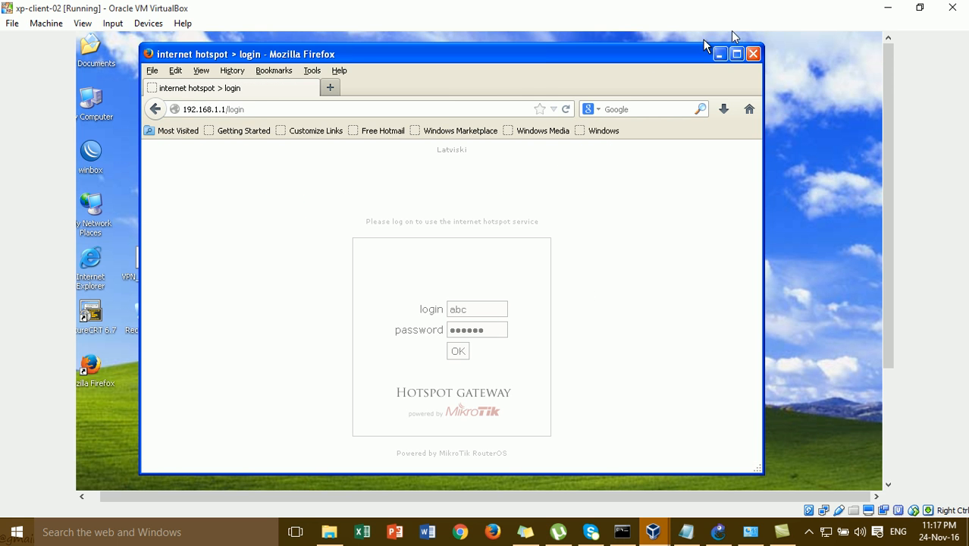
pyautogui.click(720, 55)
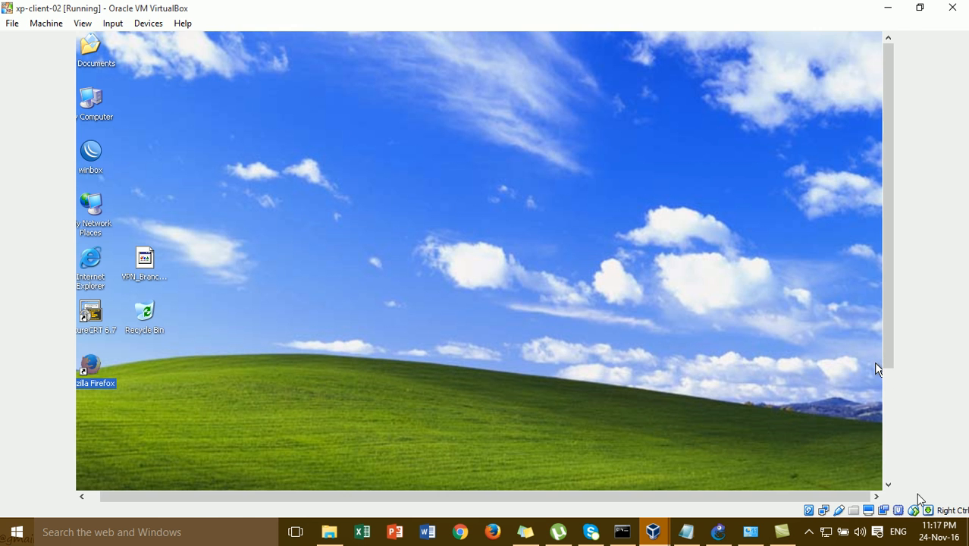
pyautogui.click(887, 472)
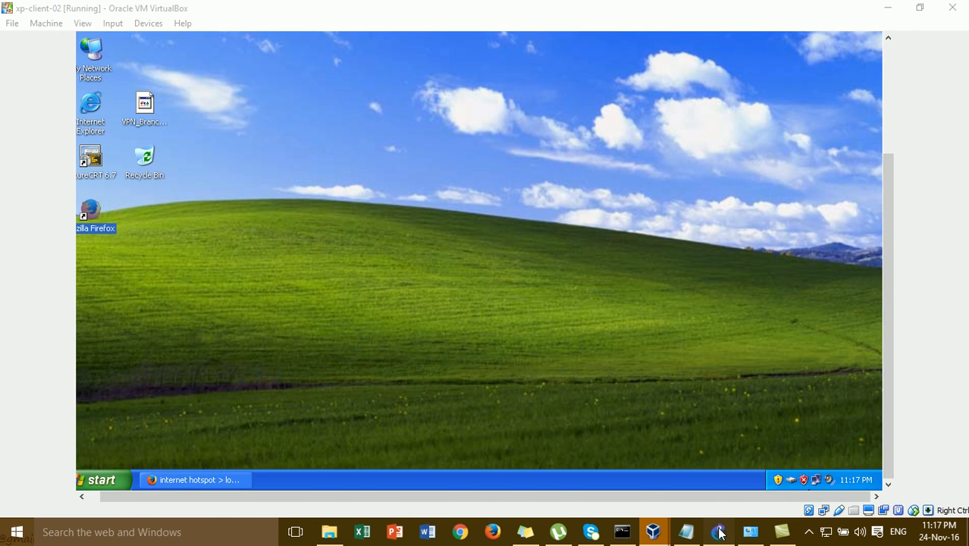
pyautogui.click(720, 534)
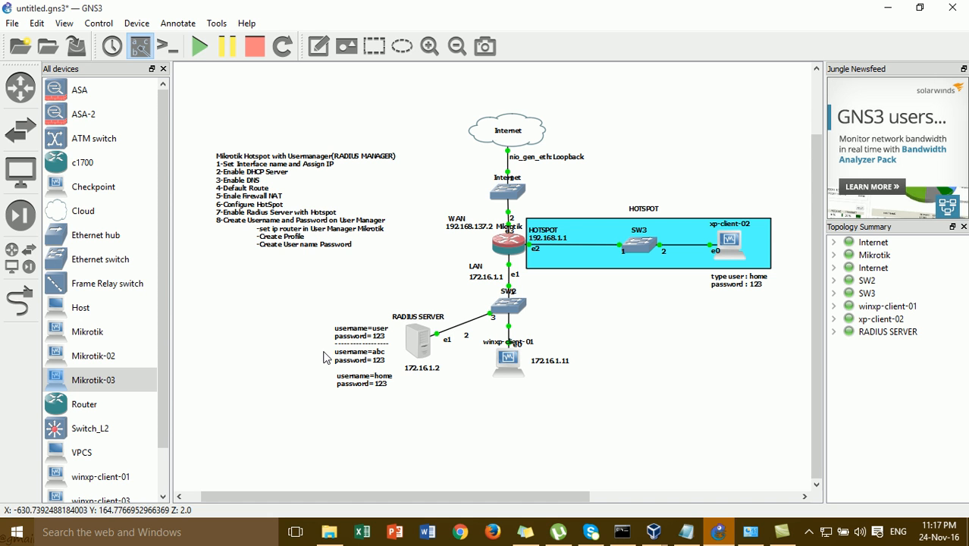
# - Select the login notes and copy the text of the xp-client-02 'type user : home' note
pyautogui.moveTo(332, 357); pyautogui.dragTo(371, 373)
pyautogui.moveTo(311, 304); pyautogui.dragTo(387, 346)
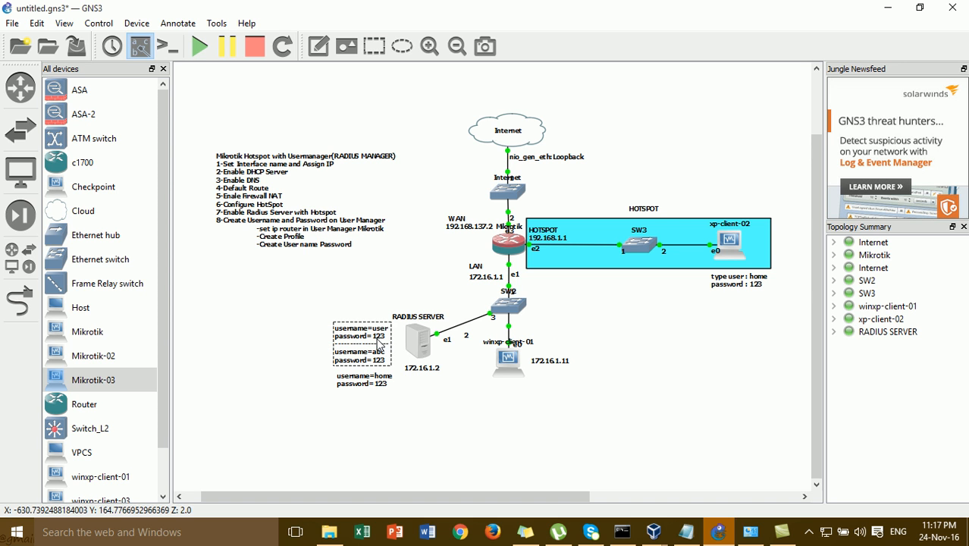
pyautogui.doubleClick(745, 293)
pyautogui.hotkey('ctrl', 'c')
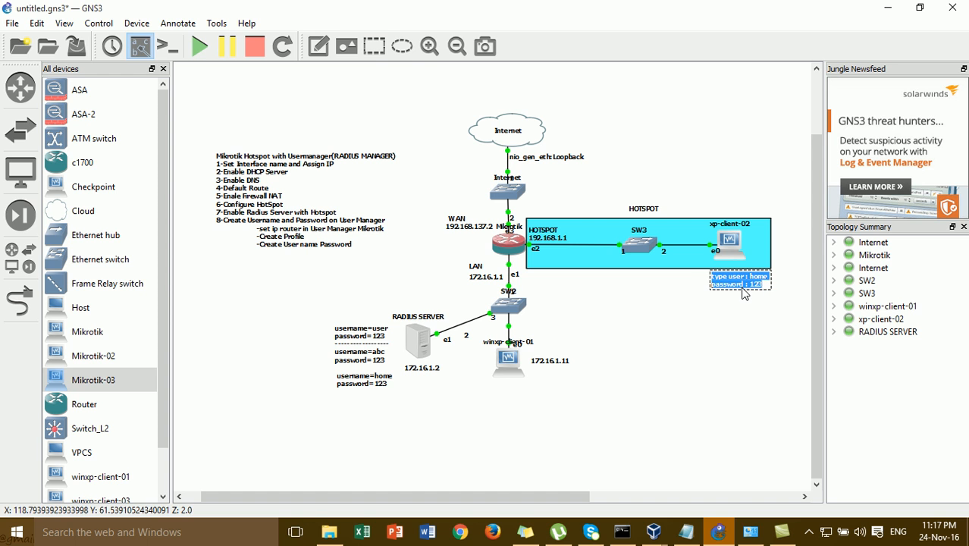
pyautogui.click(740, 323)
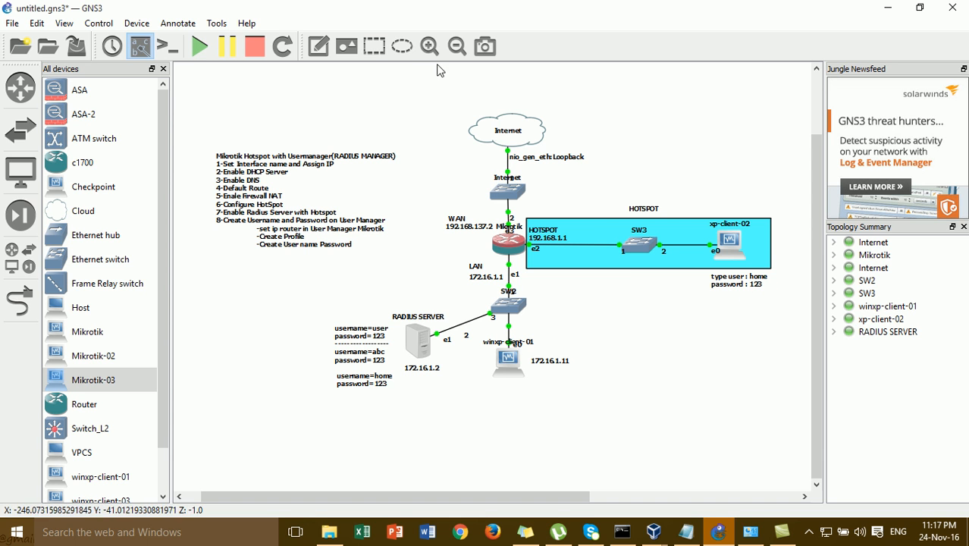
# - Add a new note below it with 'home' replaced by 'user', aligned under the first
pyautogui.click(318, 46)
pyautogui.click(712, 301)
pyautogui.hotkey('ctrl', 'v')
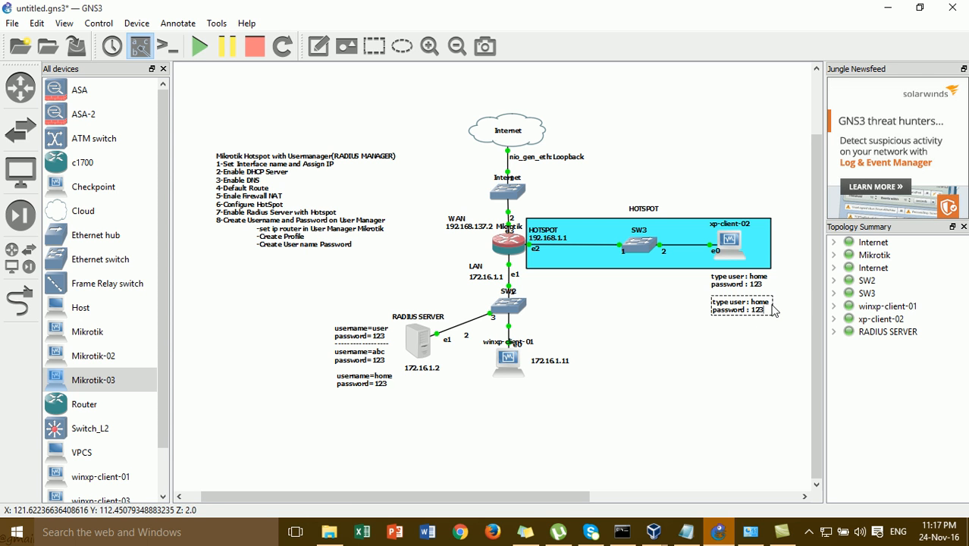
pyautogui.press('BackSpace')
pyautogui.press('BackSpace')
pyautogui.press('BackSpace')
pyautogui.press('BackSpace')
pyautogui.write('user')
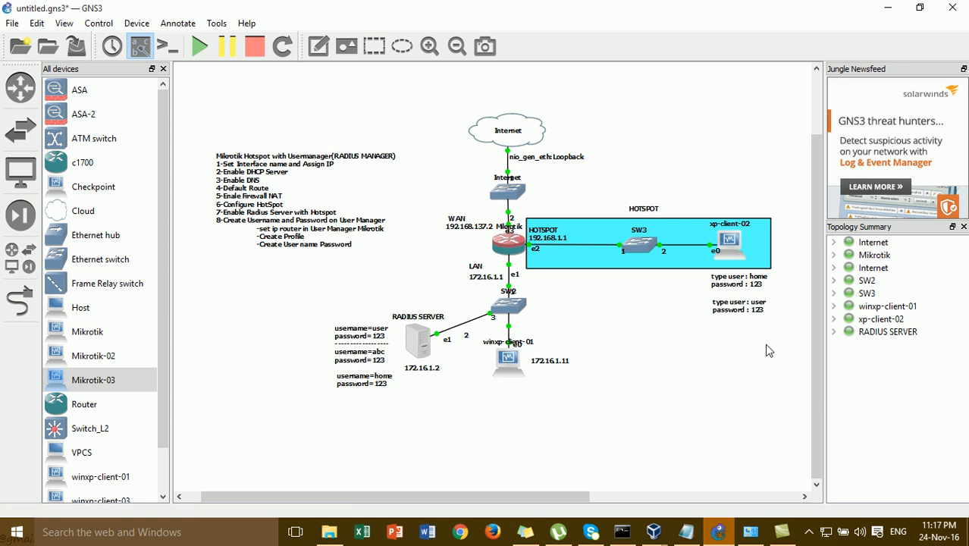
pyautogui.moveTo(749, 316); pyautogui.dragTo(747, 311)
pyautogui.click(735, 349)
# - On xp-client-02, restore the hotspot login browser window and close it
pyautogui.moveTo(651, 535)
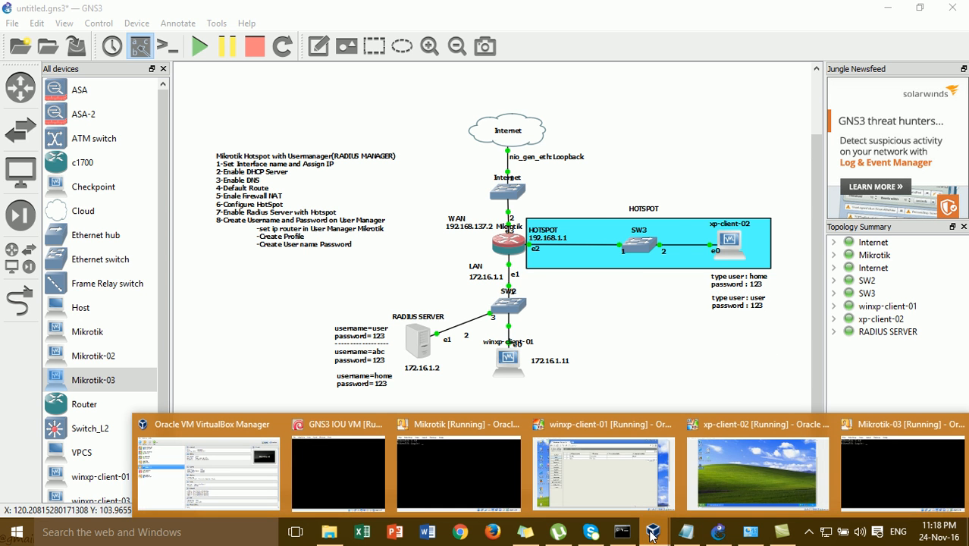
pyautogui.click(713, 485)
pyautogui.click(110, 229)
pyautogui.click(206, 480)
pyautogui.scroll(5, 899, 185)
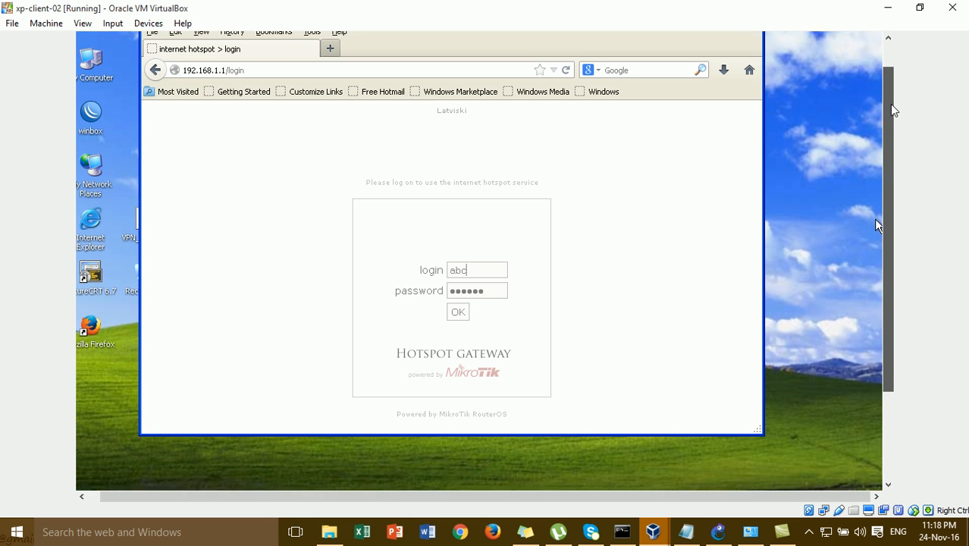
pyautogui.click(756, 38)
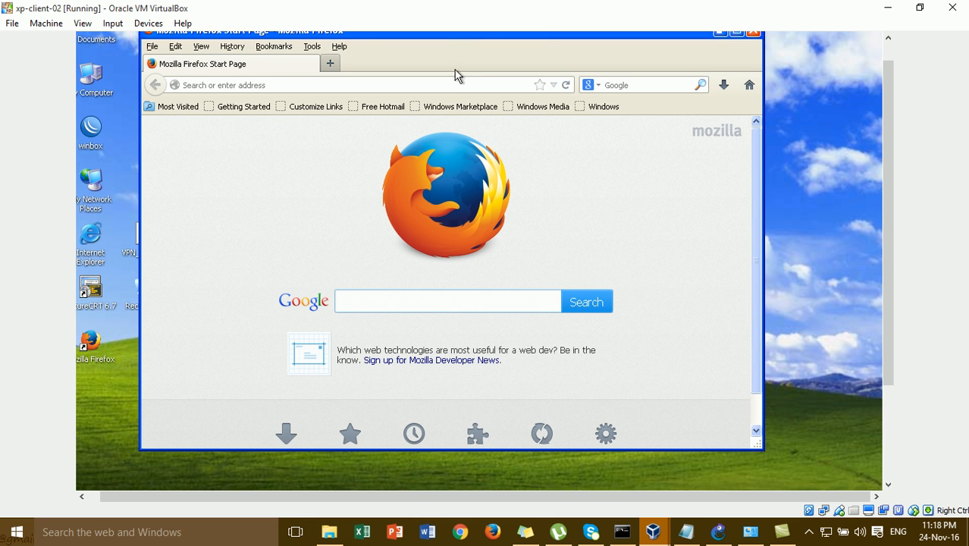
# - Browse to yahoo.com to trigger the hotspot login and sign in with the account password
pyautogui.click(454, 82)
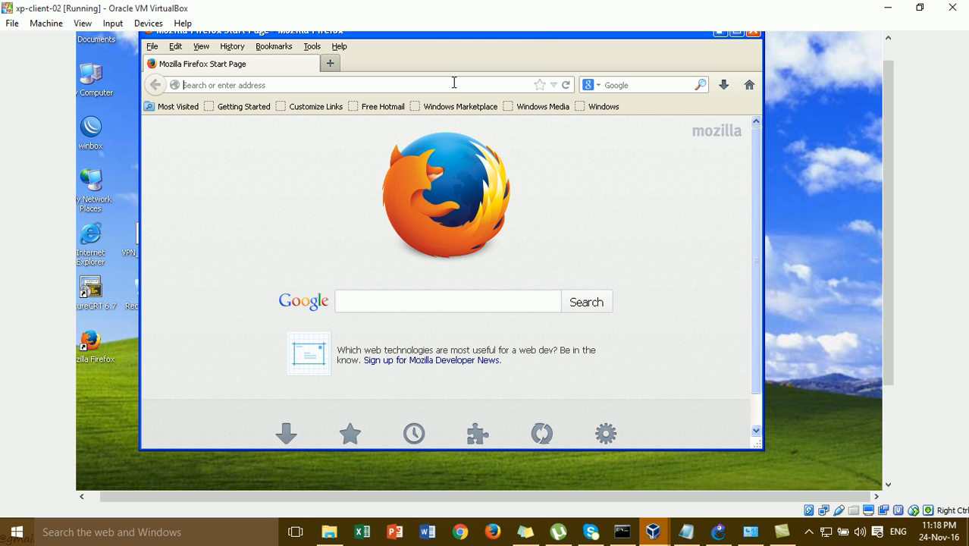
pyautogui.write('yah')
pyautogui.press('Return')
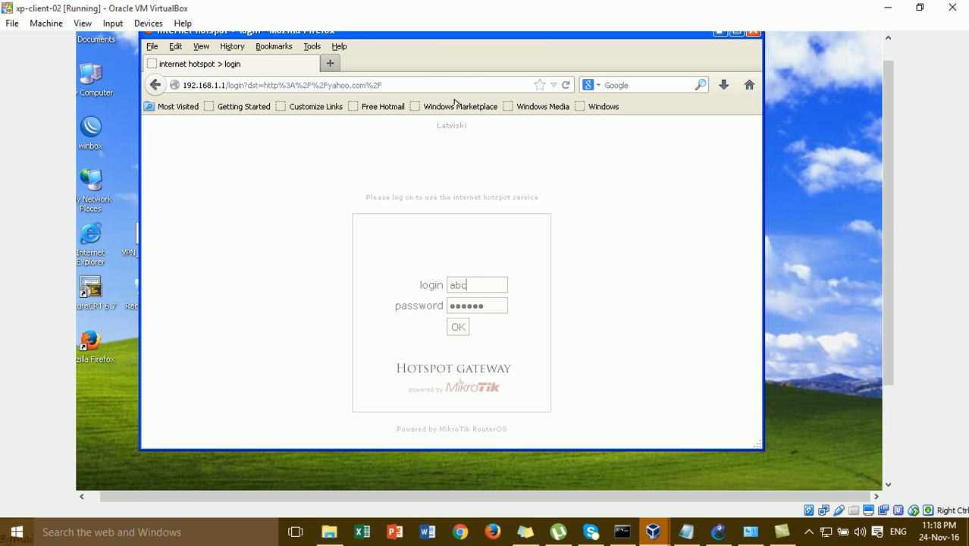
pyautogui.press('BackSpace')
pyautogui.press('BackSpace')
pyautogui.press('BackSpace')
pyautogui.press('Tab')
pyautogui.write('123')
pyautogui.click(460, 327)
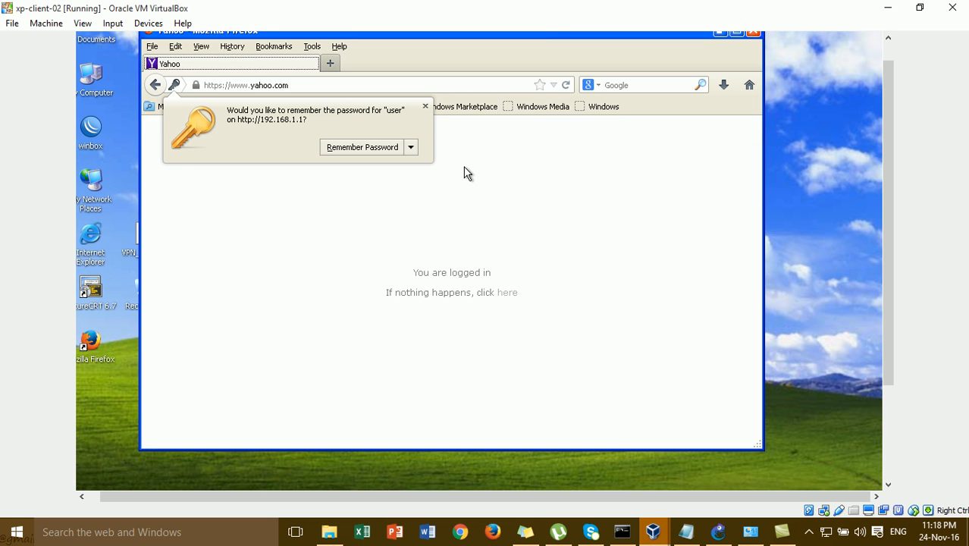
pyautogui.click(426, 106)
# - Load google.com in a new tab, then bring winxp-client-01 to the front
pyautogui.click(335, 88)
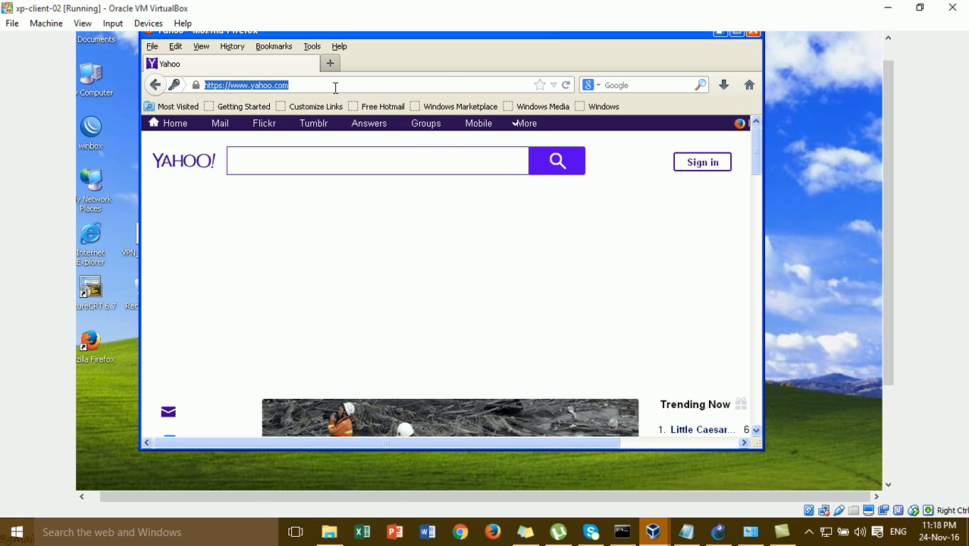
pyautogui.click(330, 65)
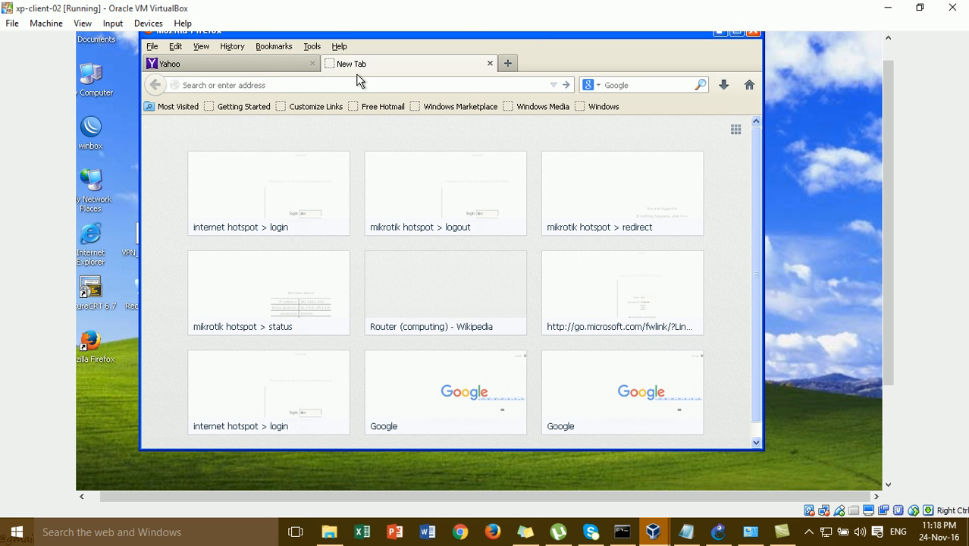
pyautogui.write('google.com/')
pyautogui.press('Return')
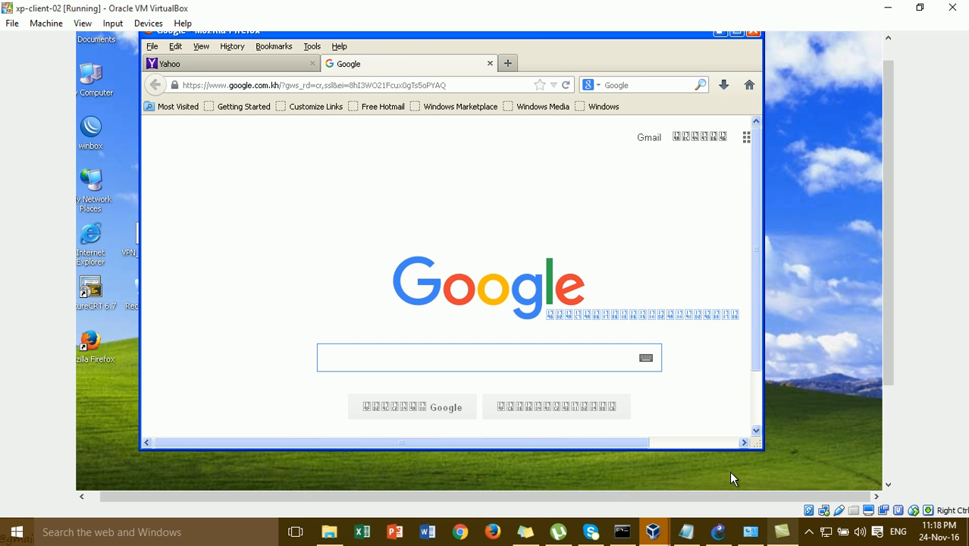
pyautogui.moveTo(668, 534)
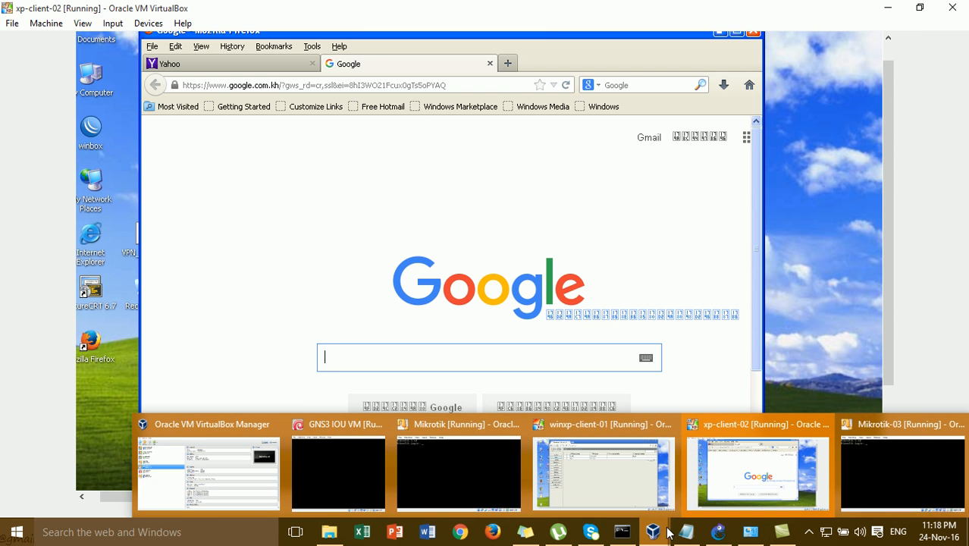
pyautogui.click(642, 486)
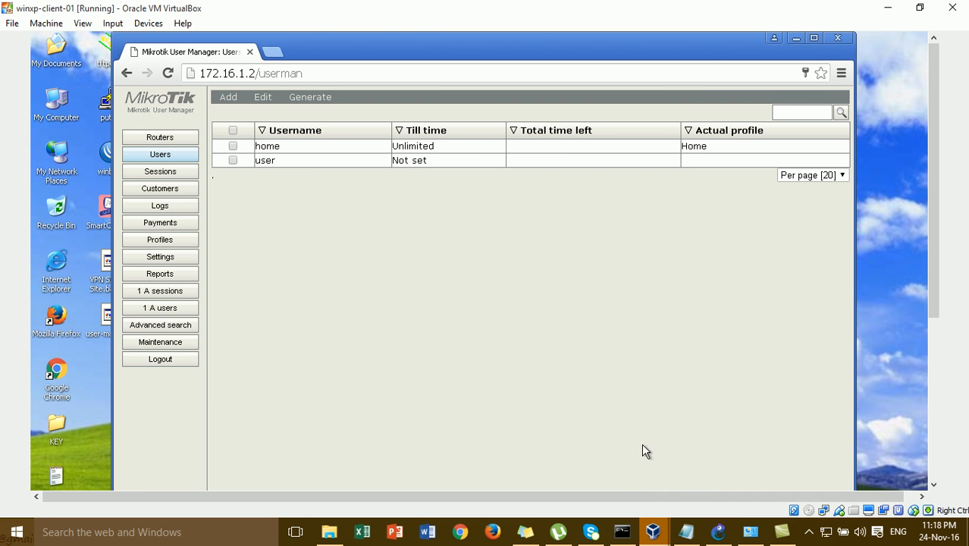
pyautogui.click(719, 532)
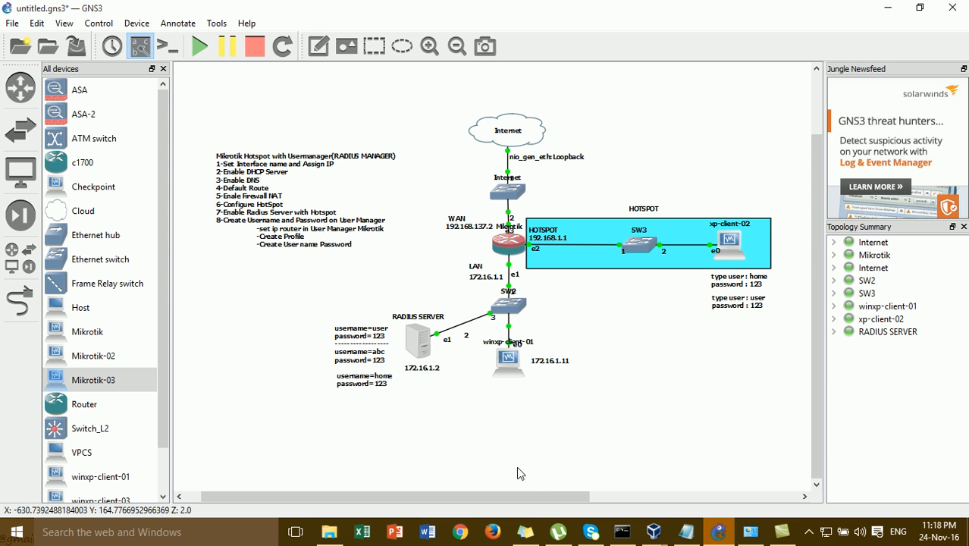
pyautogui.moveTo(647, 536)
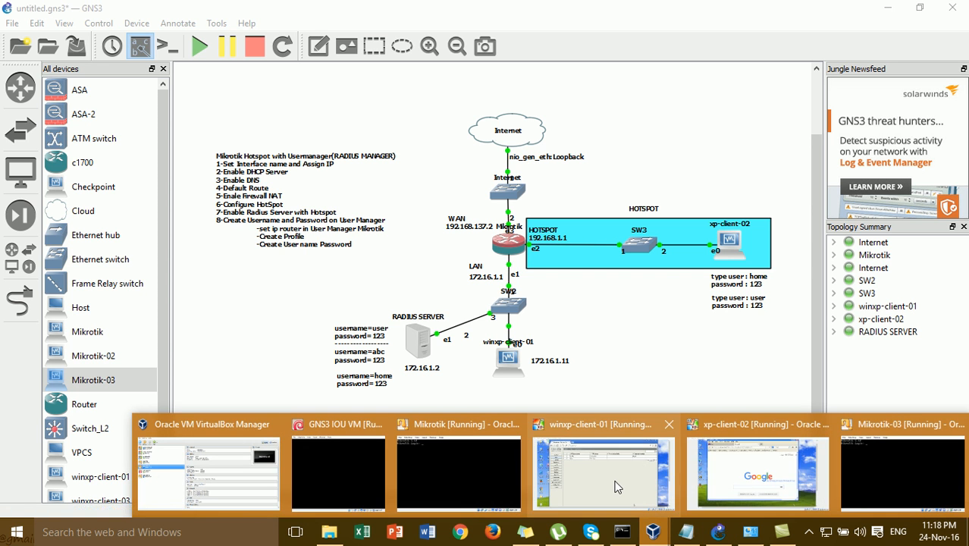
pyautogui.click(603, 459)
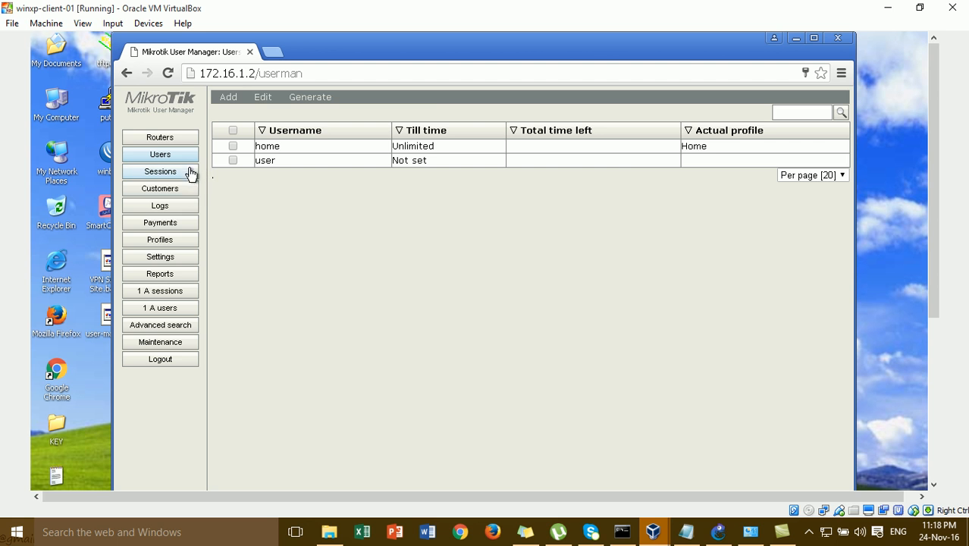
# - Create a profile named abc, with its name for users also set to abc
pyautogui.click(189, 241)
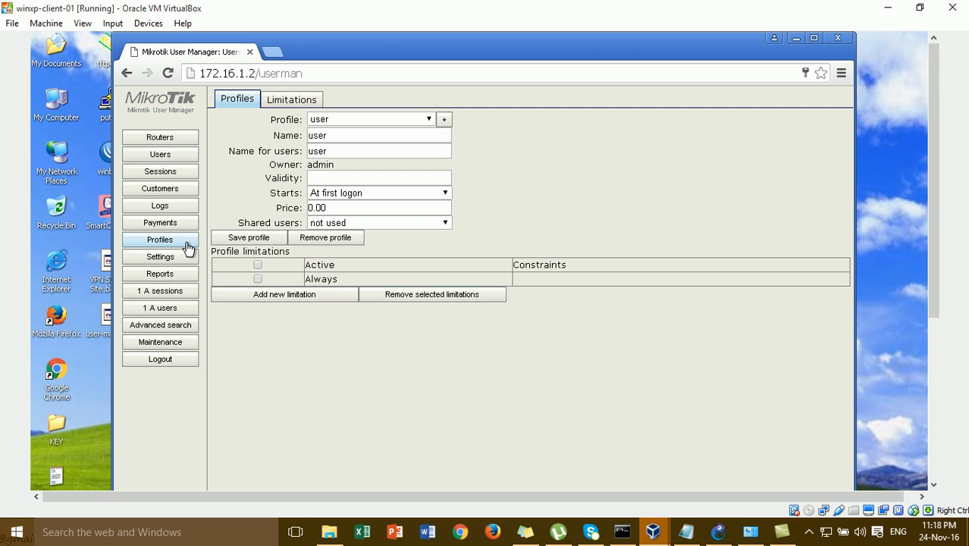
pyautogui.click(443, 120)
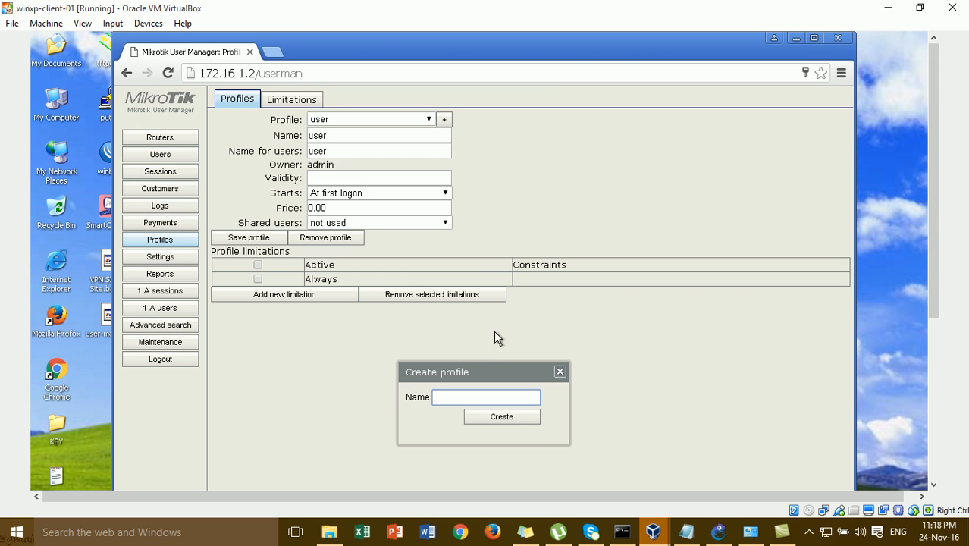
pyautogui.write('abc')
pyautogui.click(497, 418)
pyautogui.click(355, 156)
pyautogui.write('abc')
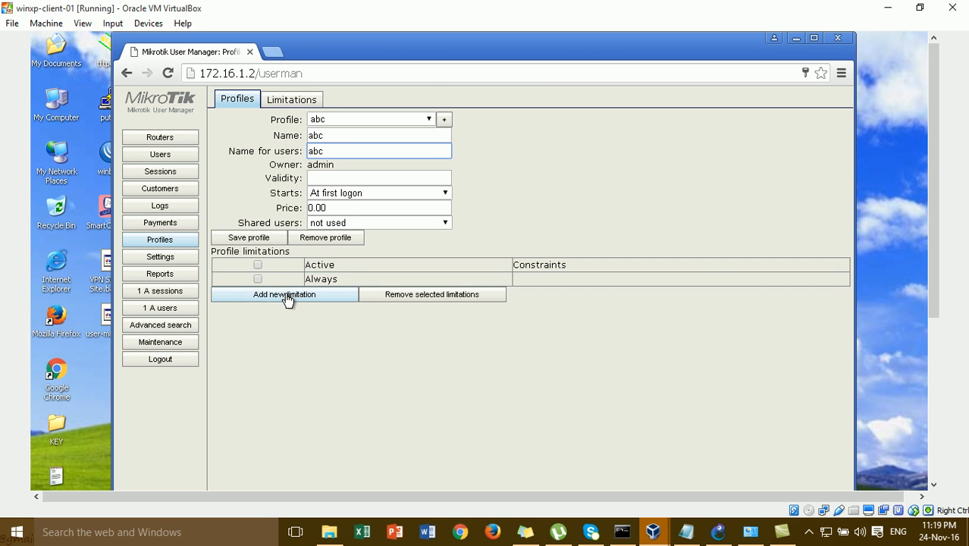
# - Add an every-day time limitation to the abc profile and return to the Users list
pyautogui.click(285, 296)
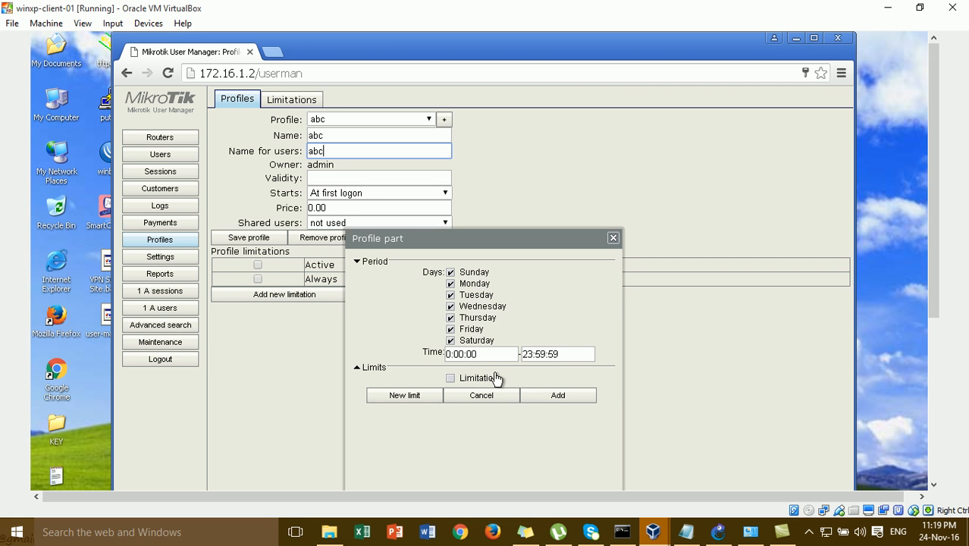
pyautogui.click(558, 396)
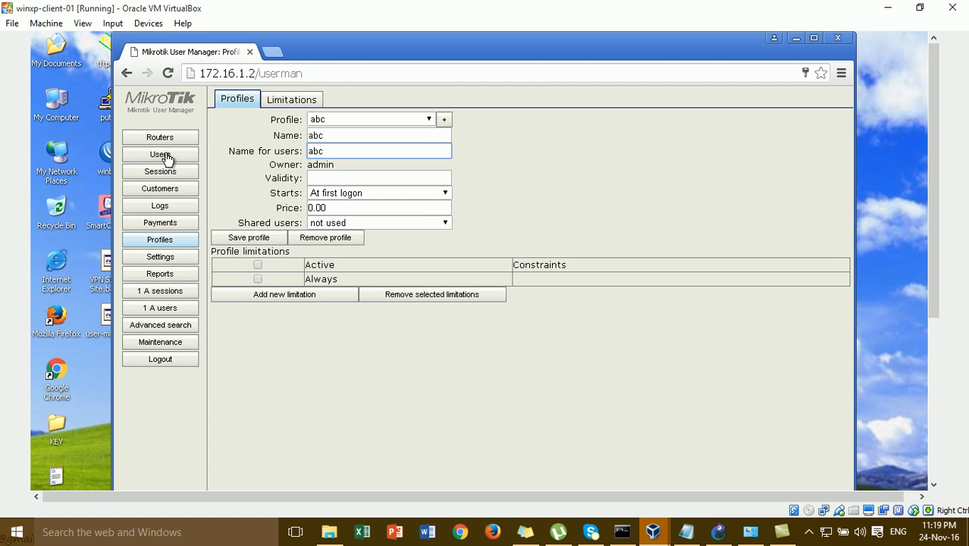
pyautogui.click(166, 157)
pyautogui.click(228, 99)
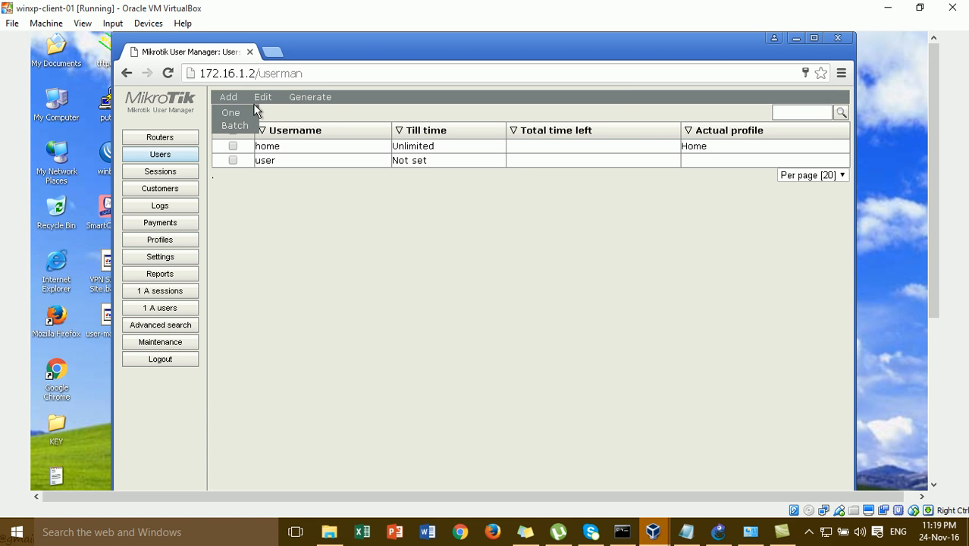
# - Add user abc with its password and the abc profile, then switch to xp-client-02
pyautogui.click(243, 120)
pyautogui.click(488, 204)
pyautogui.write('abc')
pyautogui.click(489, 218)
pyautogui.write('123')
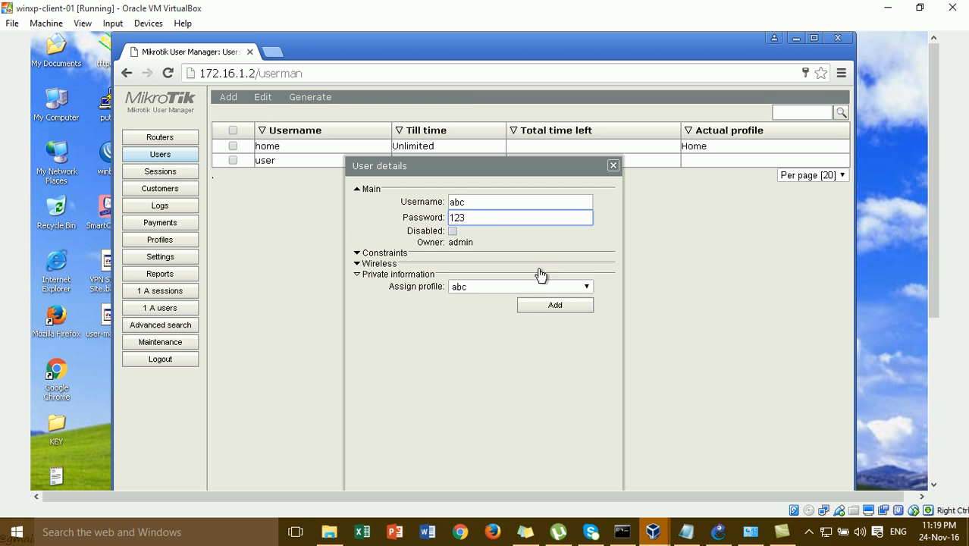
pyautogui.click(572, 288)
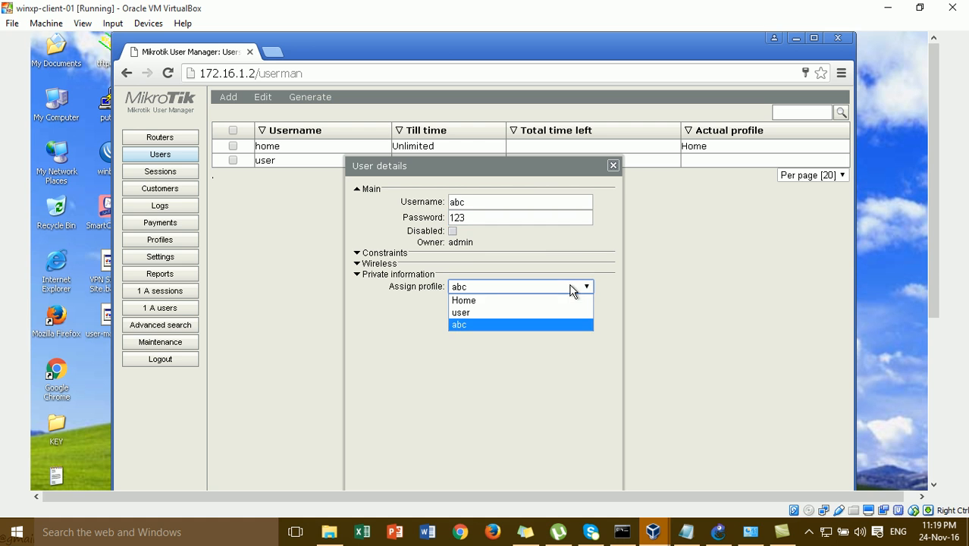
pyautogui.click(469, 324)
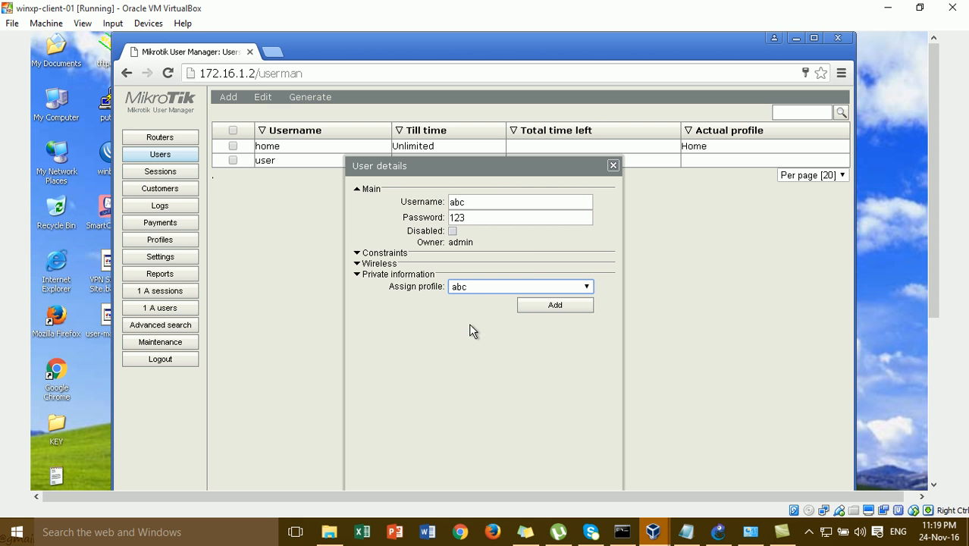
pyautogui.click(551, 307)
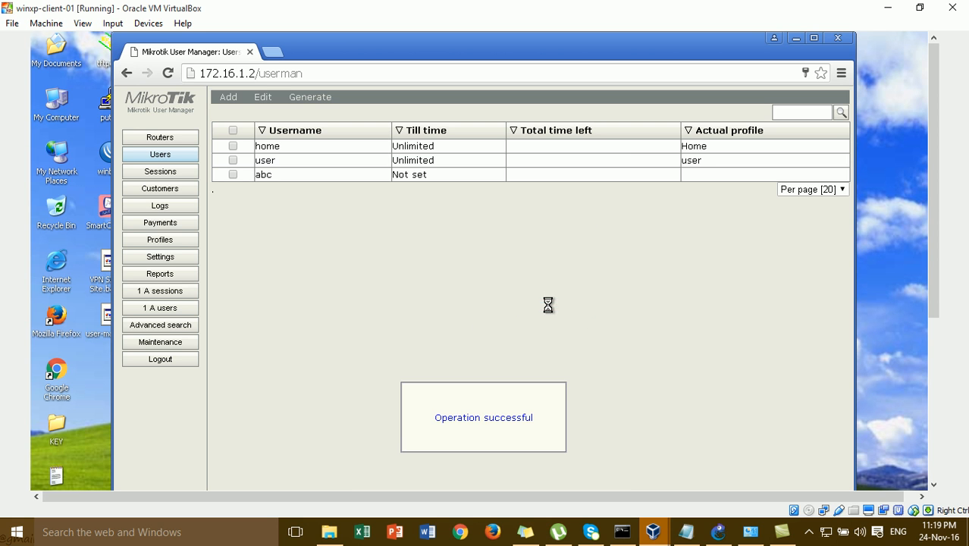
pyautogui.moveTo(662, 535)
pyautogui.click(726, 488)
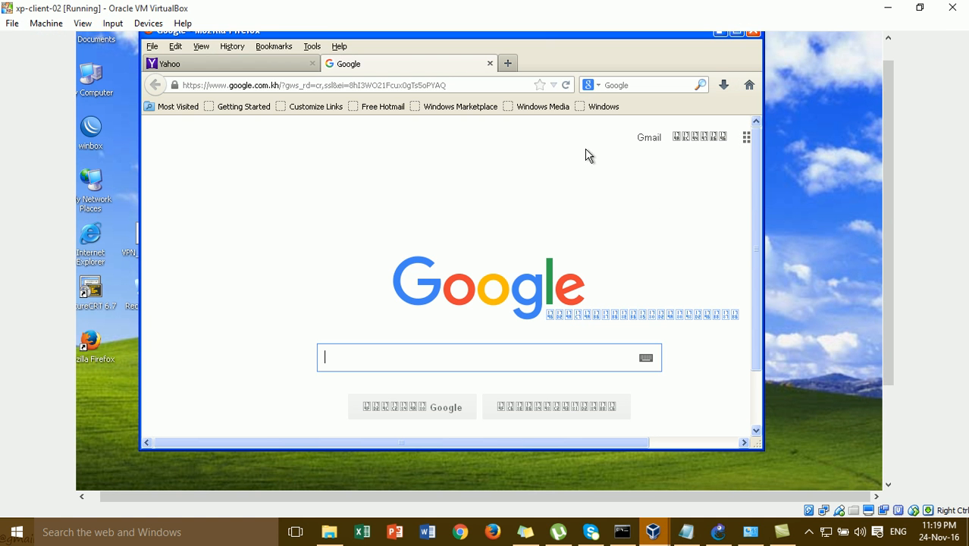
# - Reopen the 192.168.1.1 hotspot login page from history and close the Yahoo tab
pyautogui.click(479, 85)
pyautogui.write('192.168.1.1/')
pyautogui.click(447, 101)
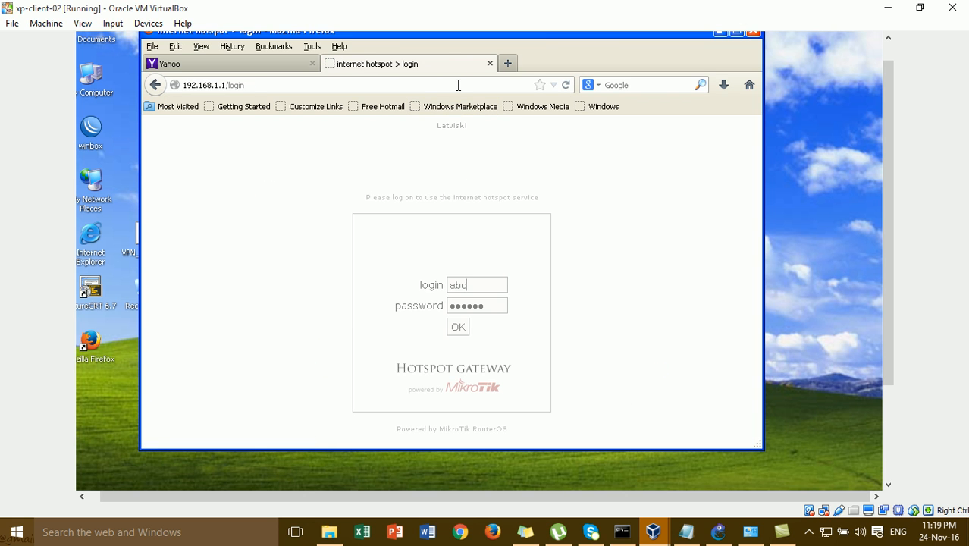
pyautogui.click(312, 64)
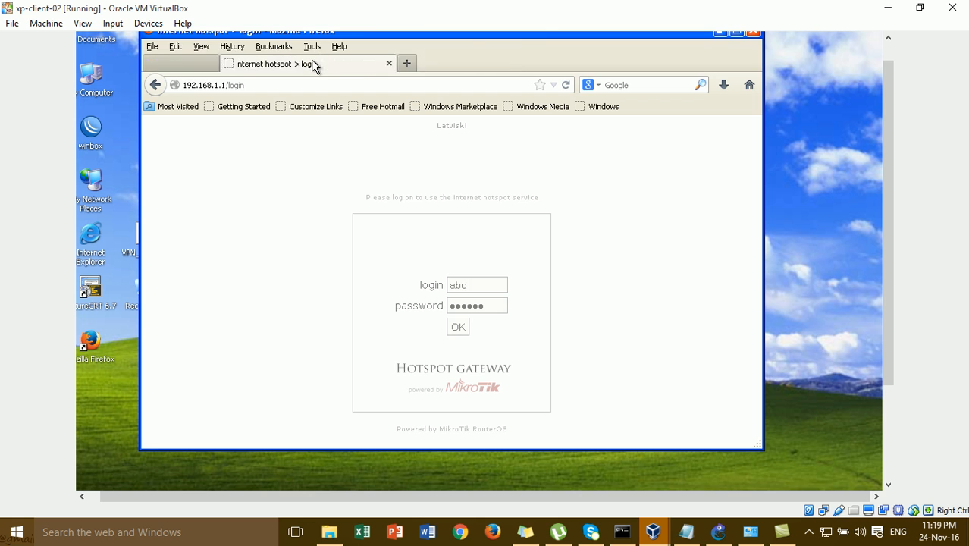
# - Log in to the hotspot with username abc and its password
pyautogui.press('BackSpace')
pyautogui.press('BackSpace')
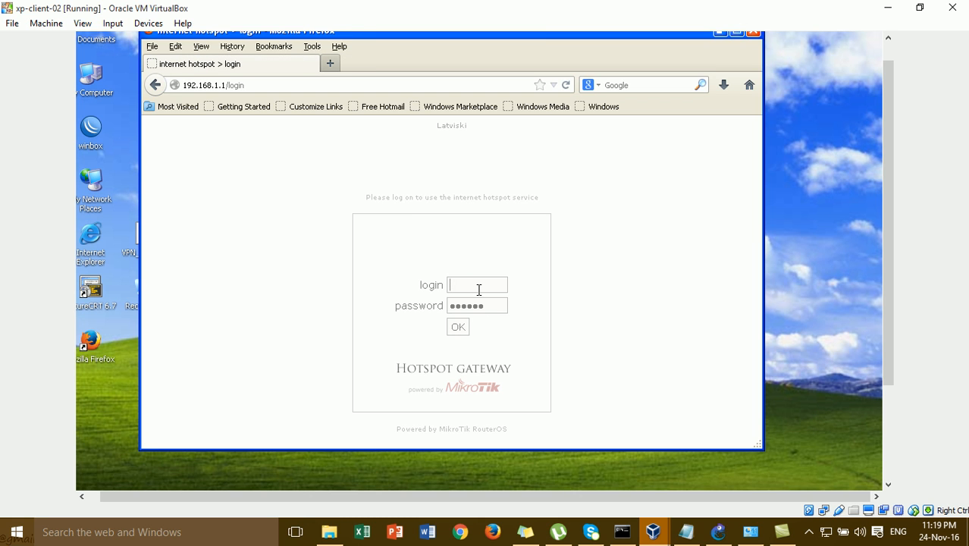
pyautogui.write('abc')
pyautogui.press('Tab')
pyautogui.write('abc')
pyautogui.click(460, 327)
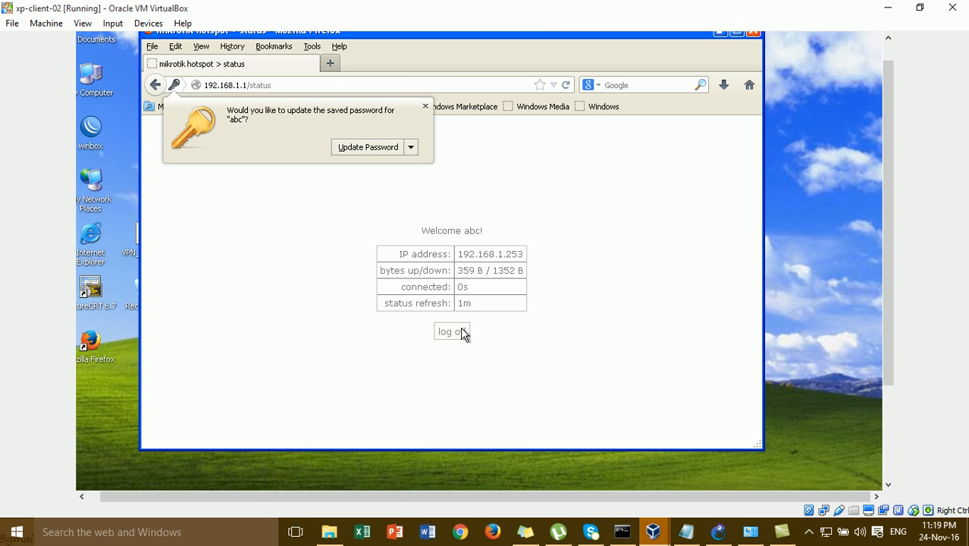
# - Dismiss the save-password prompt, load google.com, and minimize Firefox
pyautogui.click(423, 107)
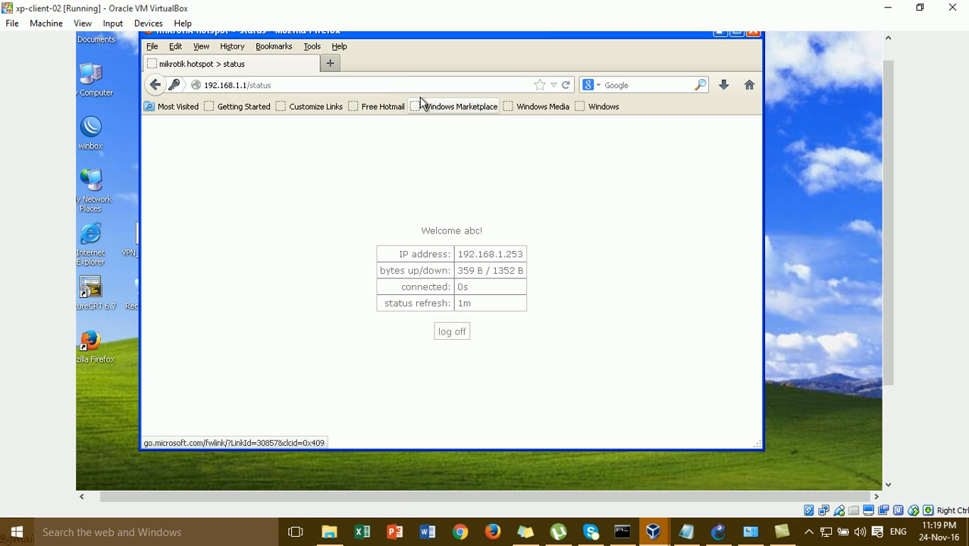
pyautogui.click(421, 88)
pyautogui.write('google.com')
pyautogui.press('Return')
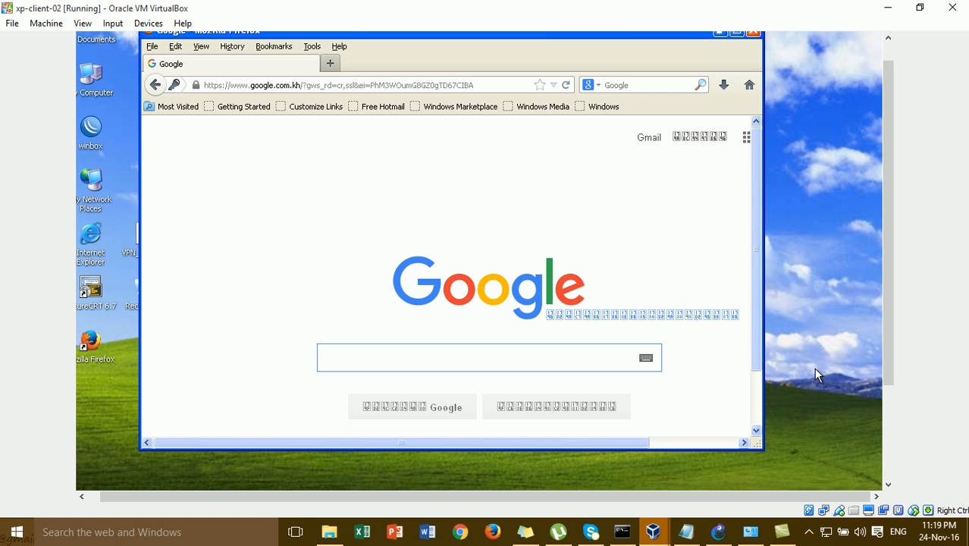
pyautogui.click(721, 34)
# - Bring up the hotspot notes in Notepad and click into the text
pyautogui.click(686, 531)
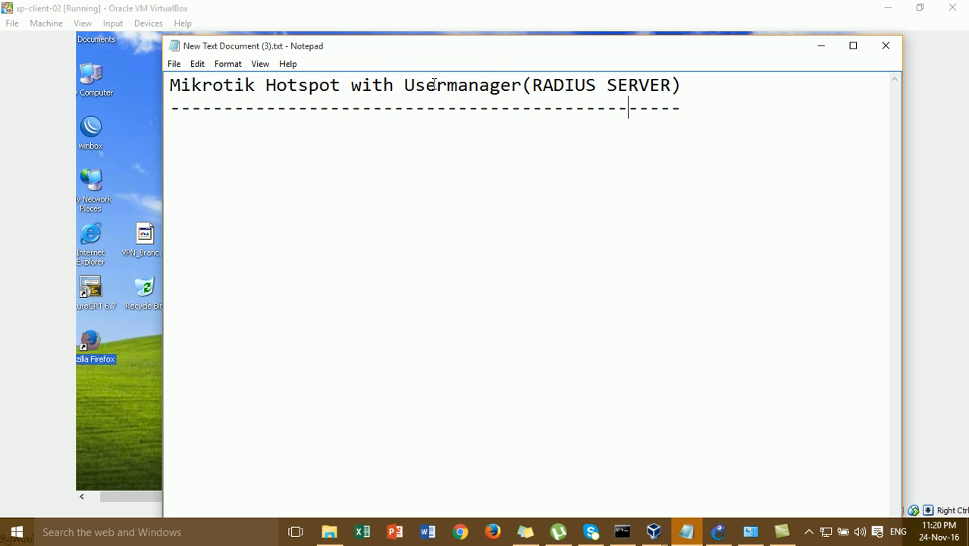
pyautogui.click(489, 91)
pyautogui.click(661, 128)
# - Minimize Notepad, both VirtualBox machines and GNS3 to reveal the desktop
pyautogui.click(819, 47)
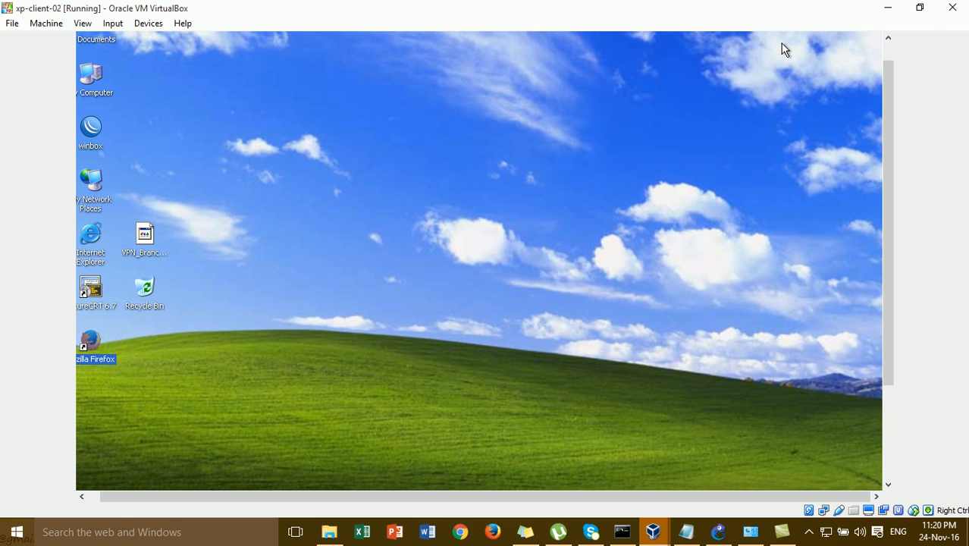
pyautogui.click(882, 9)
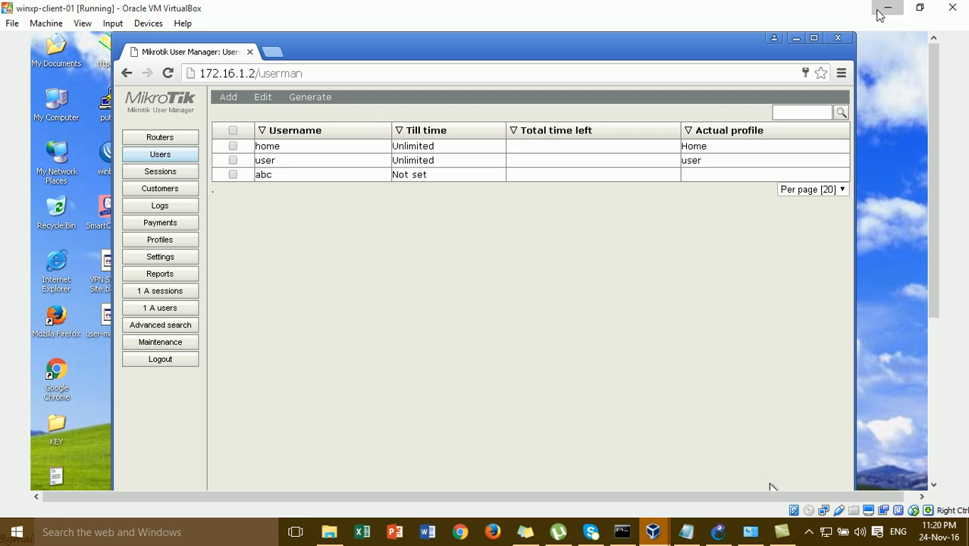
pyautogui.click(880, 10)
pyautogui.click(878, 10)
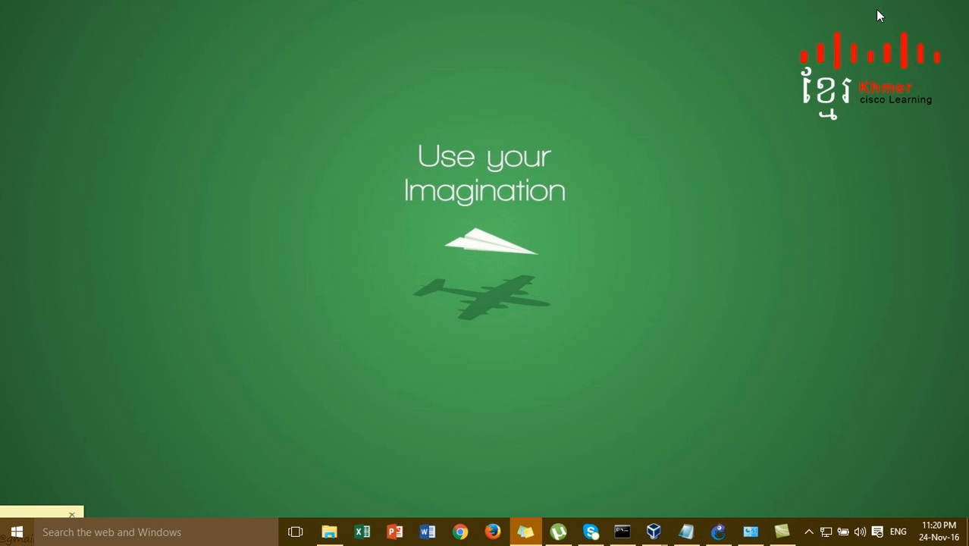